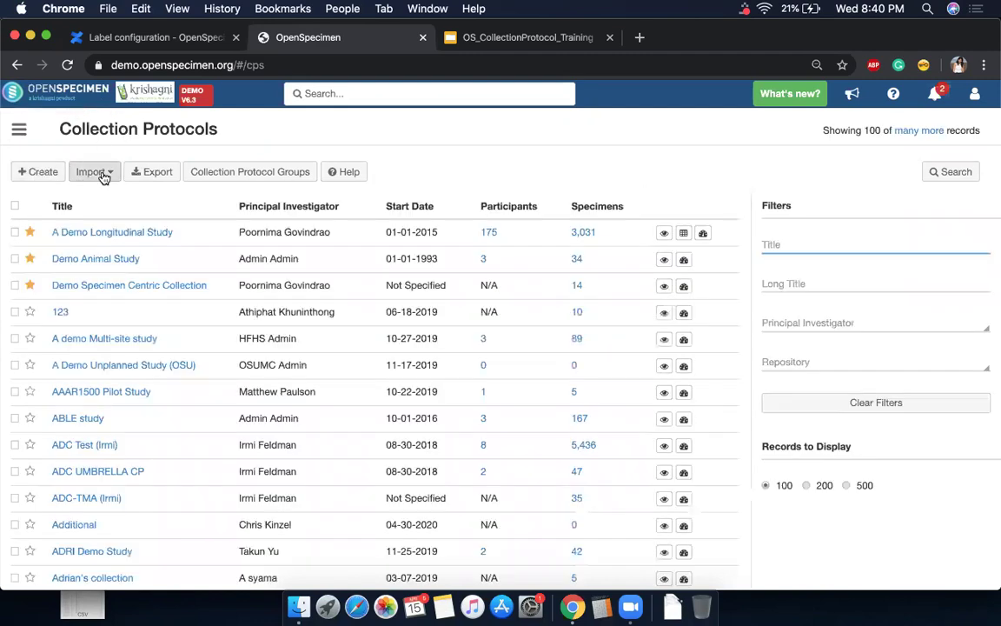
Start a new collection protocol and assign it the sites A Demo Site and Alberta Children's Hospital.
left_click(43, 176)
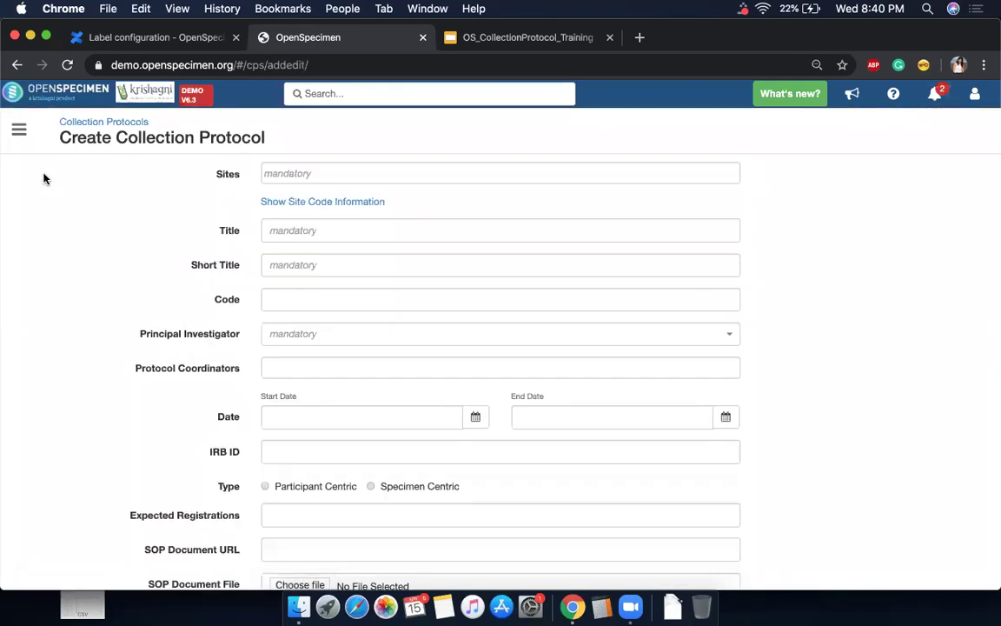
left_click(297, 174)
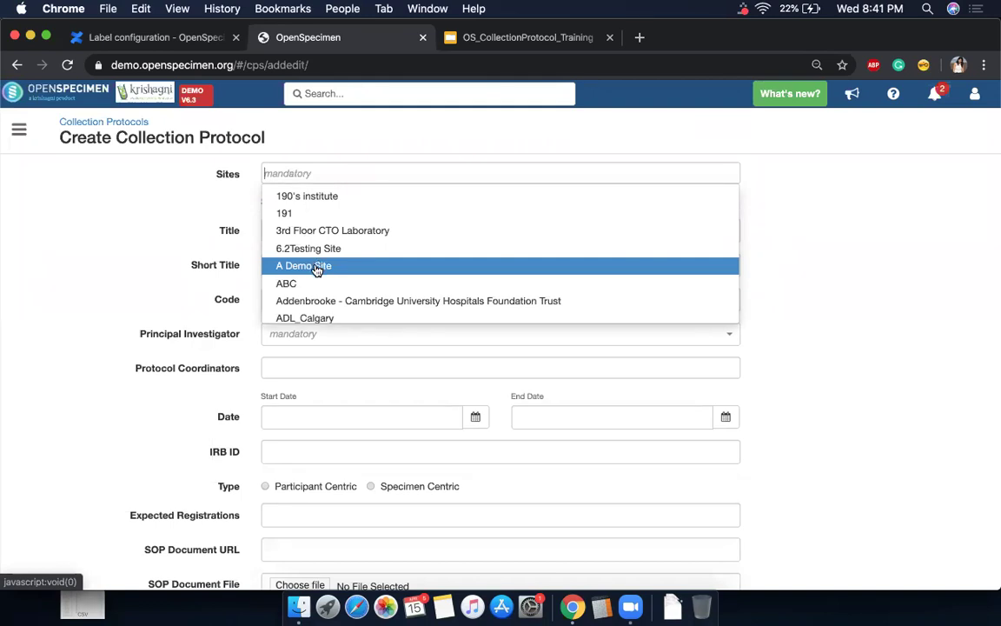
left_click(319, 266)
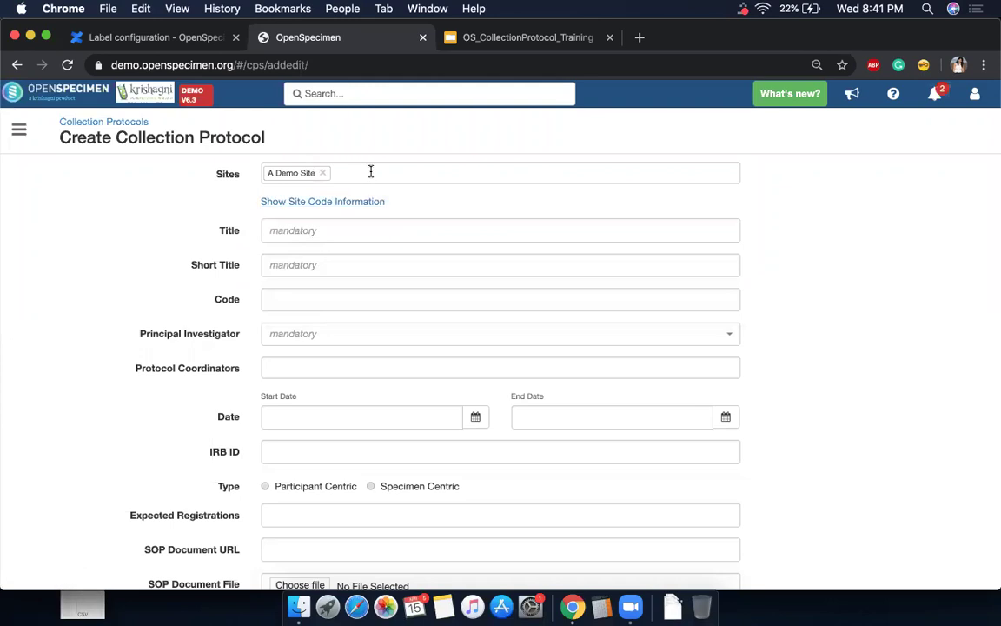
left_click(371, 171)
scroll(373, 304, "down", 3)
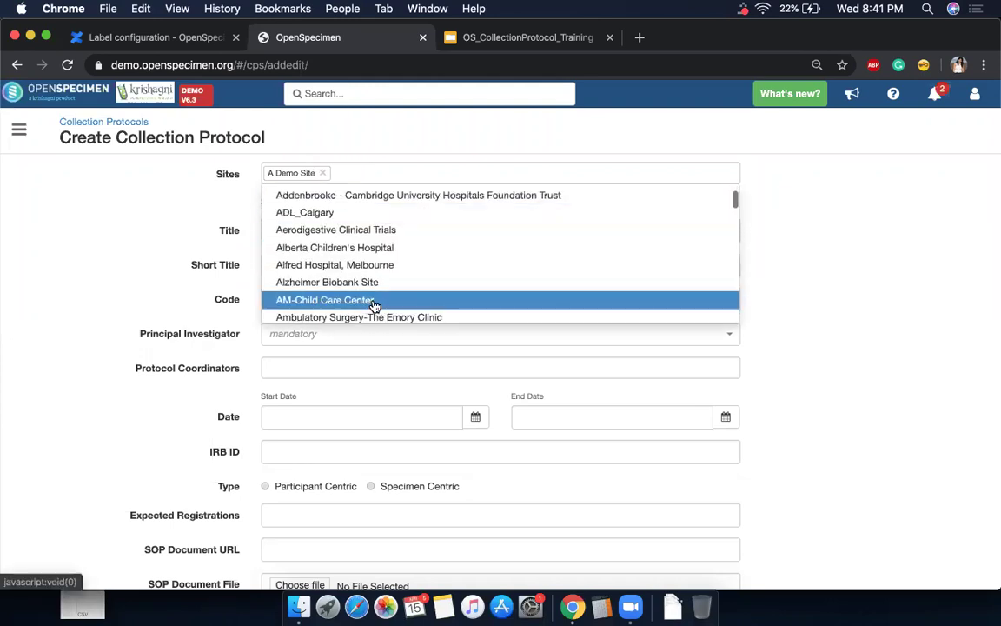
left_click(374, 247)
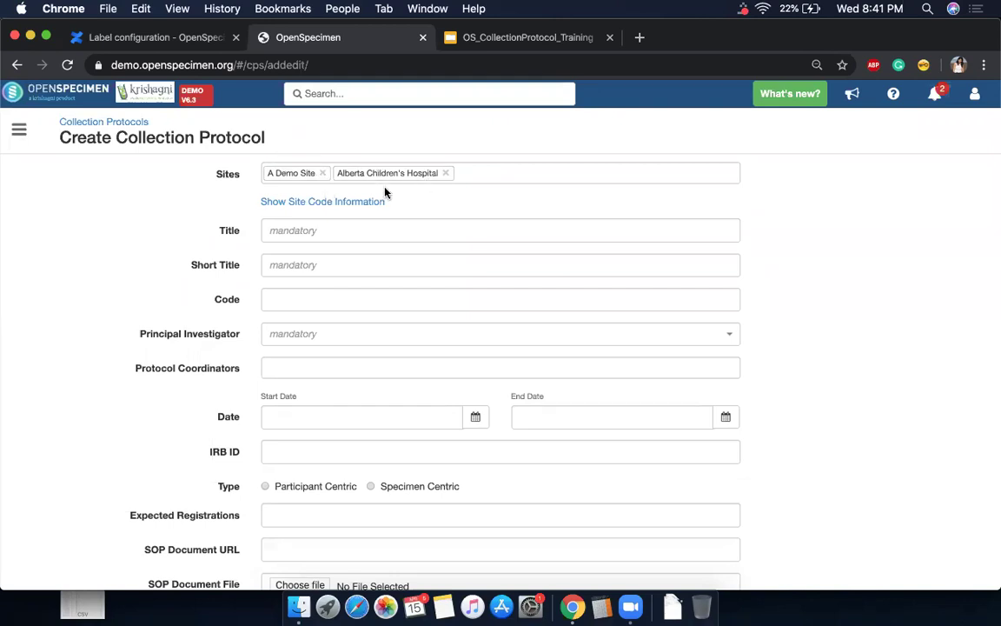
Open the Containers list in a separate browser tab, review the containers' sites, and return to the protocol form.
left_click(19, 128)
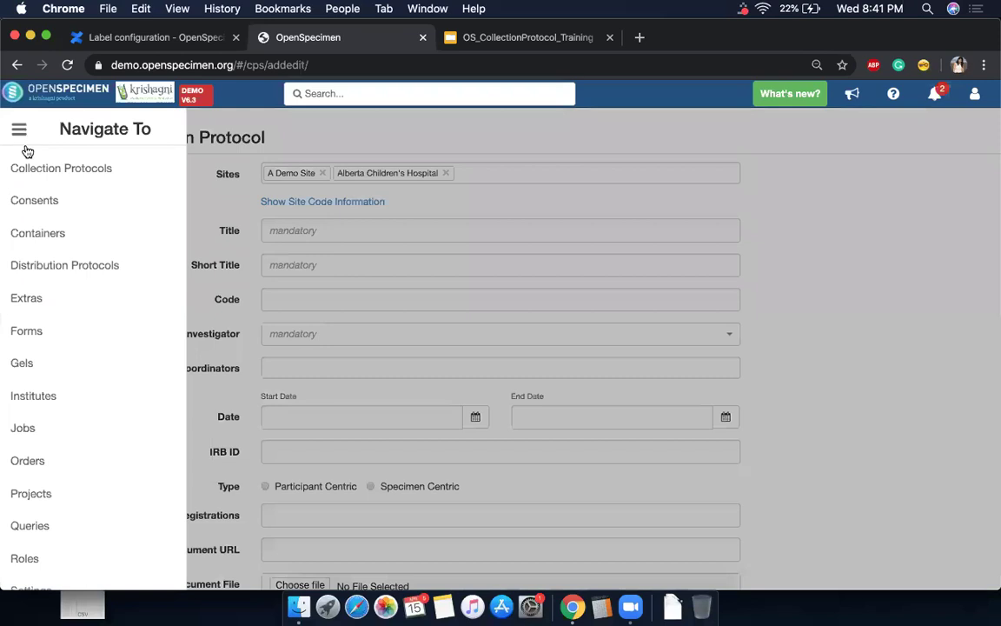
scroll(113, 313, "up", 3)
left_click(103, 291, "super")
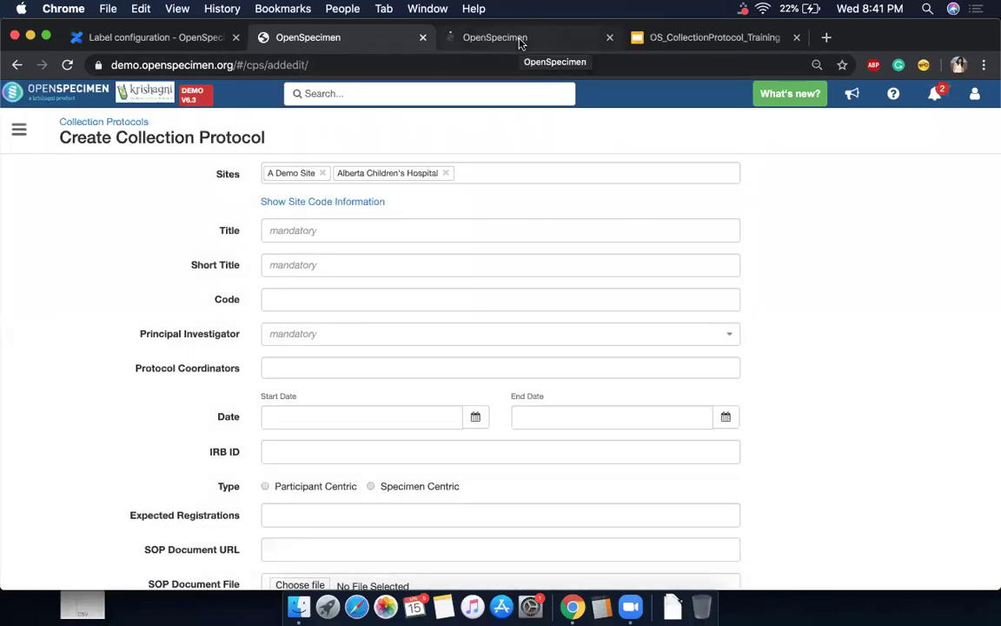
left_click(521, 39)
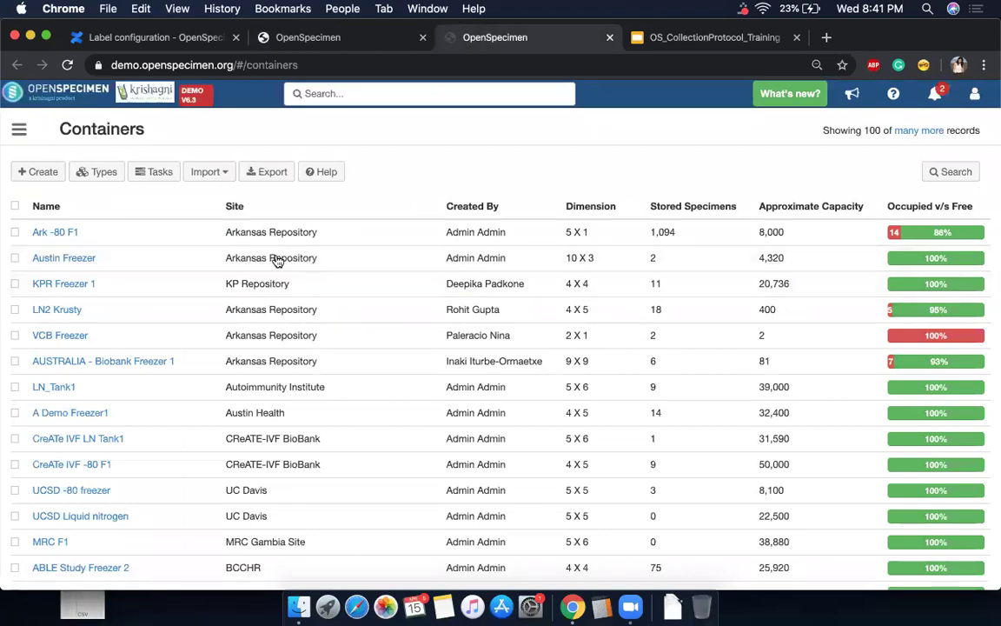
left_click(312, 35)
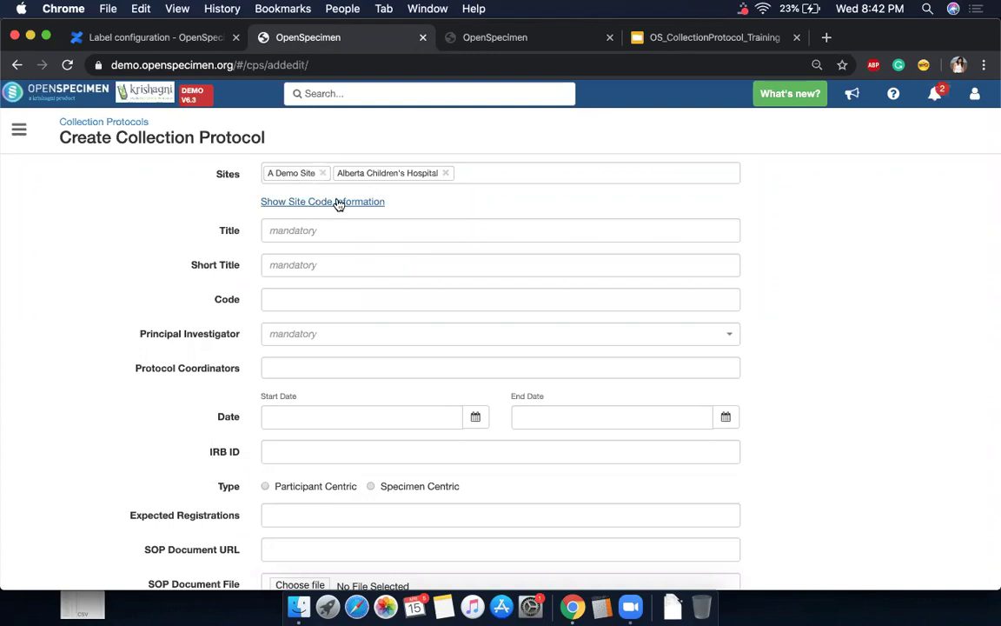
Enter "Training Webinar Planned Protocol" as the collection protocol's title.
left_click(290, 232)
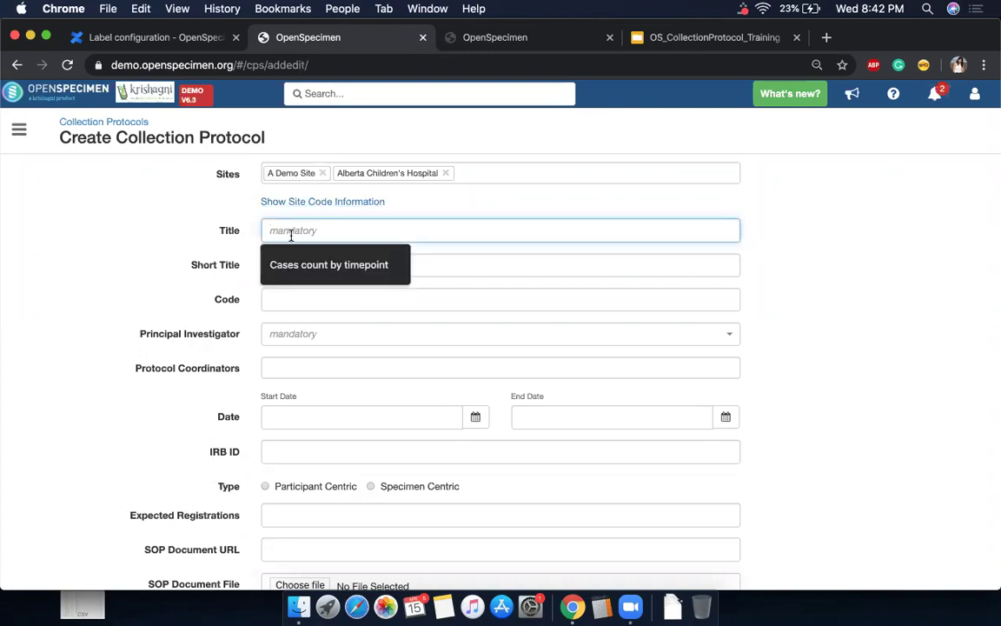
type("Training We")
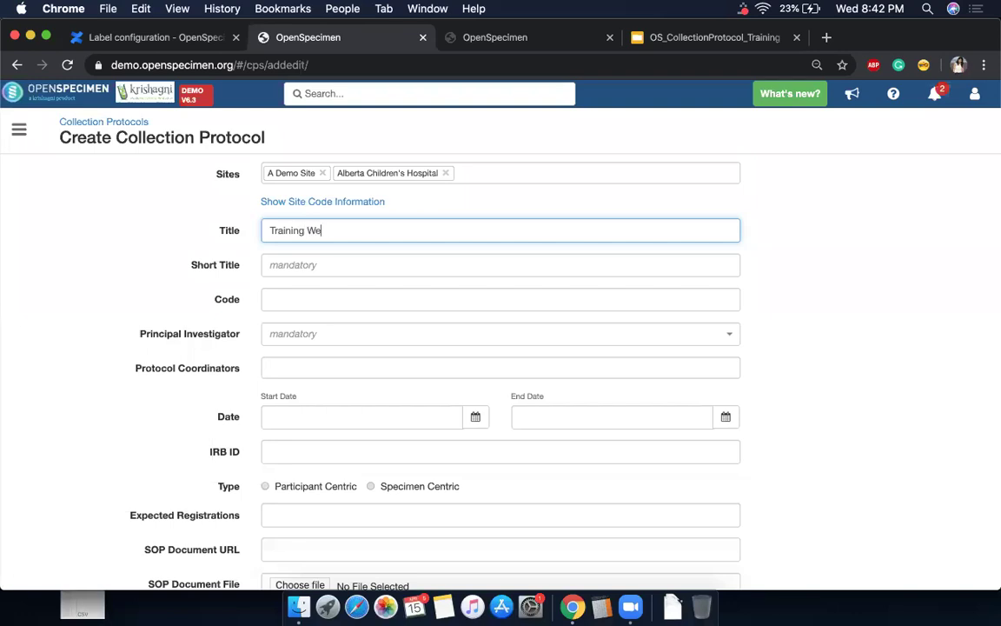
type("binar Protocol")
key("Left")
key("Left")
key("Left")
key("Left")
key("Left")
key("Left")
key("Left")
key("Left")
type("Planned")
Copy the title into the Short Title field and shorten it to "Training Protocol".
key("super+a")
key("super+c")
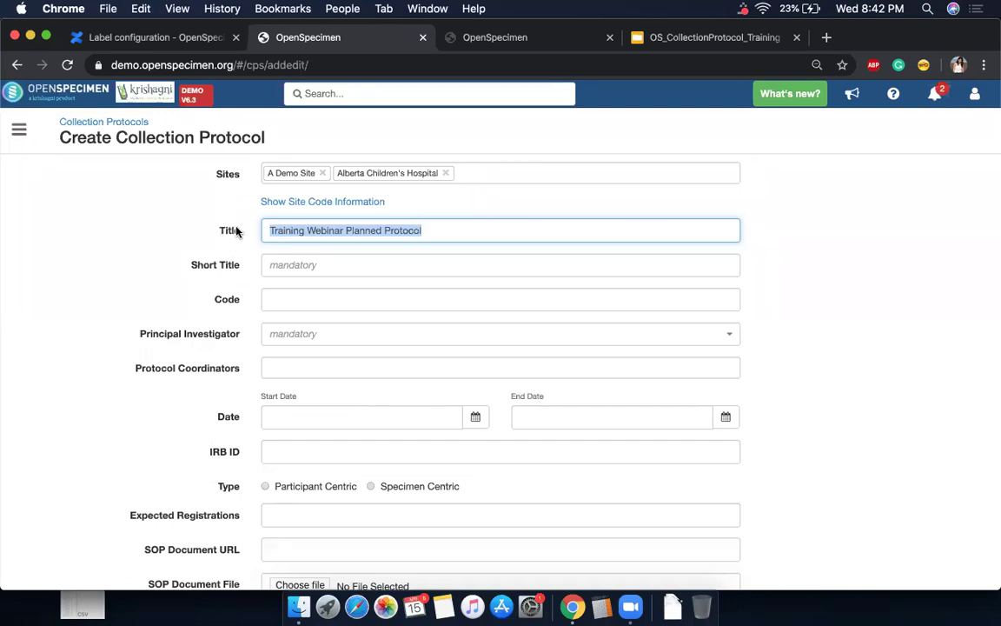
left_click(308, 269)
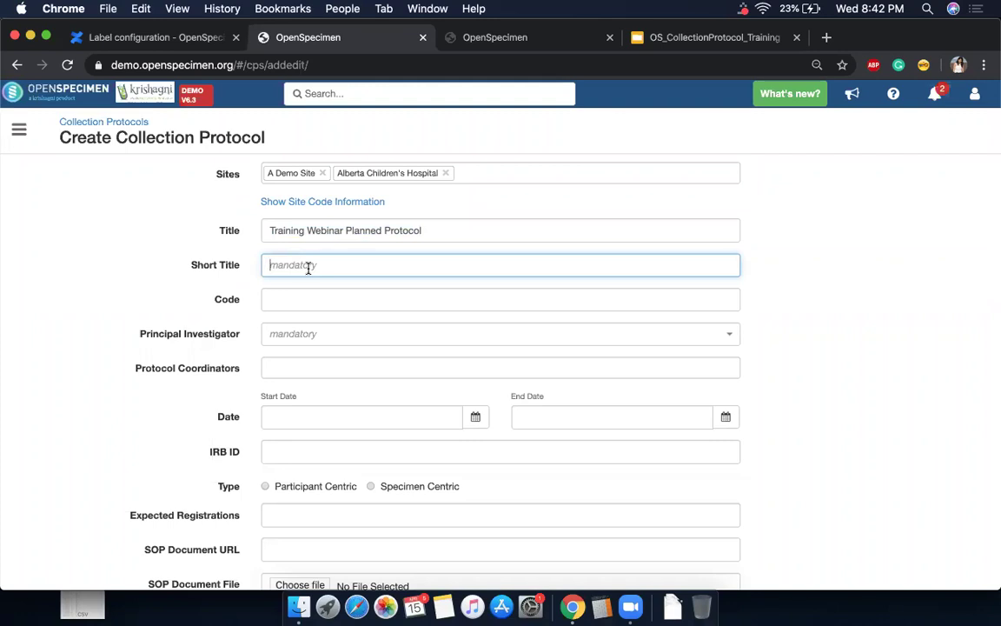
key("super+v")
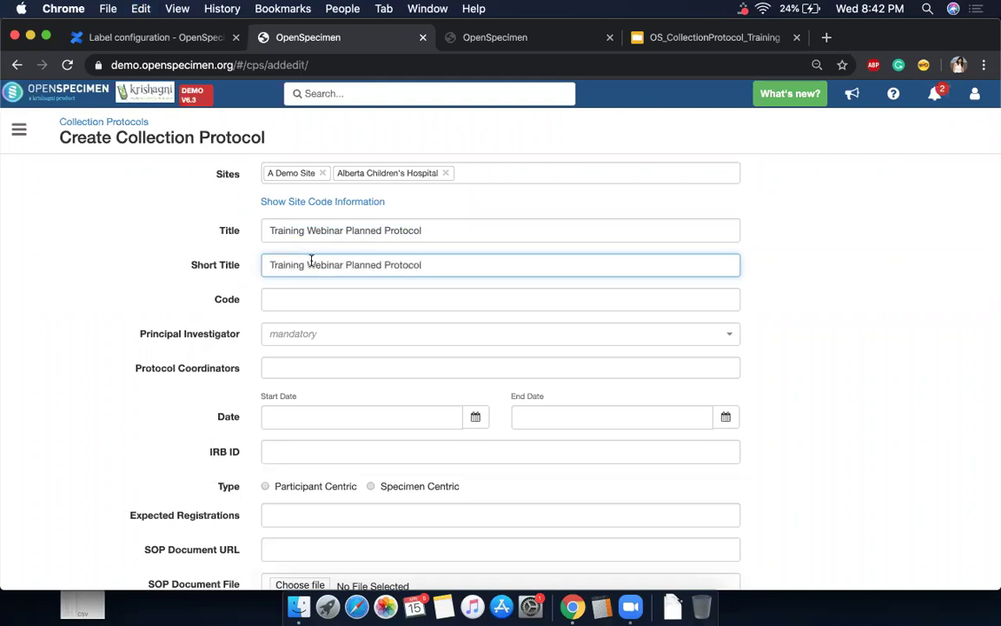
left_click_drag(307, 264, 383, 265)
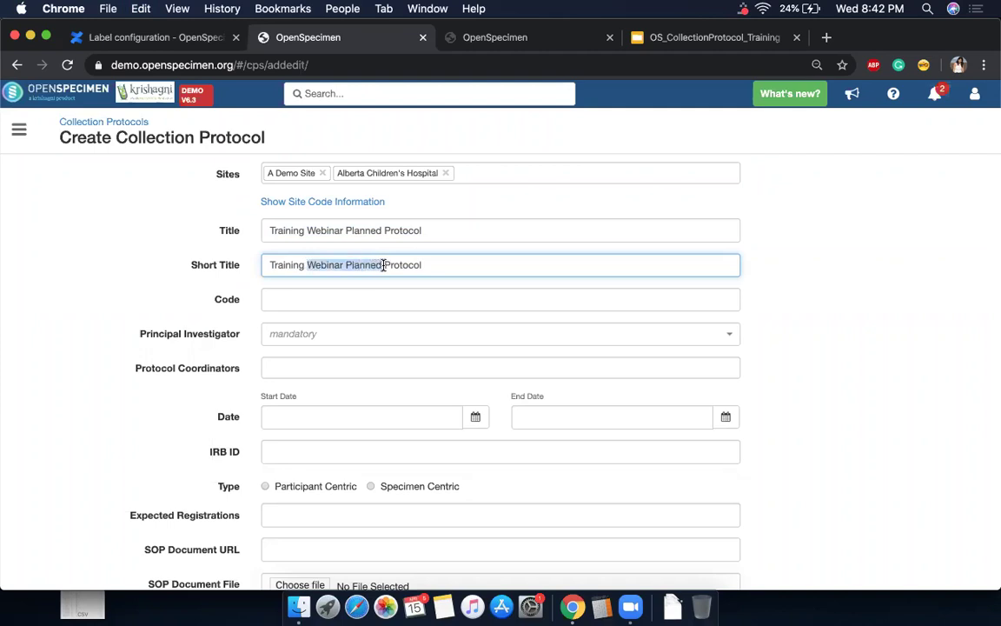
key("BackSpace")
Set the collection protocol's code to "Tr".
left_click(353, 302)
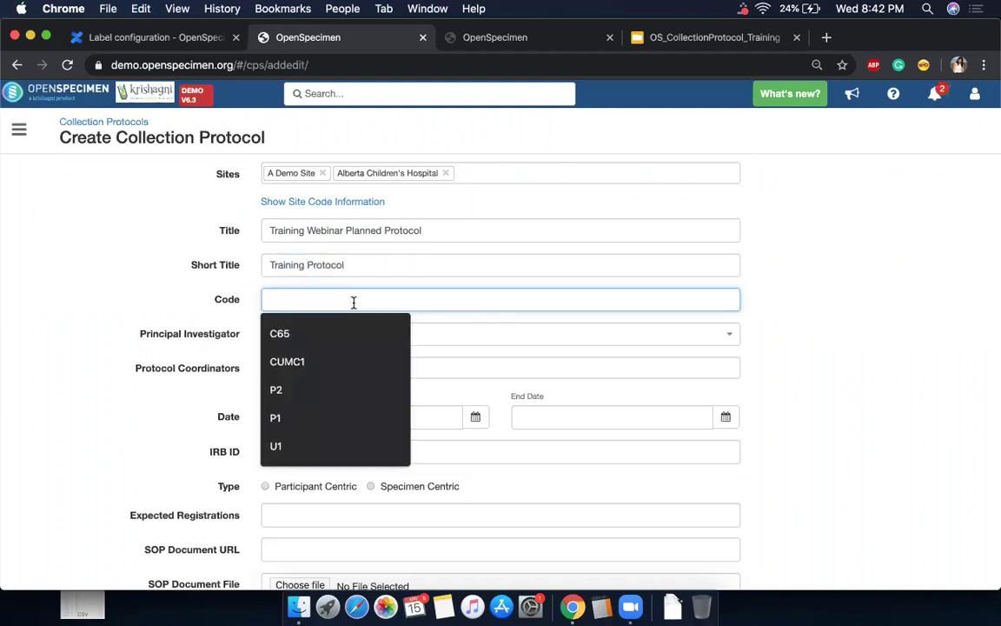
type("Tp")
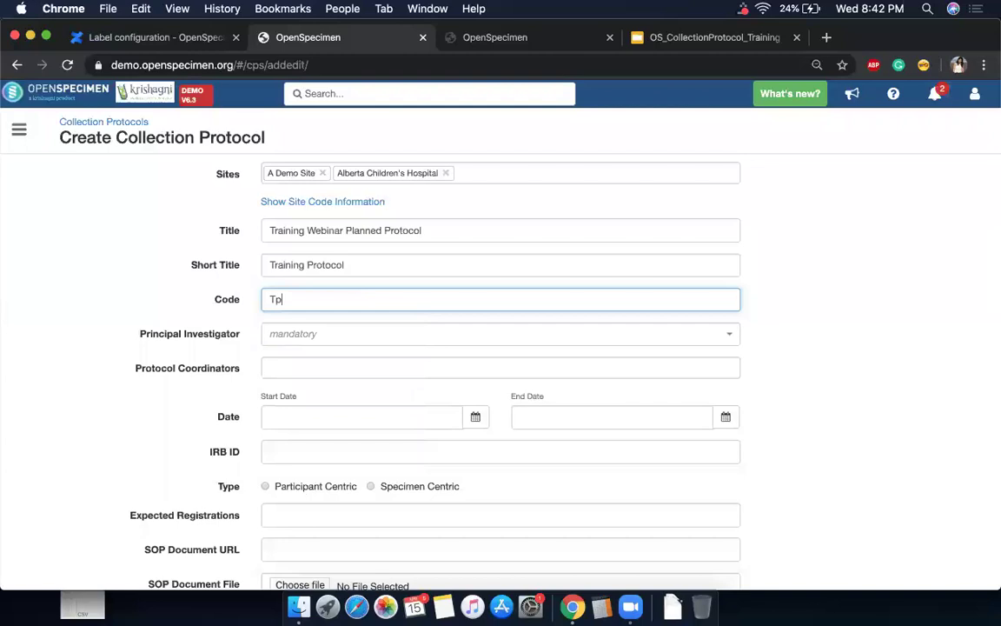
key("BackSpace")
type("P")
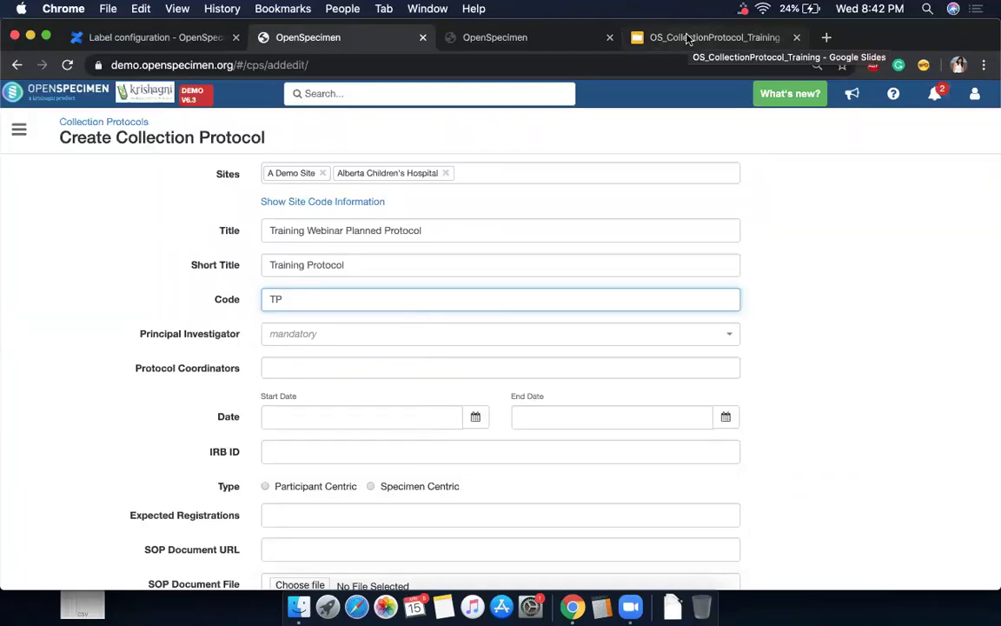
key("BackSpace")
type("r")
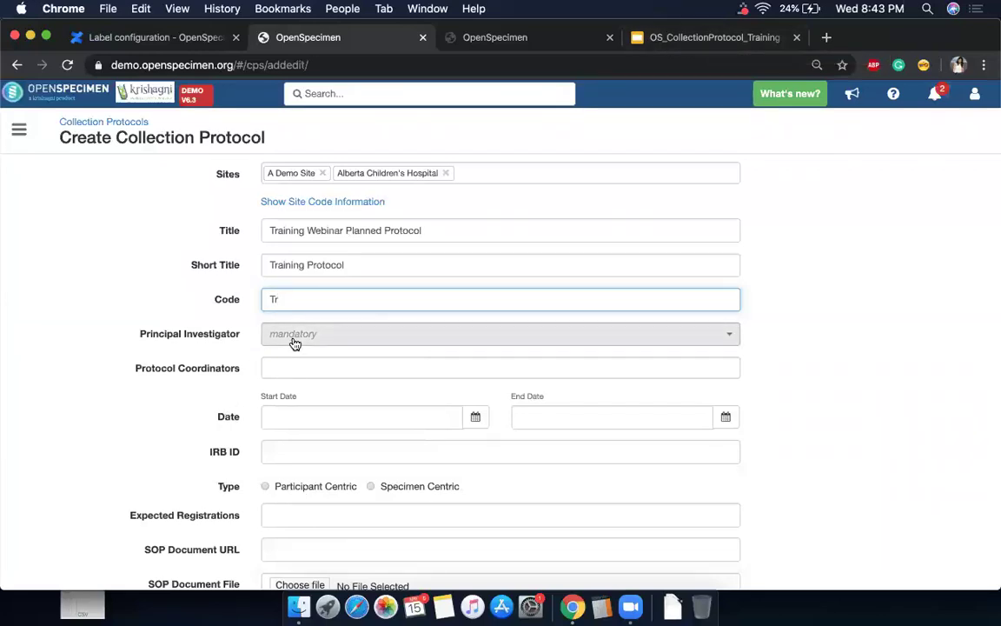
Search for "resea" to select the generic researcher user as Principal Investigator, and add one user as protocol coordinator.
left_click(294, 336)
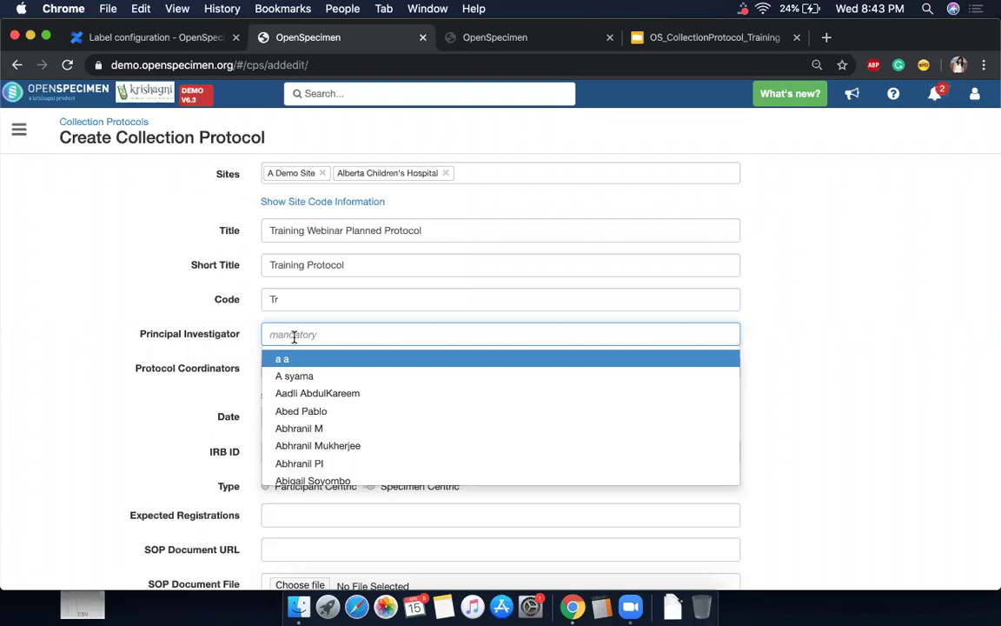
type("resea")
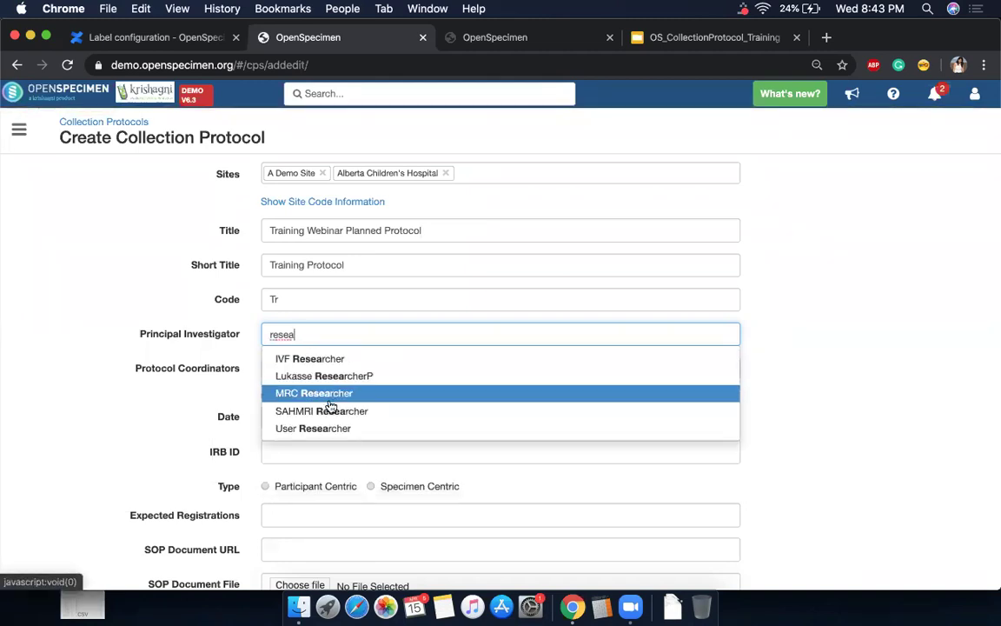
left_click(331, 429)
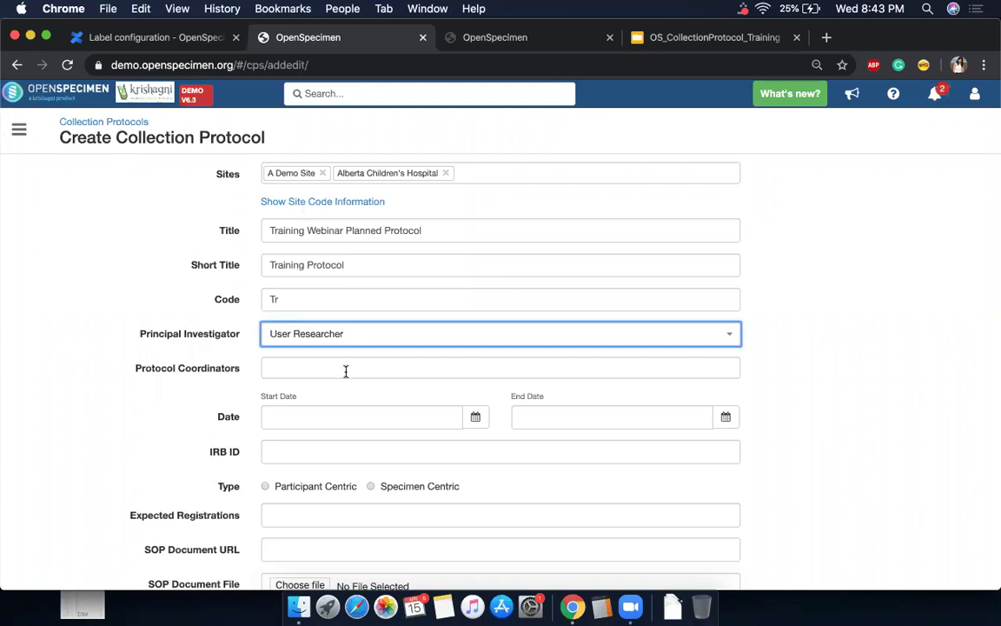
left_click(294, 372)
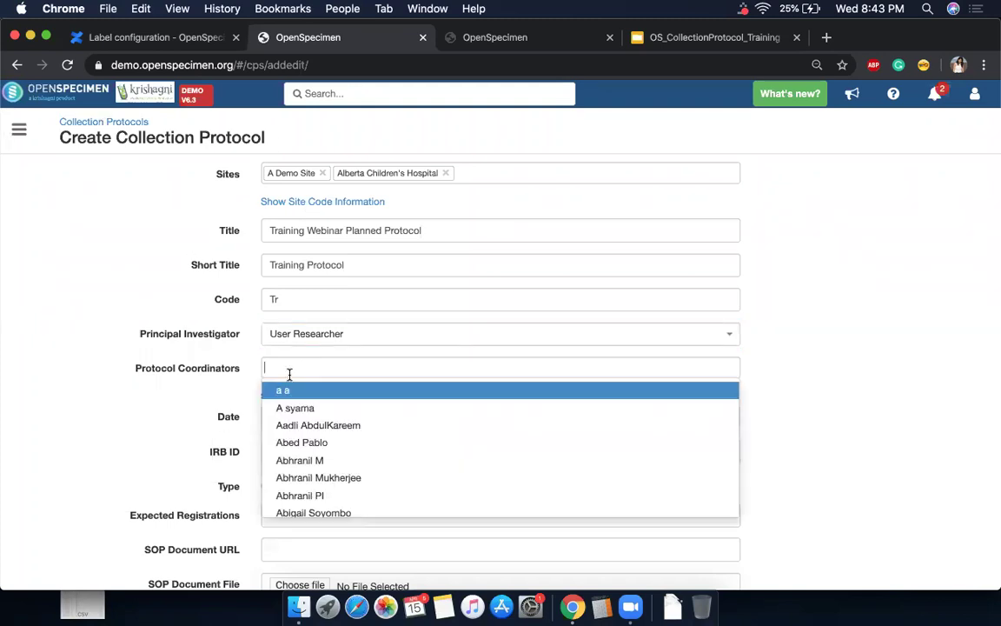
left_click(391, 460)
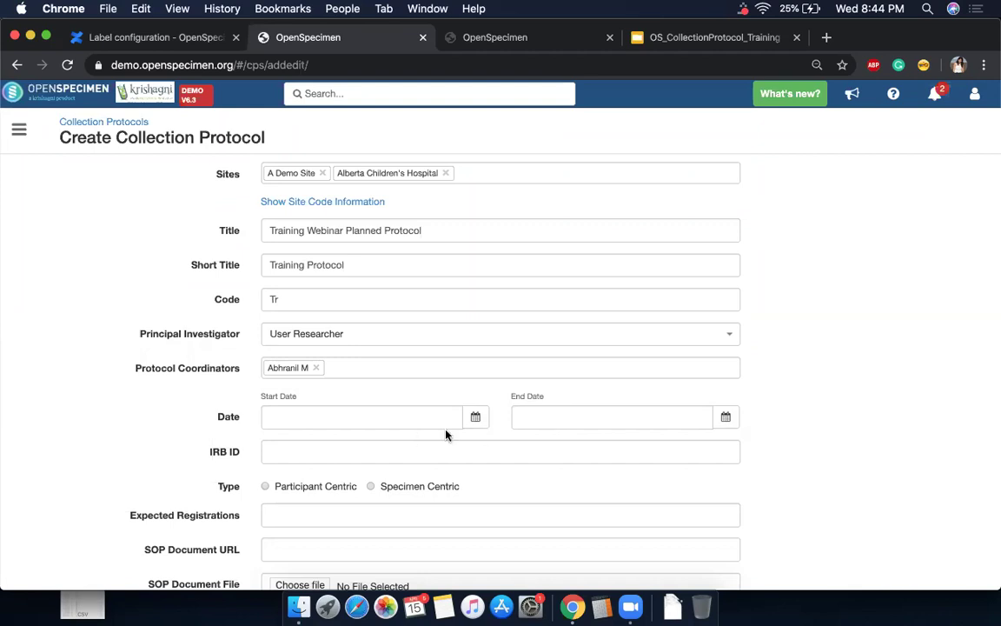
Clear the mandatory Title field to test its validation and restore the copied title text.
scroll(511, 432, "down", 3)
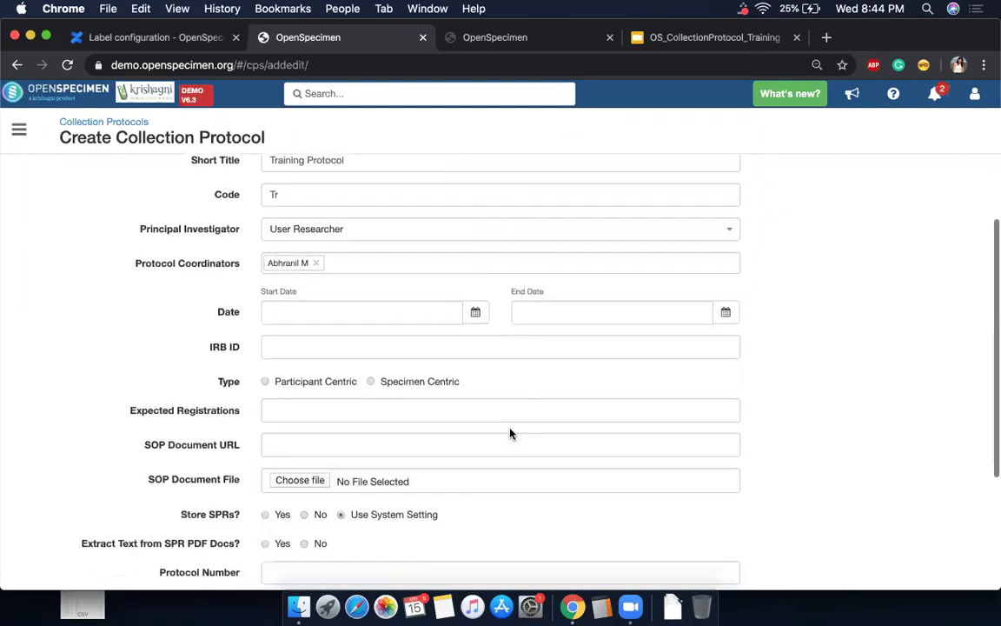
scroll(435, 237, "up", 3)
triple_click(435, 230)
key("super+c")
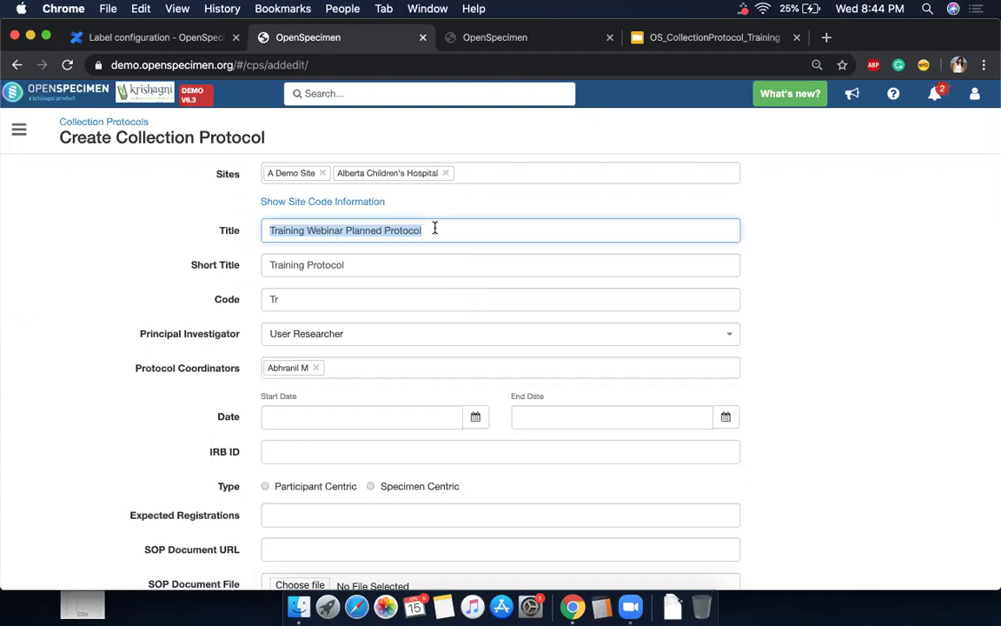
key("BackSpace")
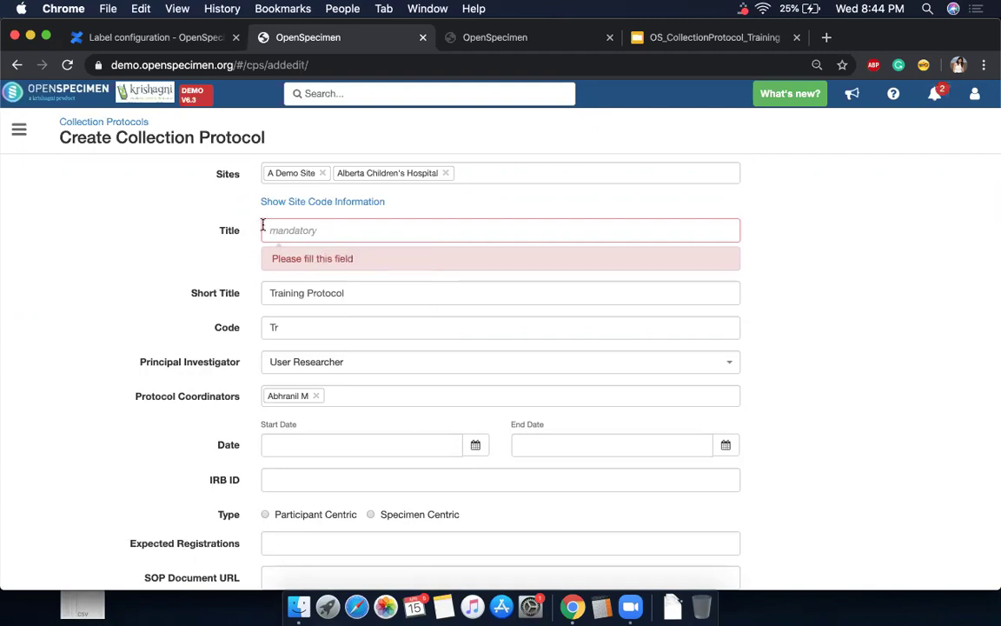
key("super+v")
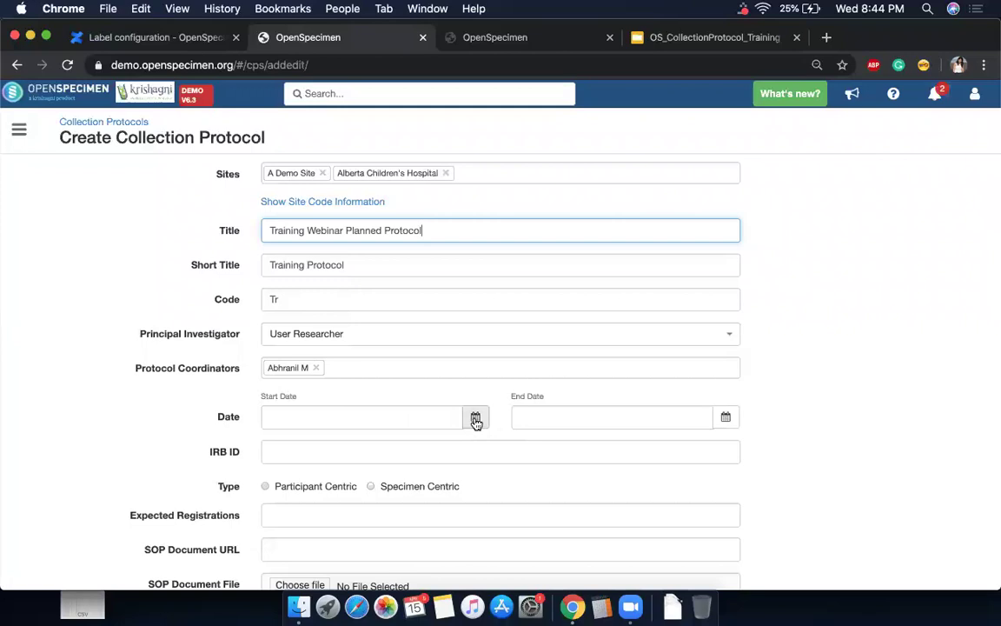
Enter the IRB ID, choose the Participant Centric type, and set Expected Registrations to 1000.
left_click(446, 445)
type("798786876")
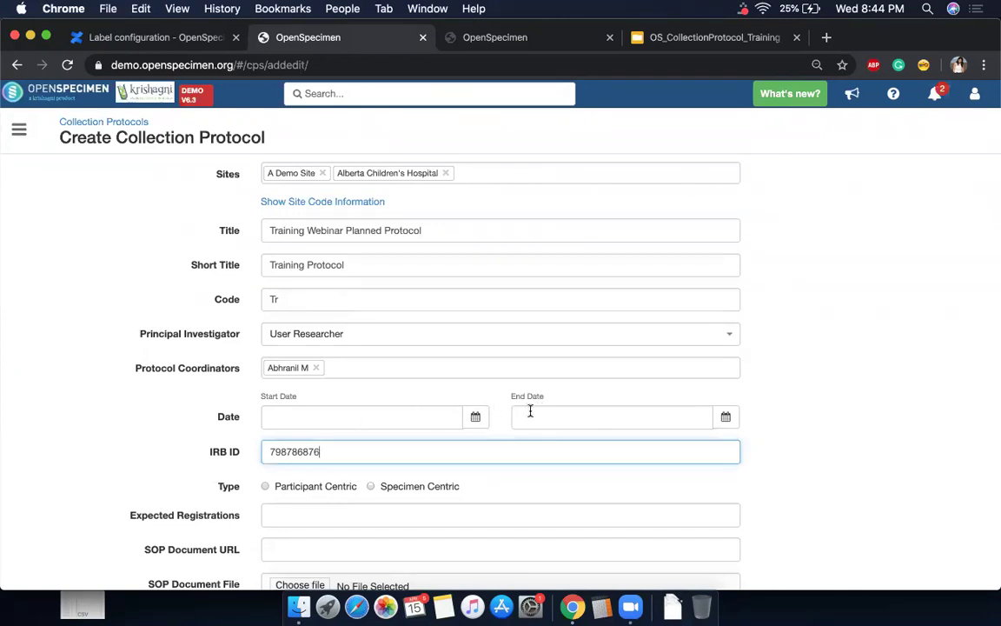
scroll(576, 449, "down", 5)
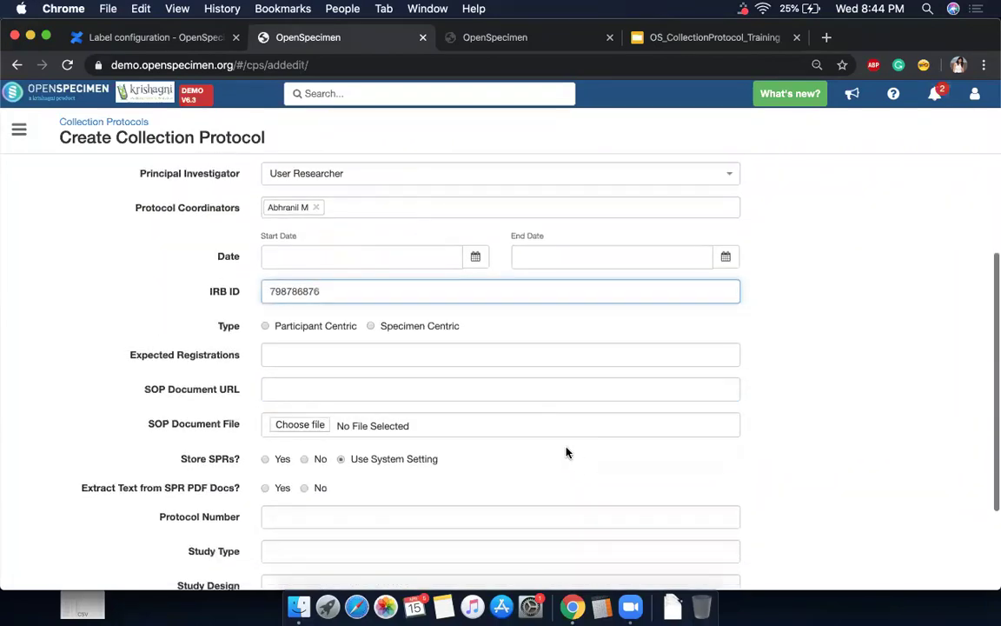
left_click(266, 327)
left_click(294, 359)
type("1000")
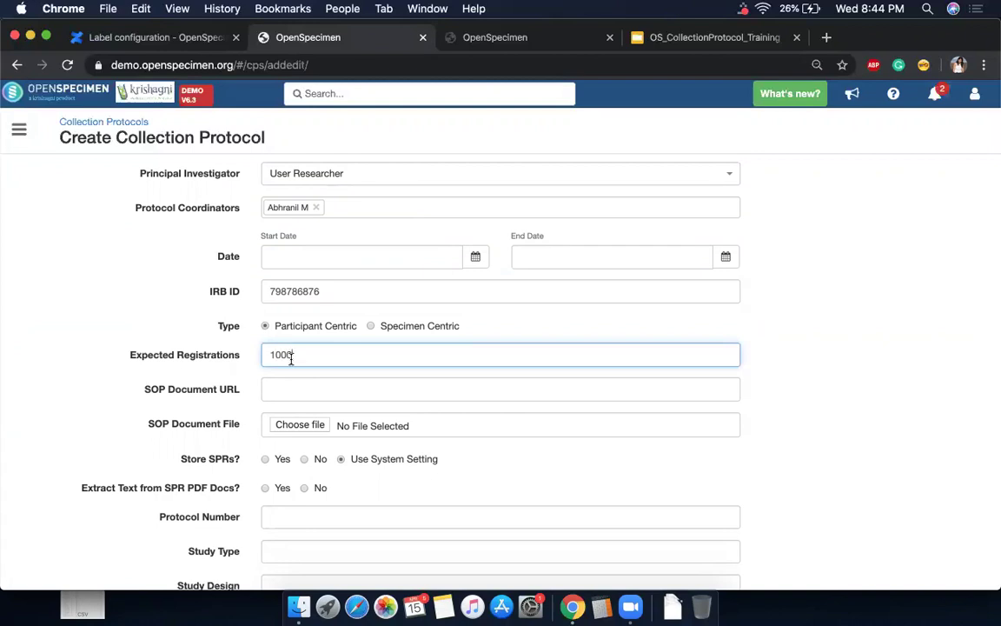
Set both Store SPRs and Extract Text from SPR PDF Docs to Yes, and create the collection protocol.
left_click(298, 391)
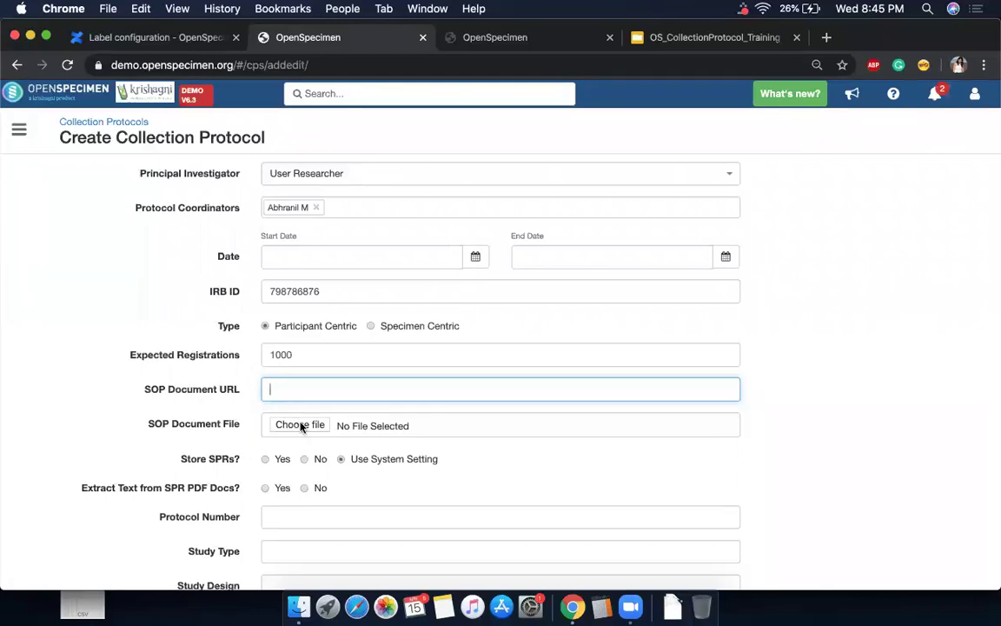
left_click(167, 464)
scroll(166, 464, "down", 2)
scroll(166, 463, "down", 2)
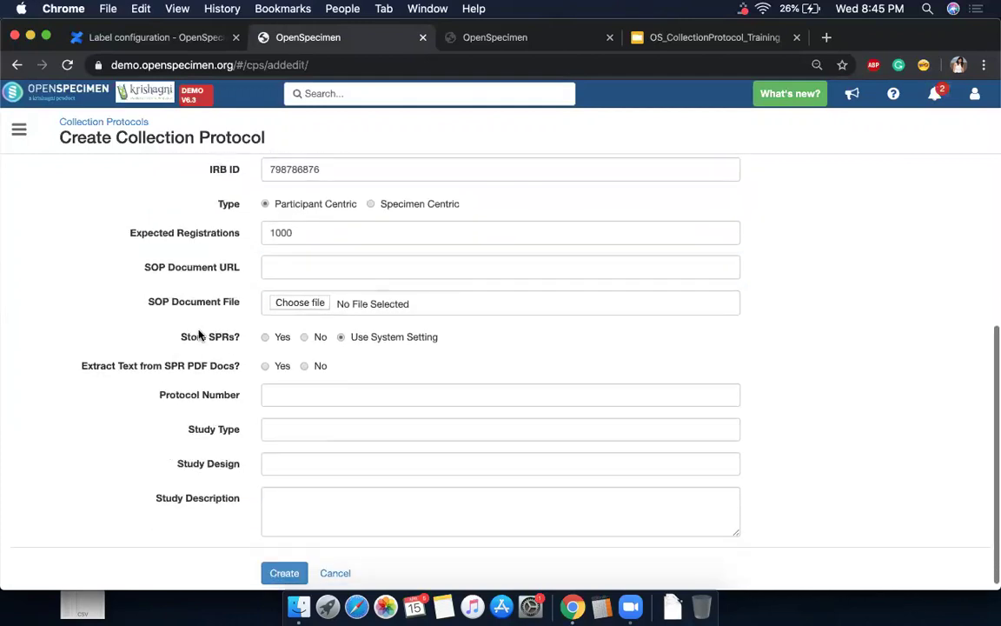
left_click(265, 336)
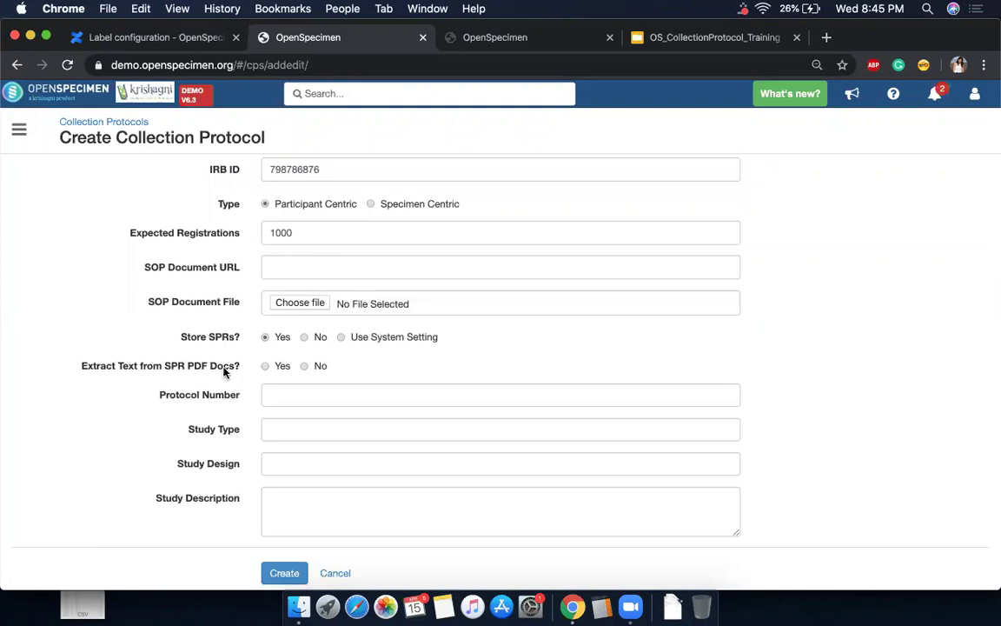
left_click(265, 366)
left_click(282, 575)
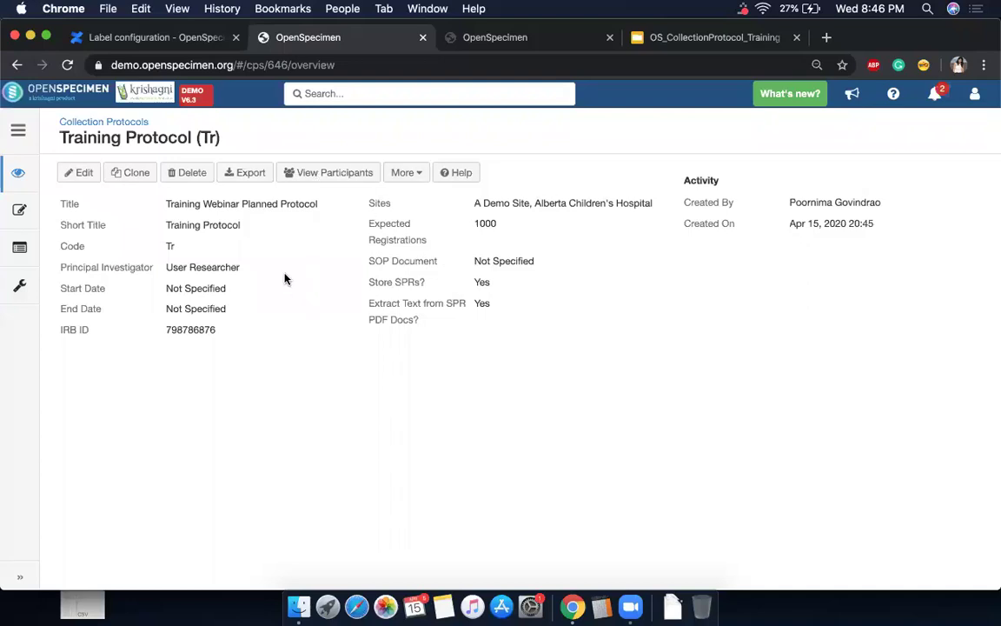
Open the protocol's consents and add the statement "Consent to distribute specimens outside university (C002)".
left_click(17, 212)
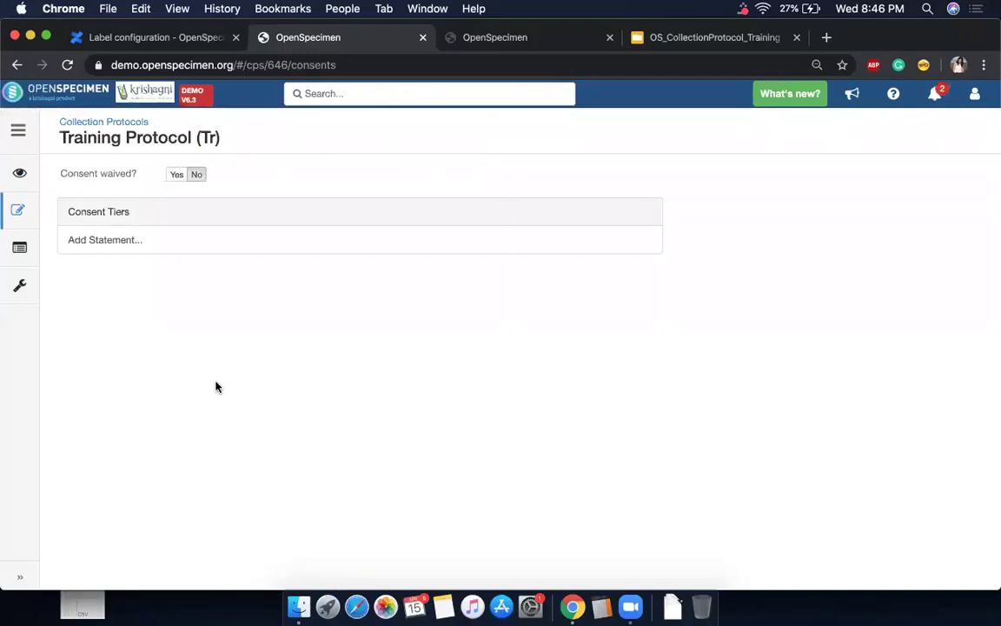
left_click(110, 241)
left_click(110, 241)
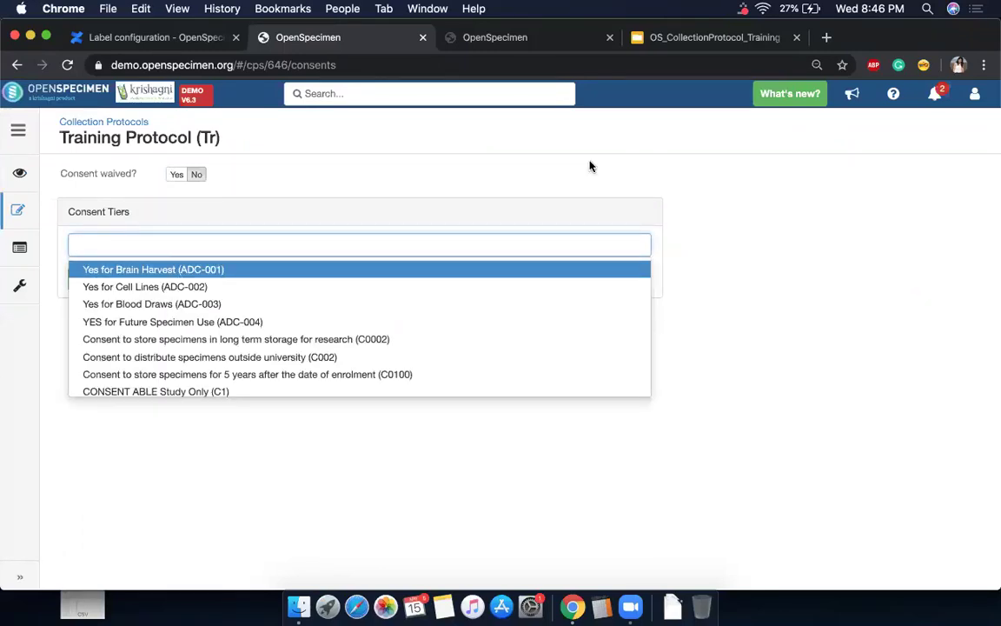
left_click(253, 356)
left_click(91, 284)
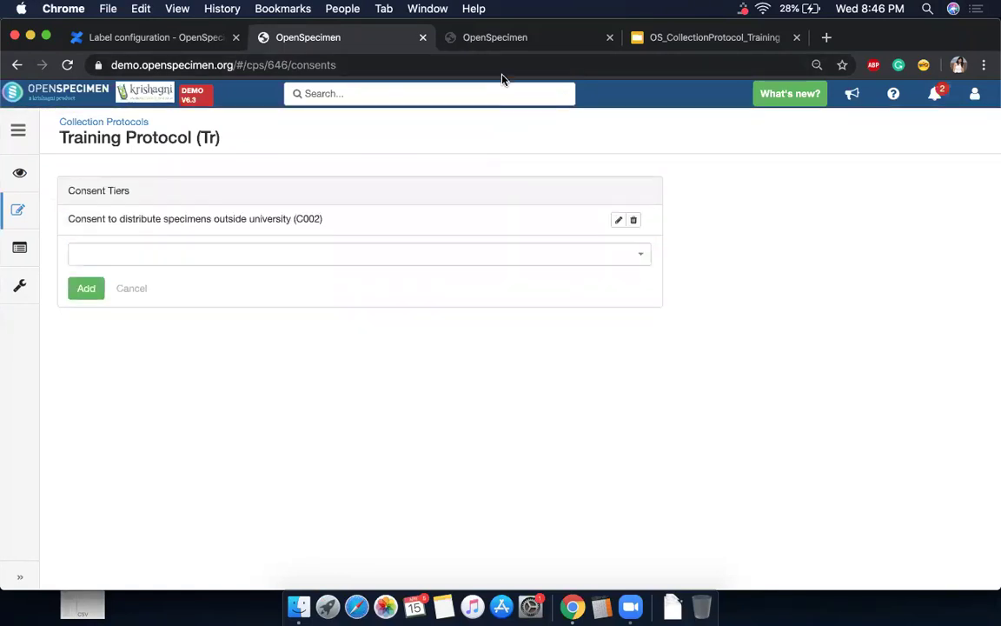
Add the consent statement "Consent to store specimens for 5 years after the date of enrolment (C0100)" to the consent tiers.
left_click(103, 253)
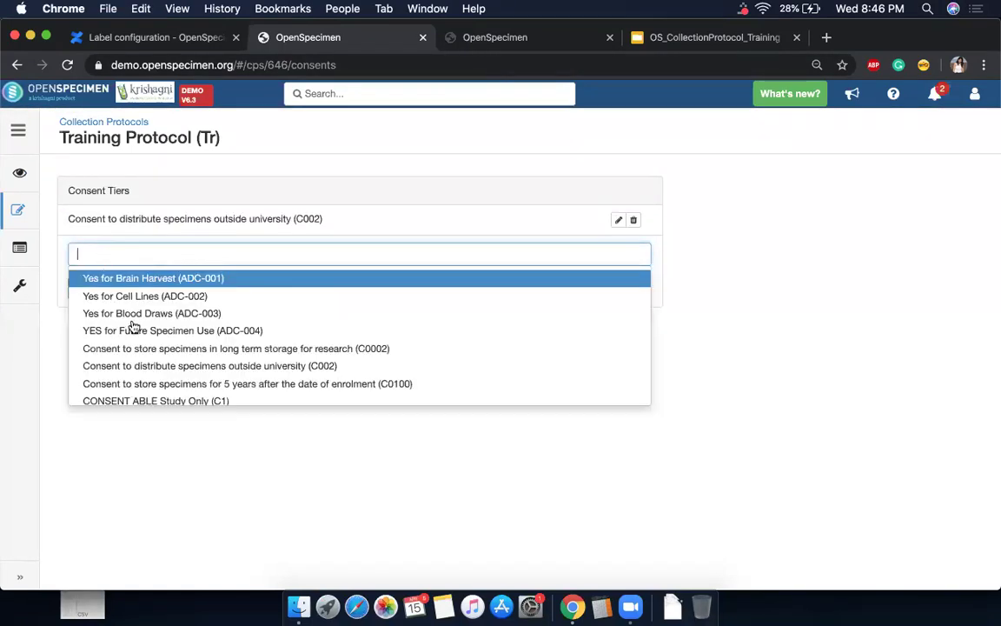
left_click(165, 392)
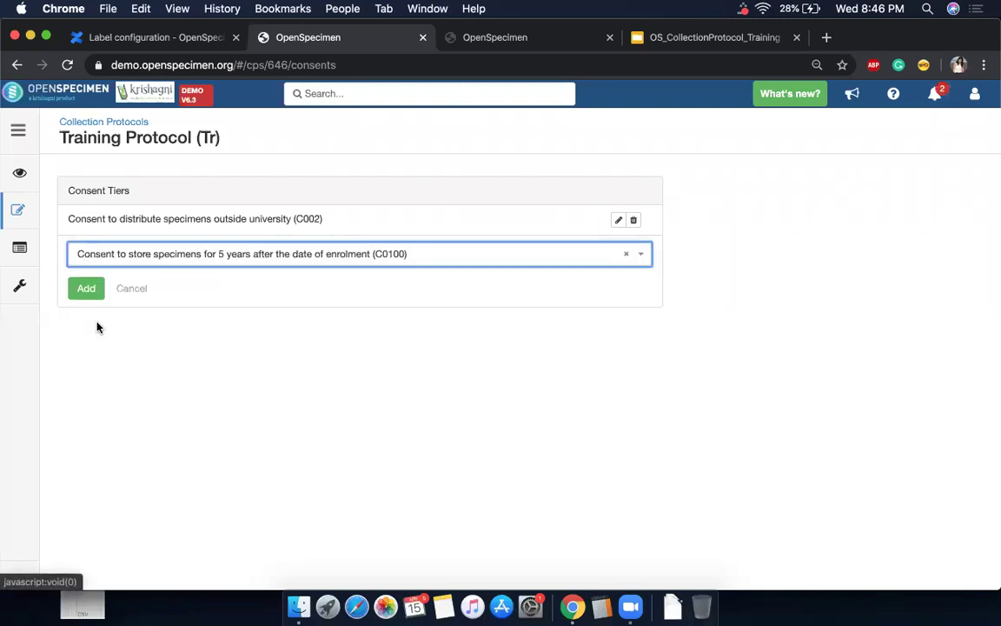
left_click(80, 285)
left_click(72, 280)
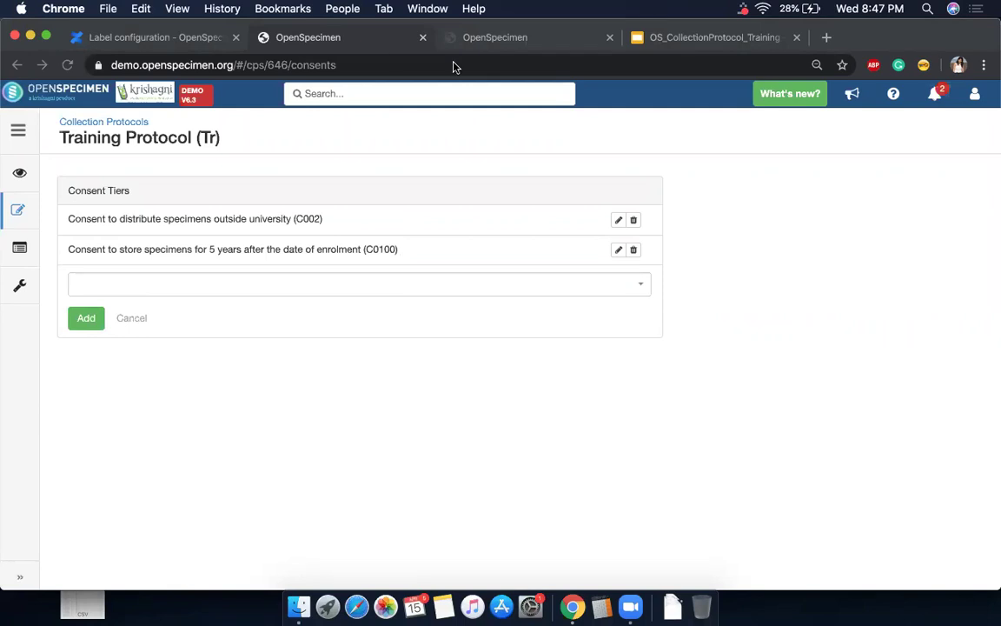
Review the site-wide list of coded consent statements, and return to the protocol's consent tiers to close the empty statement entry.
left_click(516, 40)
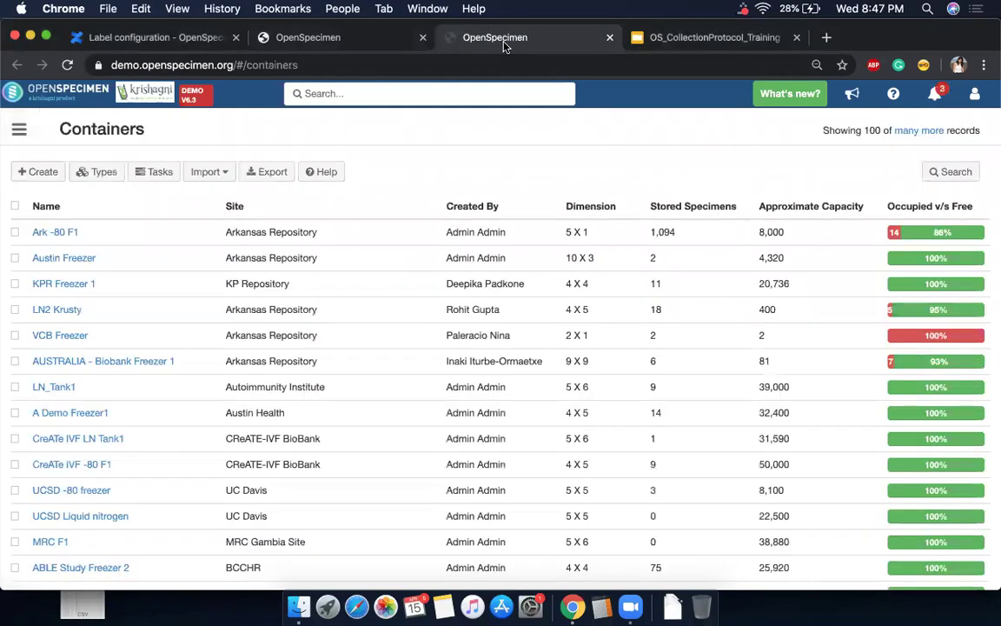
left_click(19, 129)
left_click(26, 163)
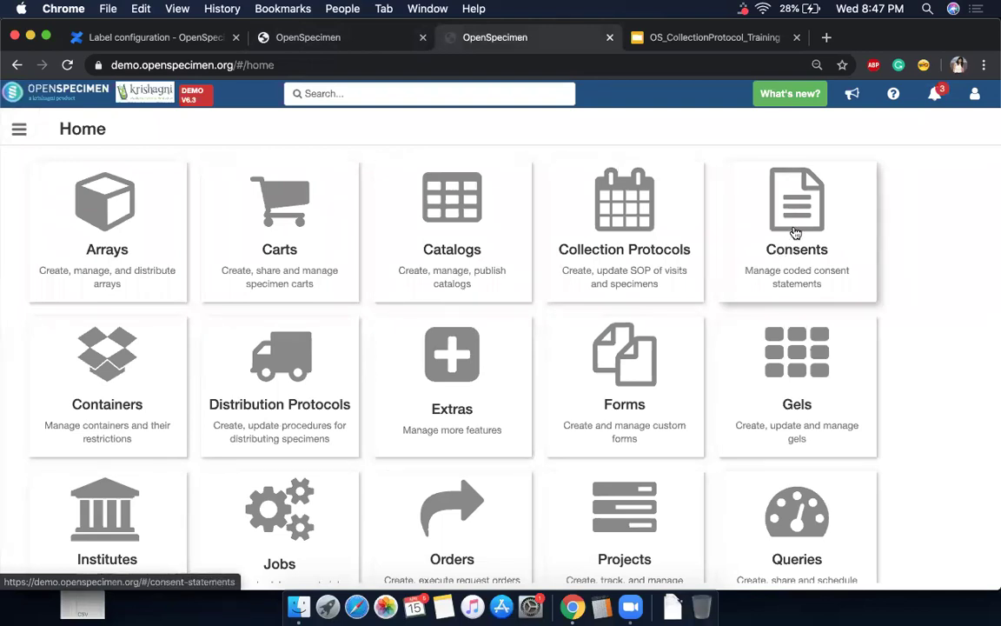
left_click(796, 198)
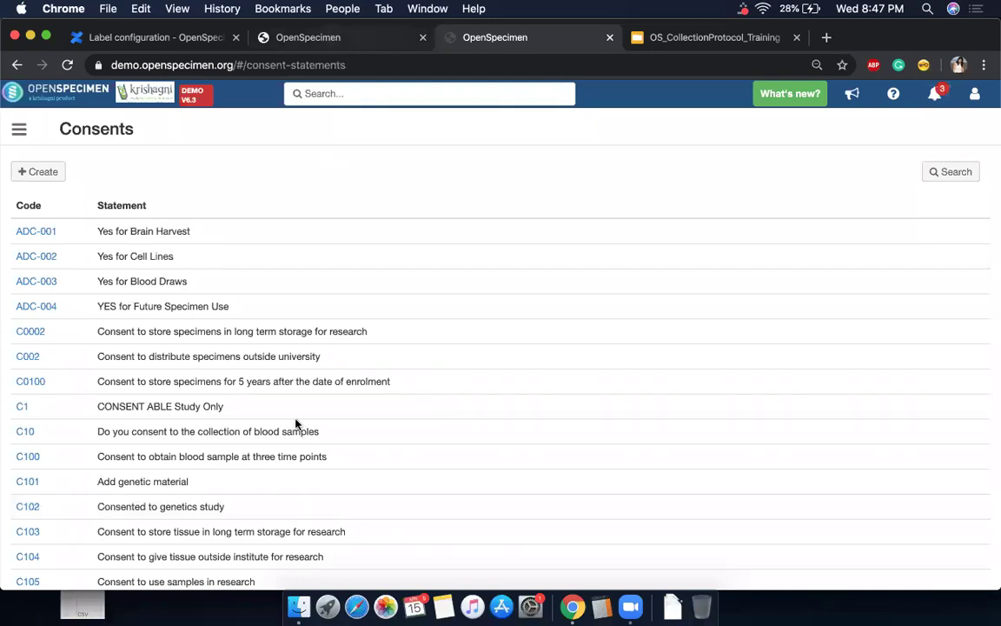
left_click(275, 37)
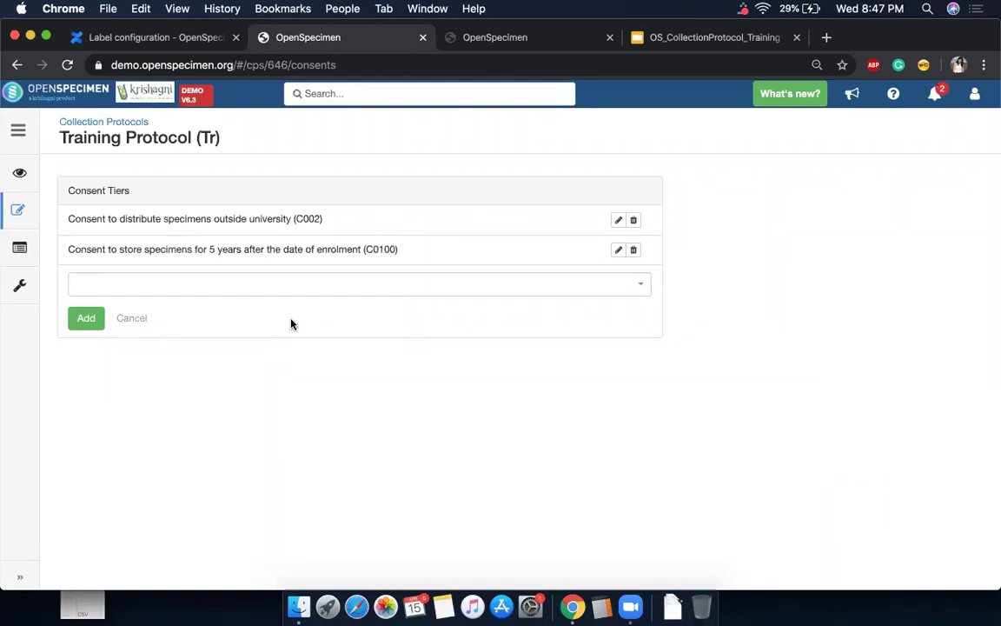
left_click(139, 317)
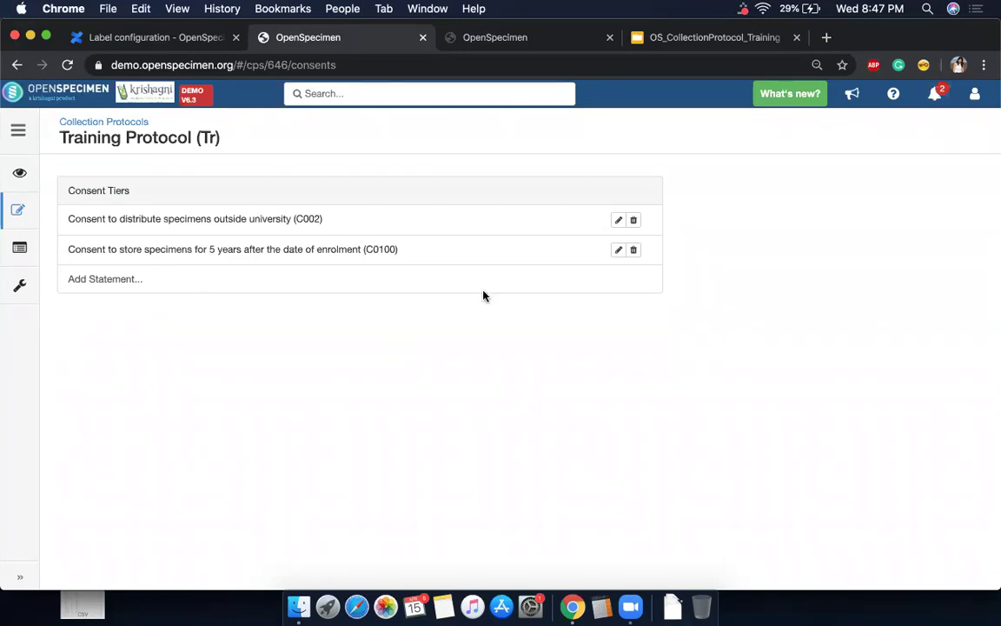
Delete both consent tiers from the protocol, and switch Consent waived to Yes and back to No.
left_click(634, 221)
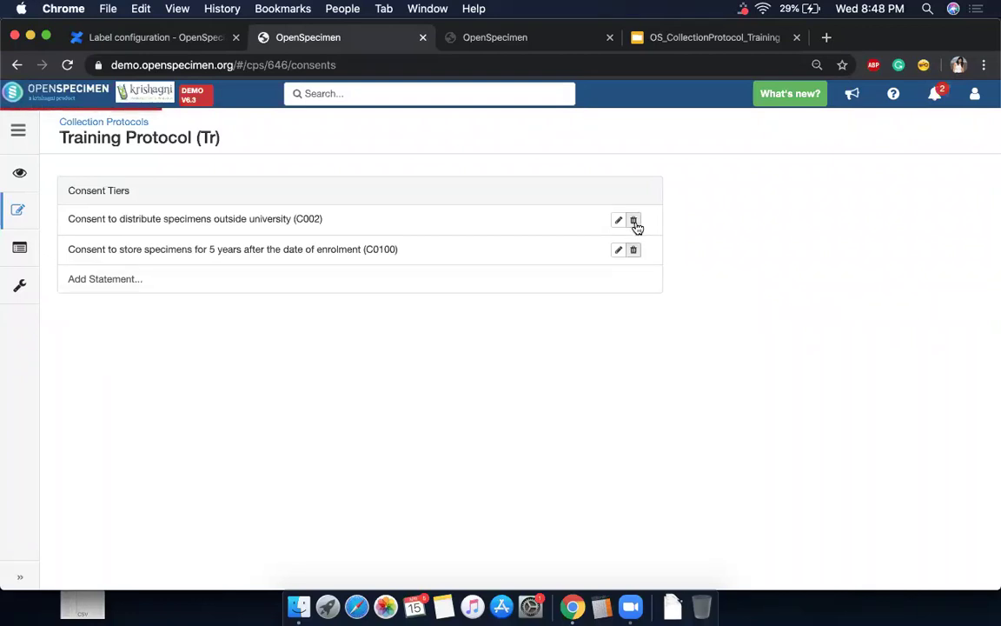
key("Return")
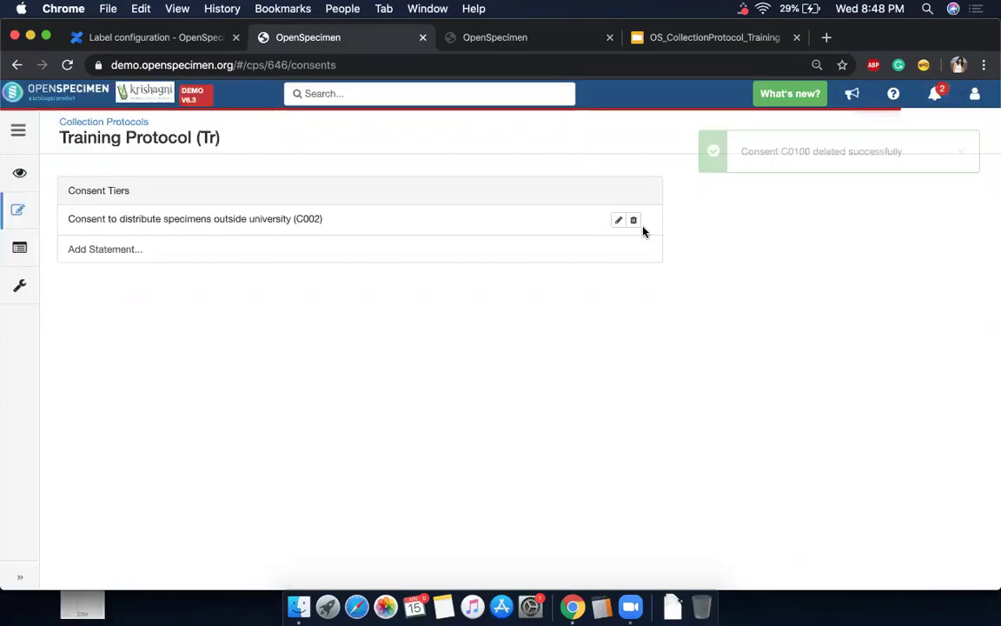
left_click(633, 220)
left_click(686, 201)
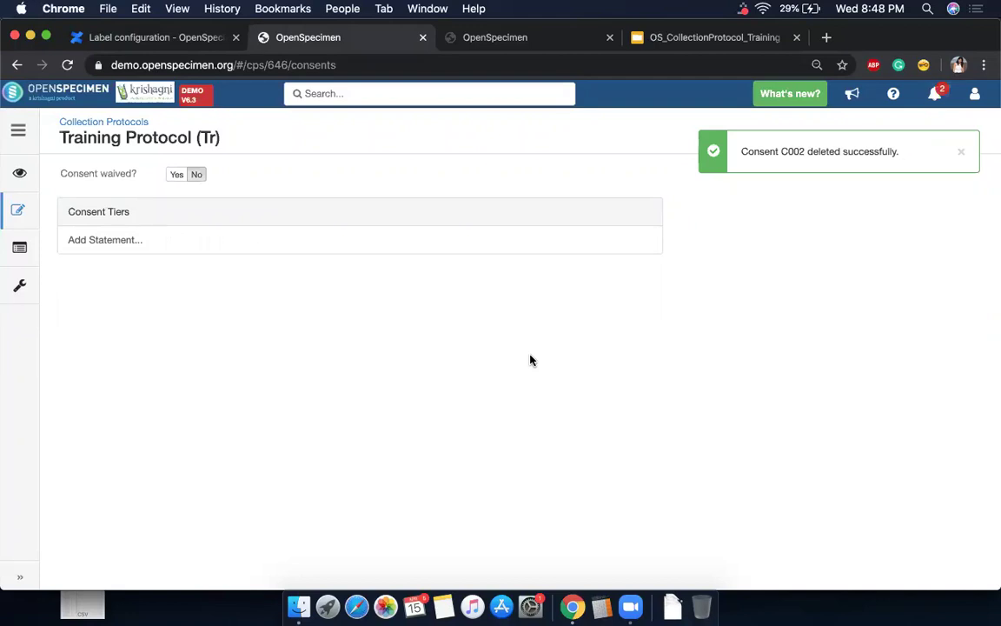
left_click(178, 177)
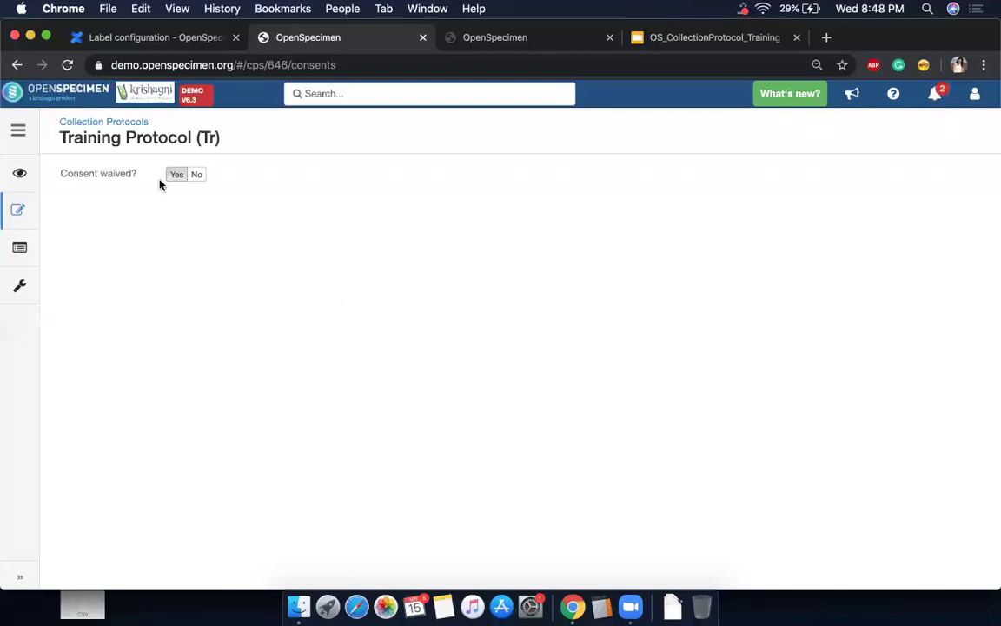
left_click(197, 176)
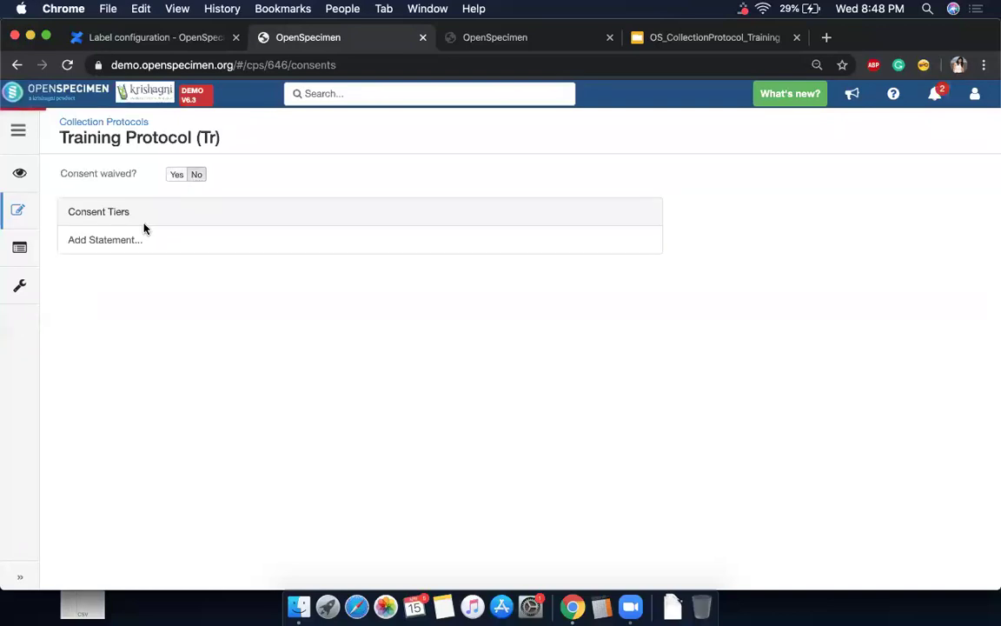
Add the consent statements for storing specimens in long term storage for research (C0002) and obtaining blood sample at three time points (C100).
left_click(156, 244)
left_click(155, 244)
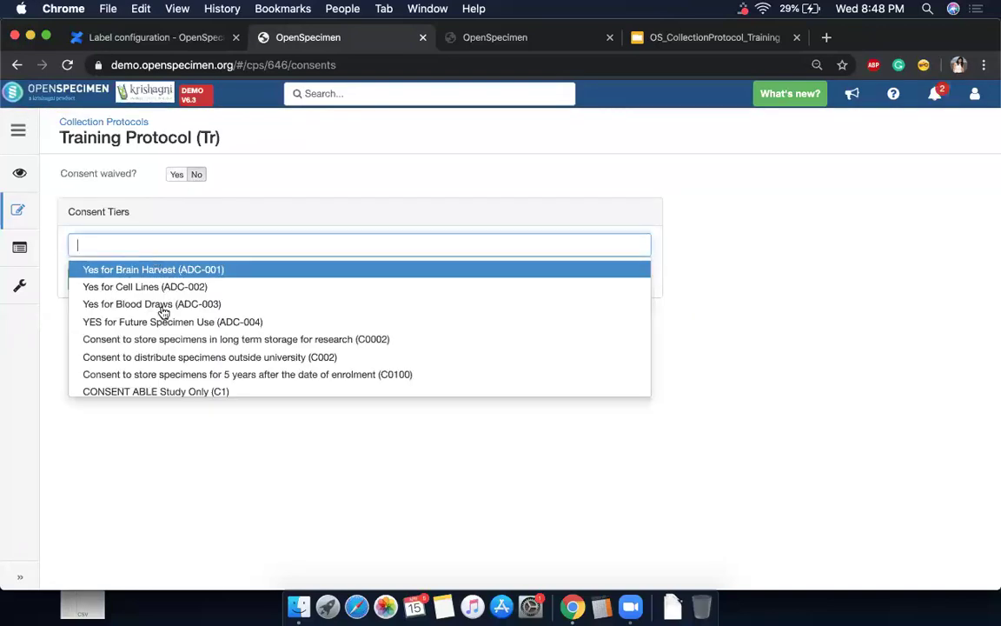
left_click(170, 342)
left_click(83, 279)
left_click(160, 257)
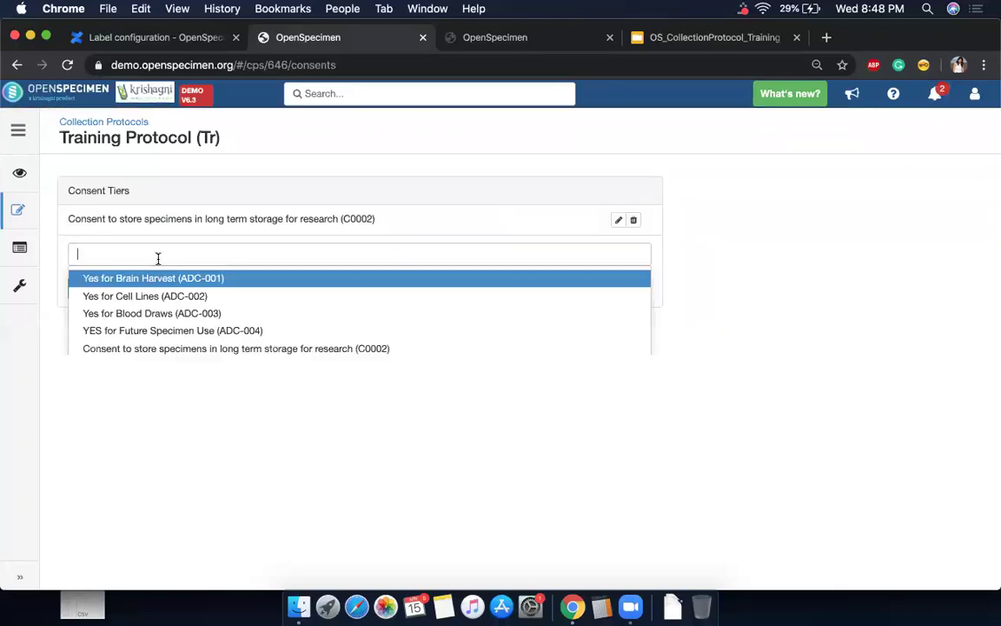
scroll(172, 355, "down", 1)
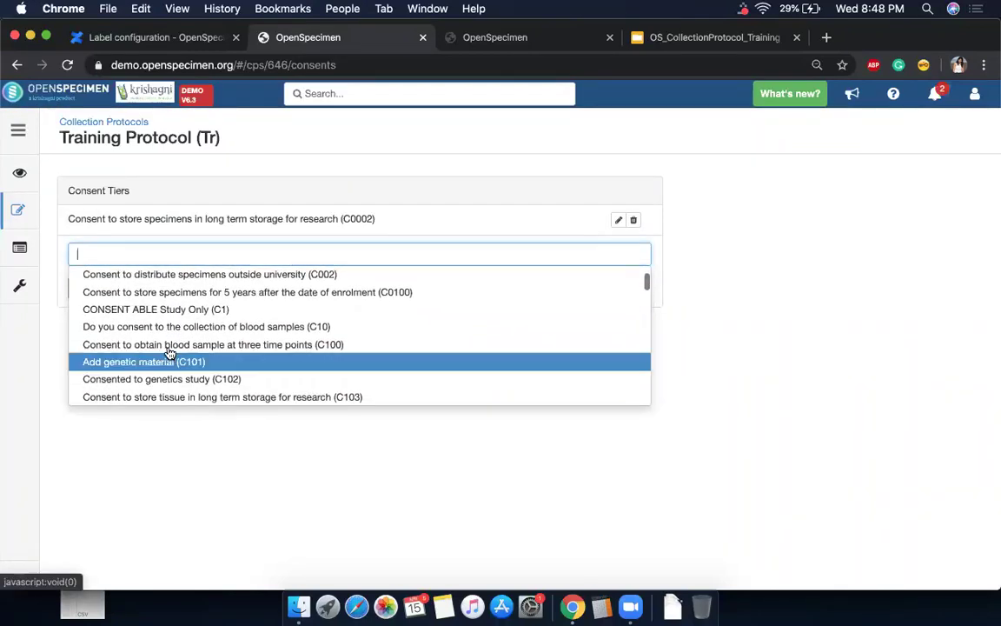
left_click(171, 351)
left_click(74, 292)
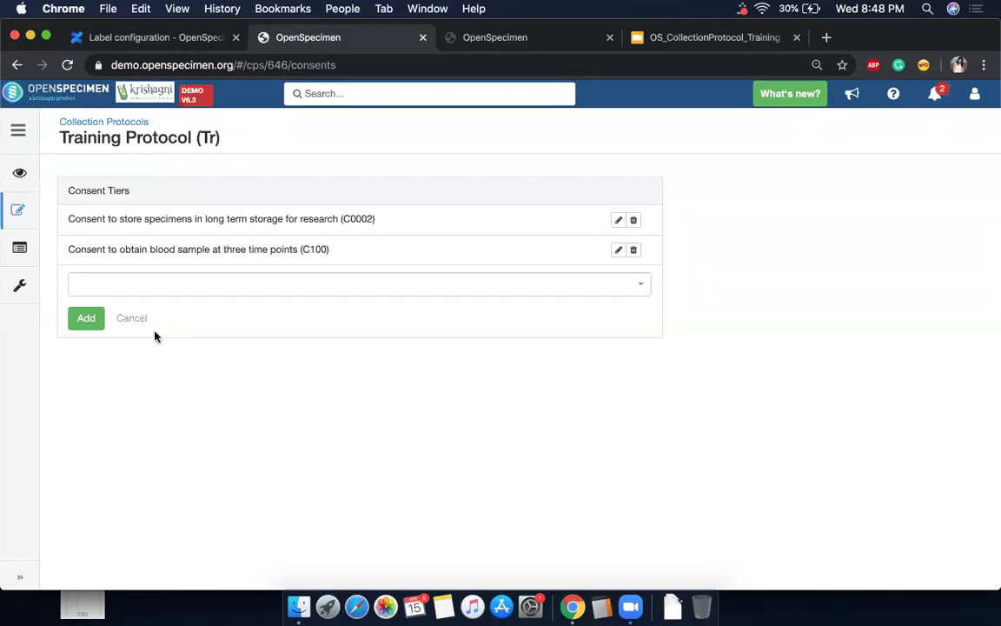
Open the protocol's events page, and review the Example Protocol Design slide in the training presentation.
left_click(19, 245)
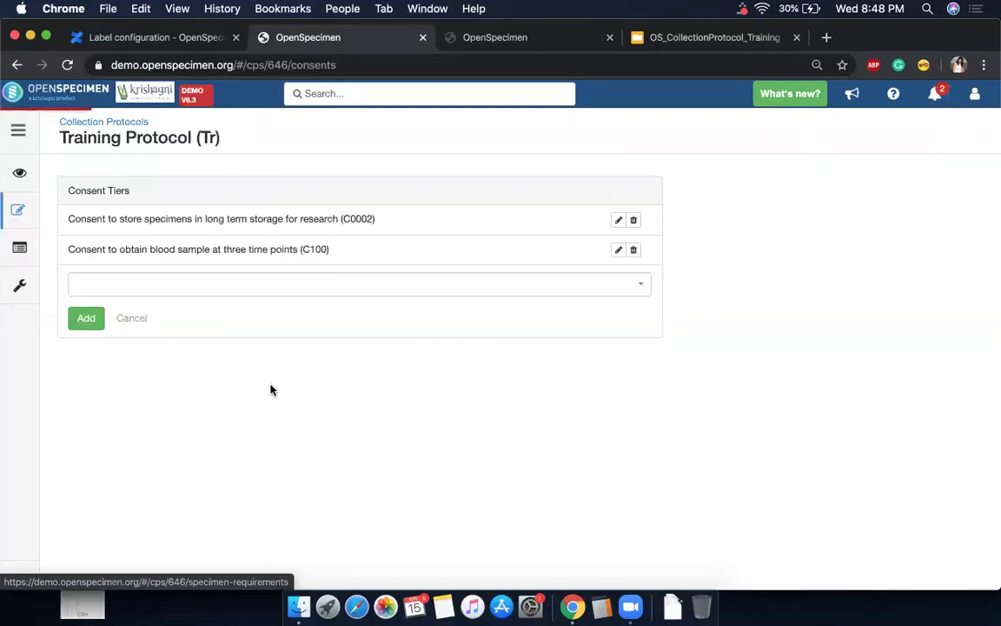
left_click(711, 40)
key("Right")
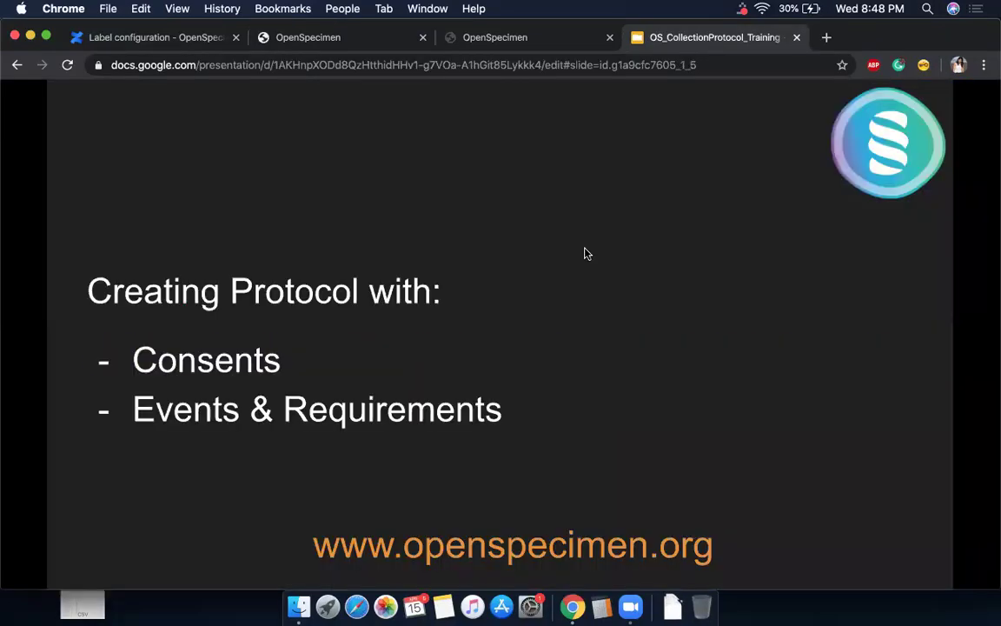
key("Right")
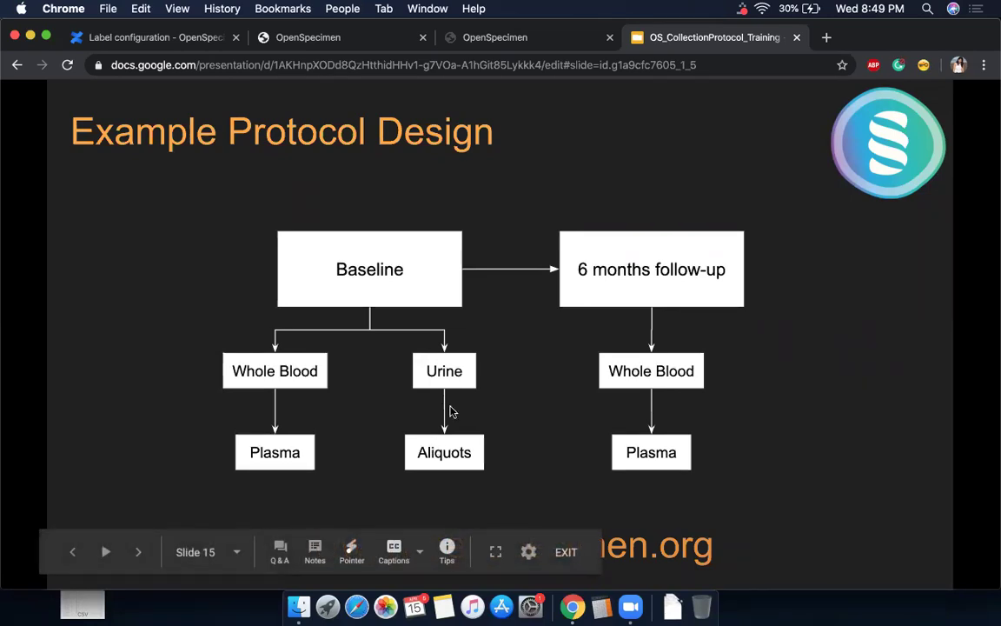
left_click(362, 35)
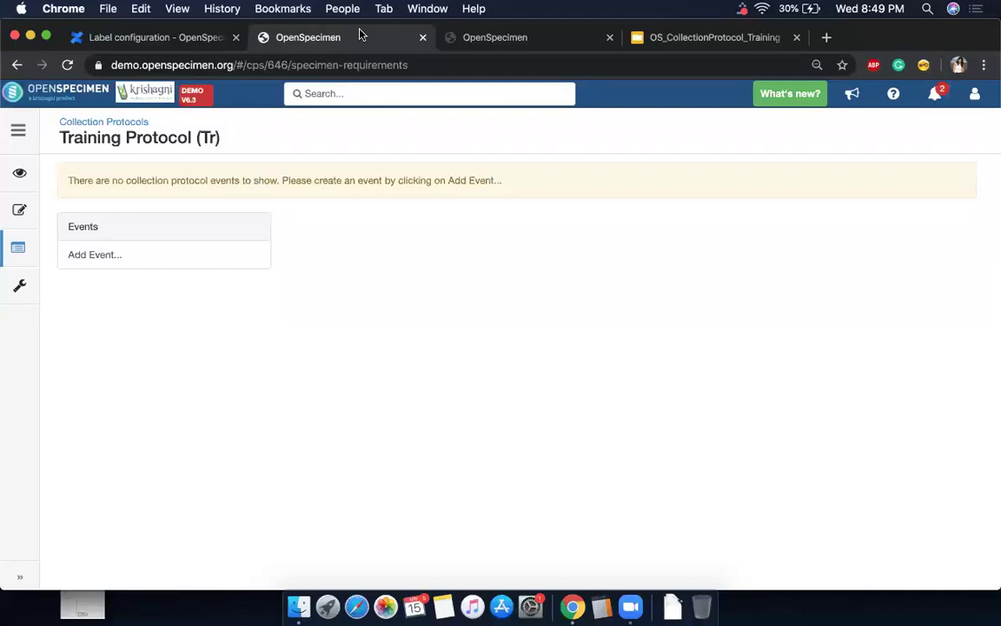
Start a new collection event with code B, event point 0 days, and label Baseline.
left_click(78, 256)
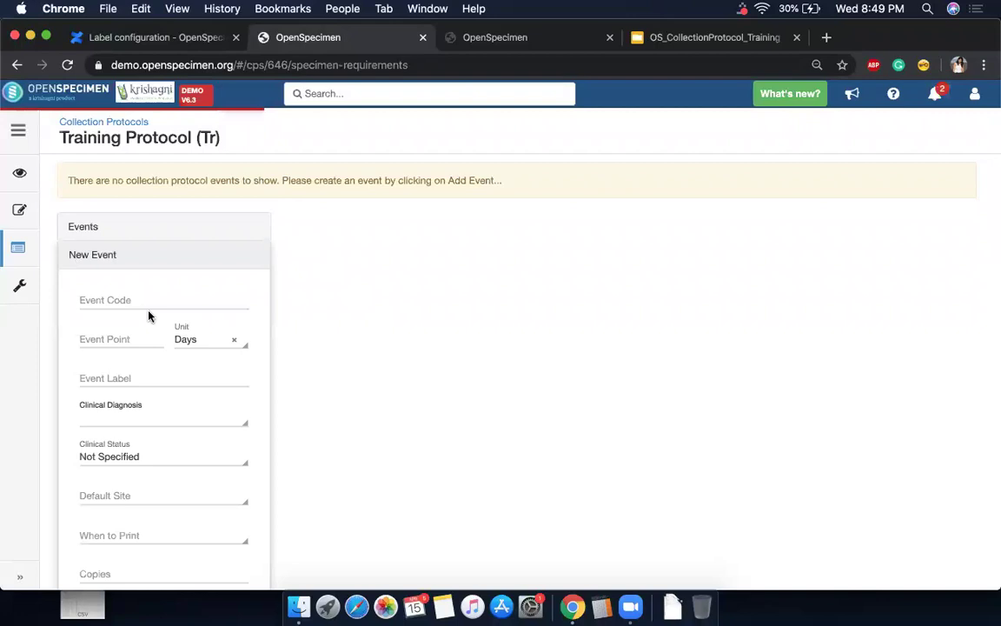
left_click(145, 299)
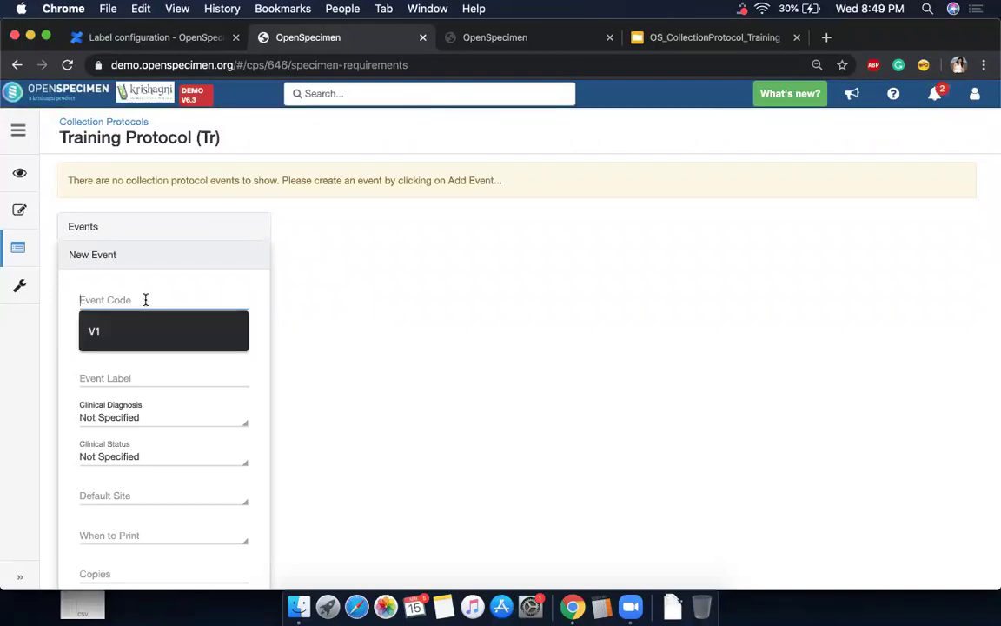
type("B")
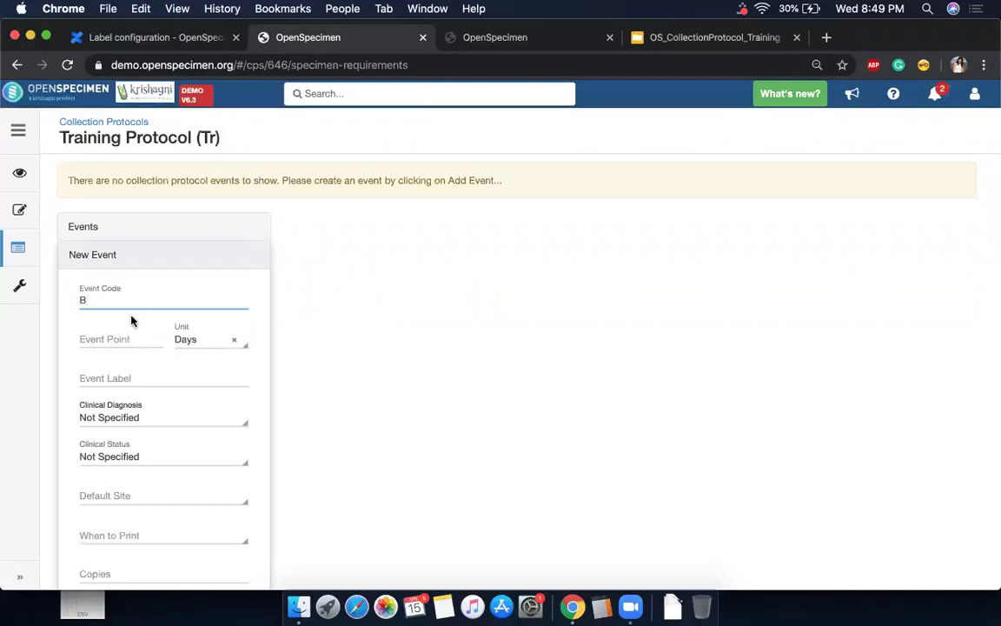
left_click(124, 337)
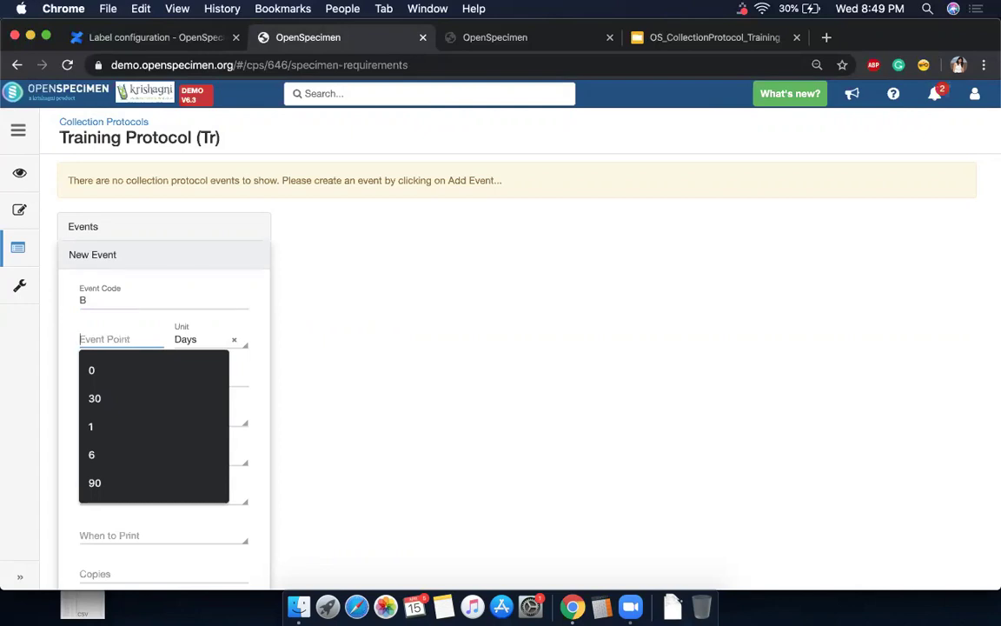
type("0")
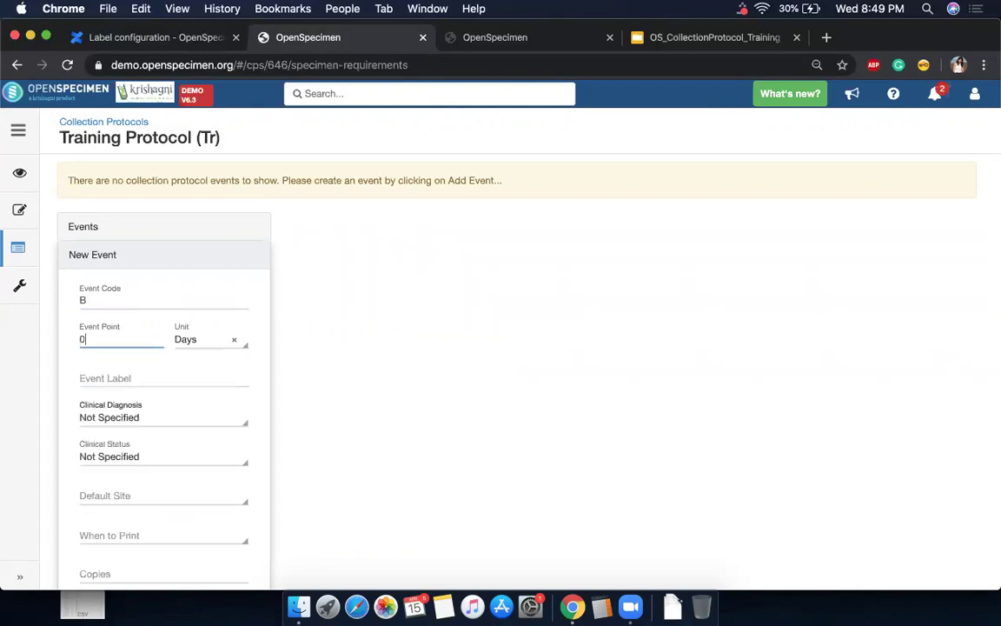
left_click(113, 380)
type("Baselin")
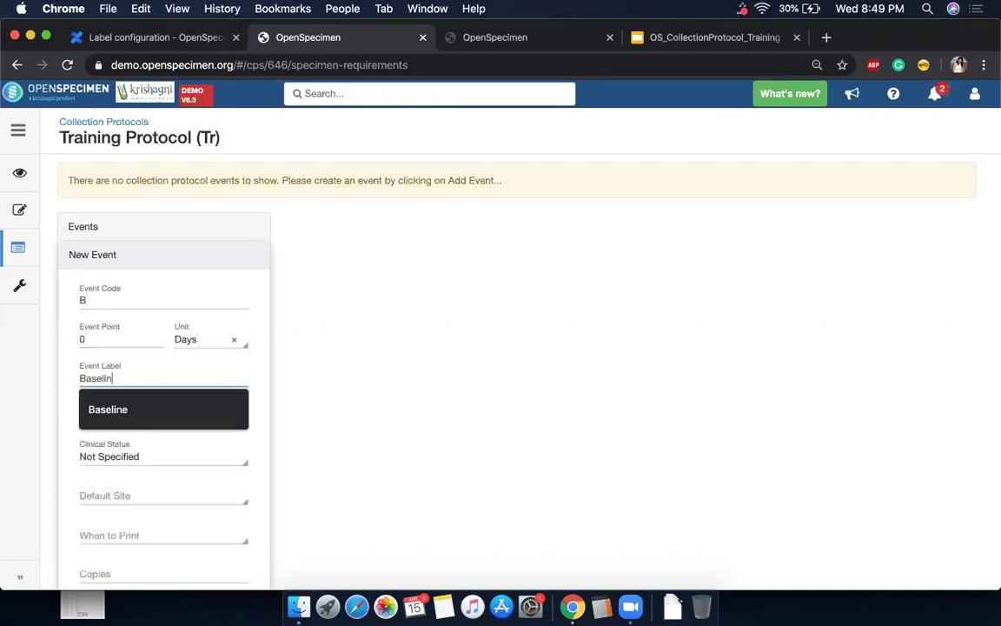
left_click(156, 425)
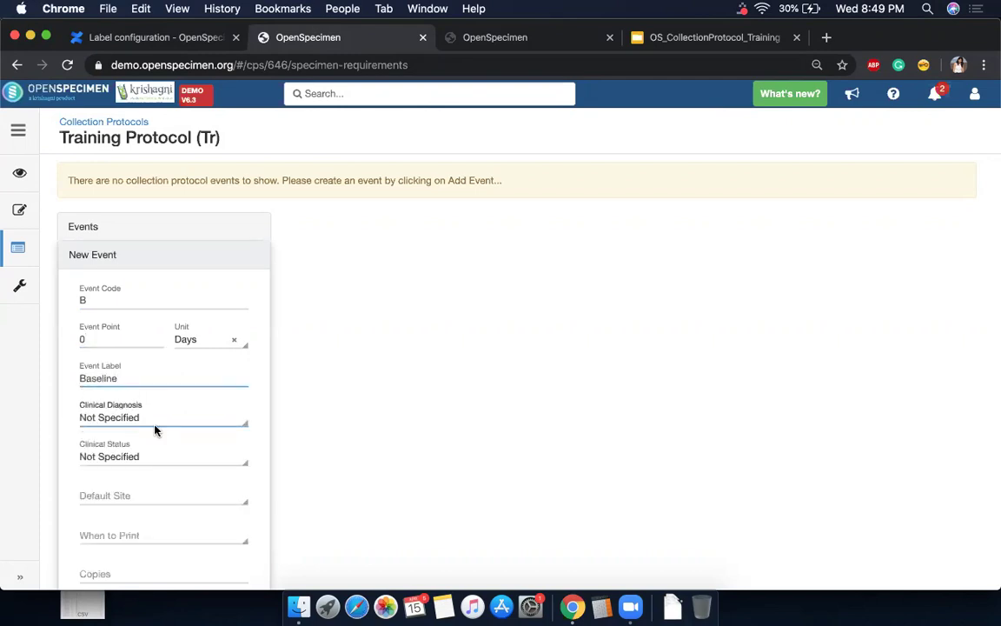
Set the Baseline event's clinical status to New Diagnosis and default site to Alberta Children's Hospital, and add the event.
scroll(140, 453, "down", 1)
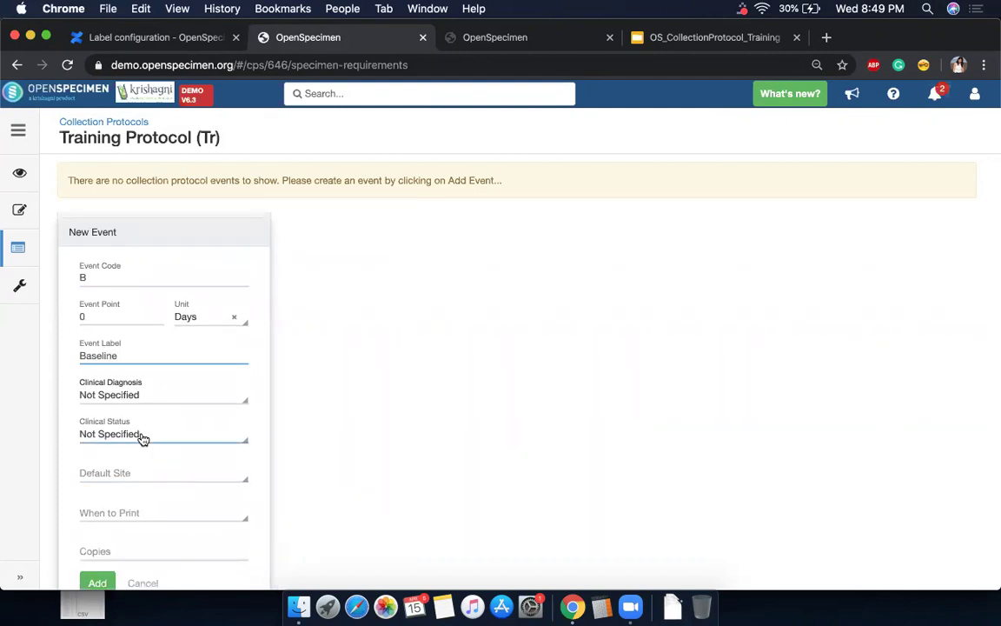
left_click(141, 434)
left_click(137, 454)
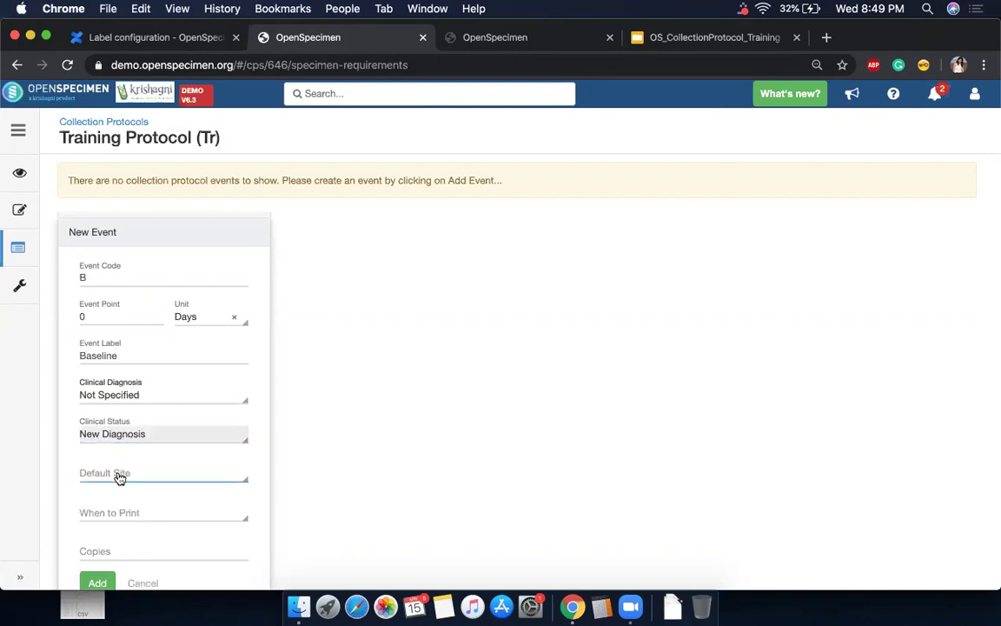
left_click(120, 477)
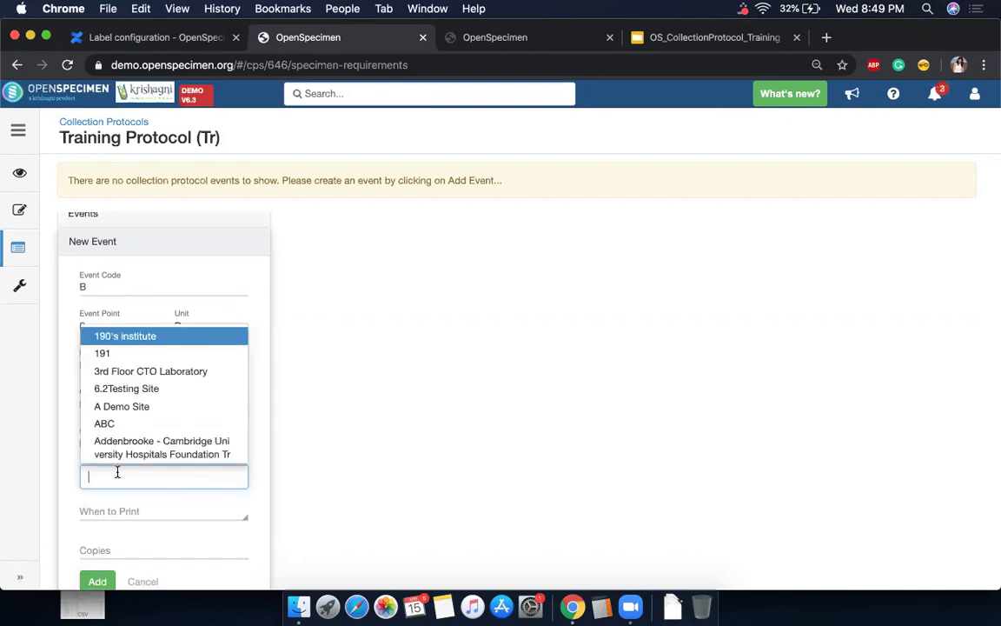
scroll(130, 436, "down", 5)
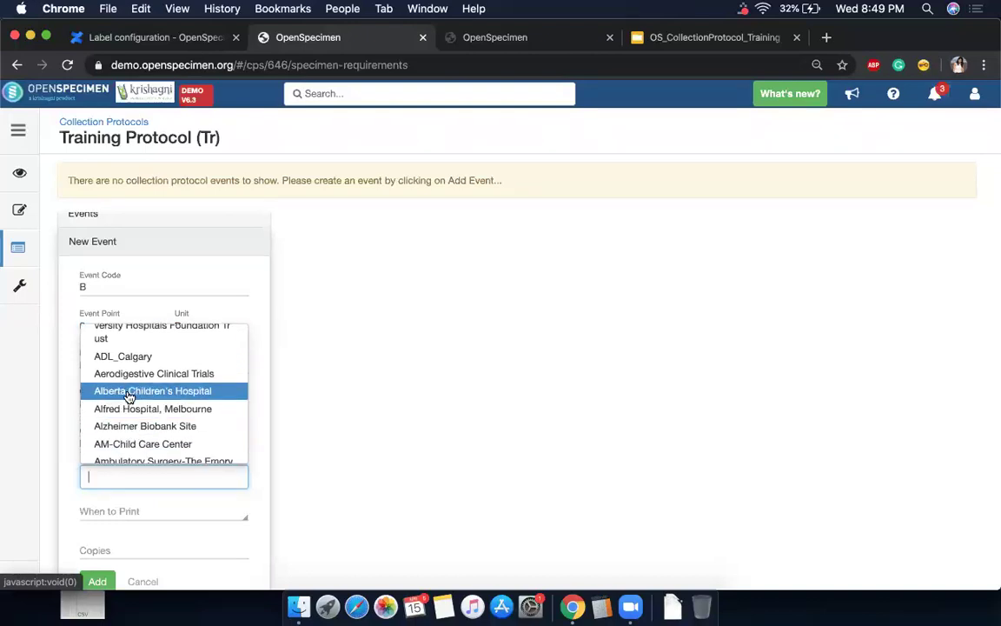
left_click(129, 393)
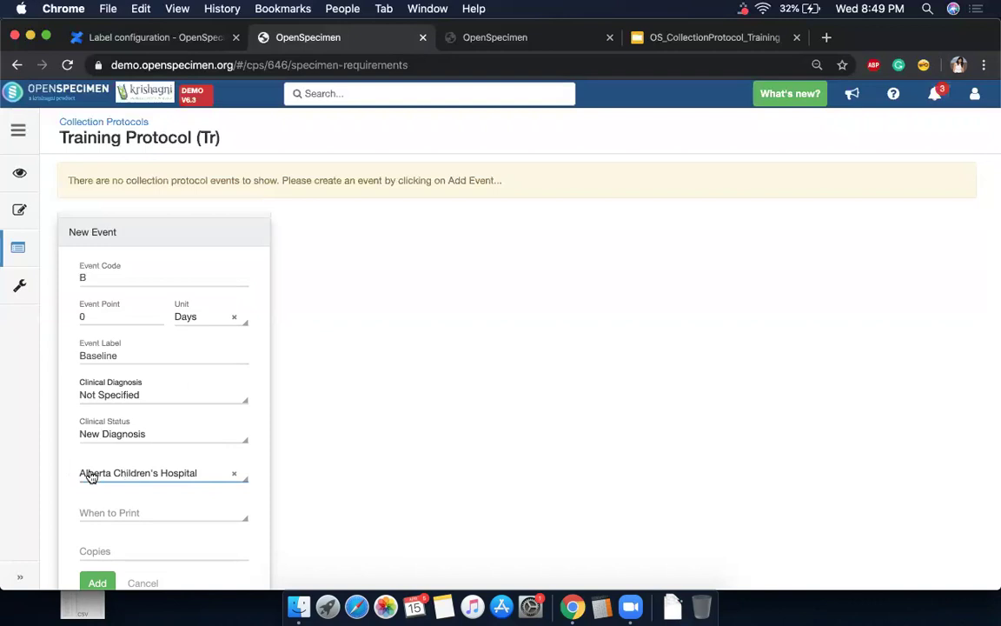
scroll(168, 514, "down", 1)
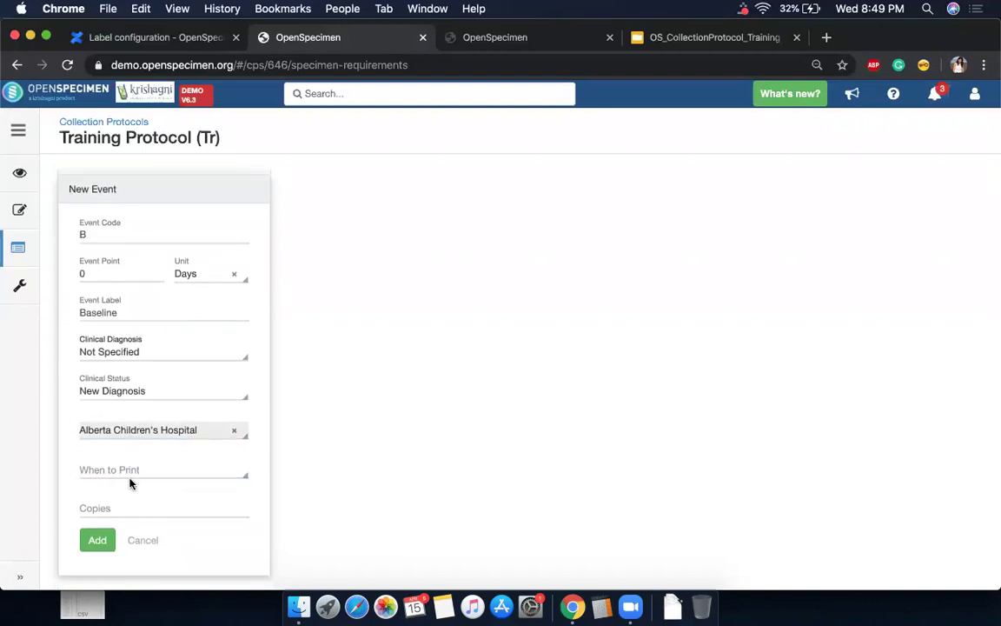
left_click(98, 542)
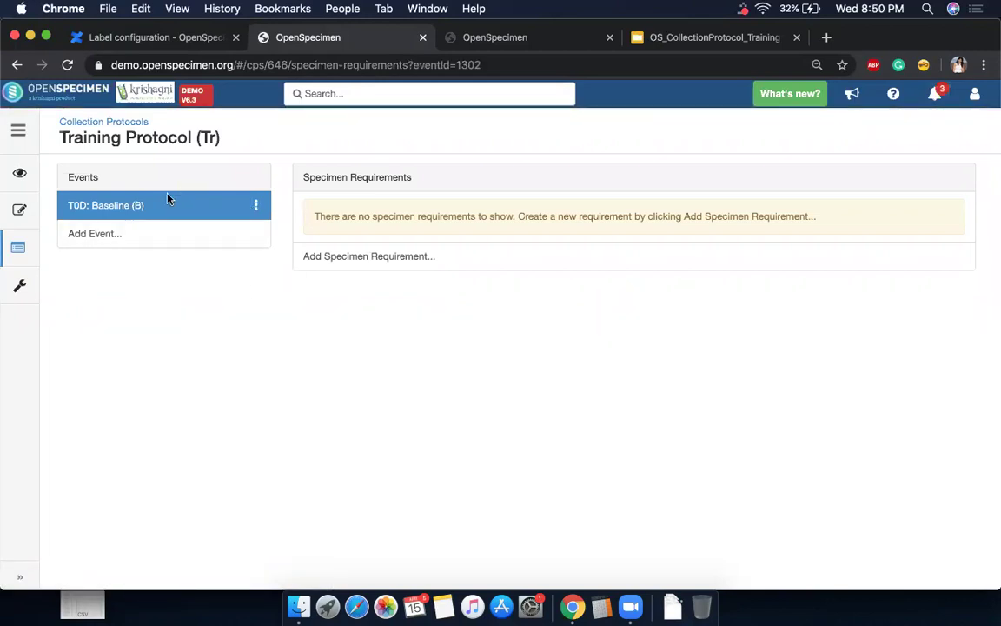
Check the Example Protocol Design slide, and start a Baseline specimen requirement named Purple Top with code ED-WB and specimen type Whole Blood.
left_click(737, 40)
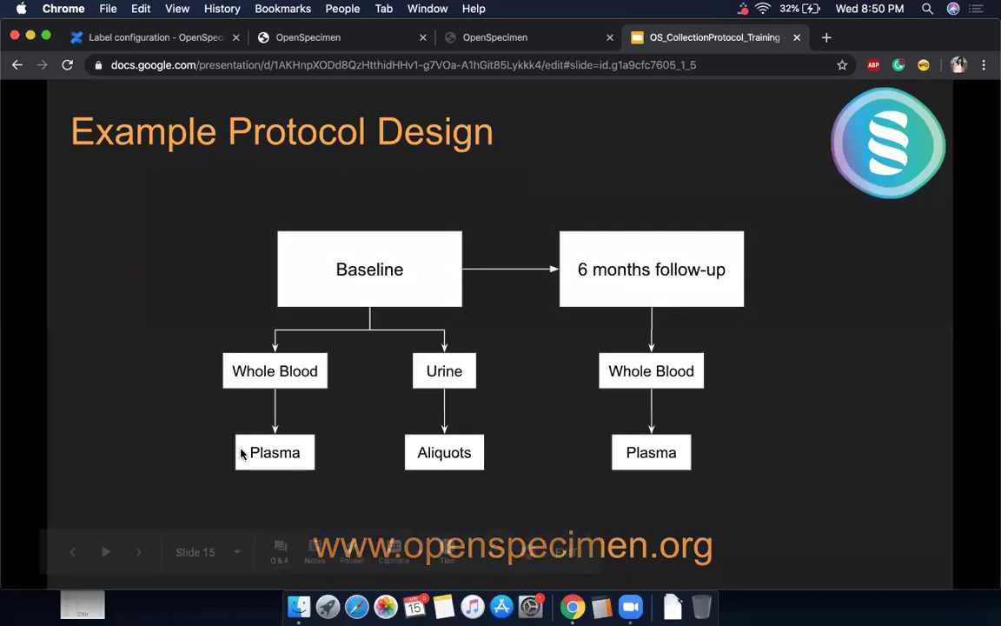
left_click(369, 35)
left_click(344, 255)
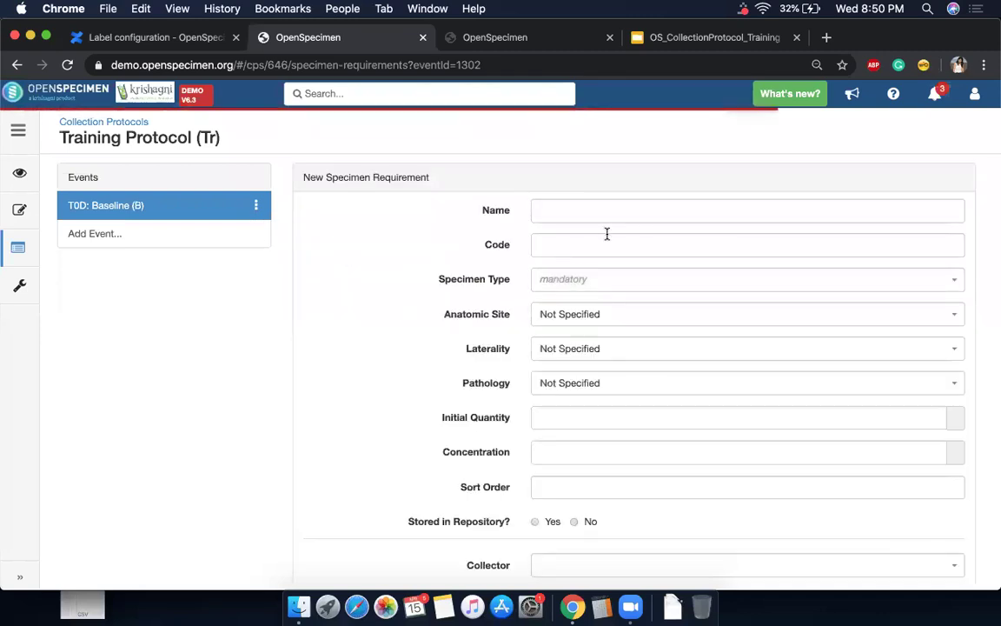
left_click(577, 202)
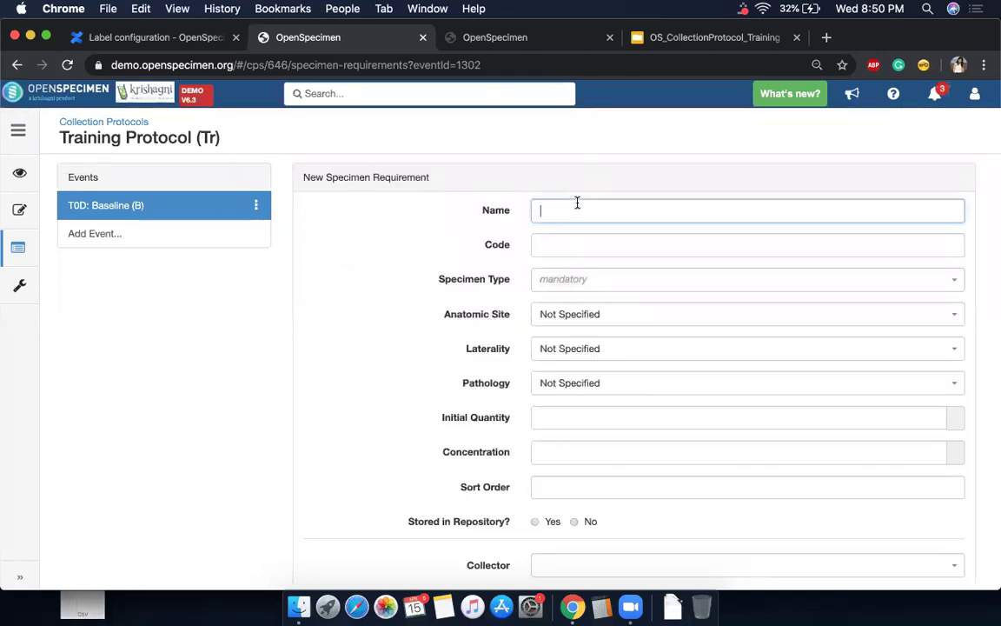
type("Purple Top")
left_click(579, 247)
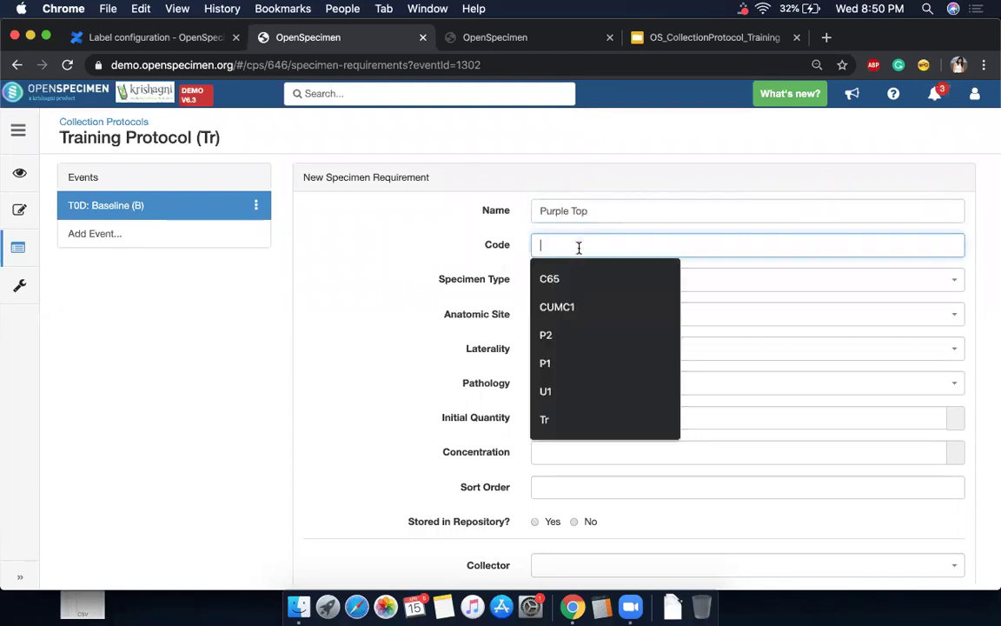
type("ED")
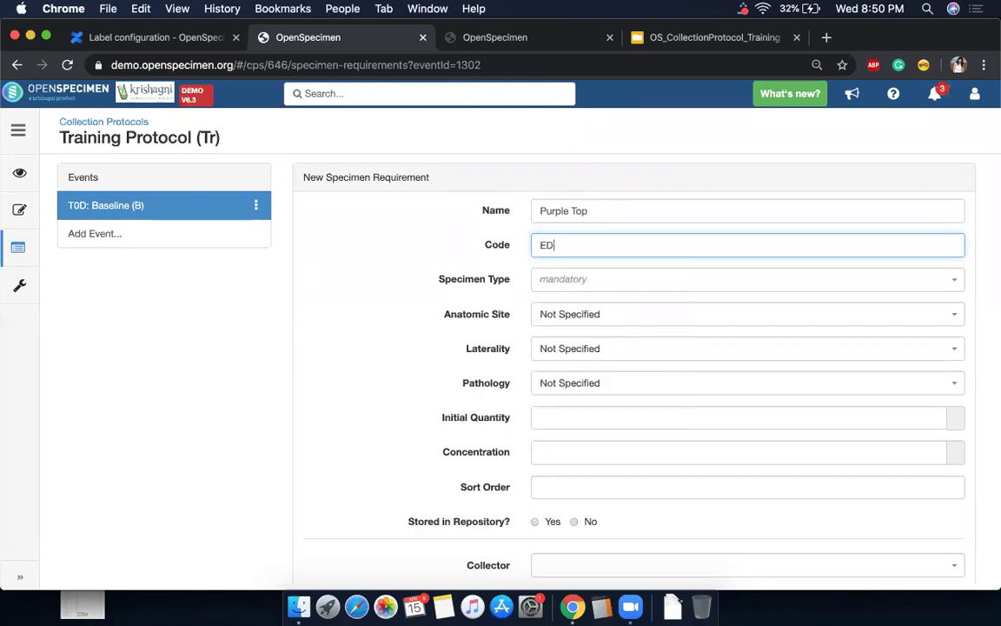
type("-WB")
left_click(566, 280)
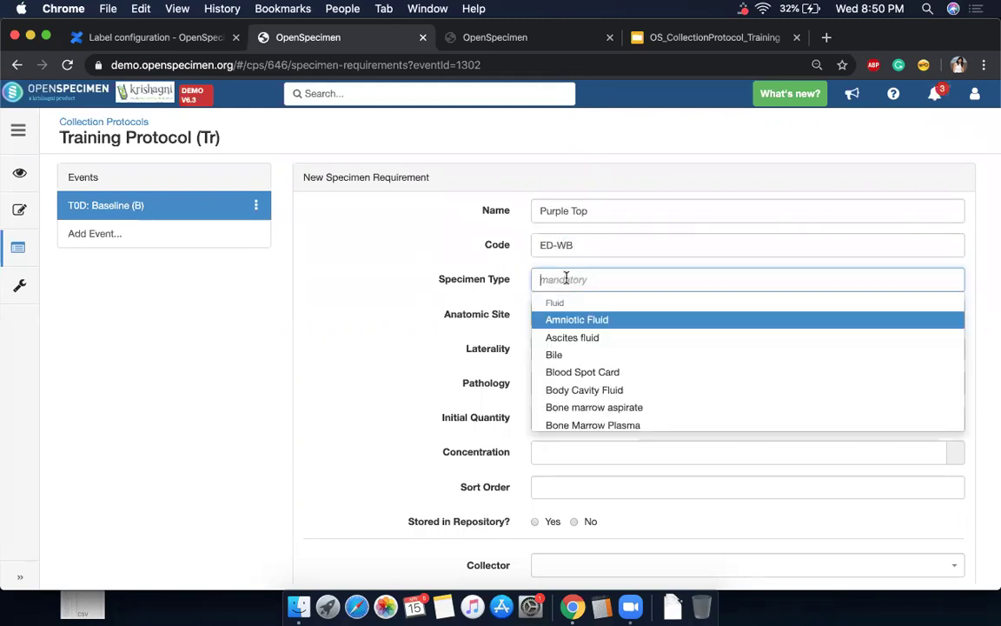
type("whole")
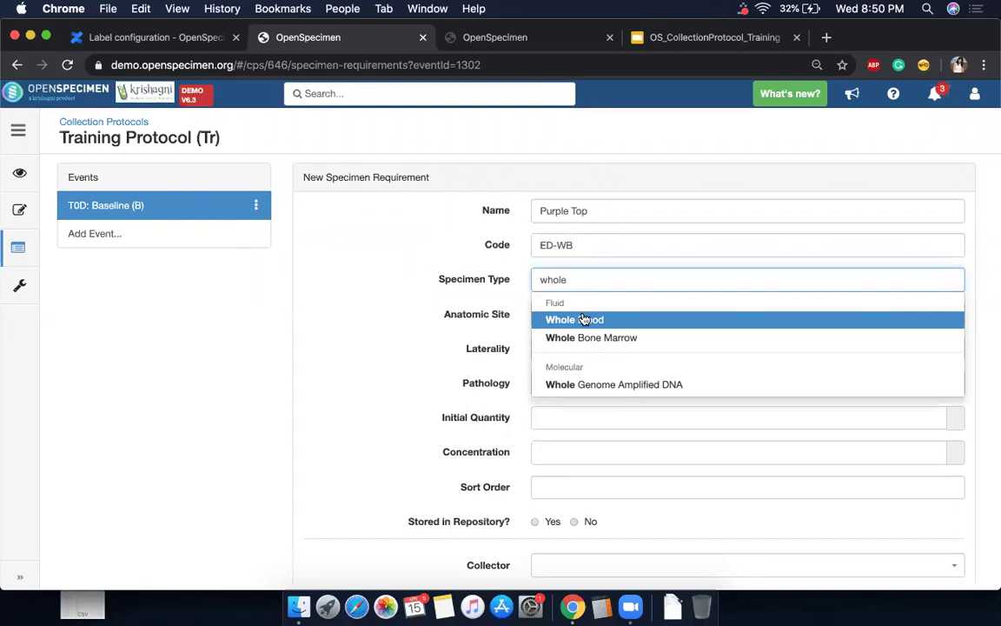
left_click(580, 320)
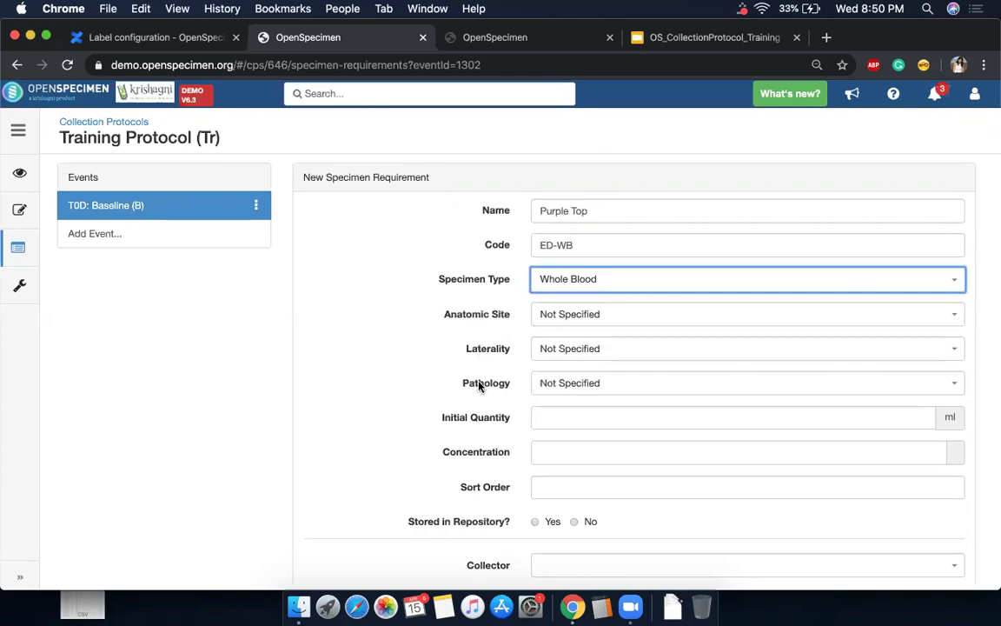
Set the whole blood requirement's initial quantity to 10 ml and Stored in Repository to No.
scroll(618, 457, "down", 2)
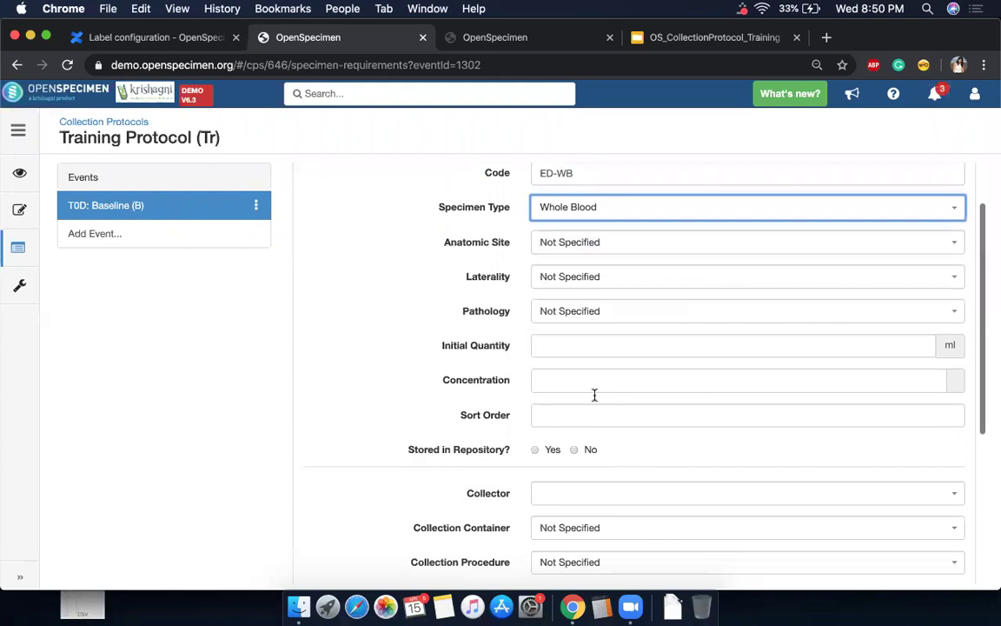
left_click(583, 347)
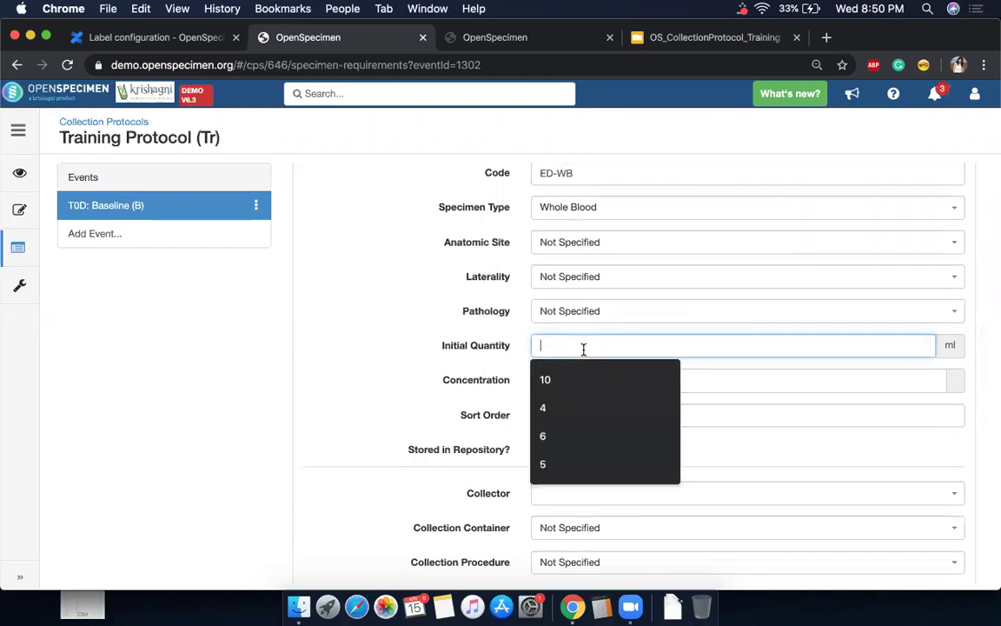
type("10")
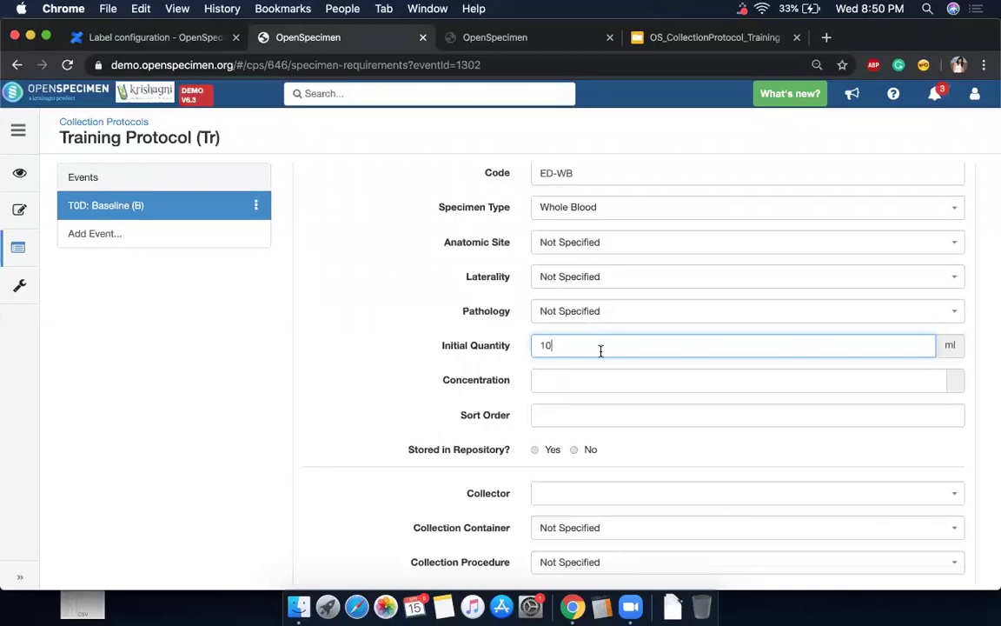
scroll(614, 470, "down", 2)
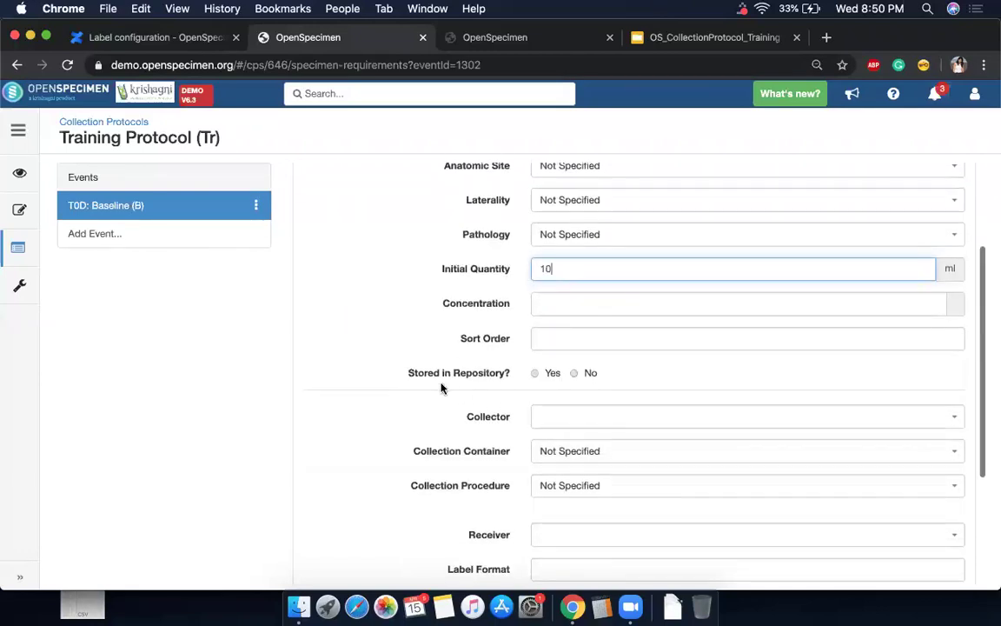
left_click_drag(403, 375, 587, 375)
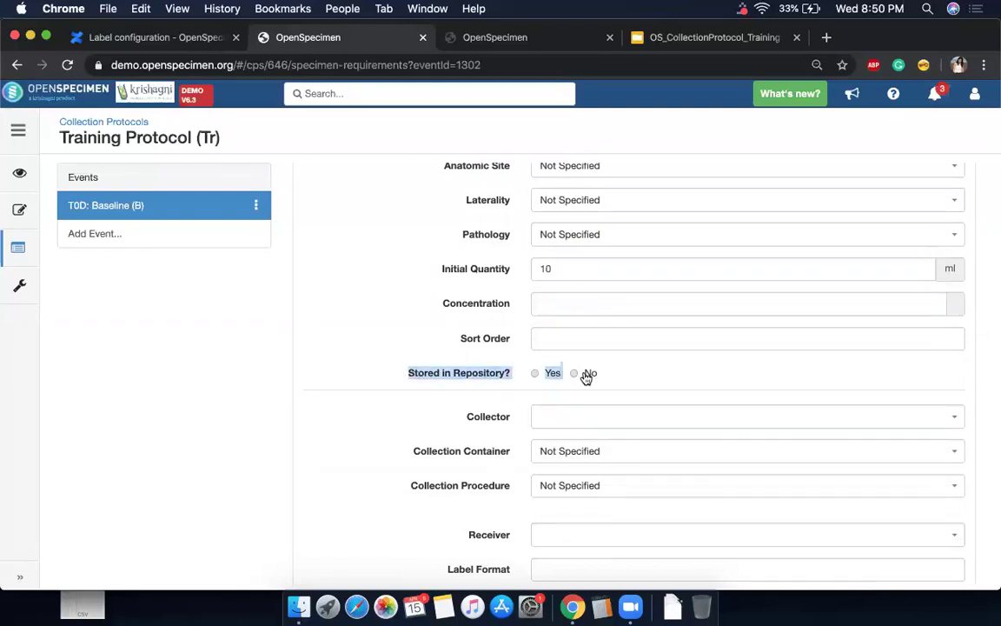
left_click(620, 376)
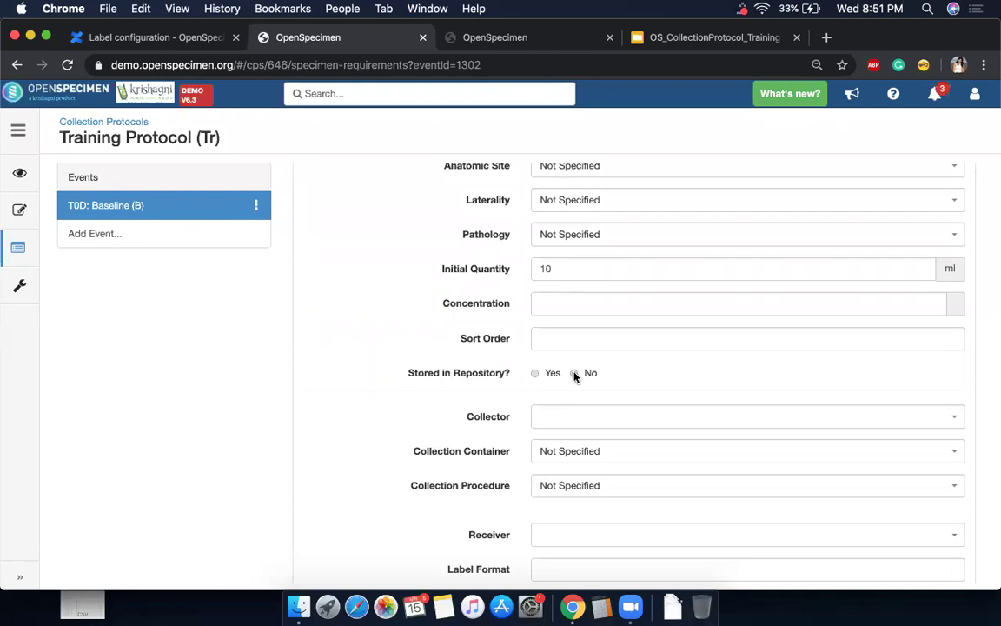
Set the collection container to EDTA Vacutainer and the collection procedure to Venipuncture, and save the whole blood requirement.
scroll(552, 434, "down", 3)
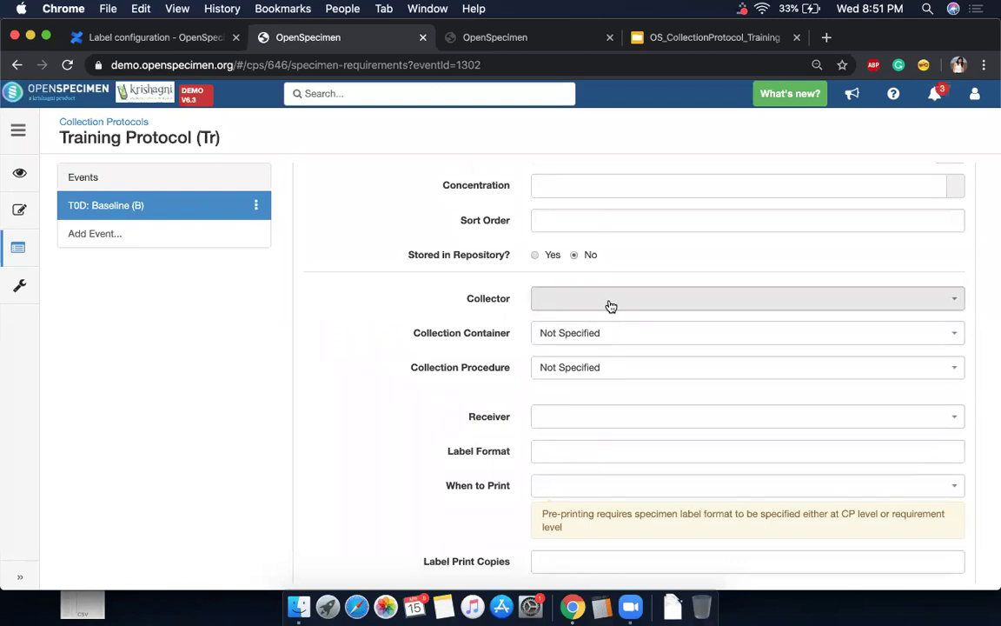
left_click(588, 335)
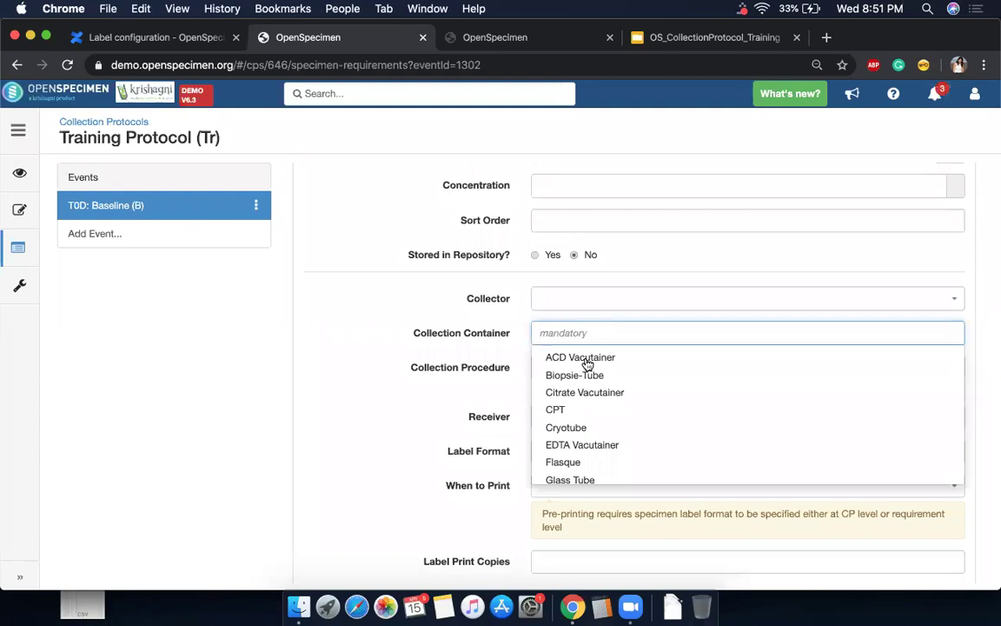
left_click(614, 445)
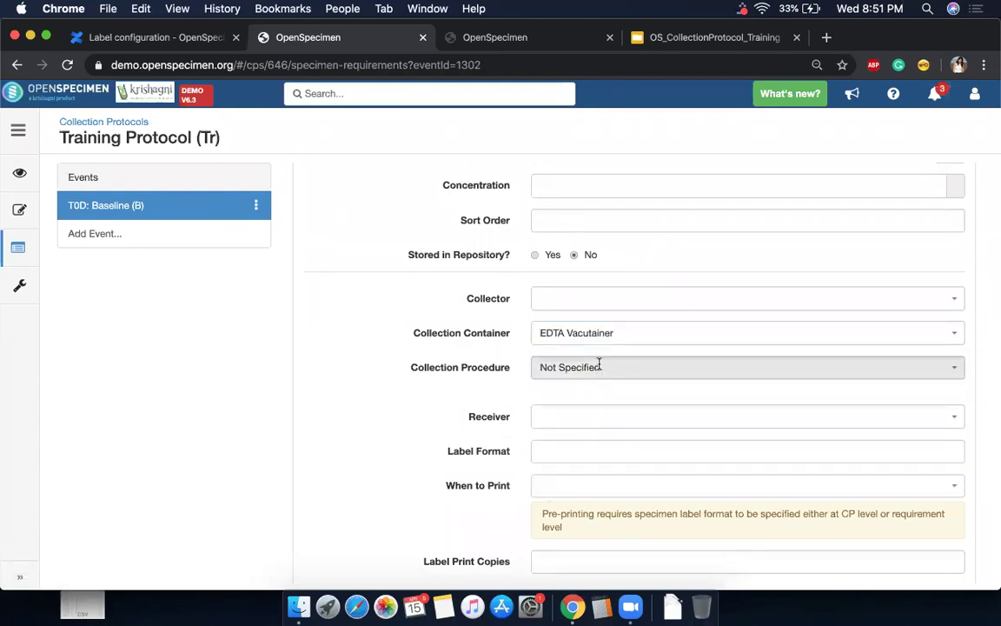
left_click(599, 364)
scroll(595, 455, "down", 2)
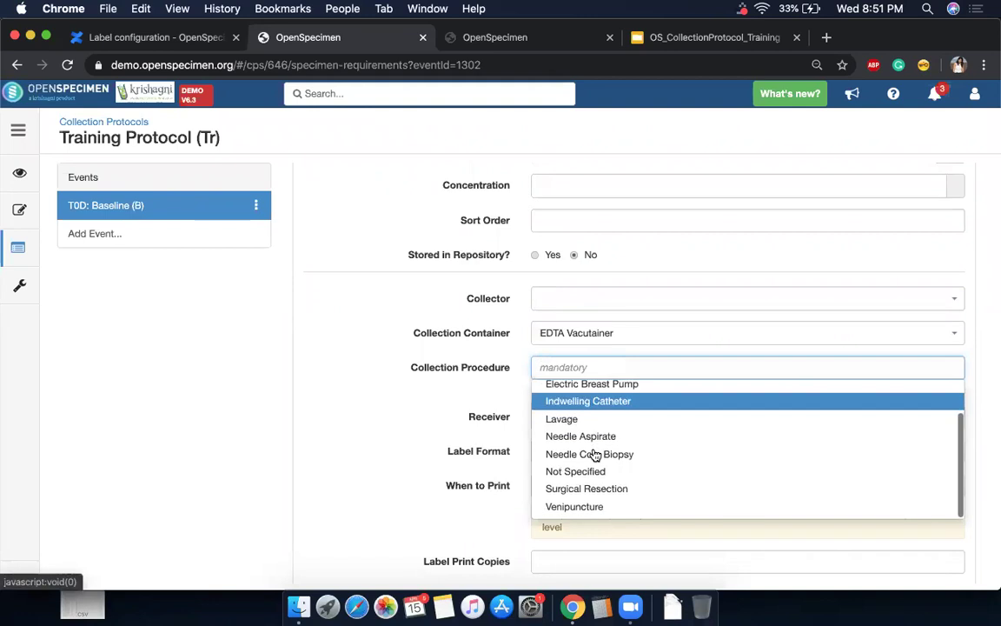
left_click(588, 506)
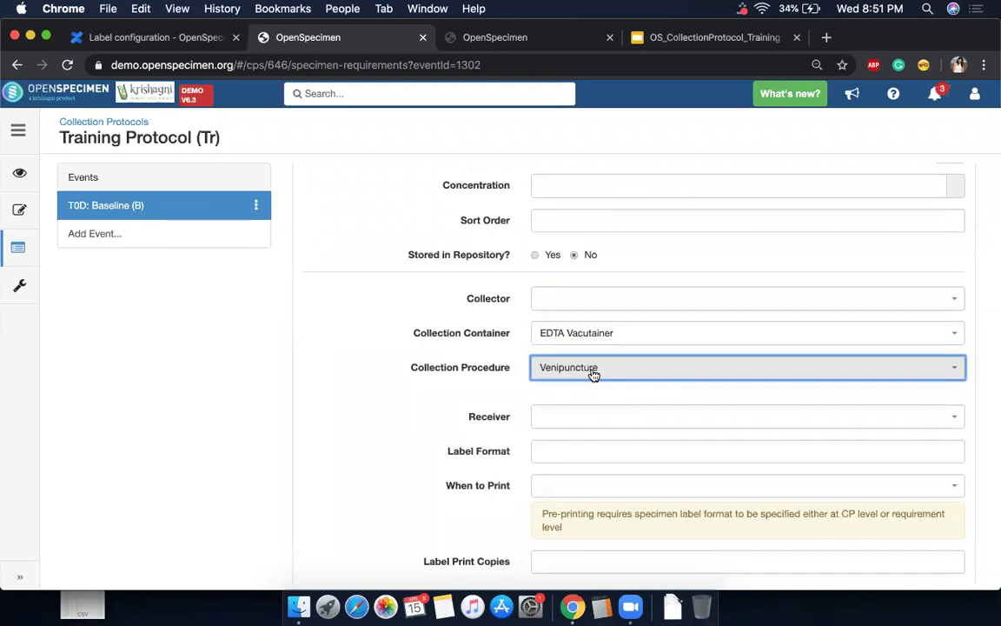
scroll(594, 374, "down", 2)
left_click(553, 541)
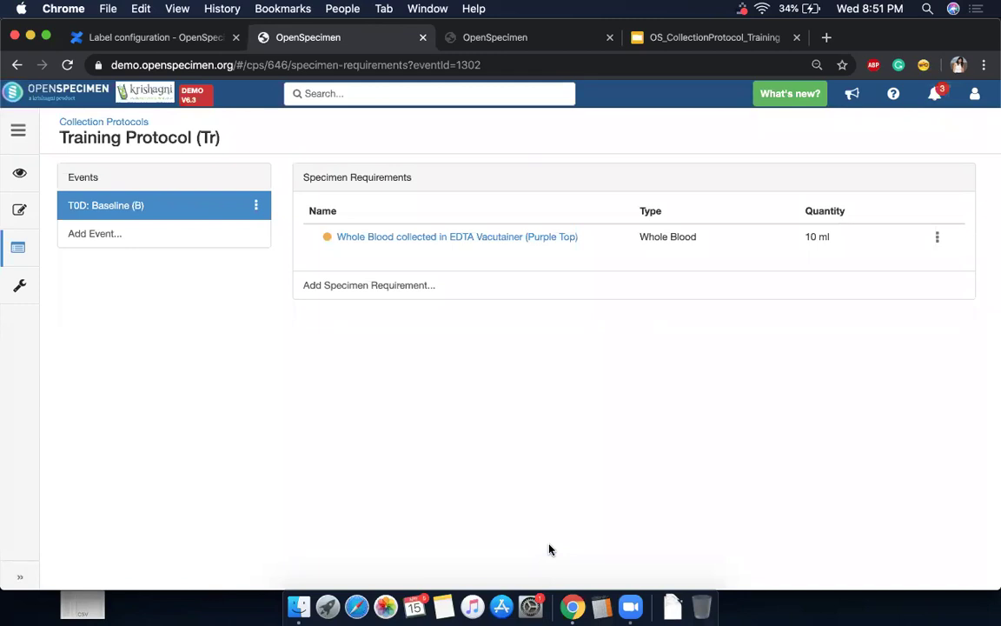
Check the Example Protocol Design slide, and create a 3 ml Plasma derivative under the Baseline whole blood requirement.
left_click(937, 240)
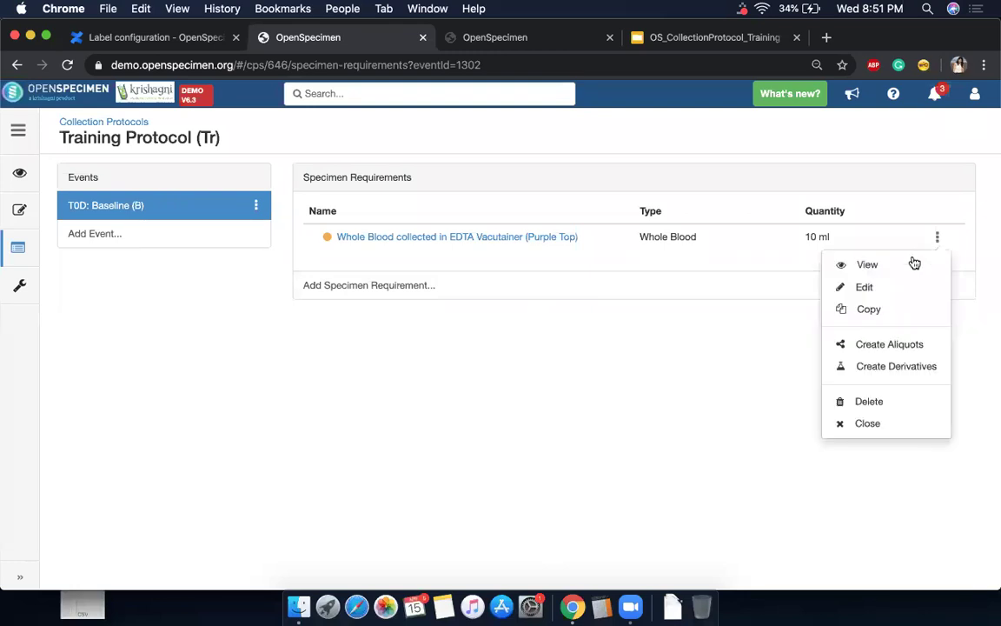
left_click(683, 37)
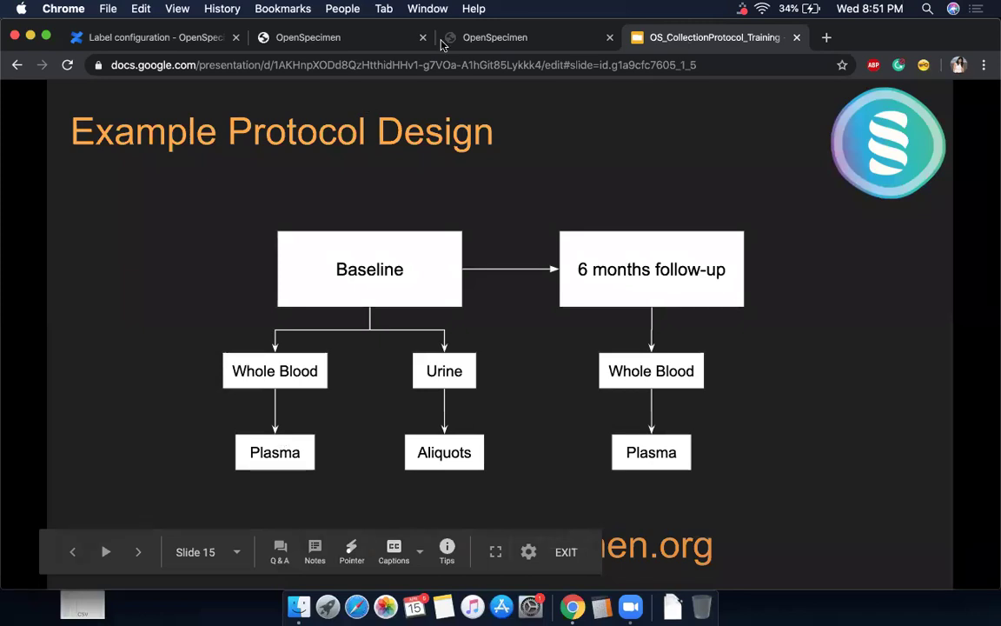
left_click(302, 36)
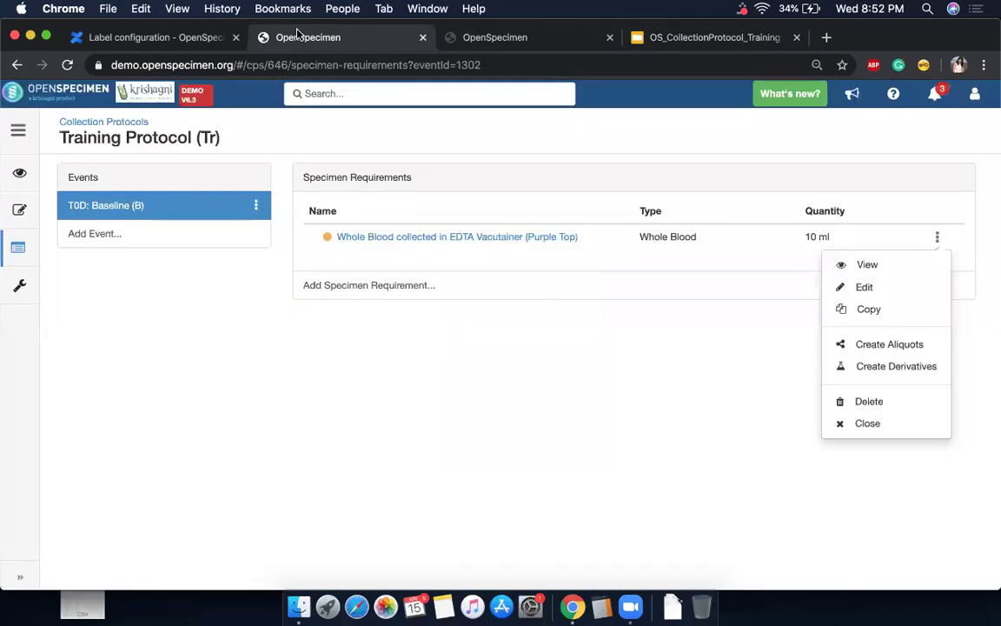
left_click(882, 369)
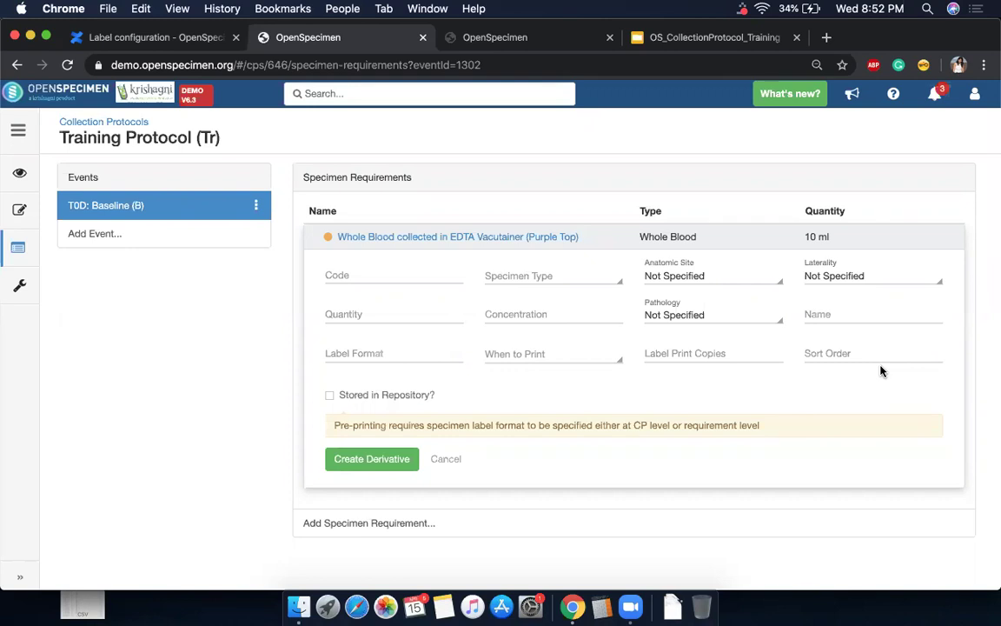
left_click(539, 276)
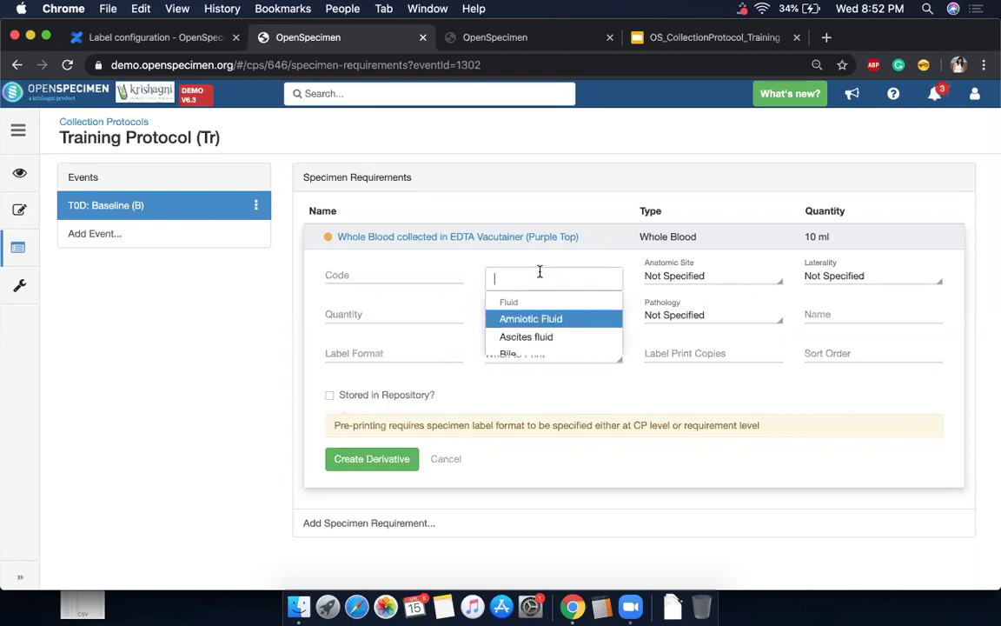
type("plasm")
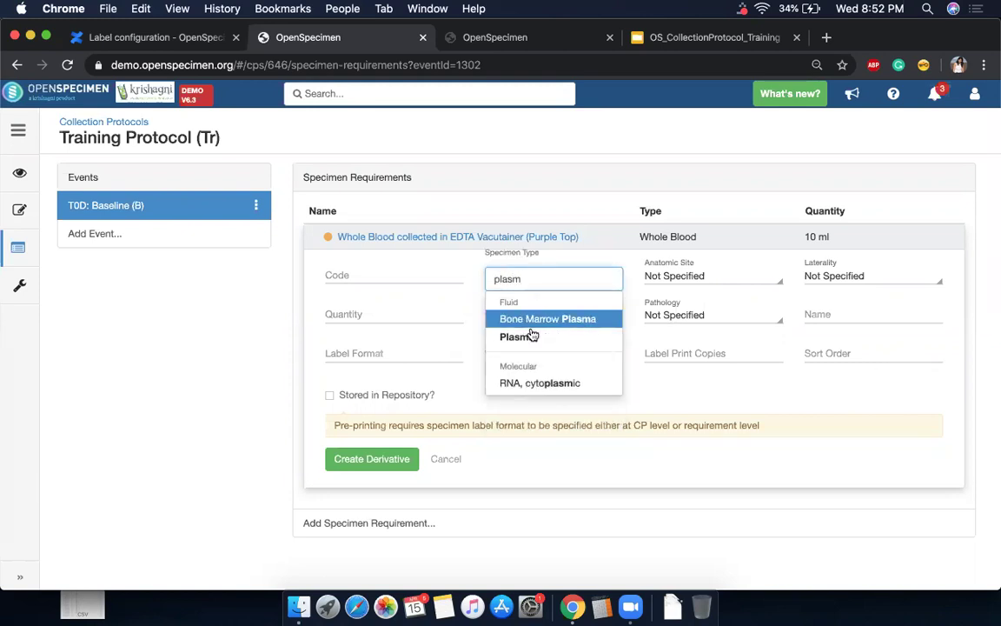
left_click(533, 337)
left_click(402, 309)
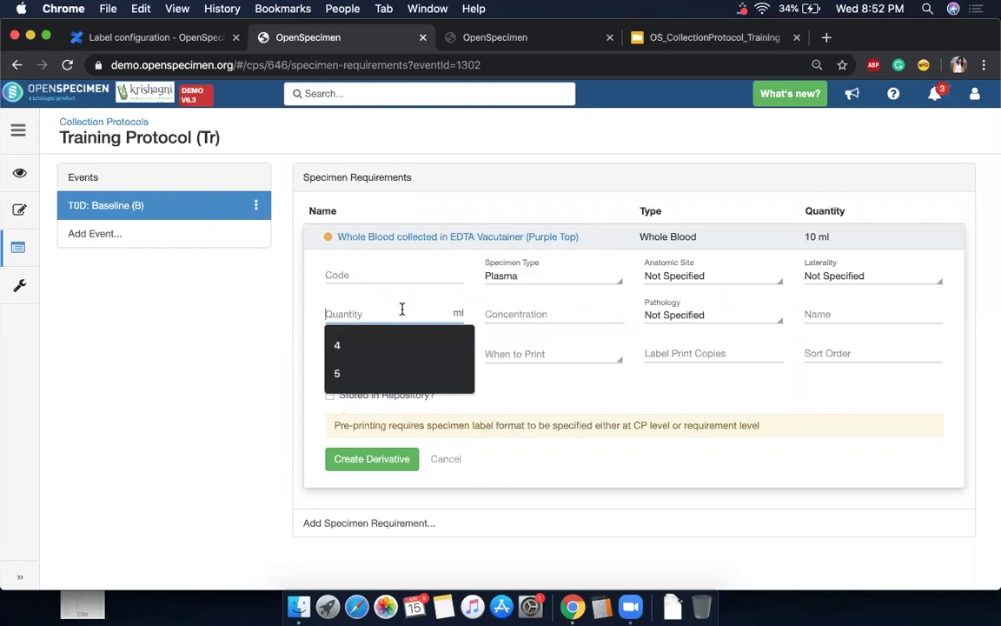
type("3")
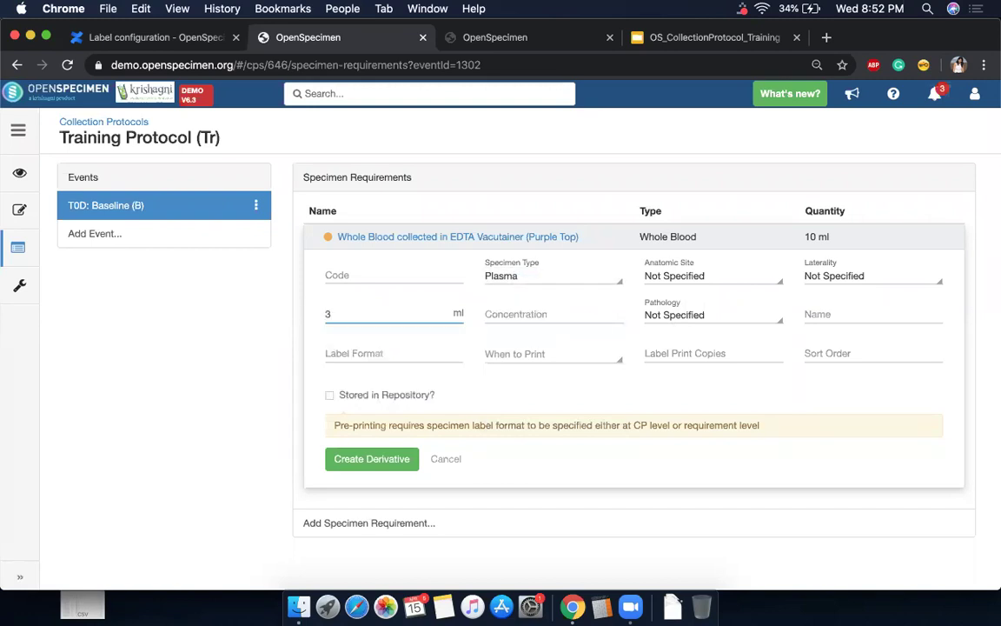
left_click(365, 461)
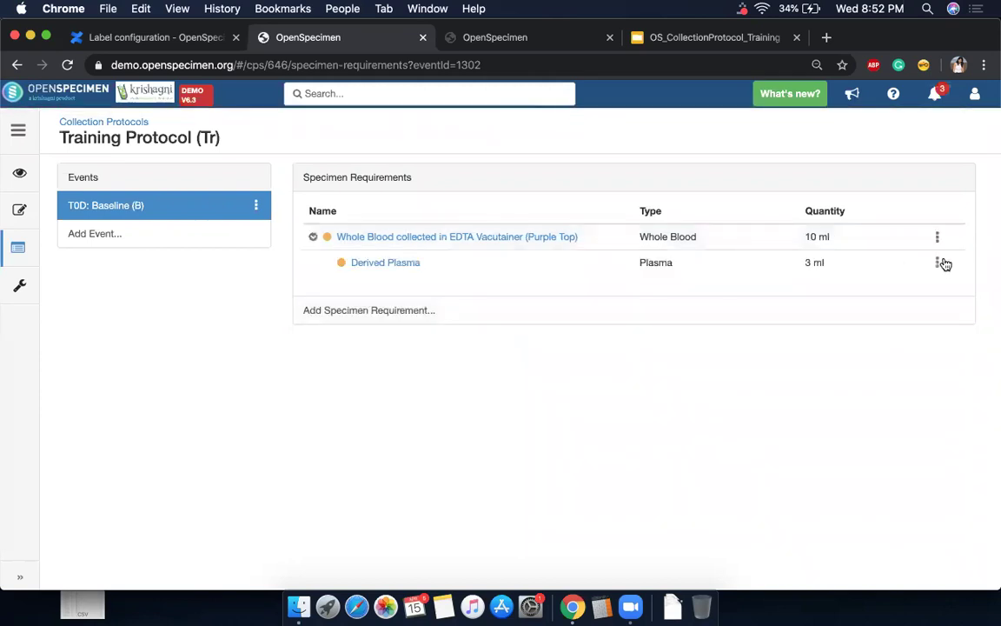
Create 3 aliquots from the derived plasma requirement.
left_click(938, 263)
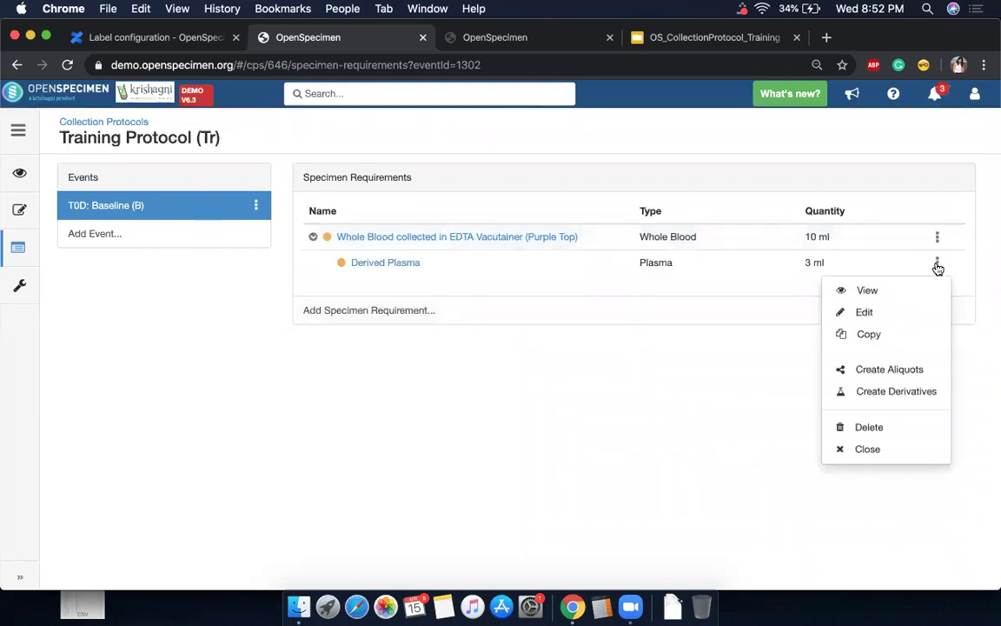
left_click(882, 371)
left_click(444, 334)
type("3")
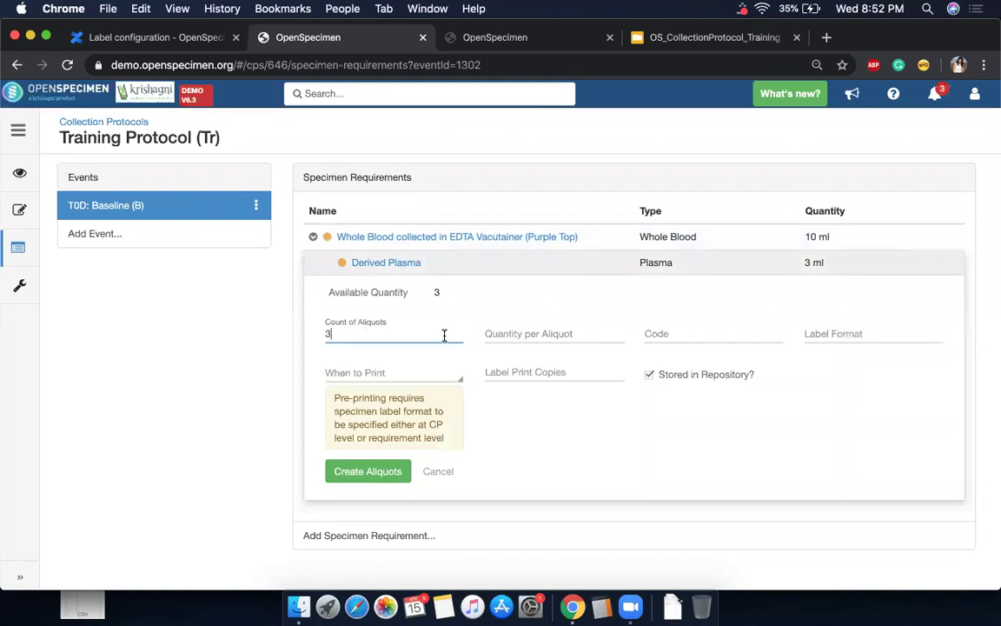
left_click(379, 478)
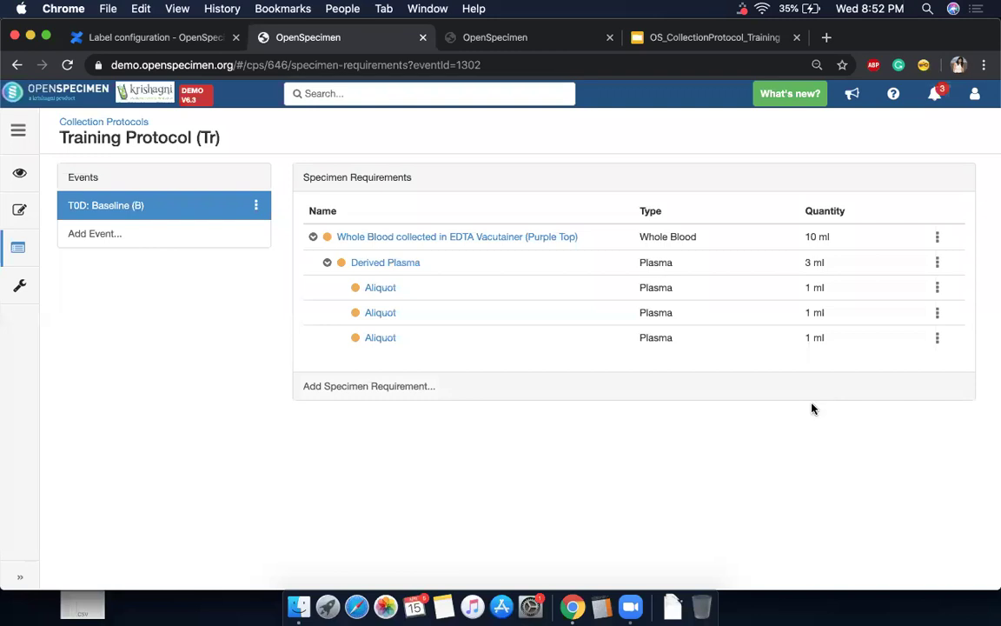
Create a 2 ml Buffy Coat derivative under the Baseline whole blood requirement.
left_click(939, 237)
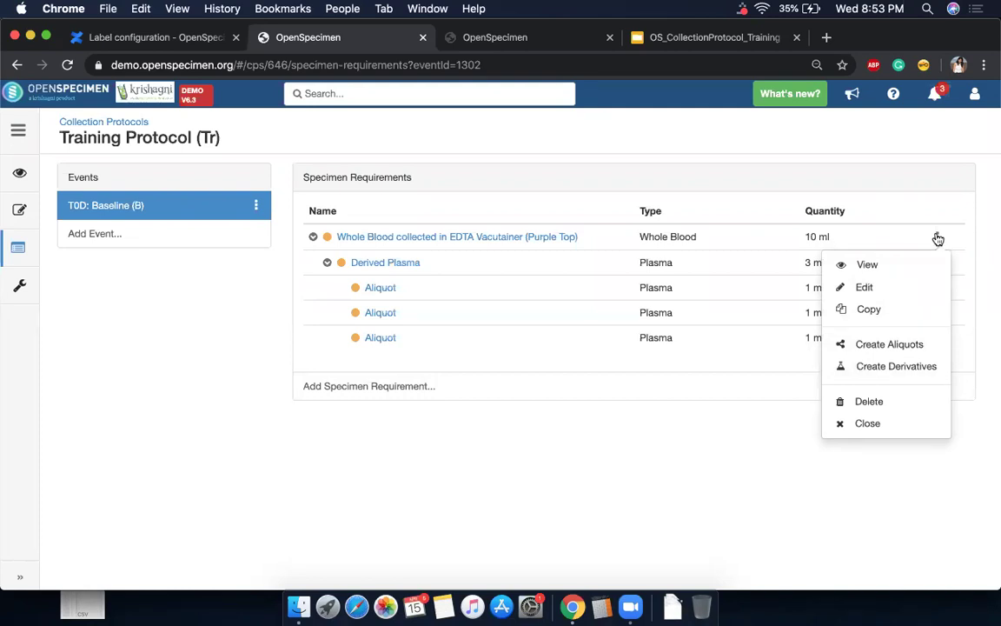
left_click(906, 368)
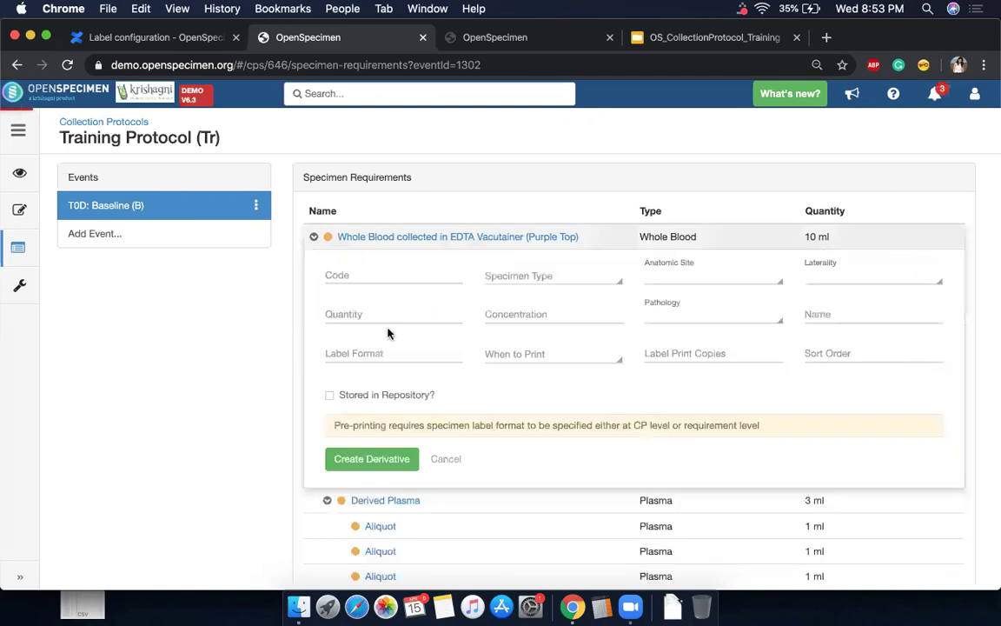
left_click(542, 276)
type("buffy")
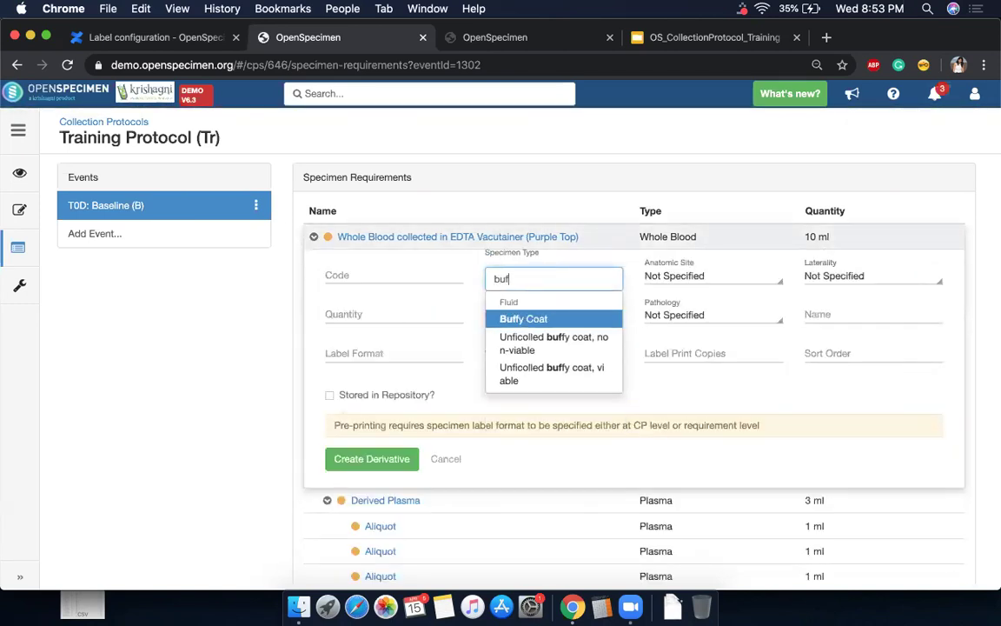
left_click(533, 319)
left_click(423, 311)
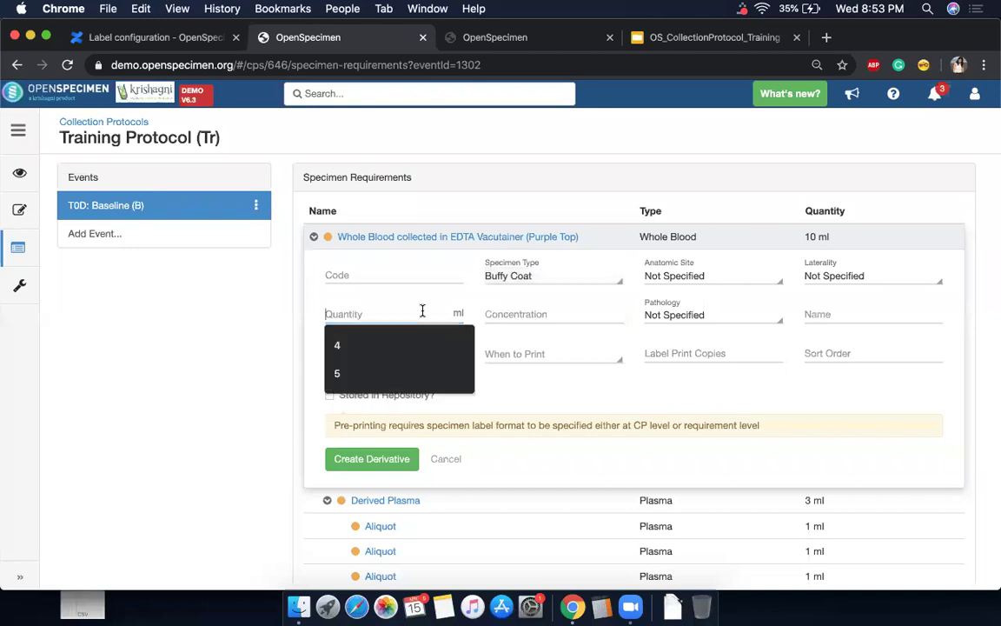
type("2")
left_click(373, 467)
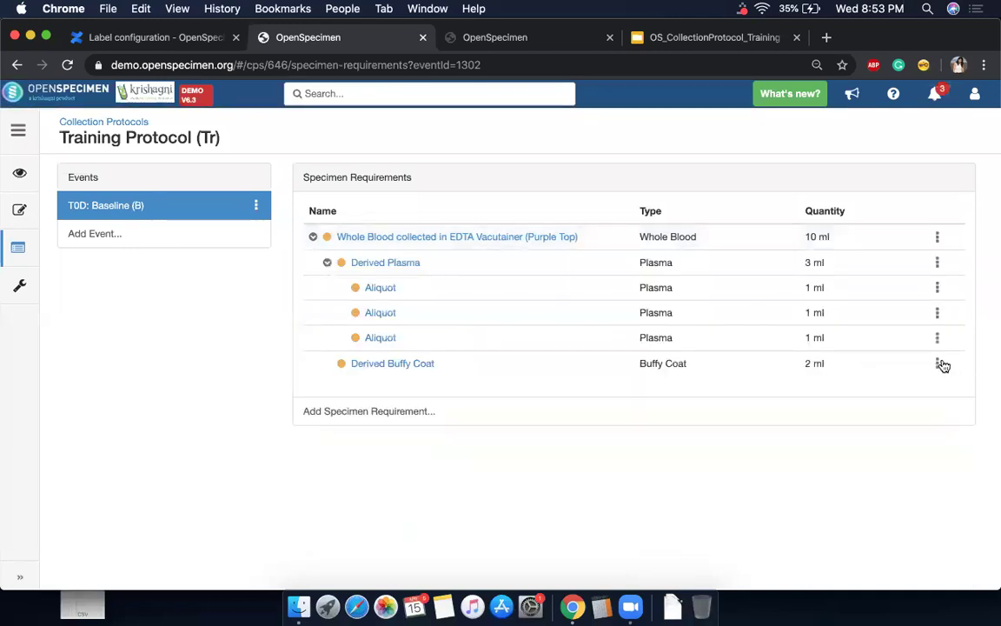
Create 2 aliquots from the derived buffy coat requirement, and collapse the aliquots under both derivatives.
left_click(937, 363)
left_click(890, 470)
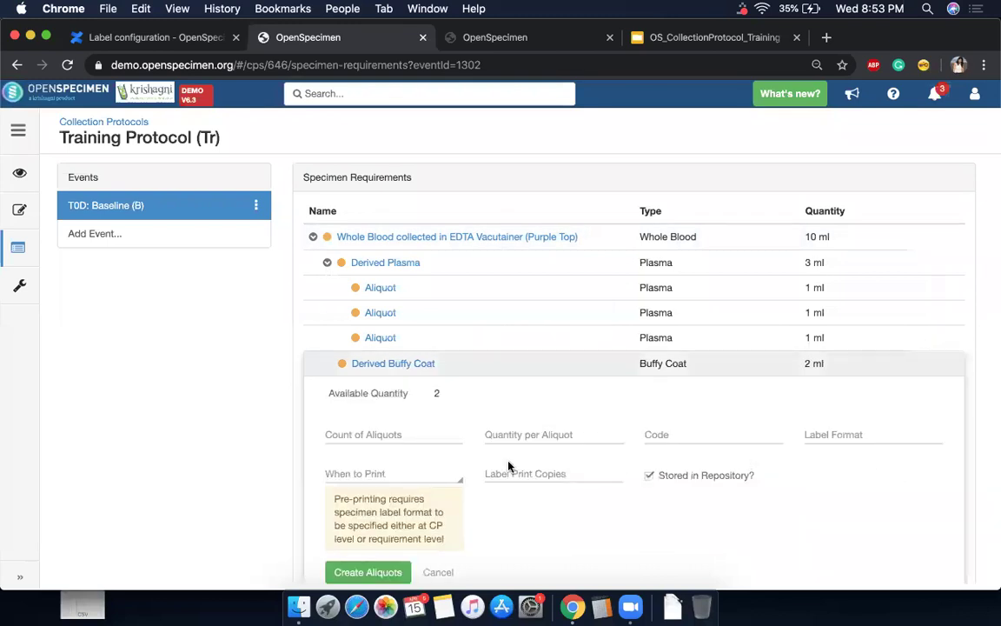
type("2")
left_click(373, 572)
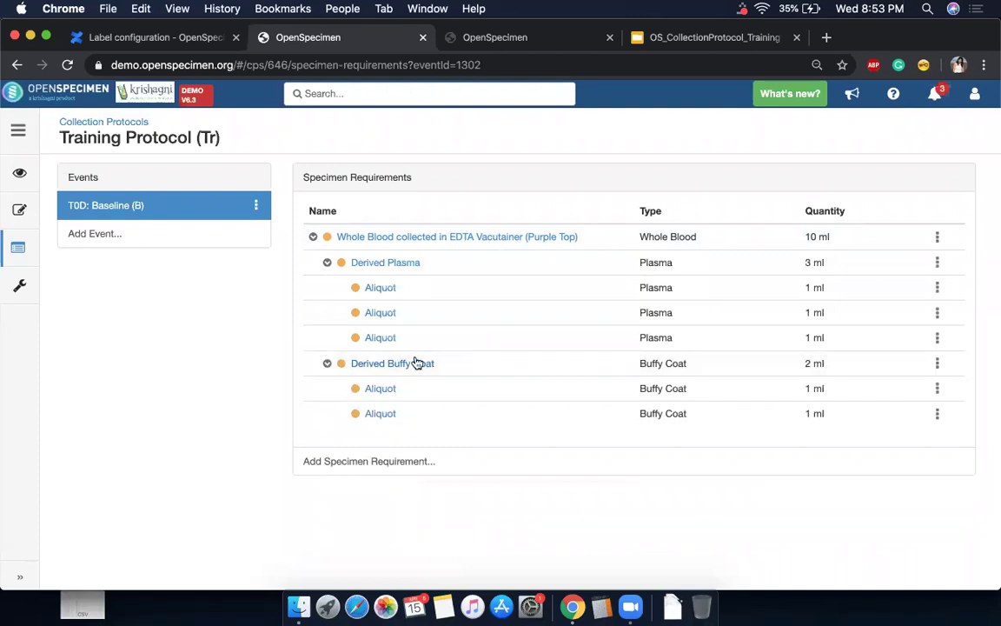
left_click(327, 364)
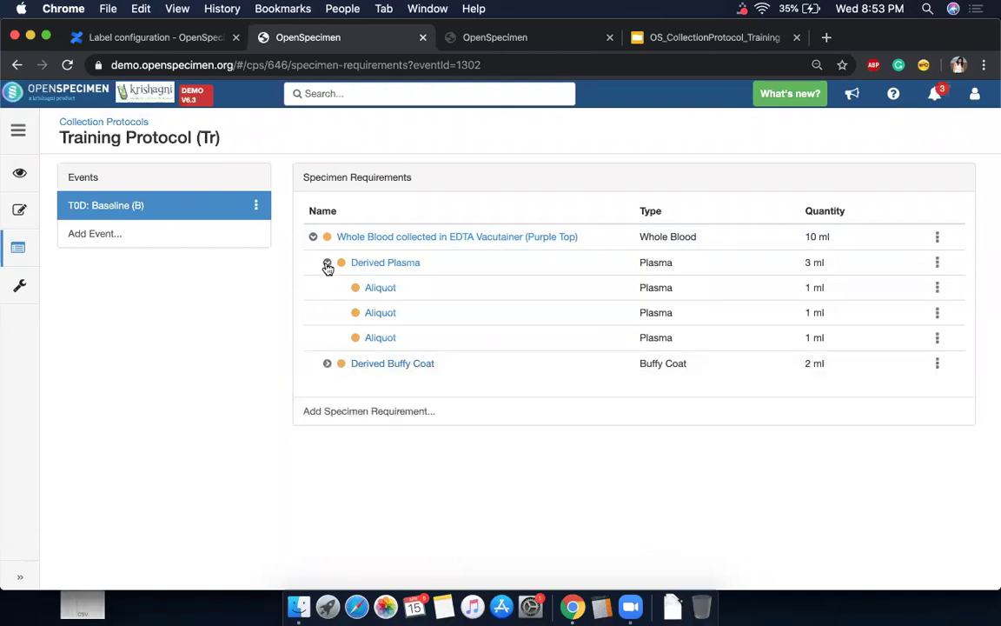
left_click(326, 263)
left_click(360, 337)
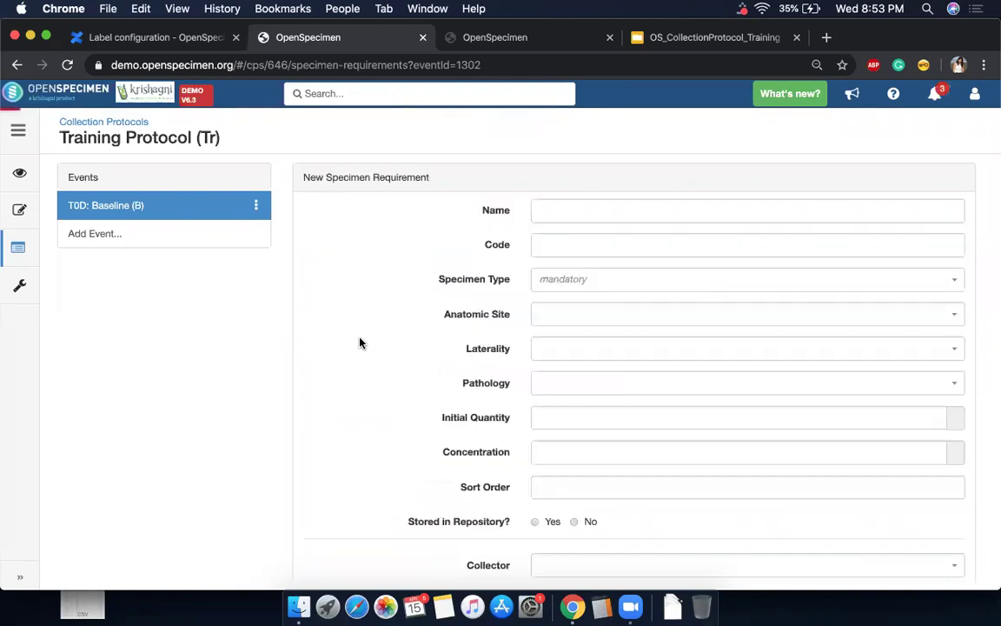
scroll(609, 537, "down", 5)
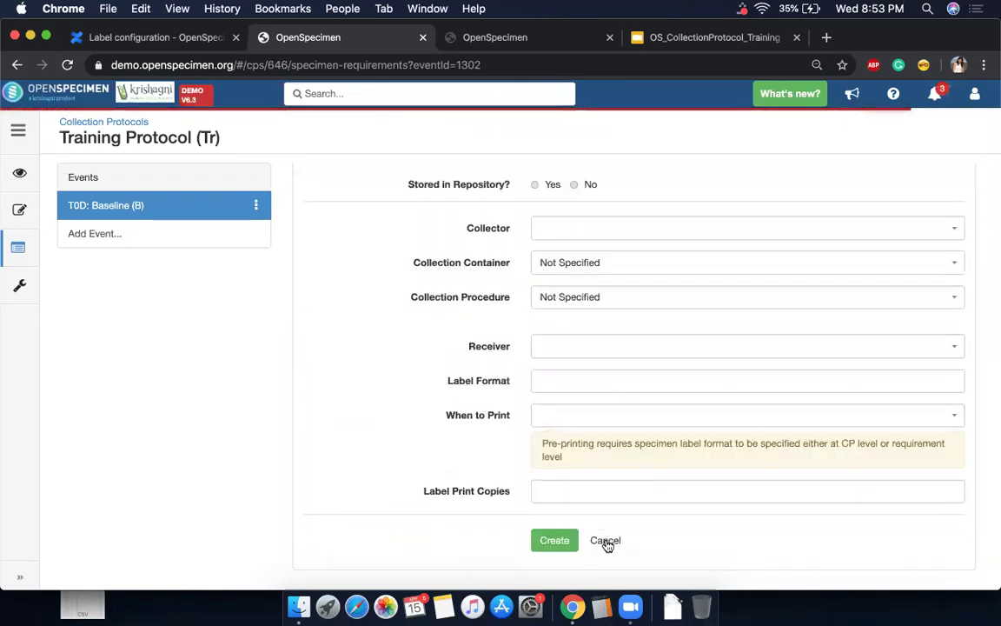
left_click(606, 541)
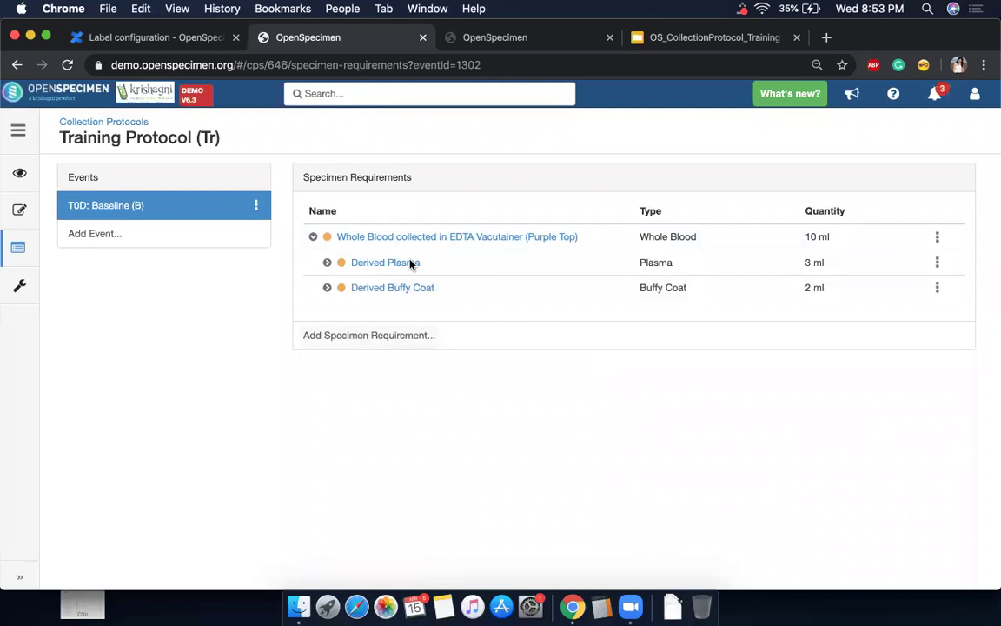
Check the Example Protocol Design slide, and start a copy of the Baseline event with its event point at 6 Months.
left_click(675, 38)
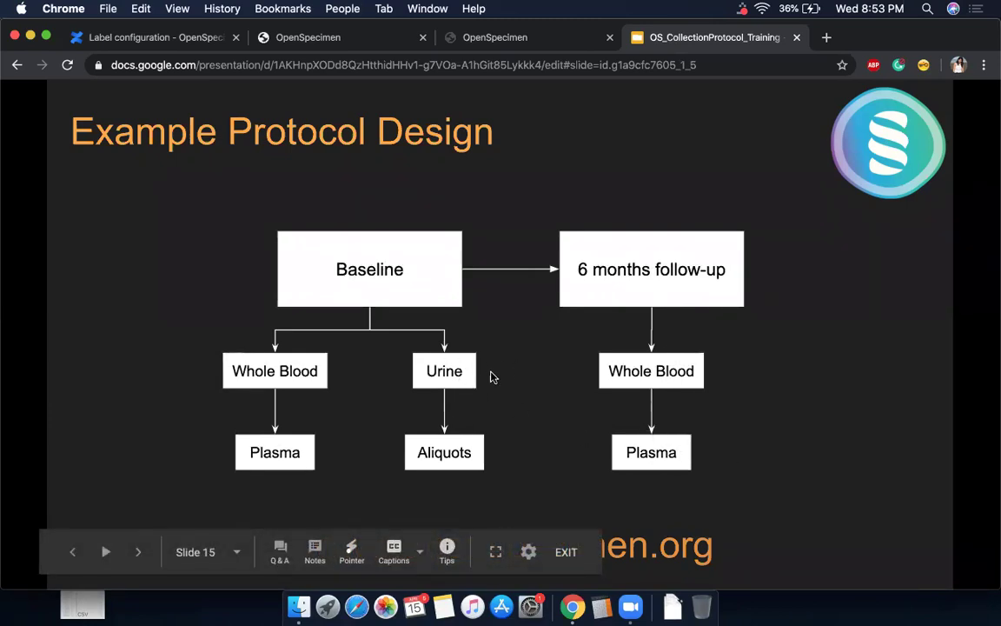
left_click(339, 37)
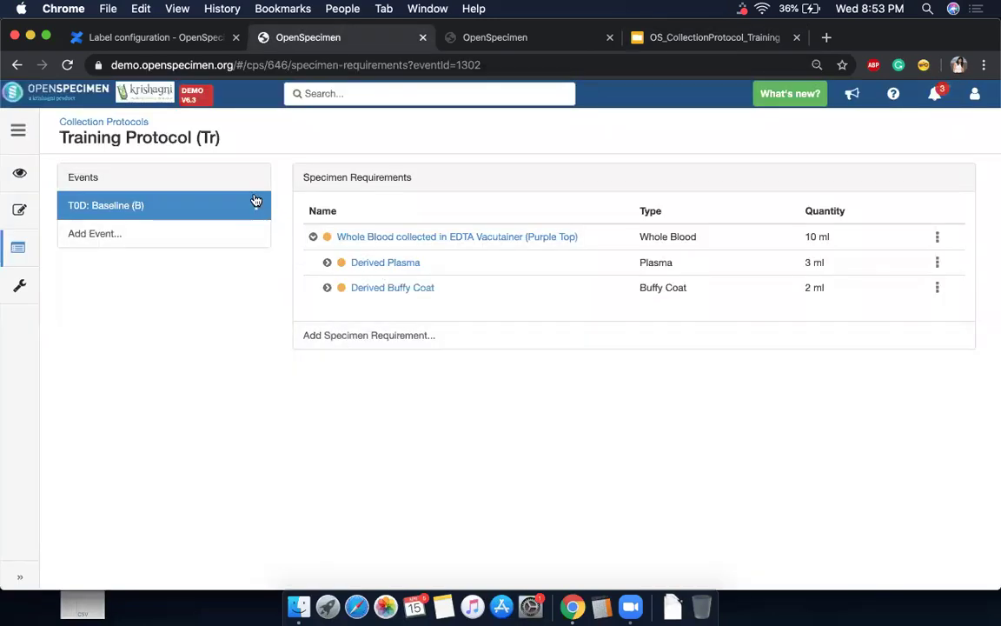
left_click(256, 205)
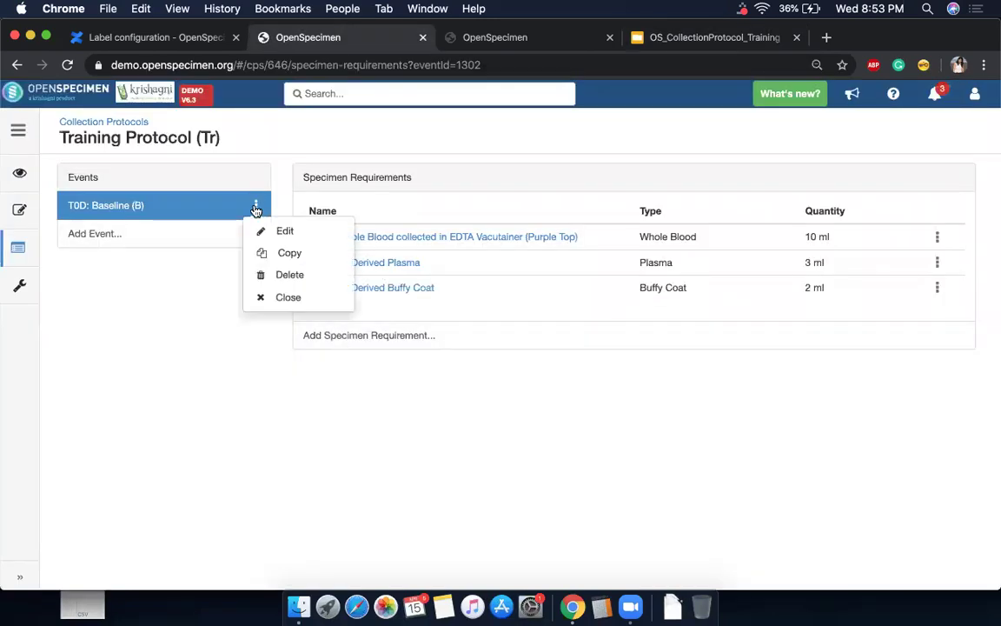
left_click(280, 257)
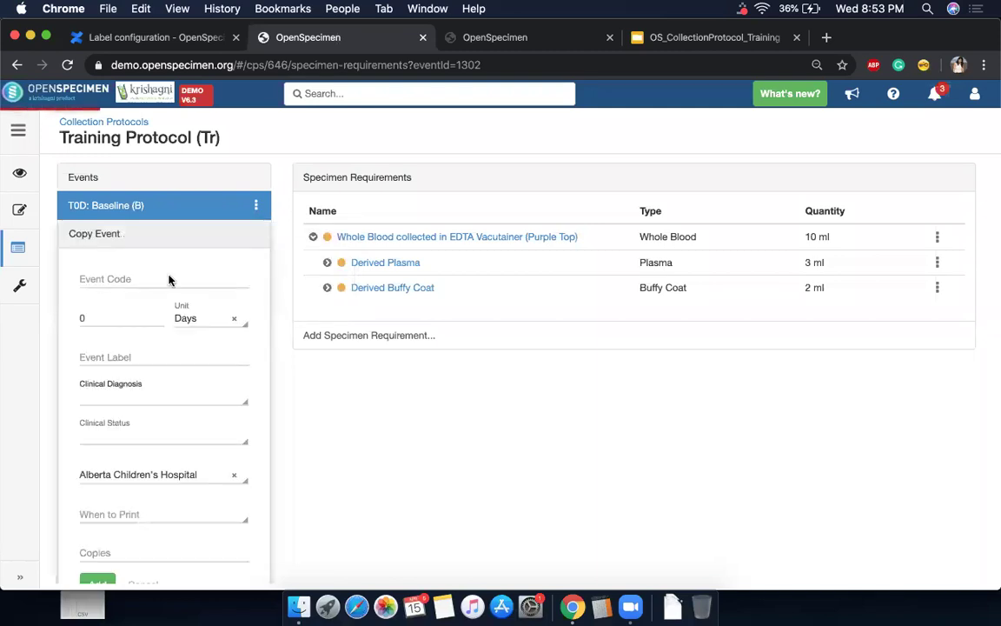
left_click(144, 307)
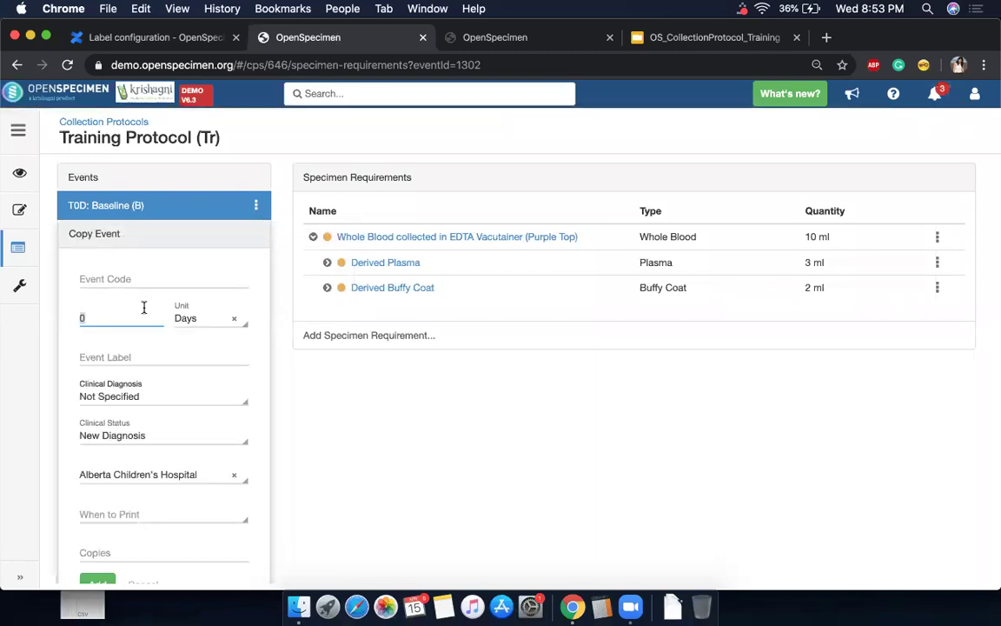
type("6")
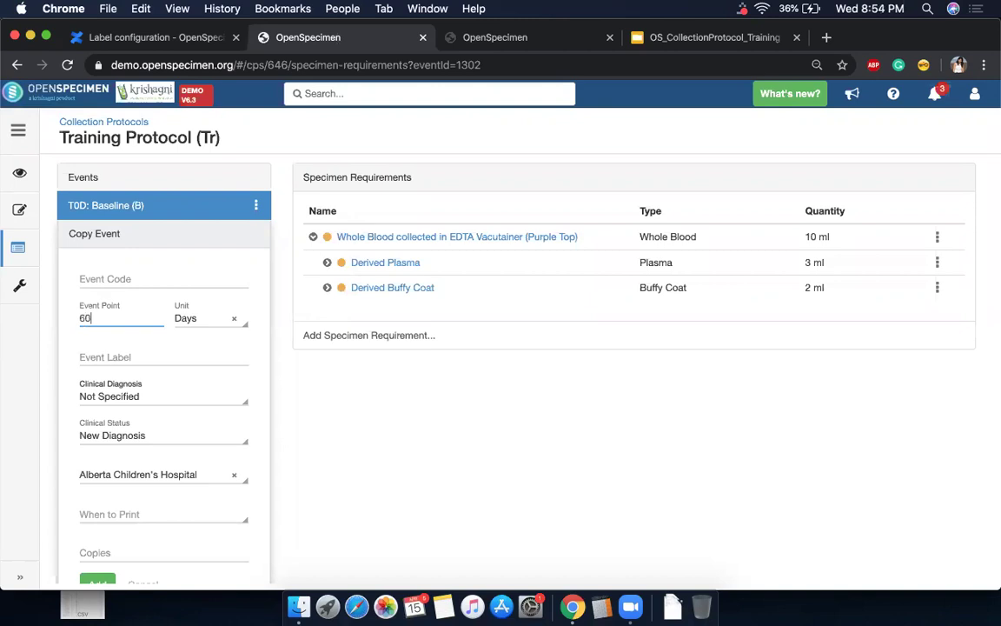
key("BackSpace")
key("BackSpace")
type("6")
left_click(218, 320)
left_click(208, 373)
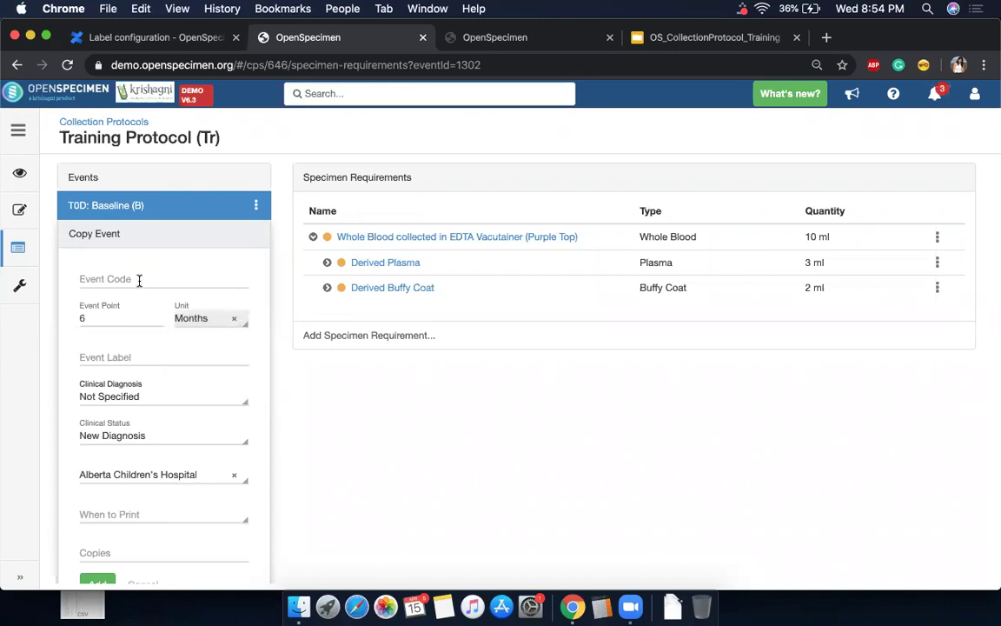
Set the copied event's code to 6M and its label to 6Month, and add the event.
left_click(138, 281)
type("6M")
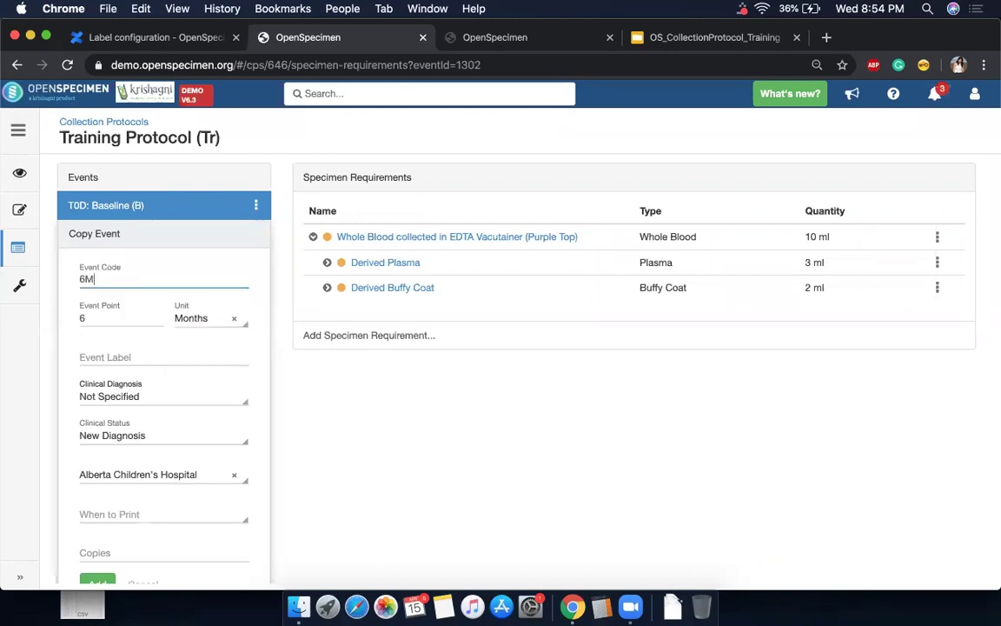
left_click(132, 352)
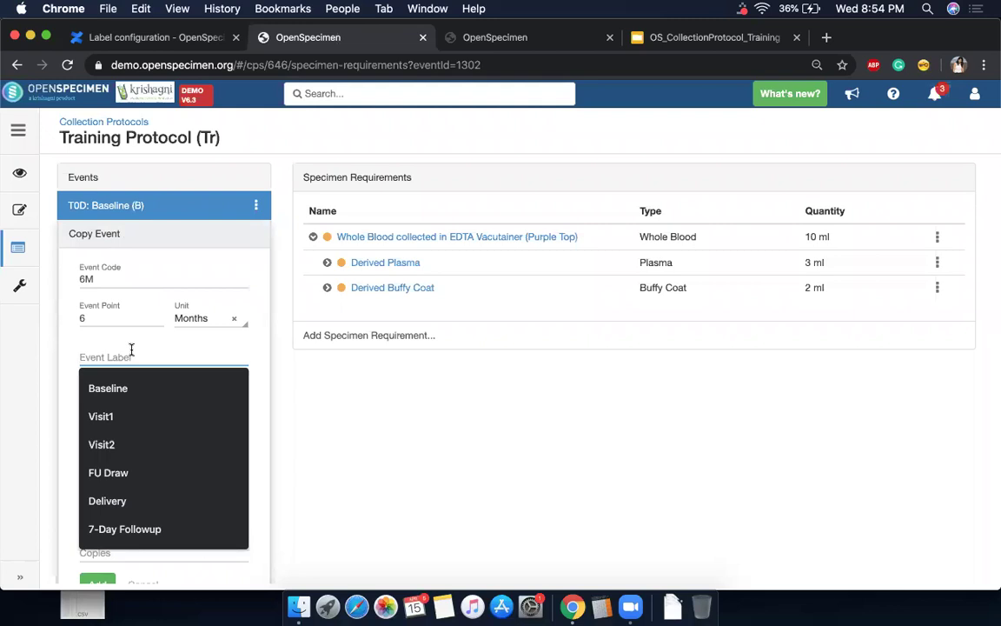
type("6Month")
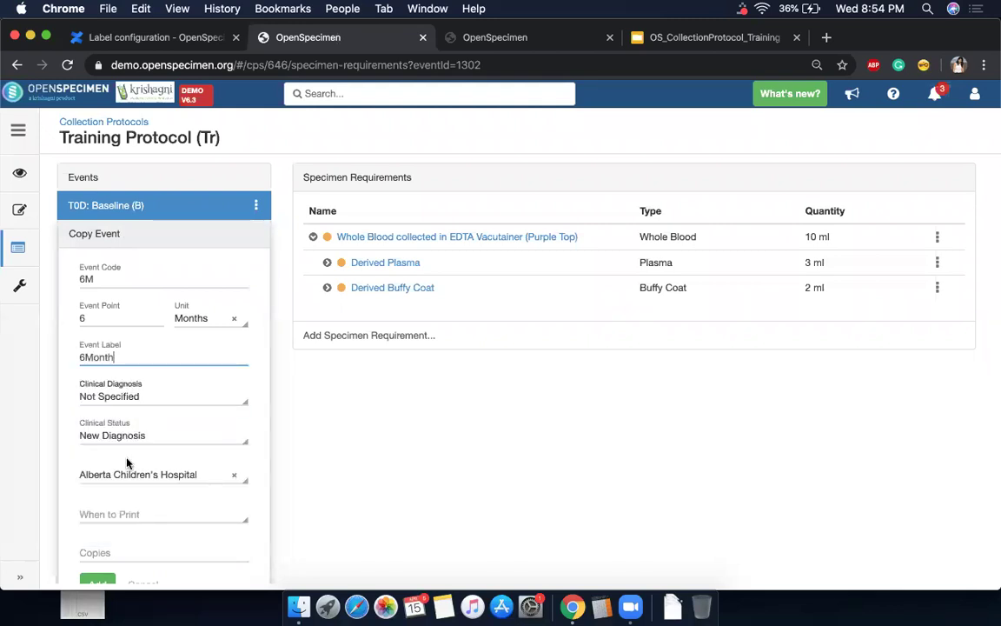
scroll(121, 408, "down", 2)
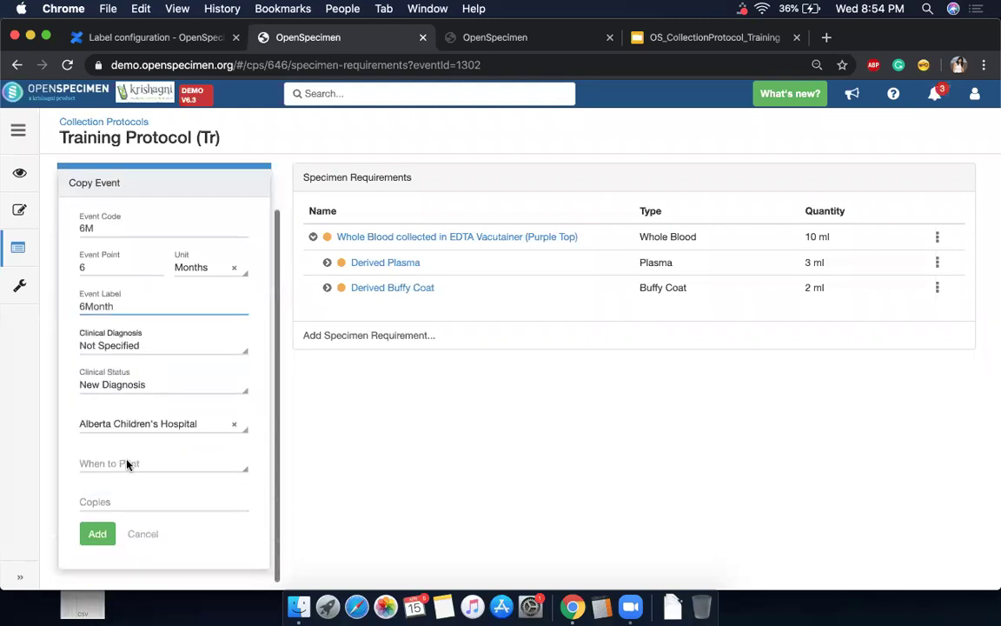
left_click(96, 534)
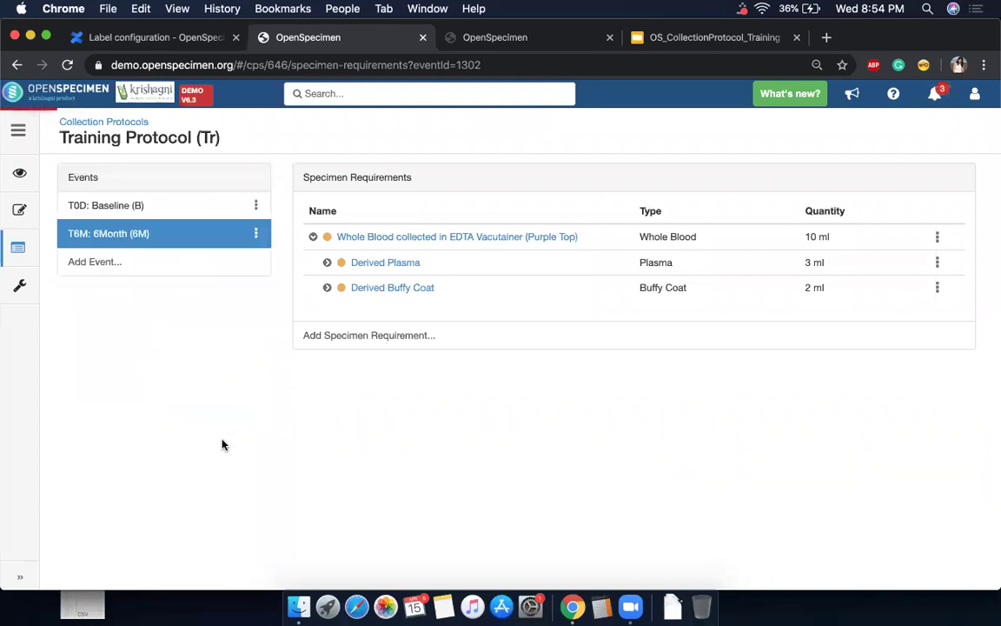
Compare the specimen requirements under the Baseline and 6Month events, and check the options available for the 6Month derived buffy coat.
left_click(313, 238)
left_click(192, 208)
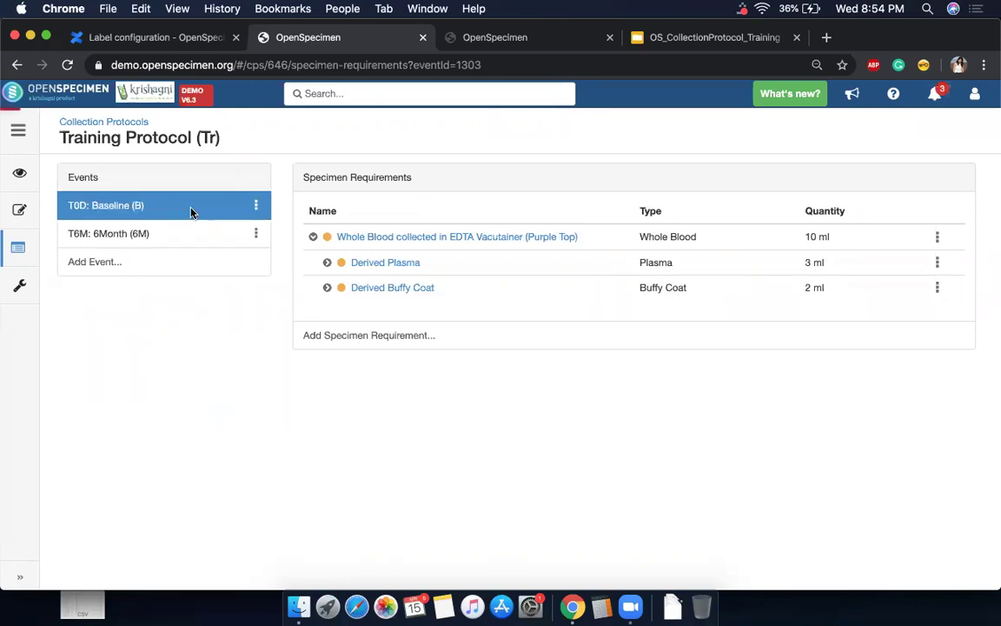
left_click(313, 238)
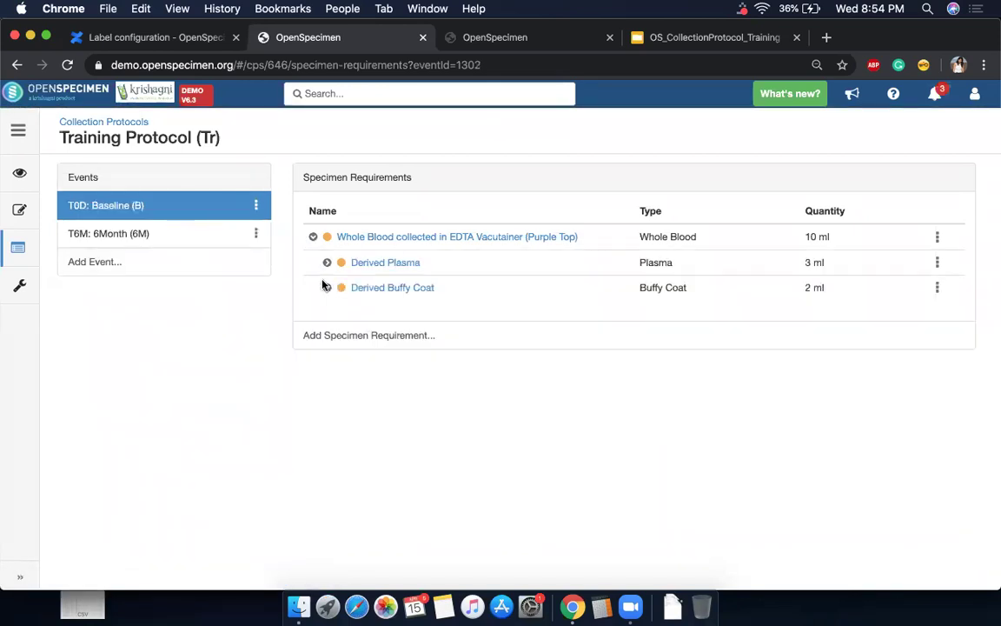
left_click(207, 234)
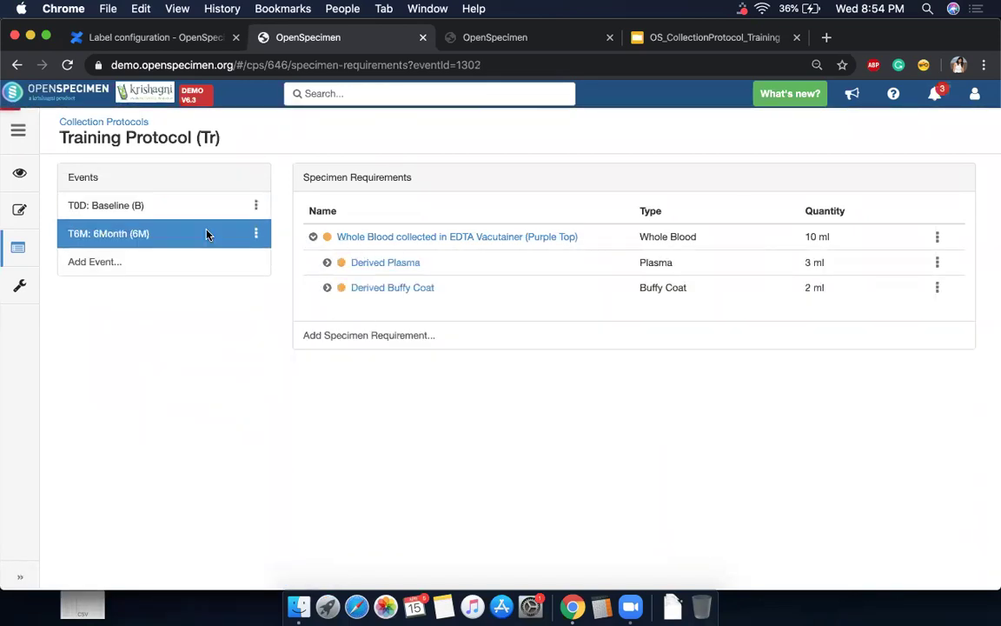
left_click(312, 238)
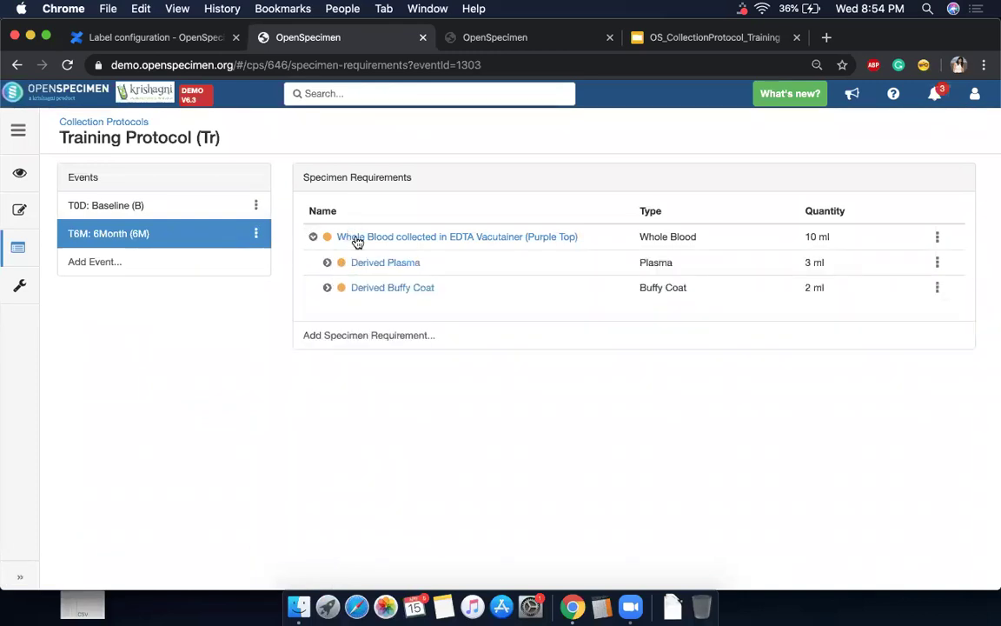
left_click(939, 290)
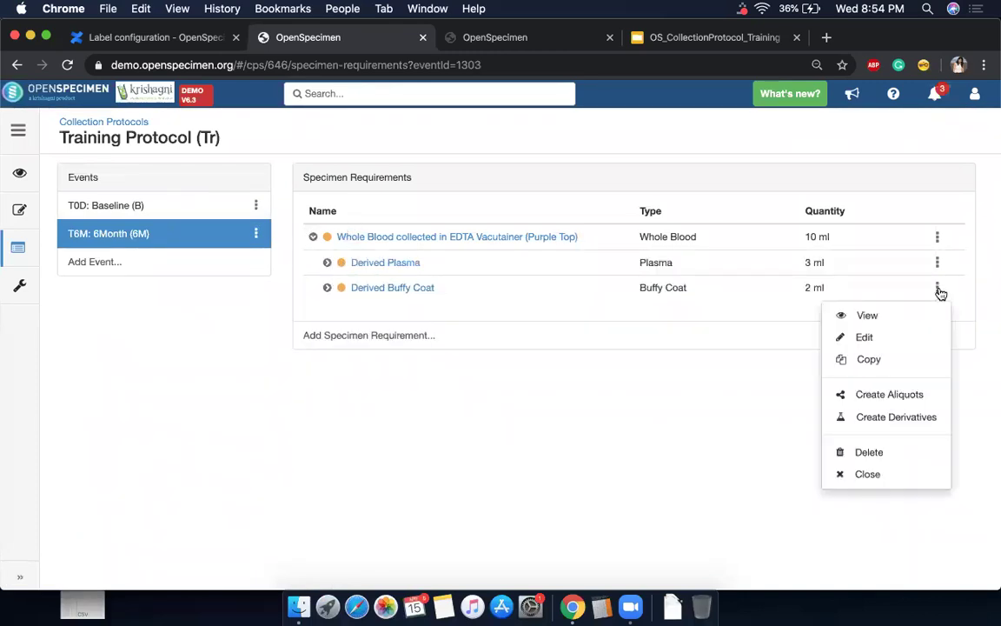
left_click(899, 452)
left_click(688, 190)
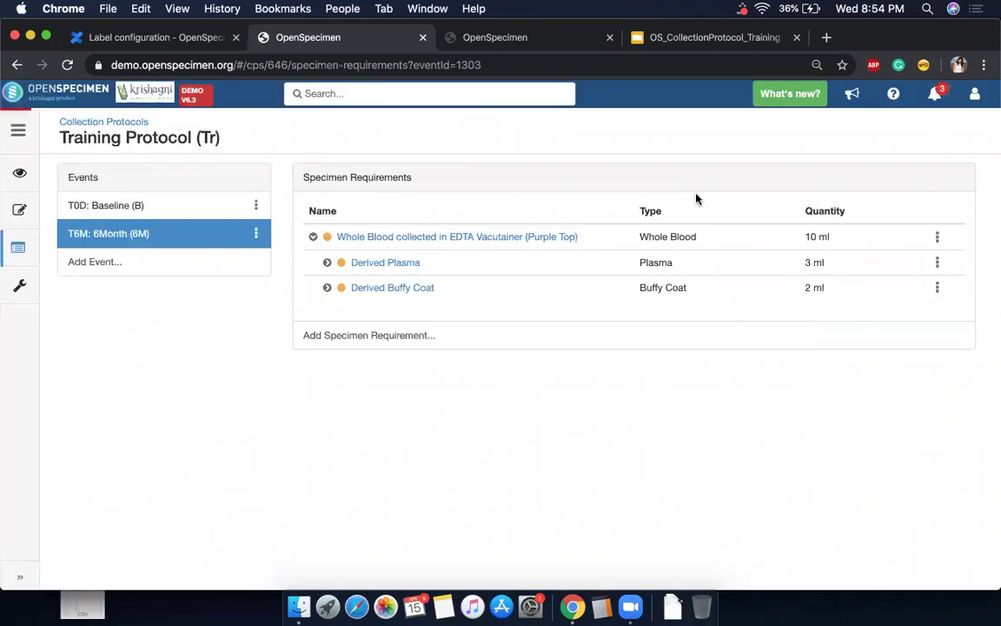
Start a new specimen requirement under the Baseline event named Ur, with specimen type Urine and an initial quantity of 20 ml.
left_click(168, 207)
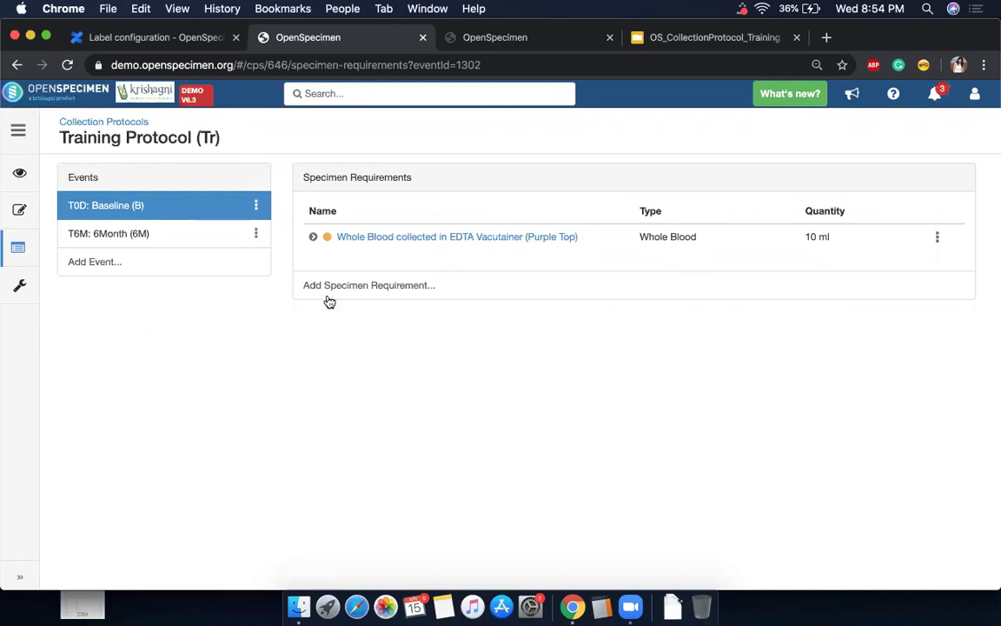
left_click(348, 287)
left_click(602, 201)
type("Ur")
key("Tab")
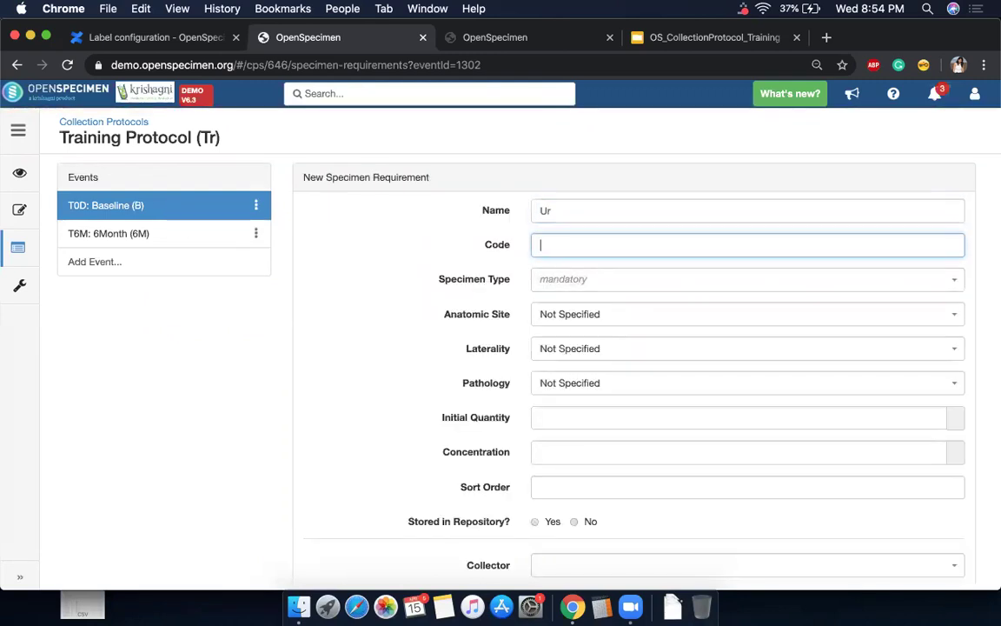
left_click(603, 279)
type("urin")
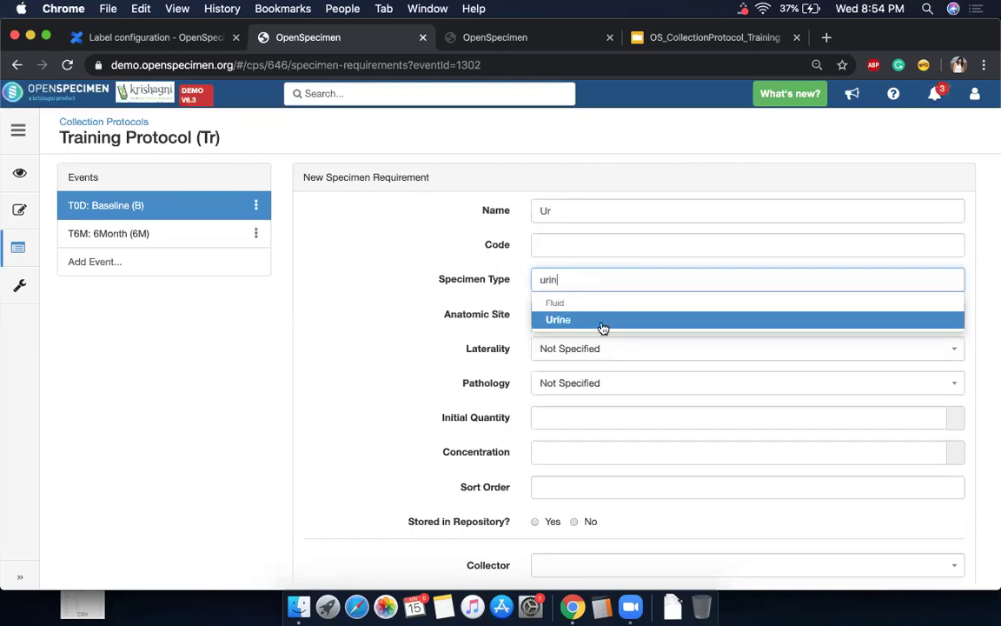
left_click(599, 328)
scroll(577, 370, "down", 2)
left_click(573, 350)
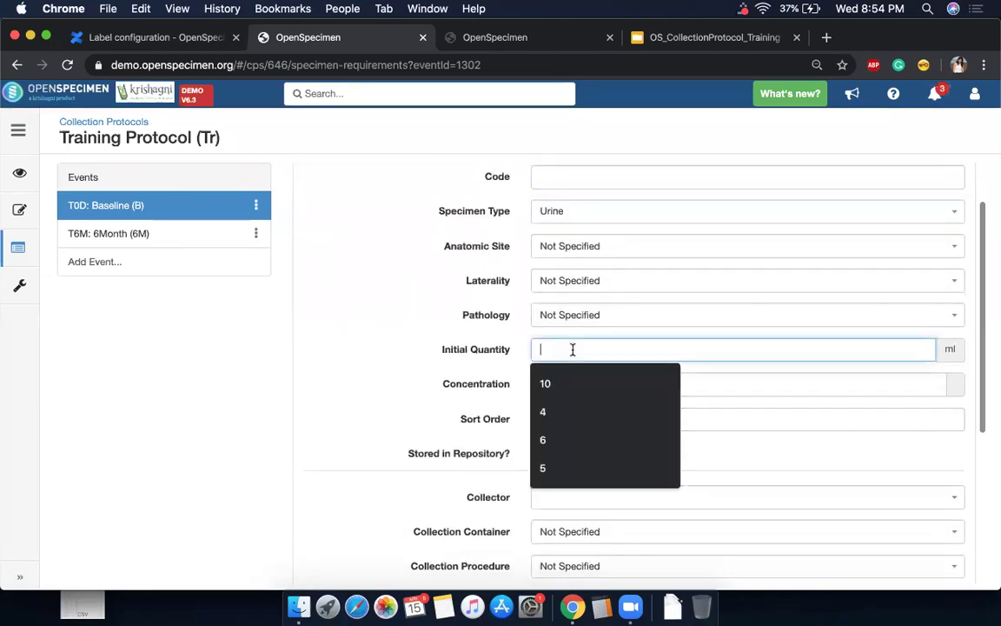
type("30")
Set the urine requirement's collection container to Sterile Specimen Container and create the requirement.
scroll(549, 454, "down", 5)
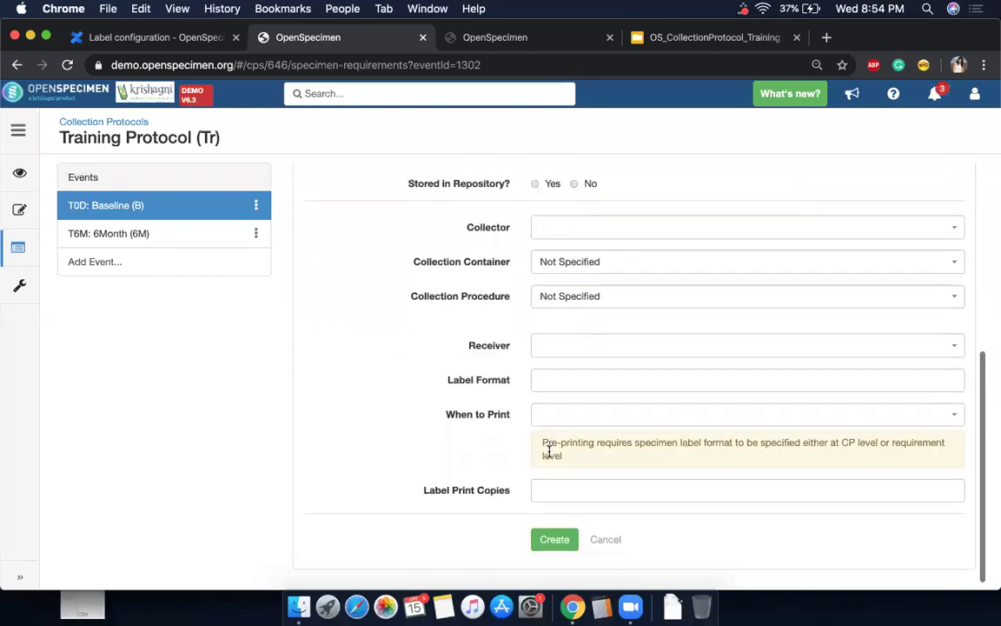
left_click(588, 262)
type("s")
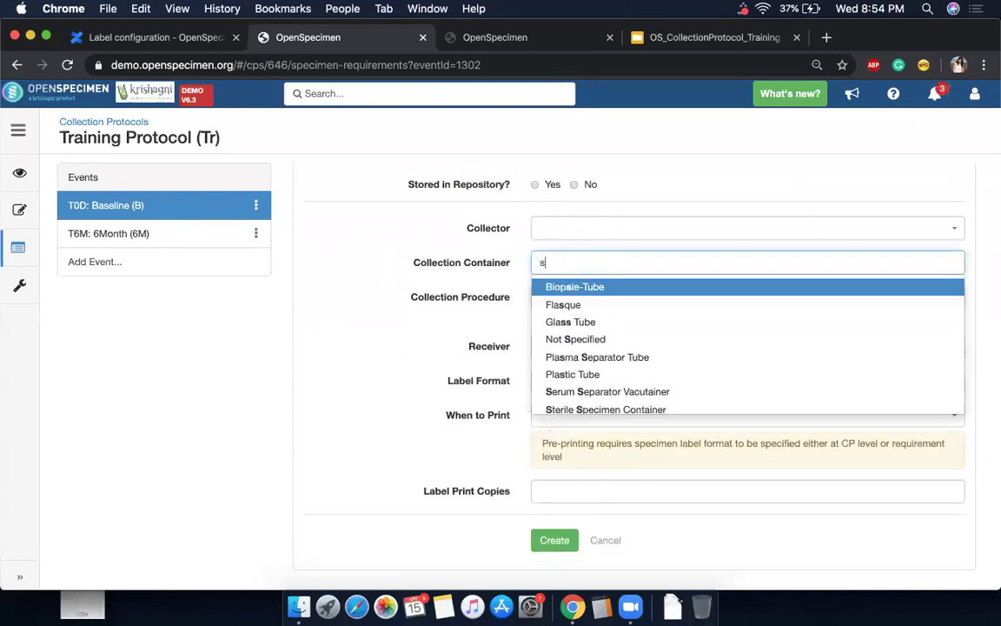
type("ter")
left_click(592, 288)
left_click(549, 542)
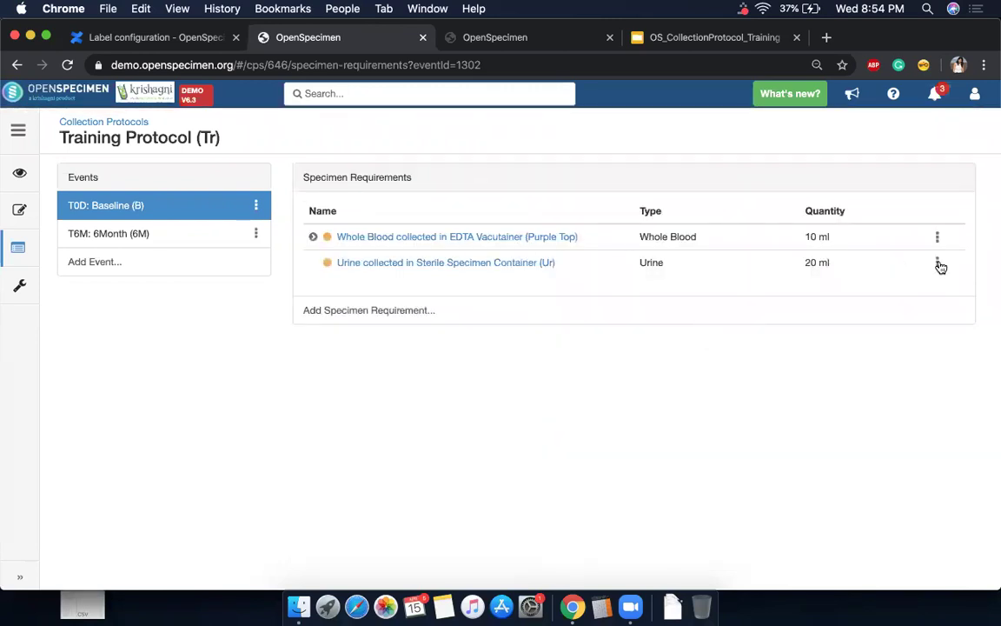
Create 5 aliquots from the Baseline urine requirement.
left_click(938, 262)
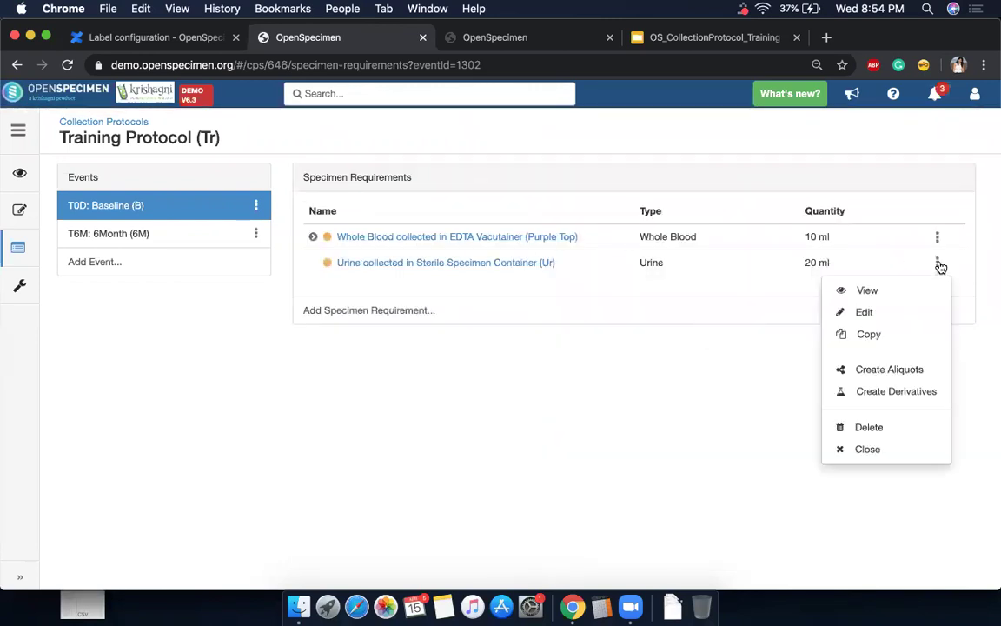
left_click(900, 374)
left_click(427, 330)
type("5")
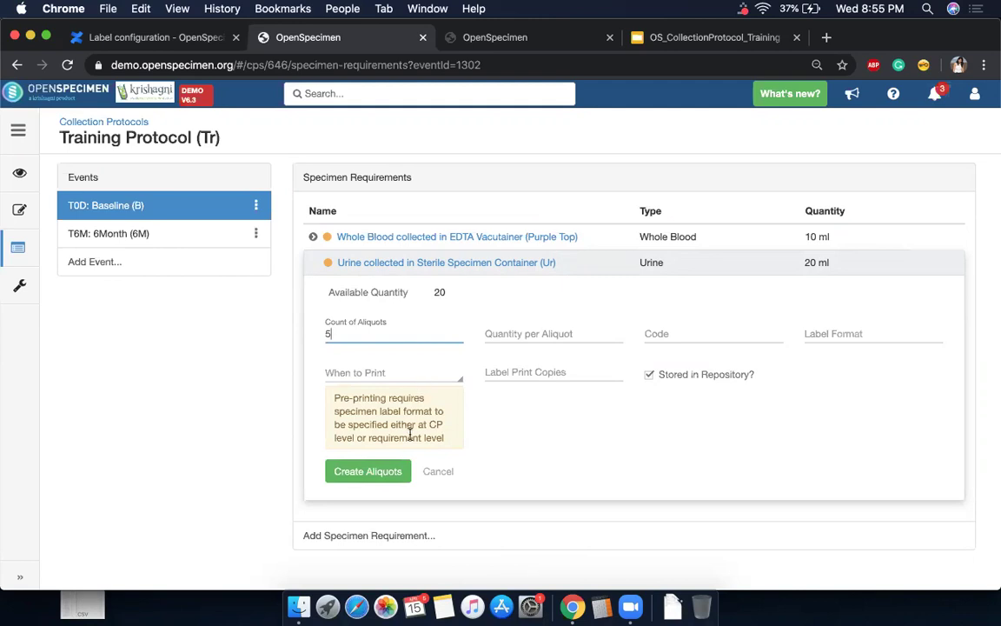
left_click(383, 474)
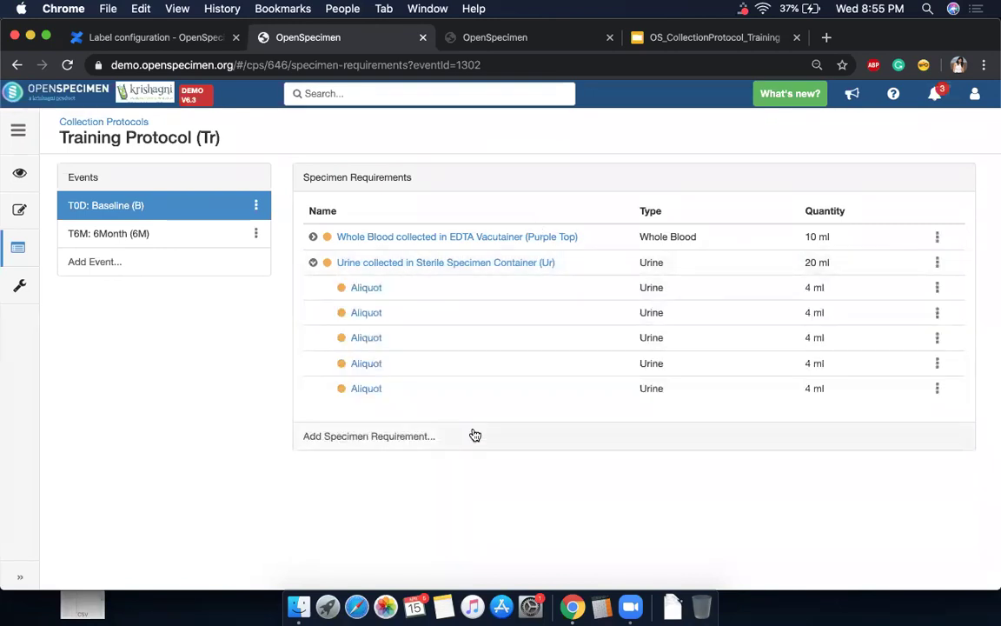
Expand the whole blood requirement, collapse the urine aliquots, and check the options for the Baseline event and the whole blood requirement.
left_click(313, 236)
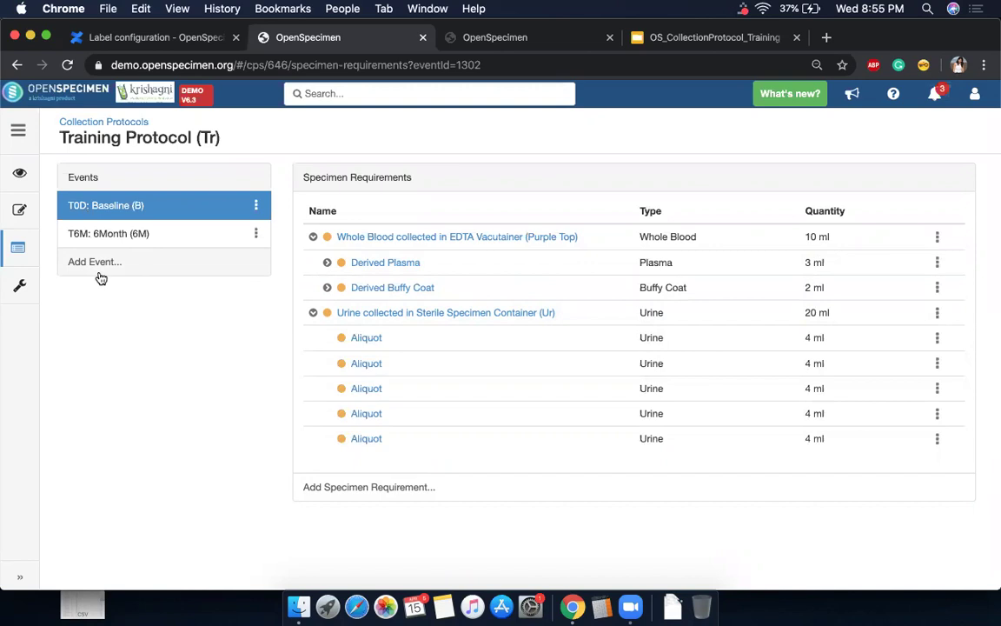
left_click(315, 313)
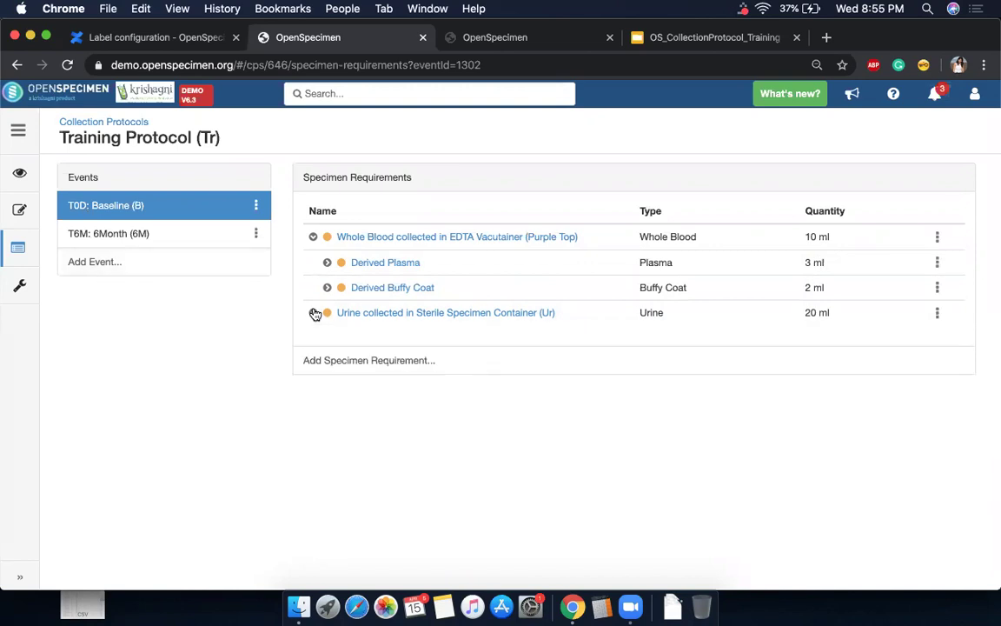
left_click(257, 209)
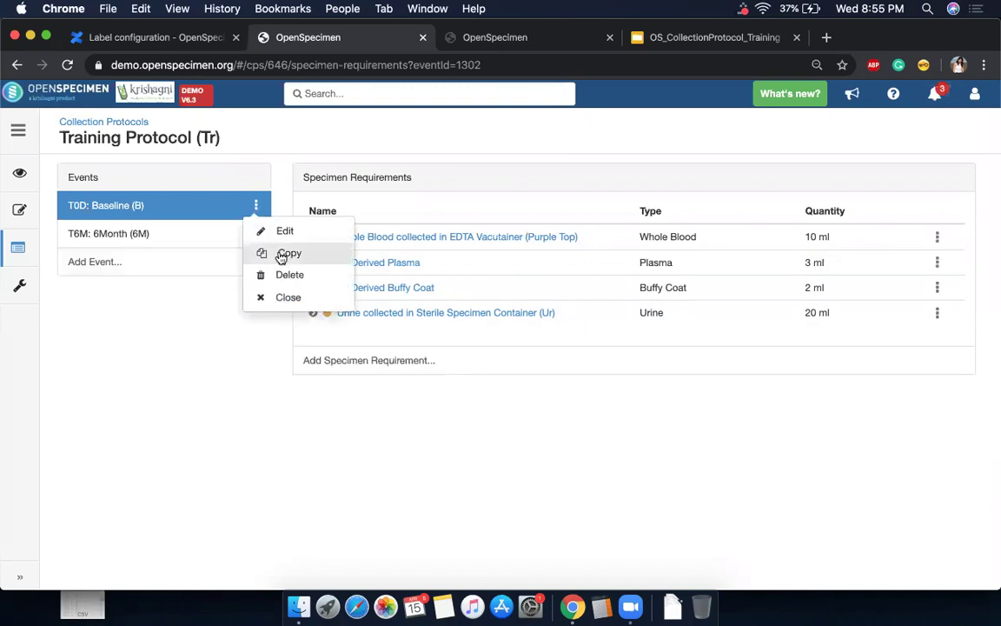
left_click(188, 319)
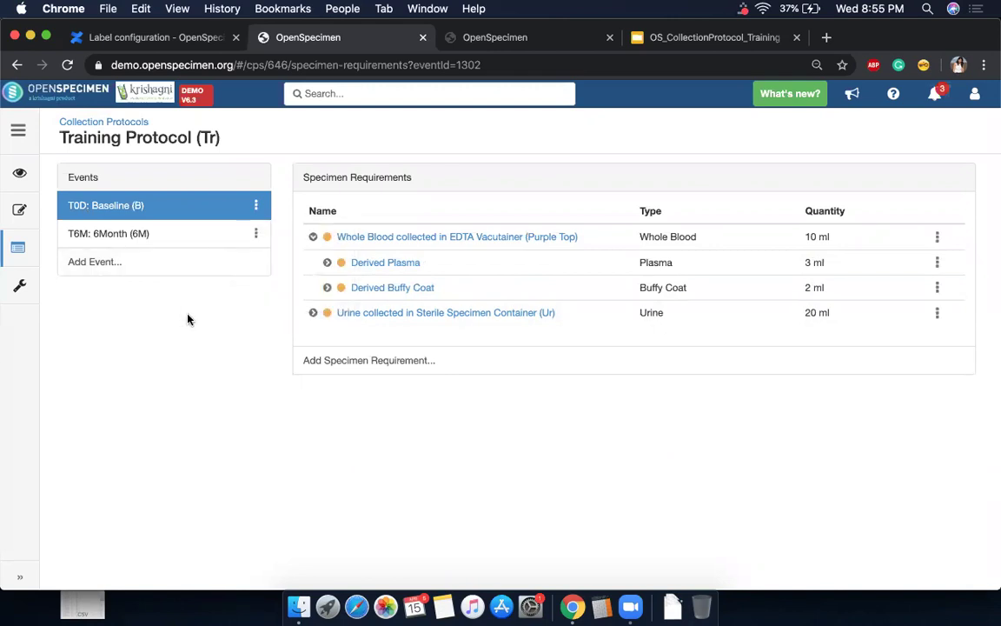
left_click(936, 239)
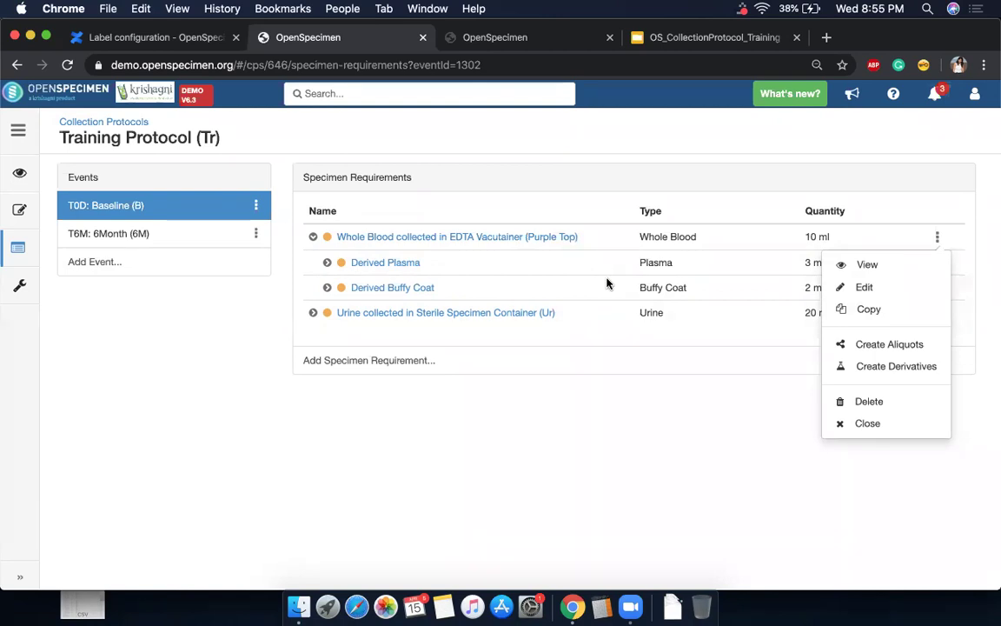
left_click(868, 179)
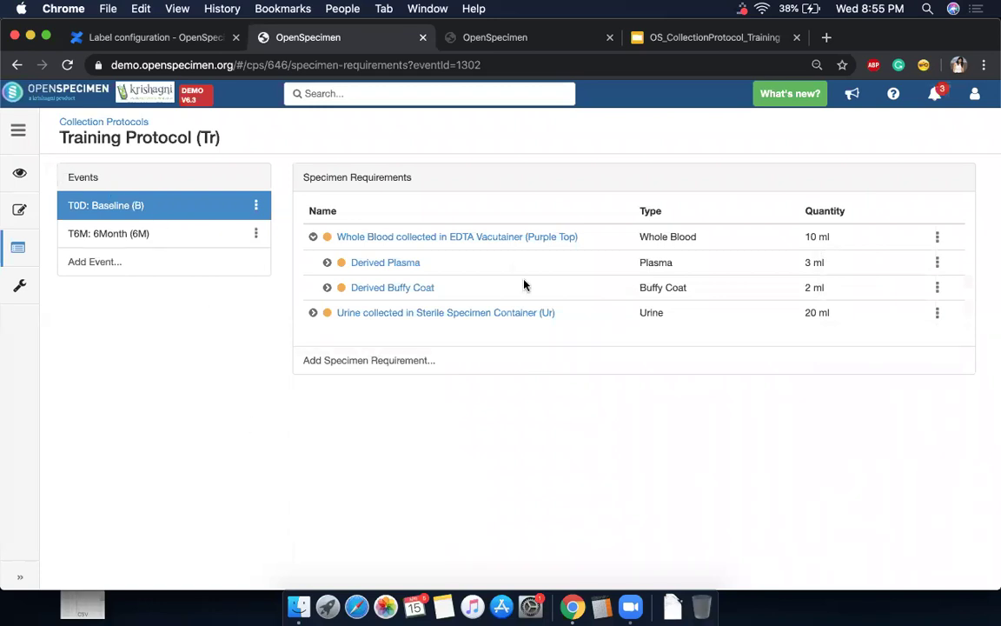
Compare the Example Protocol Design slide with the Baseline requirements, expanding the derived plasma and urine aliquots.
left_click(682, 39)
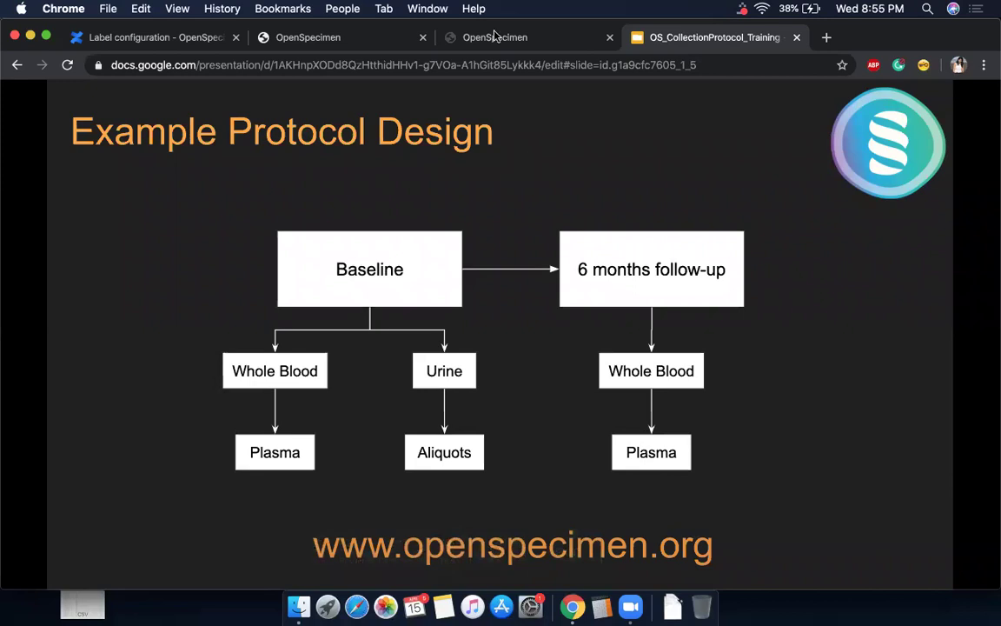
left_click(376, 40)
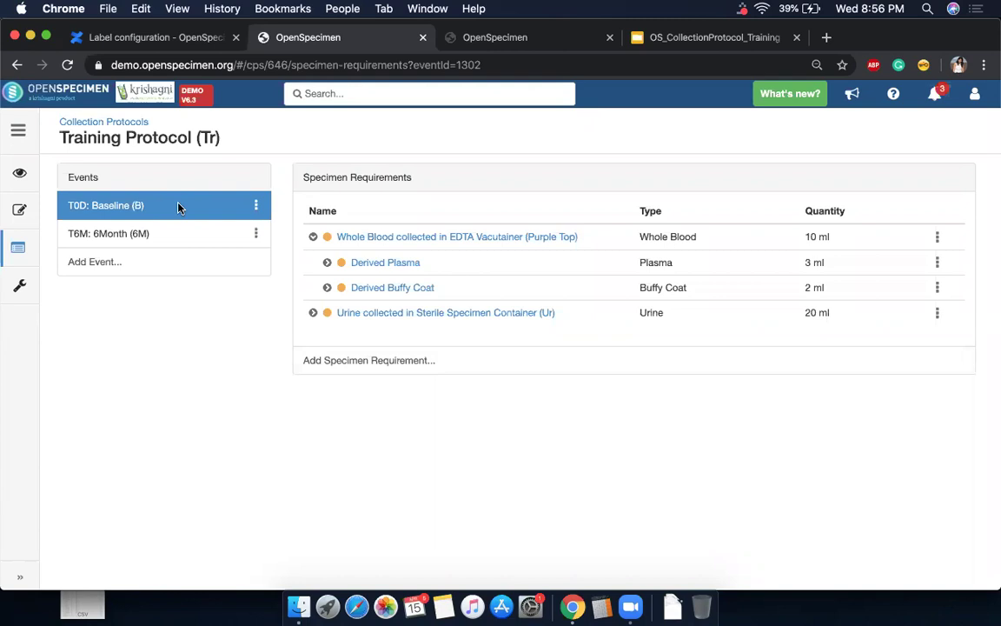
left_click(327, 263)
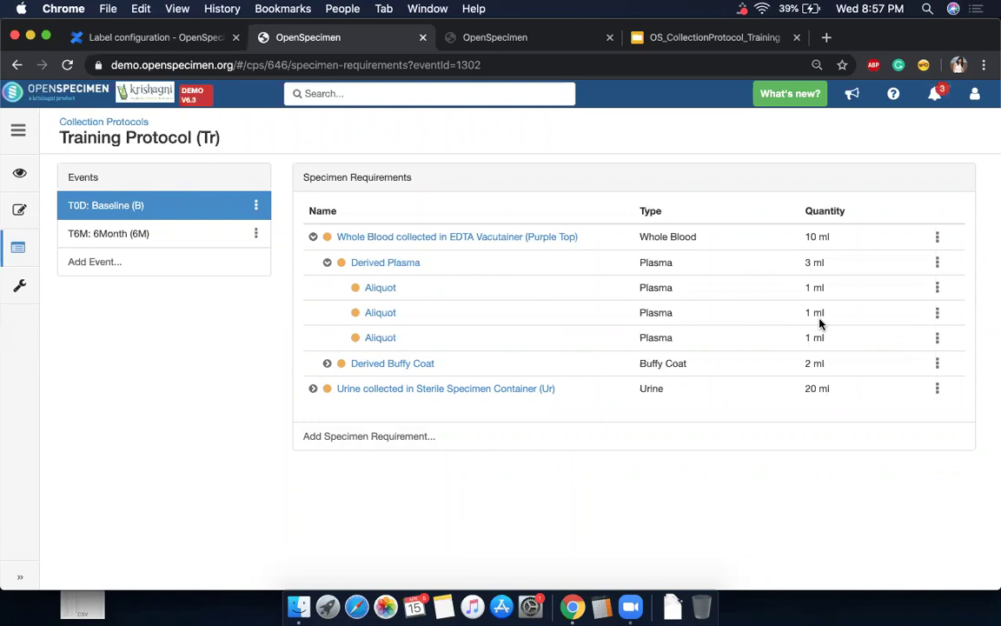
left_click(313, 389)
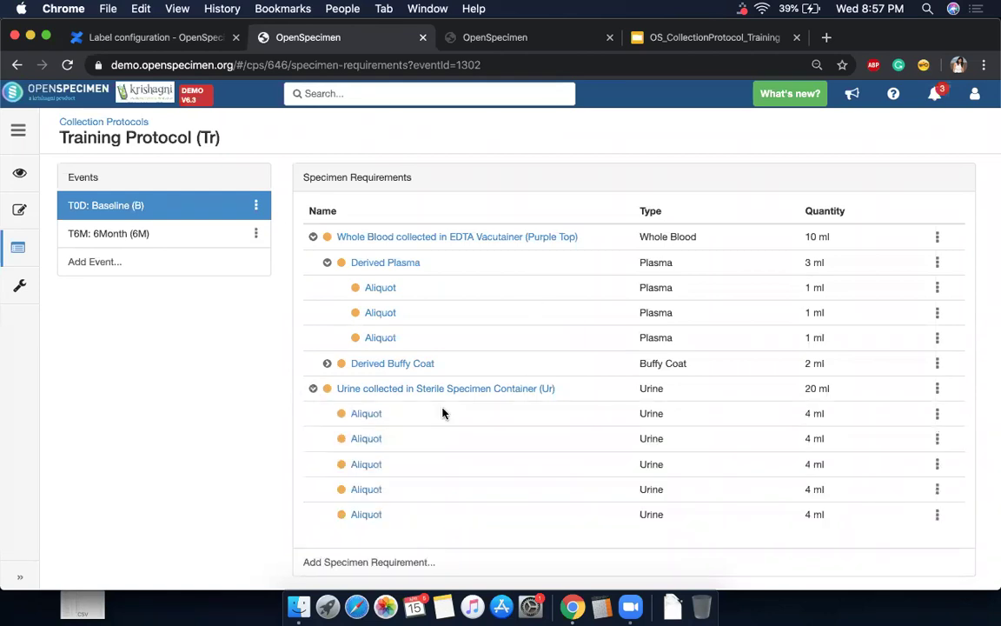
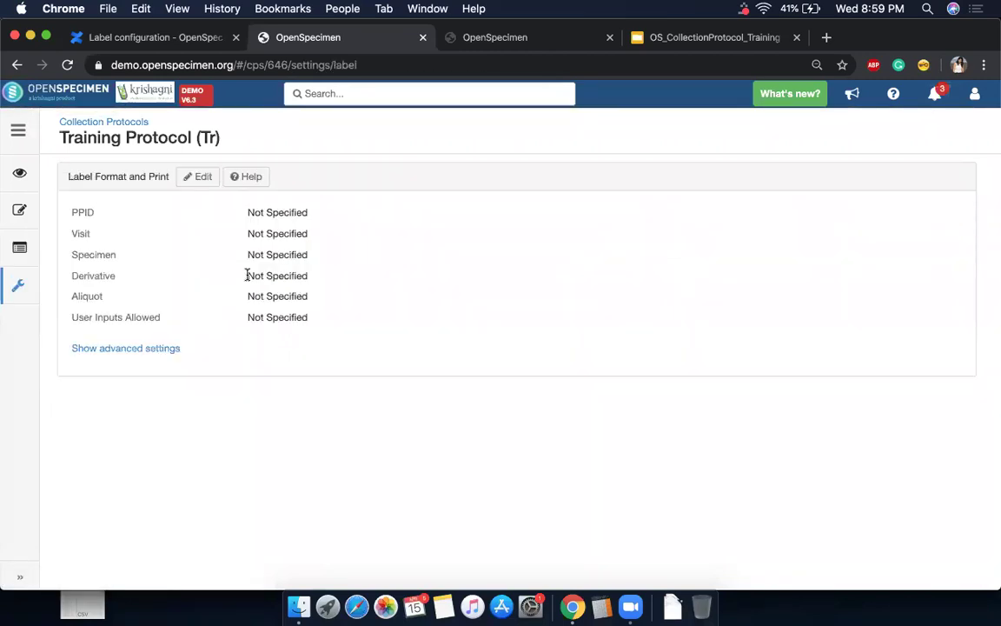
Open the protocol's Label Format and Print settings for editing, and review the PPID, visit, specimen, derivative and aliquot fields.
left_click(170, 351)
left_click(199, 182)
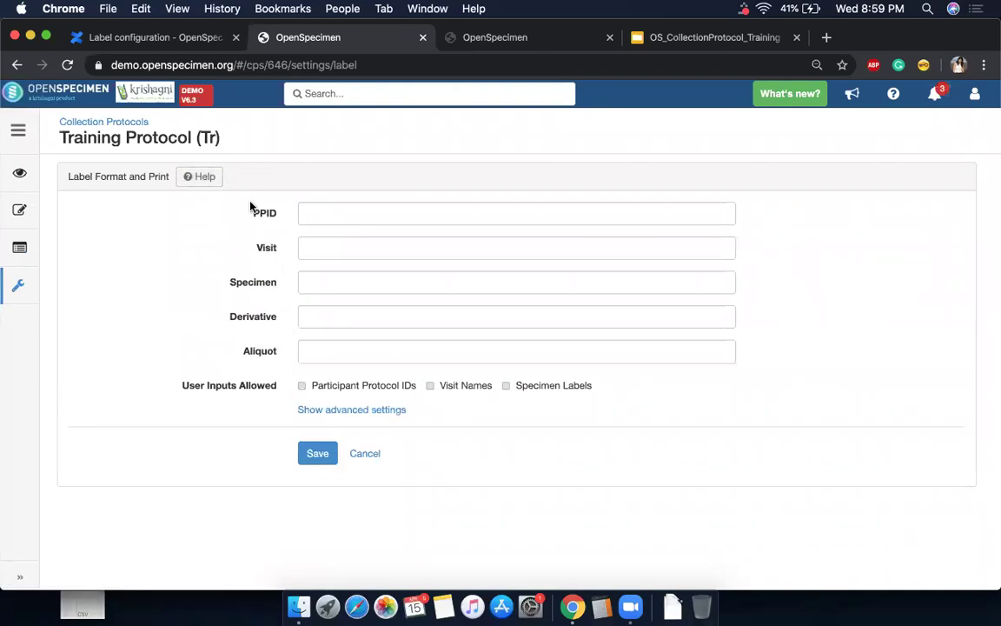
left_click_drag(252, 209, 270, 361)
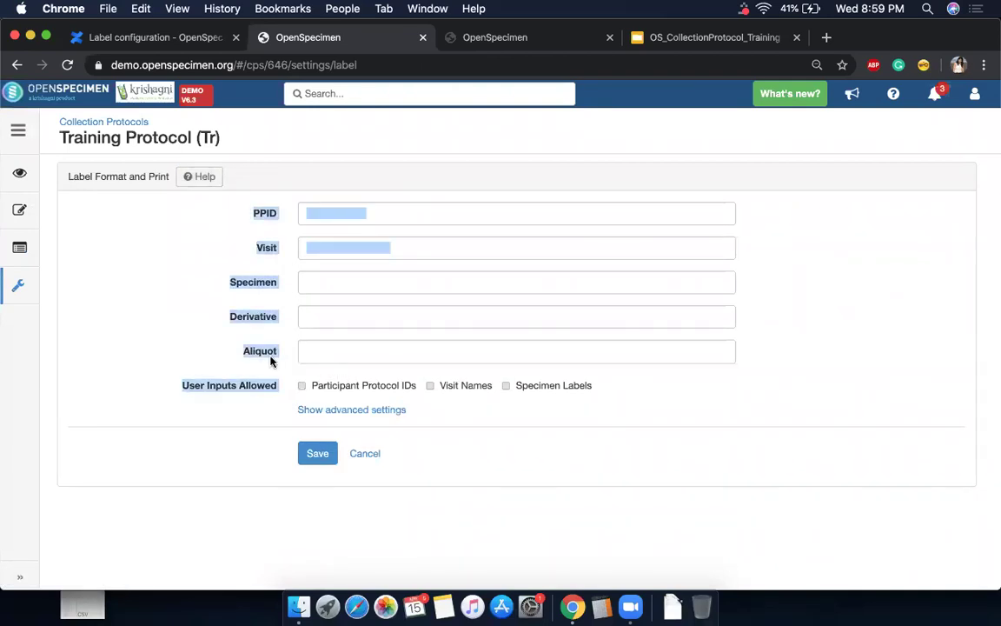
left_click(270, 361)
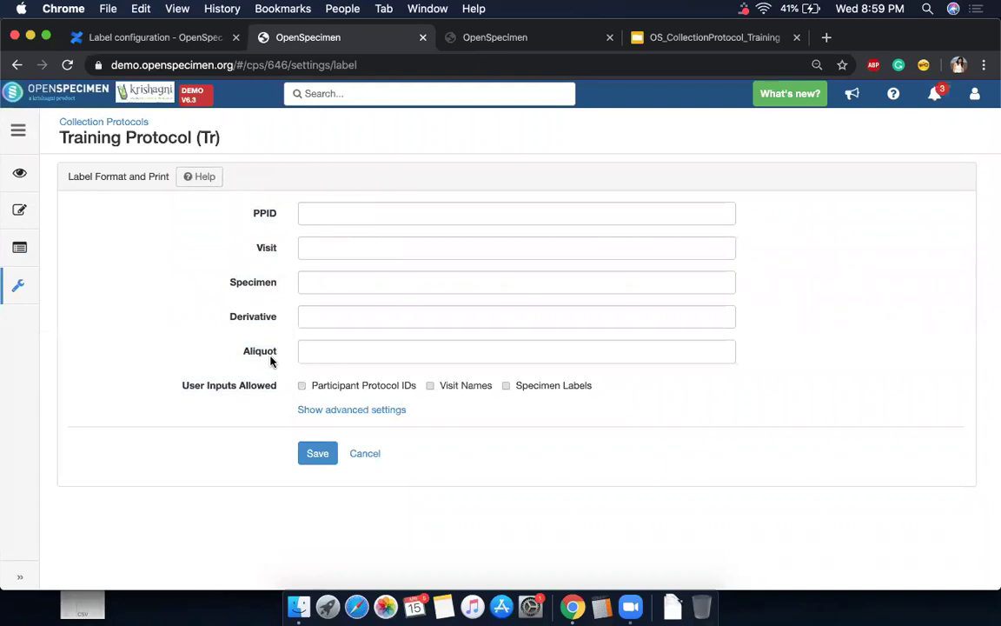
double_click(264, 213)
left_click(226, 286)
Review the Example Label Formats slide and the Label configuration wiki page's sections on tokens and defining a format.
left_click(693, 39)
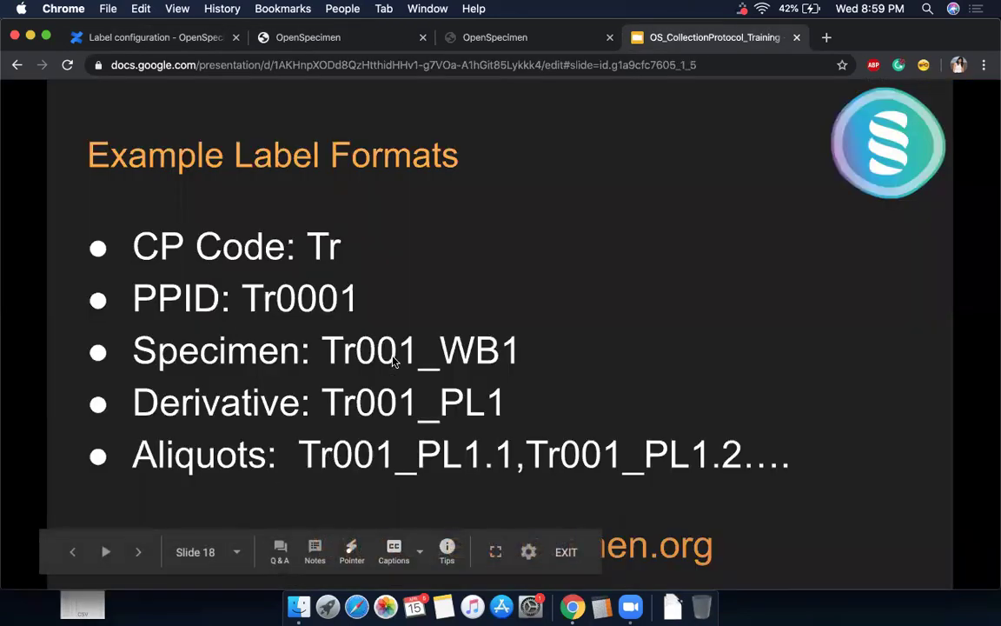
left_click(153, 37)
scroll(395, 260, "down", 3)
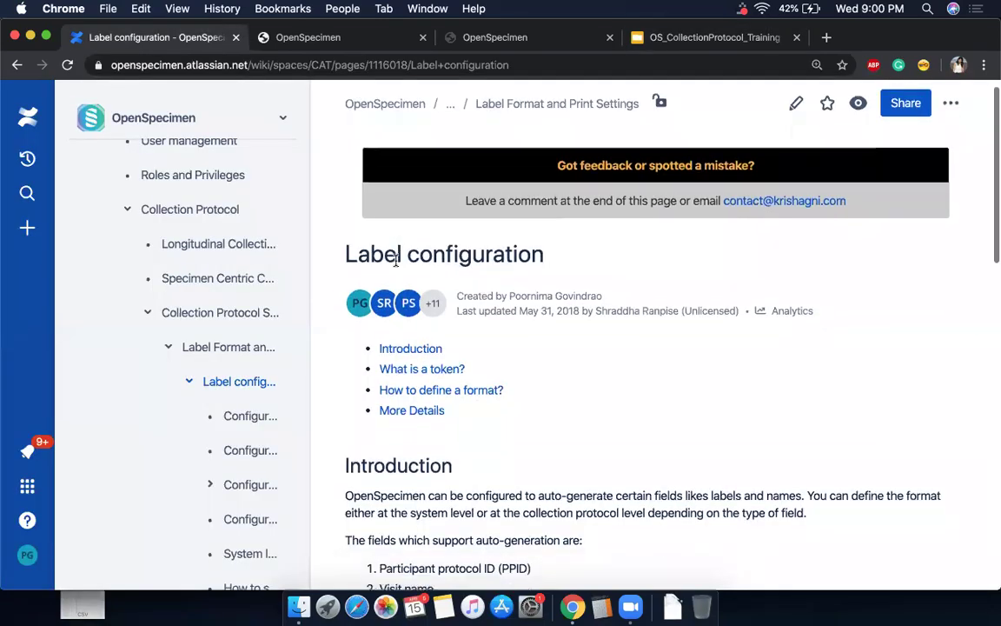
scroll(395, 261, "down", 10)
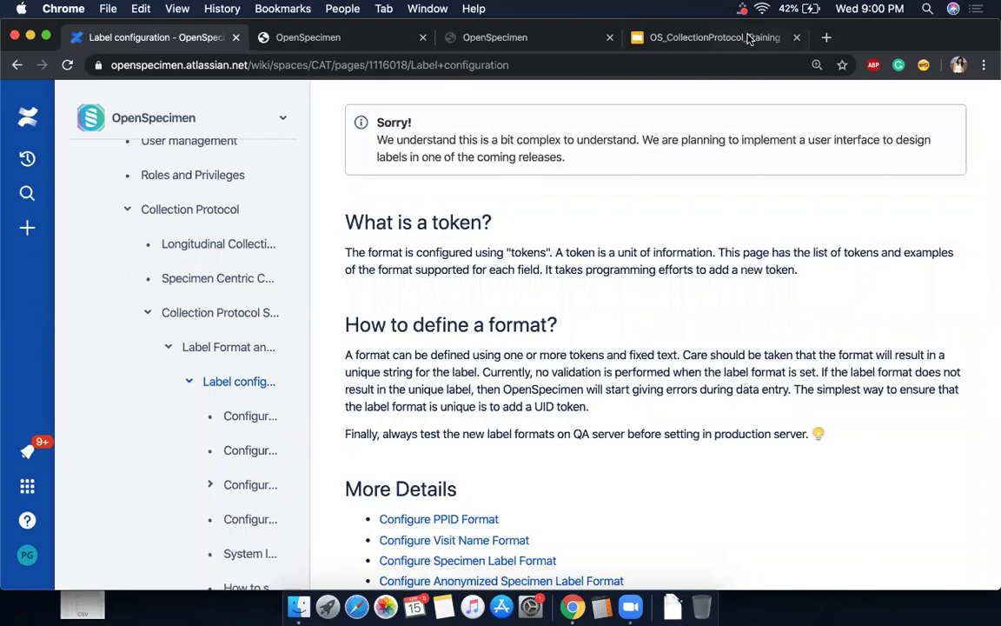
left_click(697, 37)
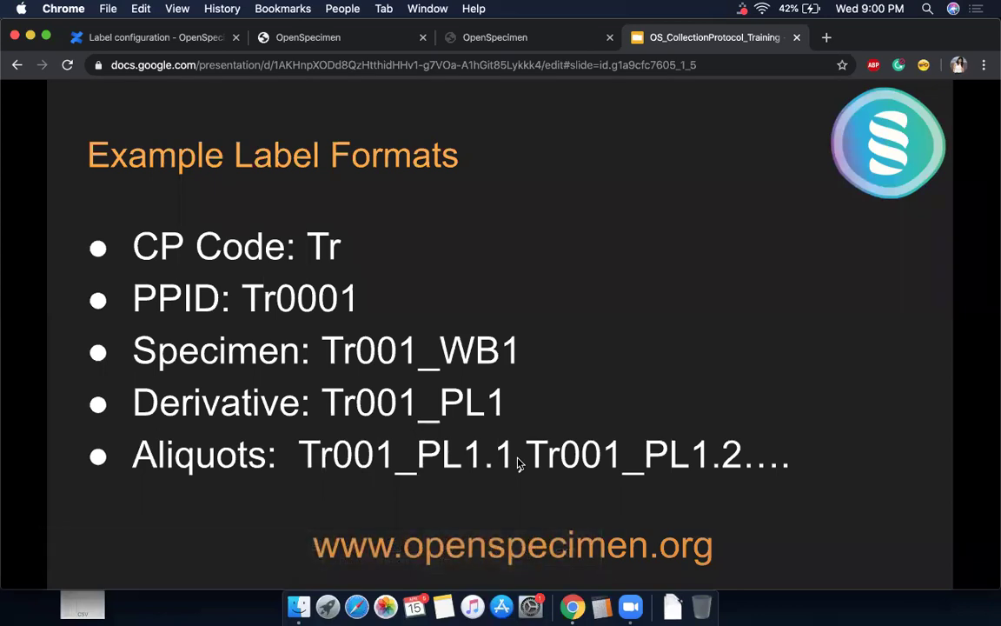
left_click(160, 35)
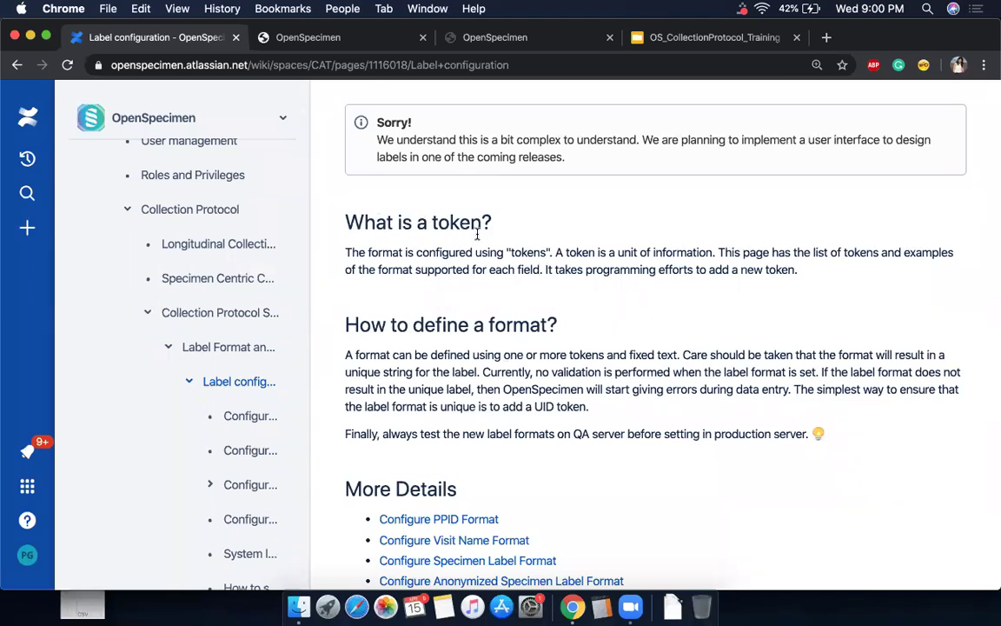
Examine the More Details links on the Label configuration wiki page and the Collection Protocol section of the page tree.
scroll(507, 367, "down", 3)
scroll(507, 367, "down", 1)
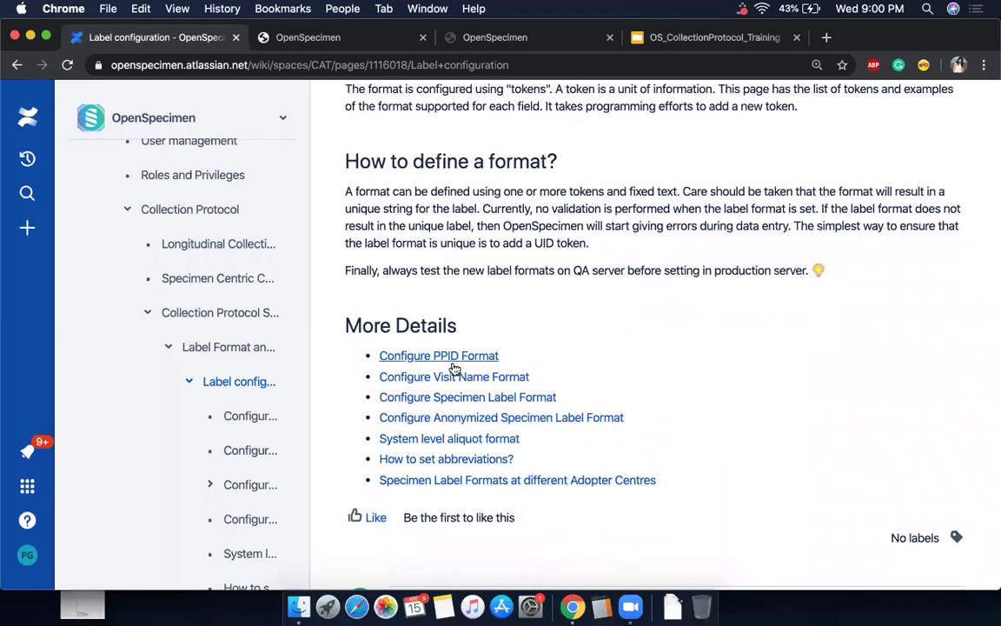
scroll(473, 327, "up", 5)
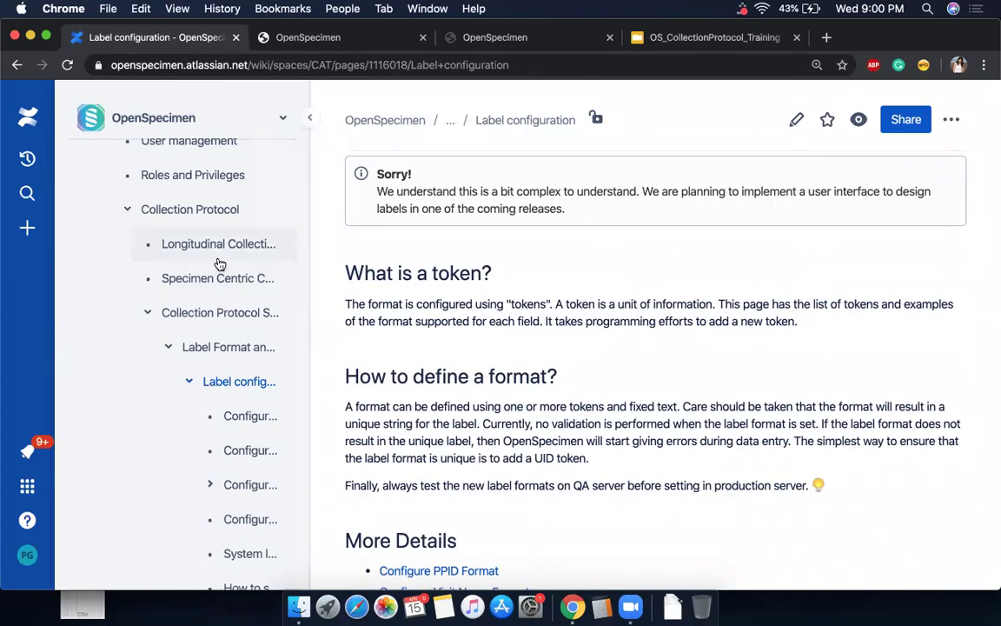
scroll(220, 264, "up", 5)
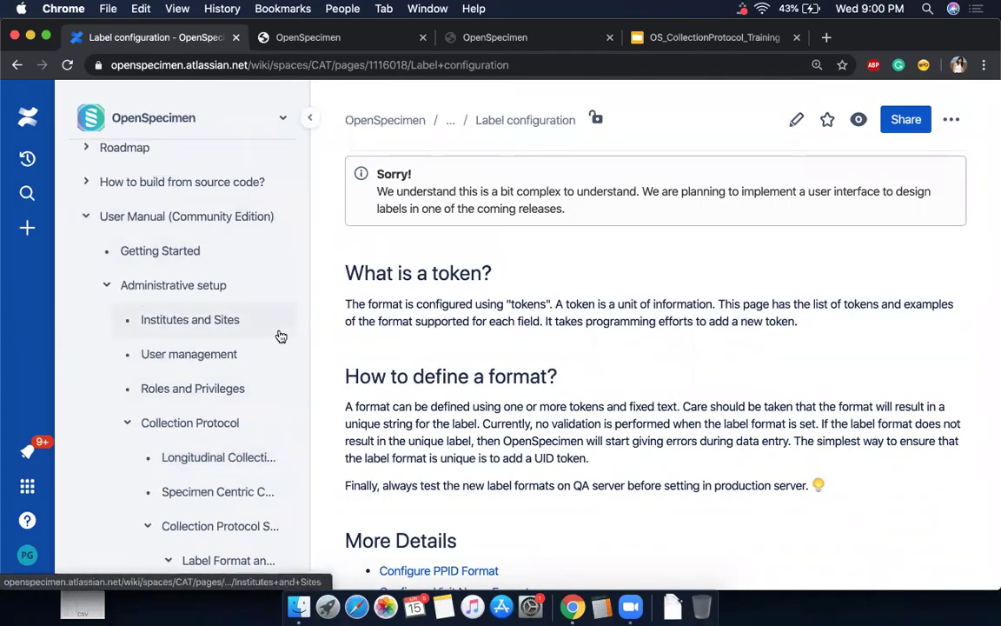
scroll(320, 374, "down", 4)
scroll(276, 452, "down", 1)
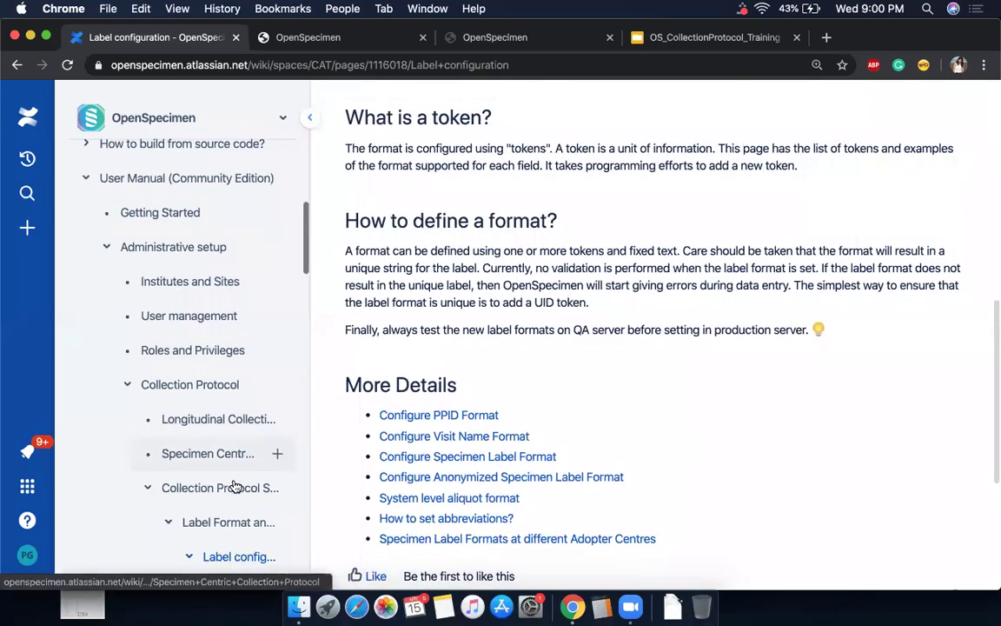
scroll(222, 417, "up", 1)
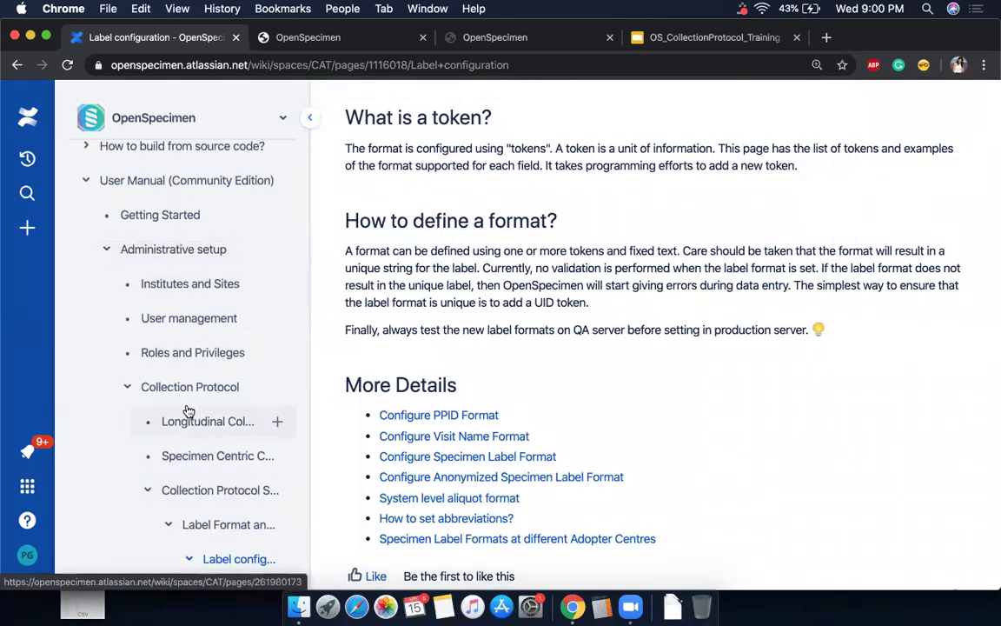
scroll(224, 426, "down", 3)
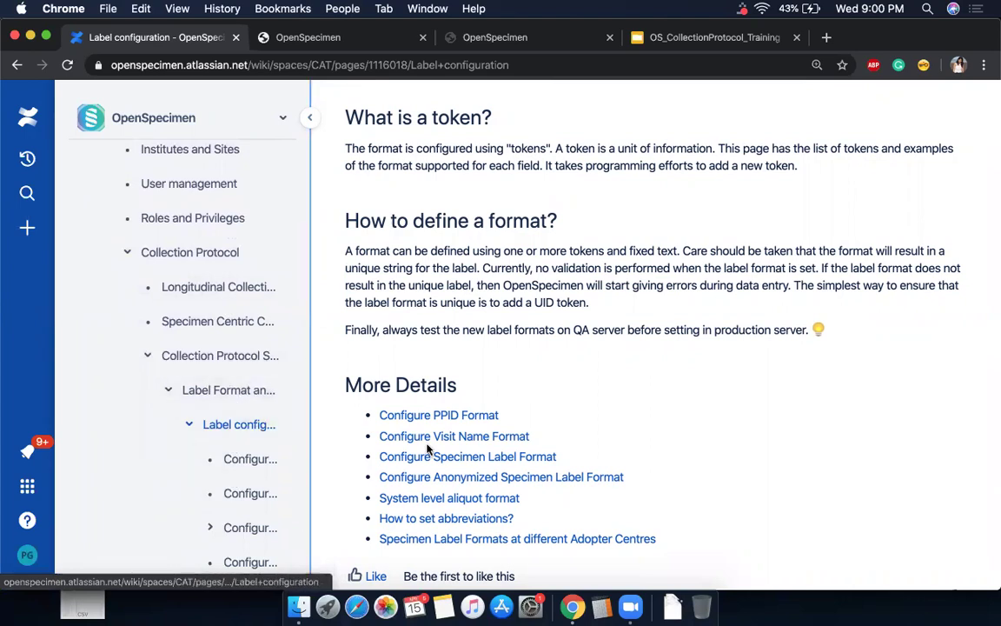
Open the Configure PPID Format wiki page and review the expanded table of tokens for generating PPIDs.
left_click(432, 416)
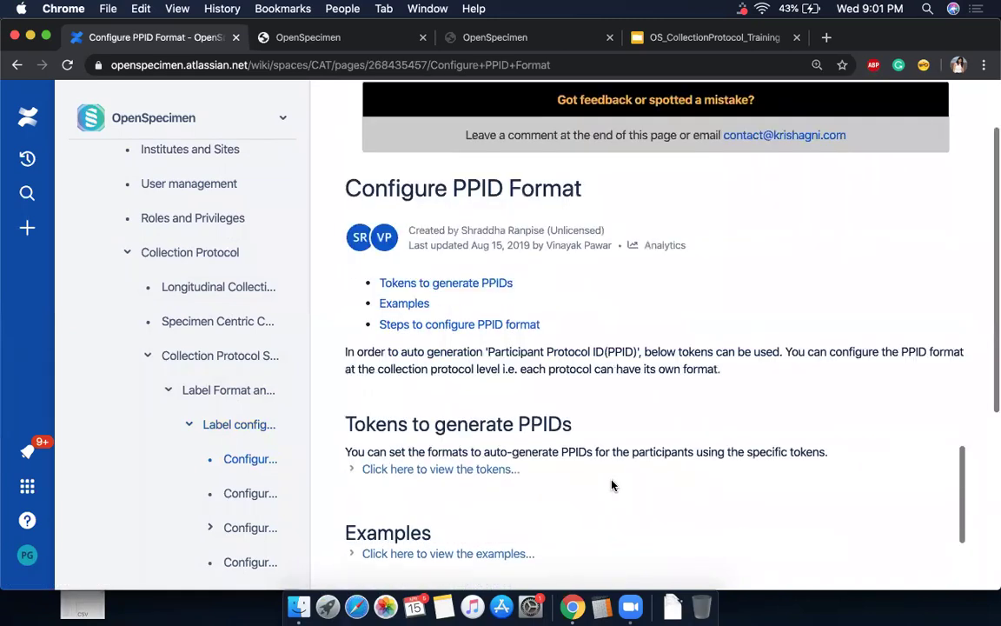
scroll(551, 431, "down", 5)
left_click(463, 158)
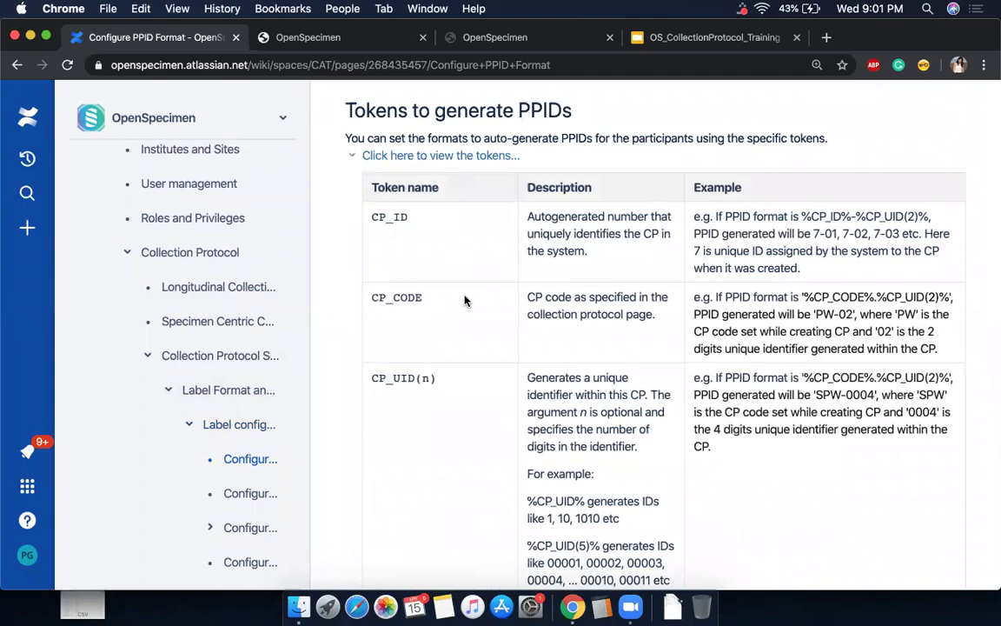
scroll(522, 455, "down", 3)
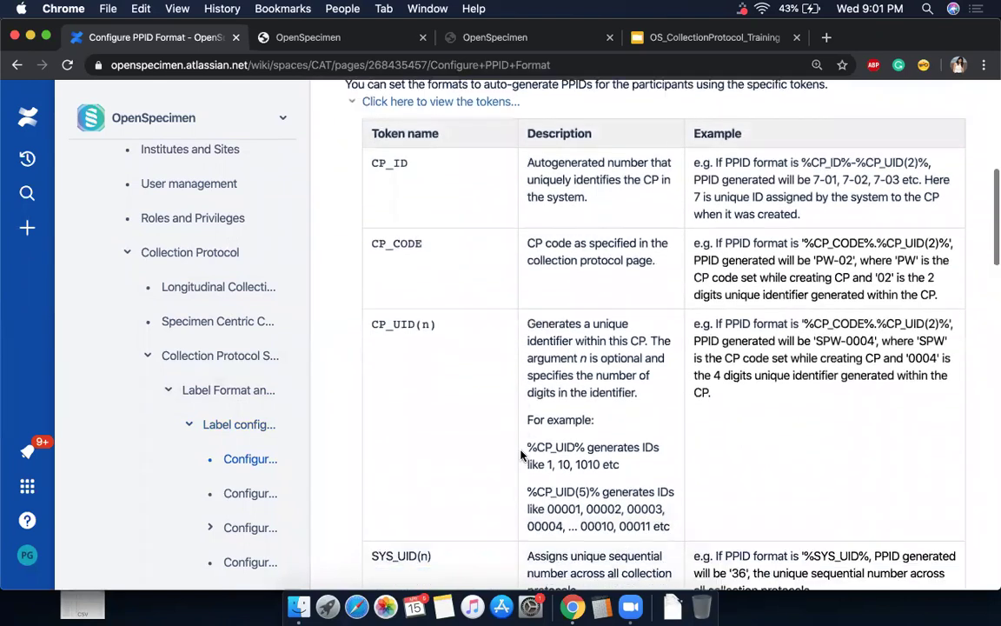
scroll(381, 206, "up", 3)
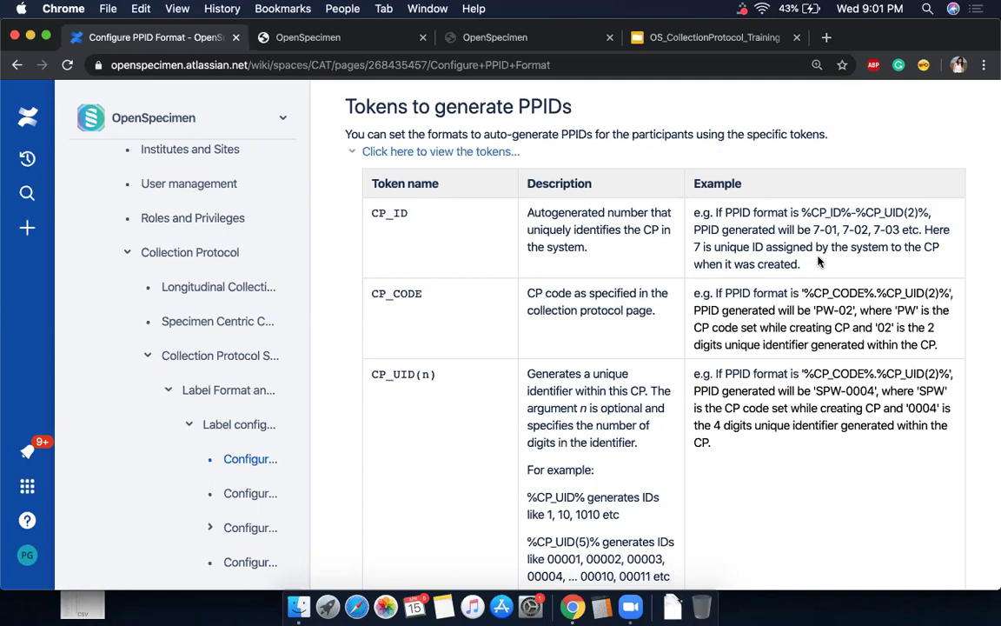
Check the PPID example on the Example Label Formats slide and start the protocol's PPID format with %CP_CODE%.
left_click(688, 40)
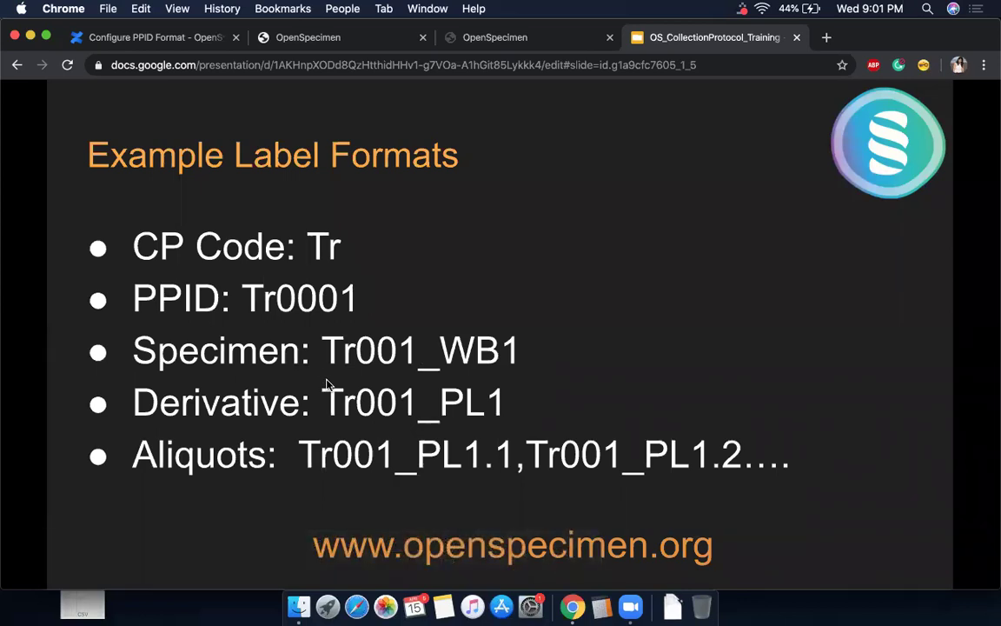
left_click(340, 37)
left_click(352, 215)
type("%")
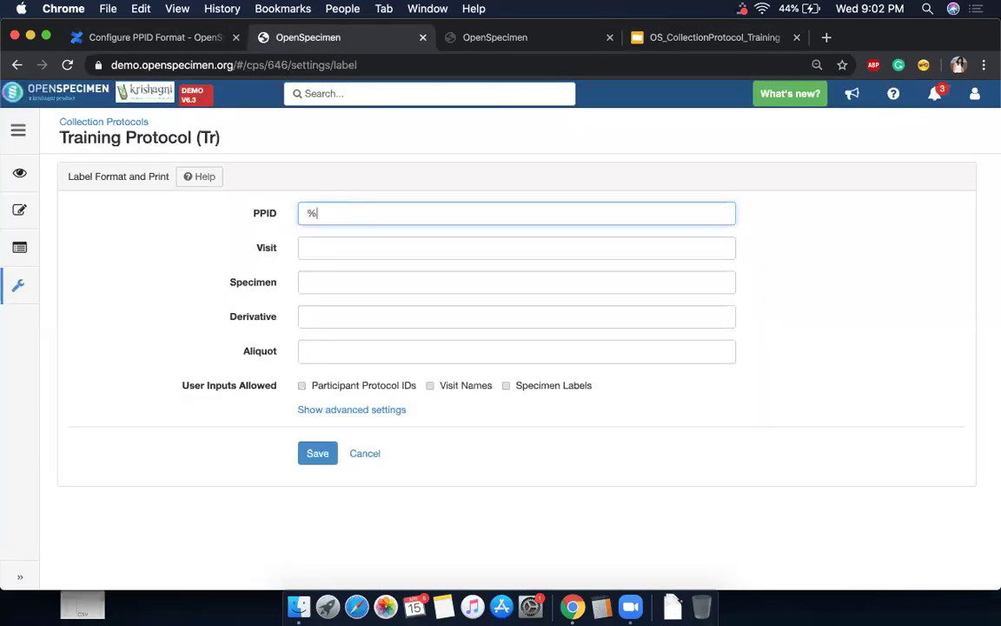
type("CP_CODE%")
Check the unique-identifier tokens on the wiki and the PPID example on the slide, and append %CP_UID(4)% to the PPID format.
left_click(143, 37)
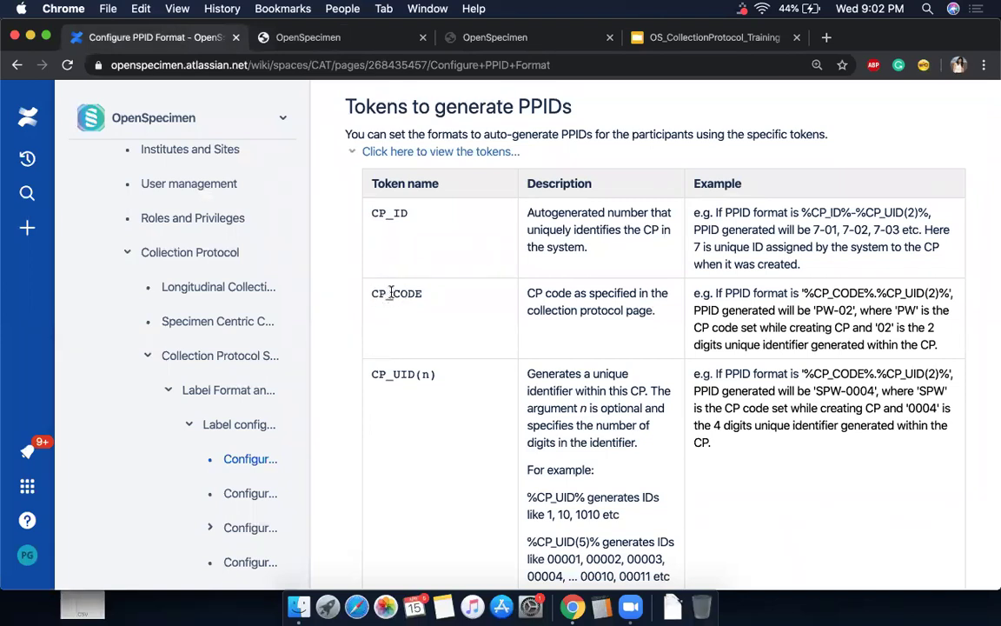
scroll(412, 300, "down", 2)
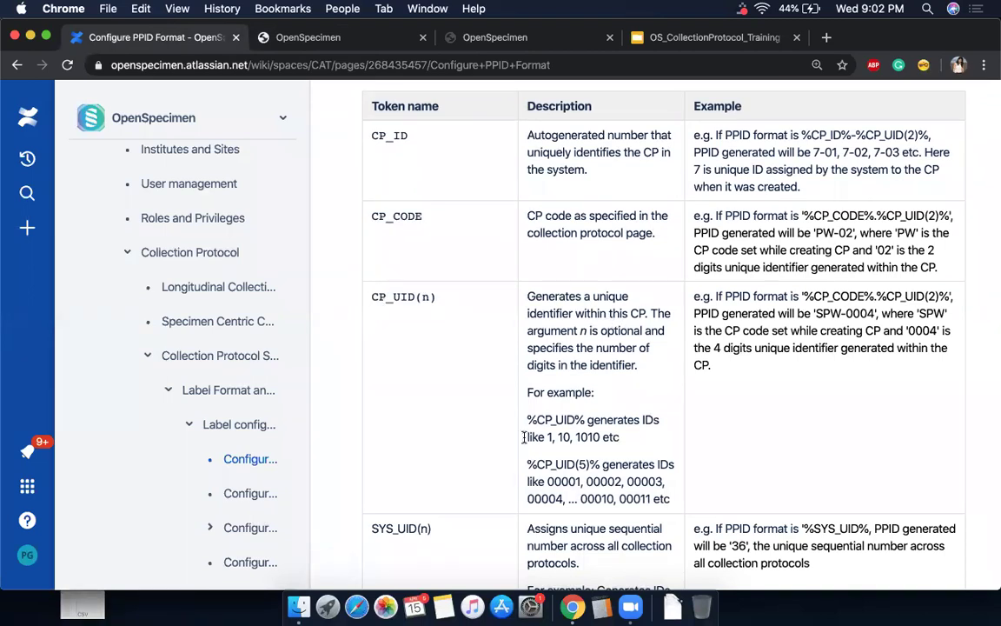
scroll(453, 417, "down", 3)
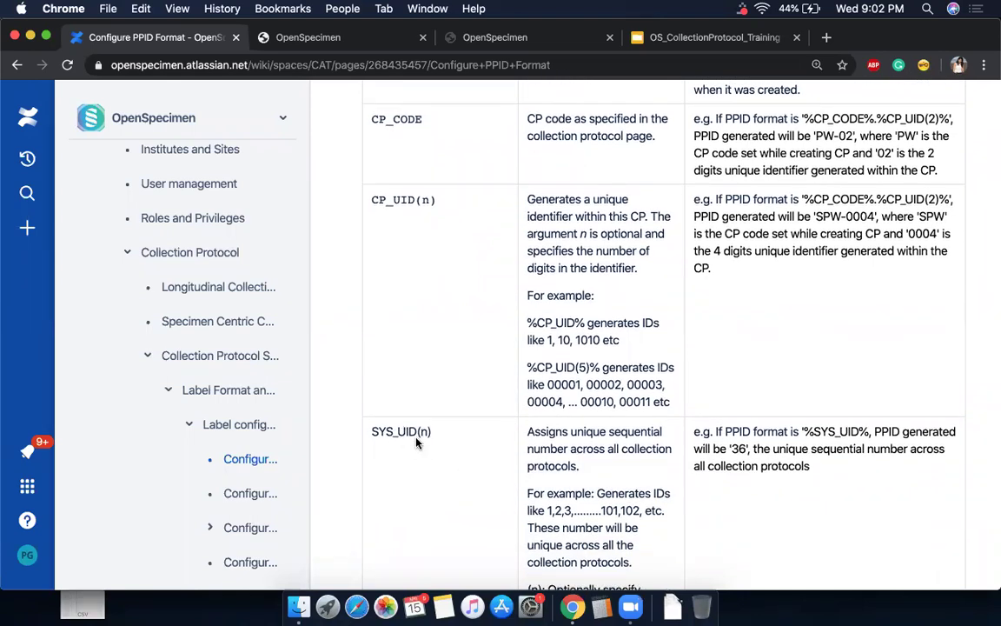
left_click(333, 35)
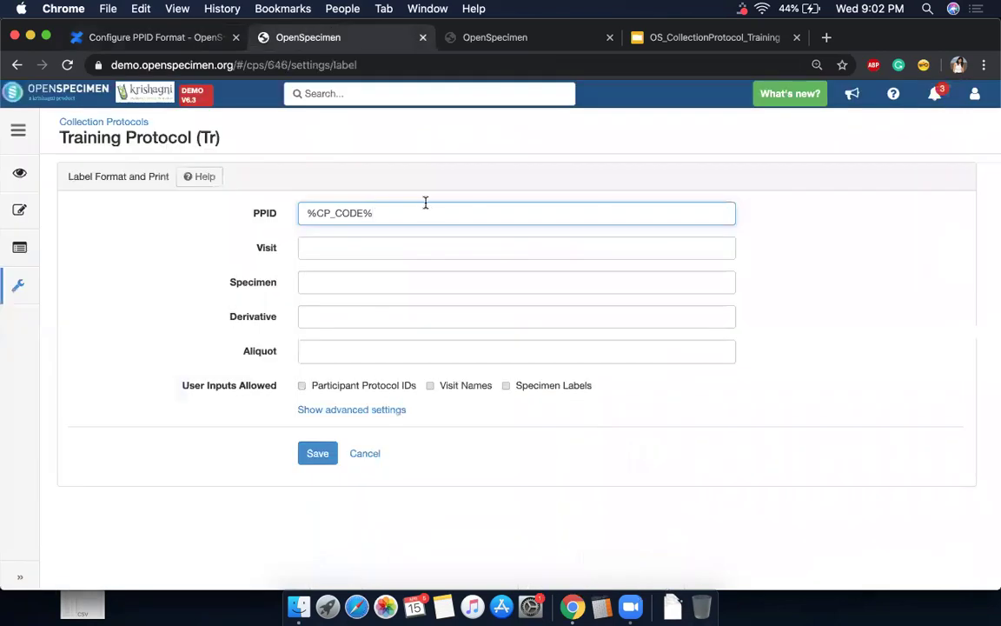
left_click(683, 36)
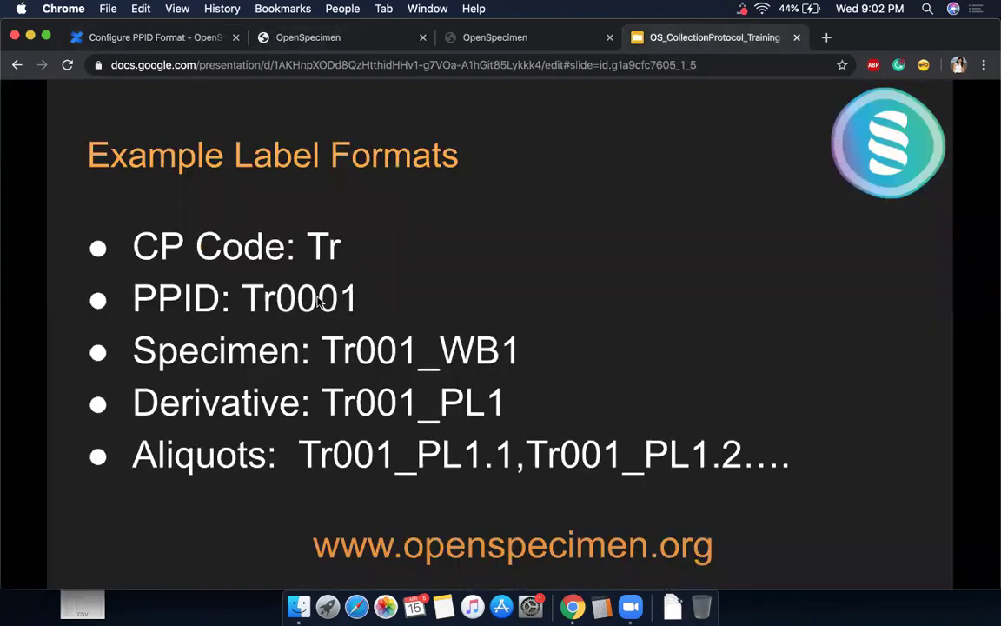
left_click(328, 37)
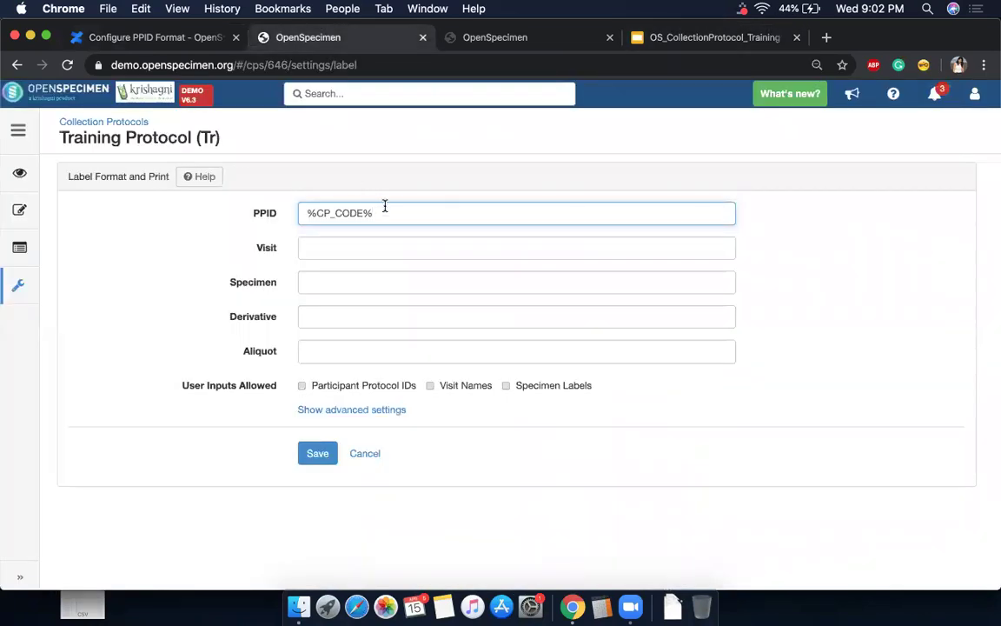
type("%CP_UID(4)%")
Open the Configure Visit Name Format wiki page and review its example formats and the tokens for generating visit names.
left_click(340, 247)
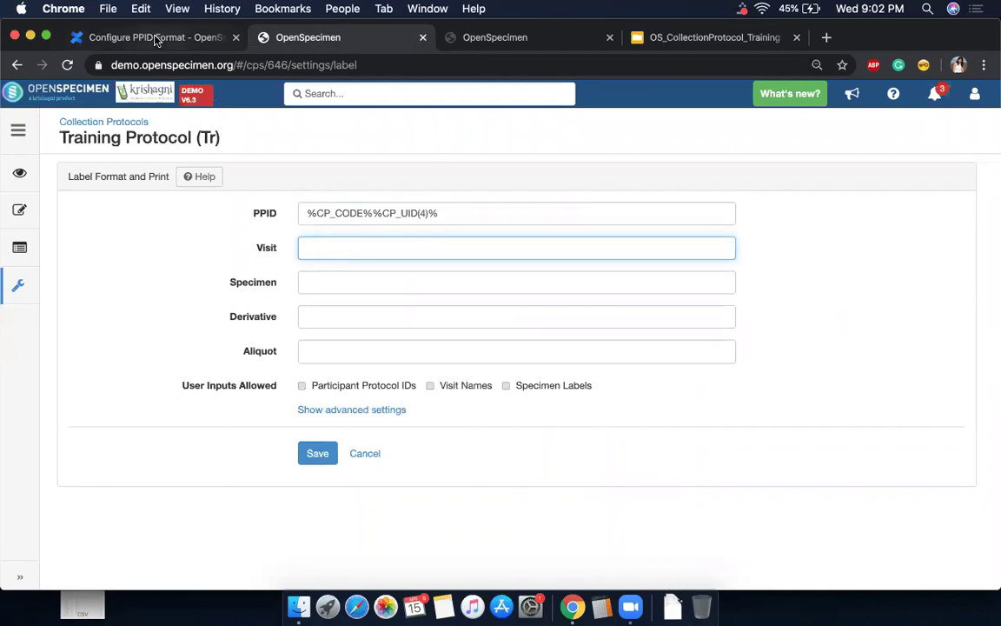
left_click(157, 40)
left_click(17, 65)
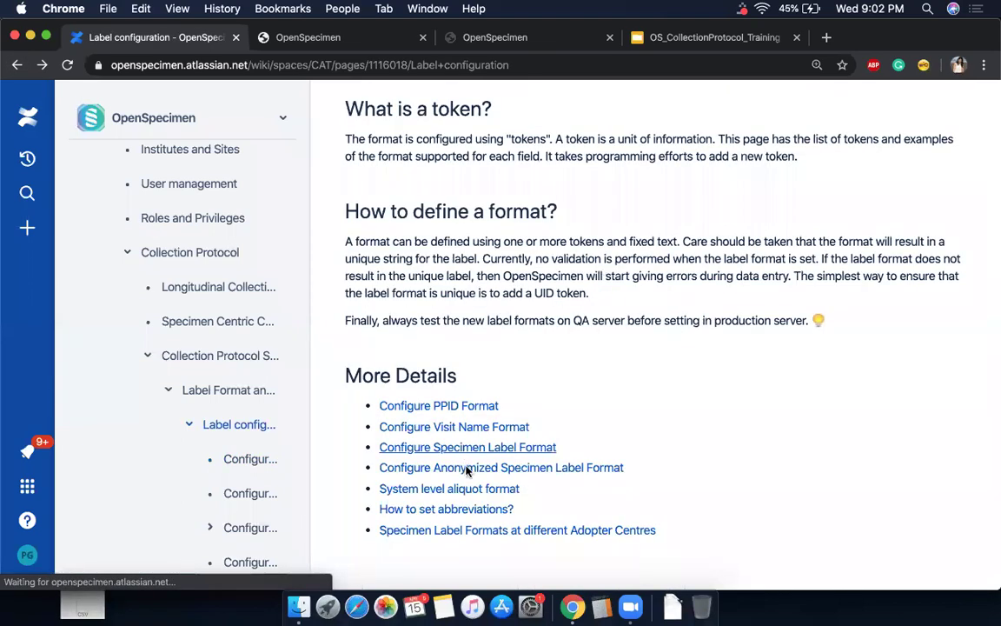
scroll(461, 434, "down", 5)
left_click(458, 405)
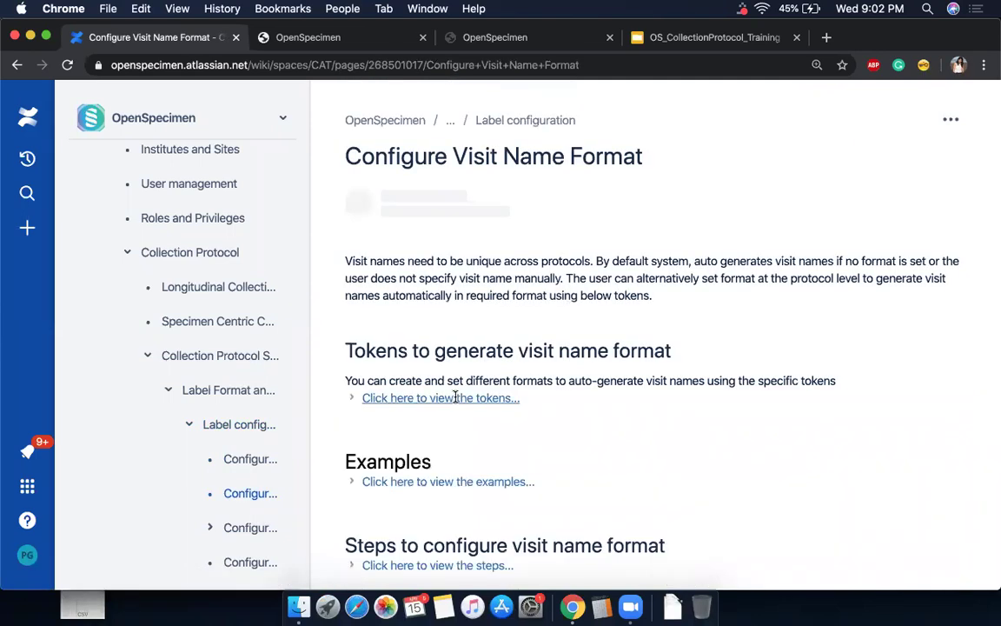
scroll(456, 402, "down", 5)
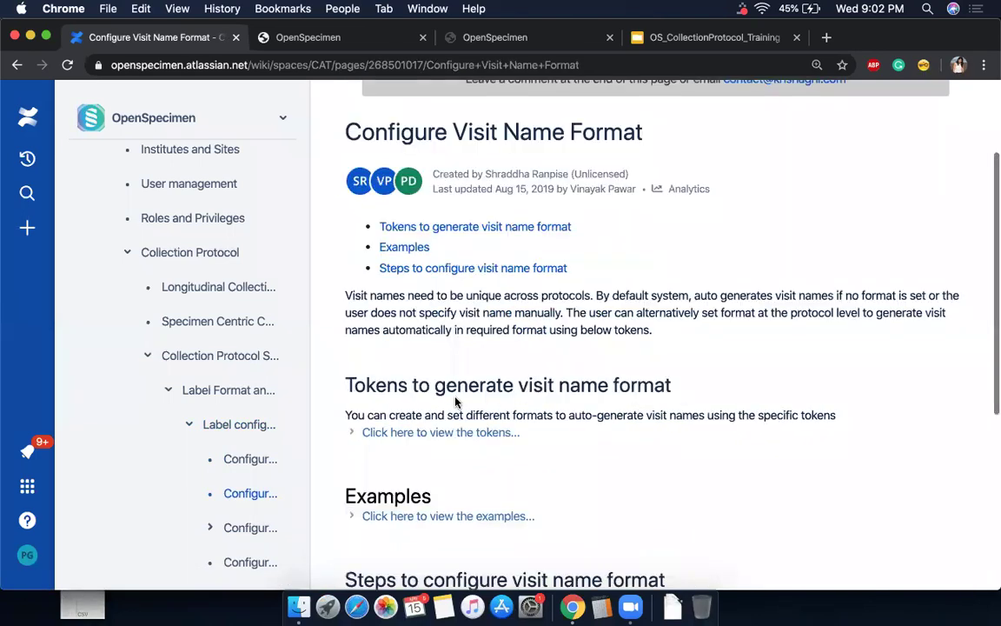
left_click(456, 400)
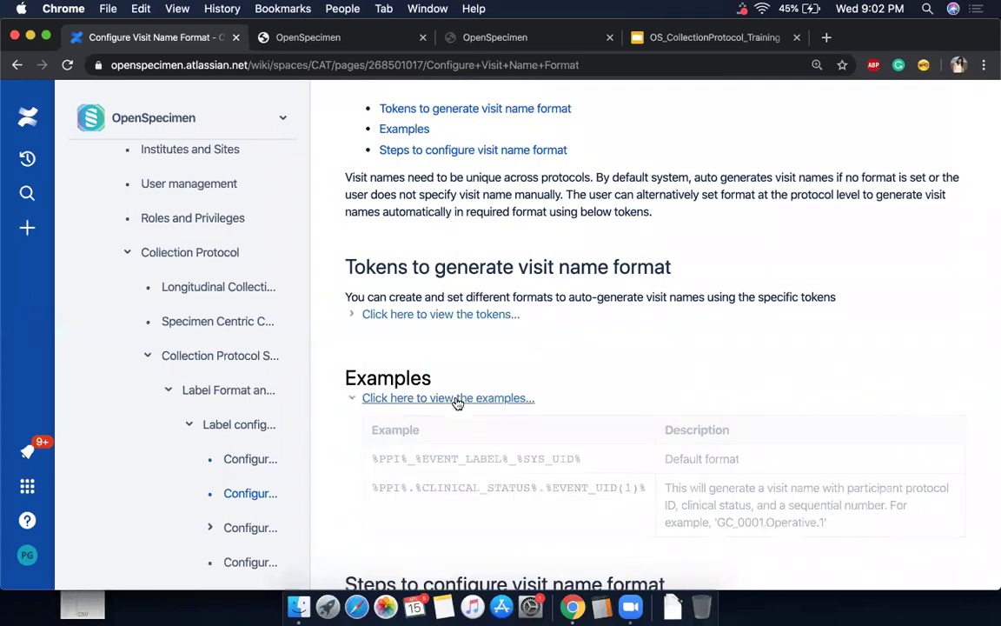
scroll(441, 414, "down", 3)
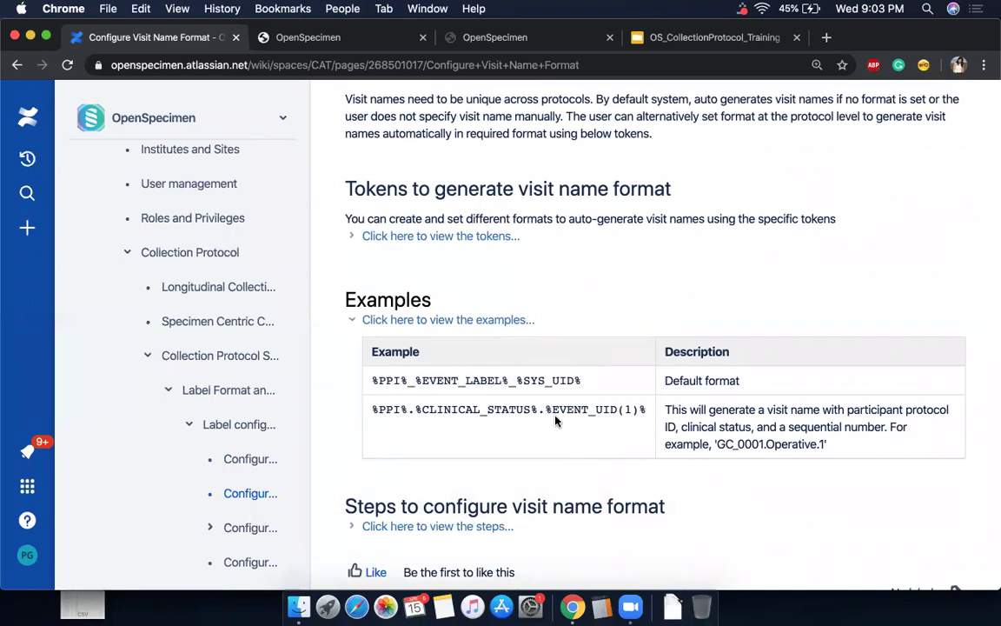
scroll(487, 409, "up", 4)
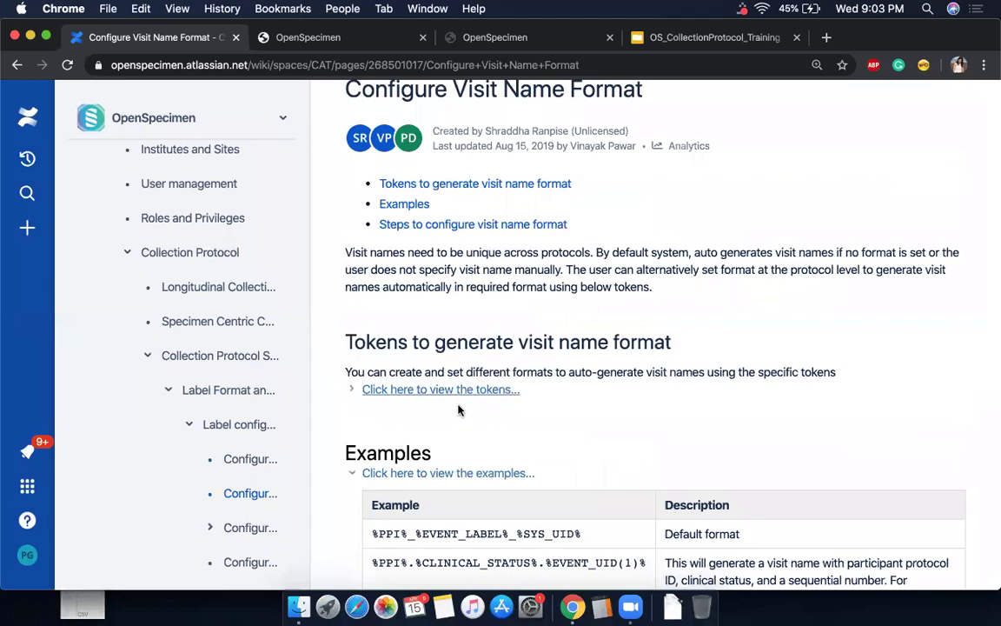
left_click(458, 396)
scroll(444, 487, "down", 5)
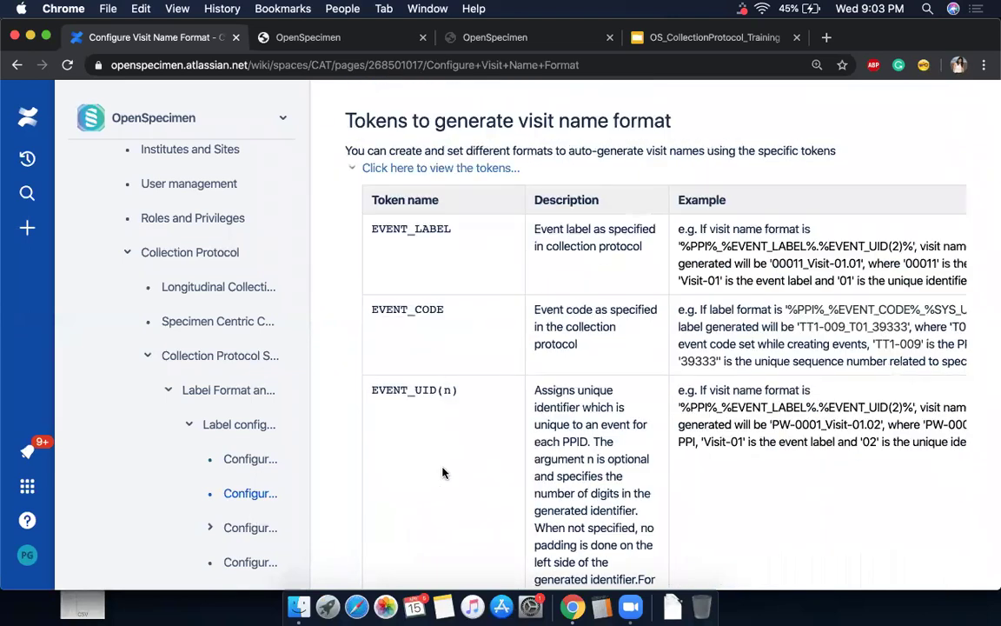
Check the specimen example on the Example Label Formats slide and start the protocol's specimen label format with %PPI%.
left_click(339, 38)
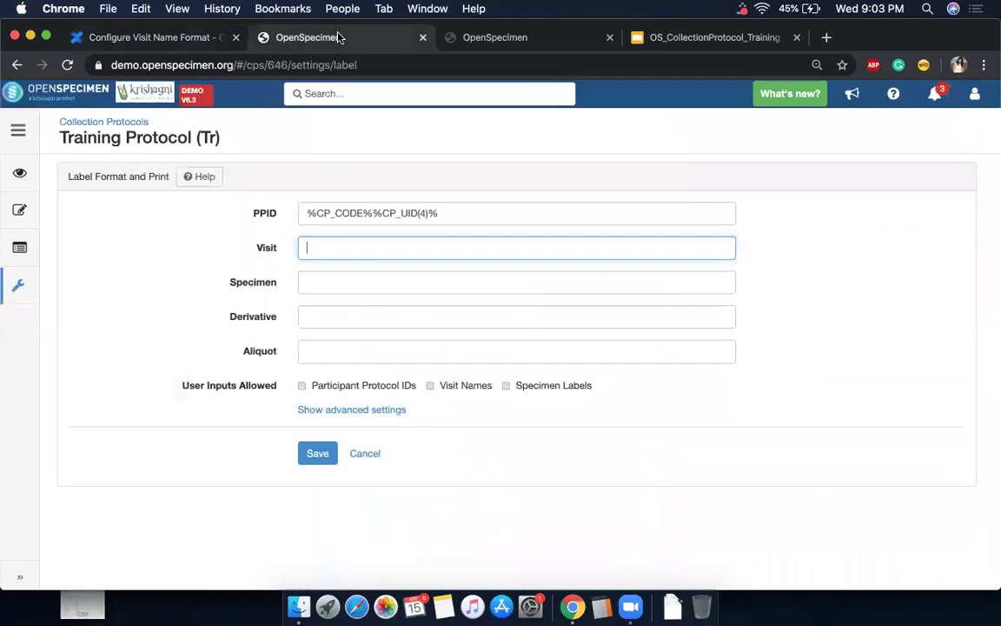
left_click(331, 279)
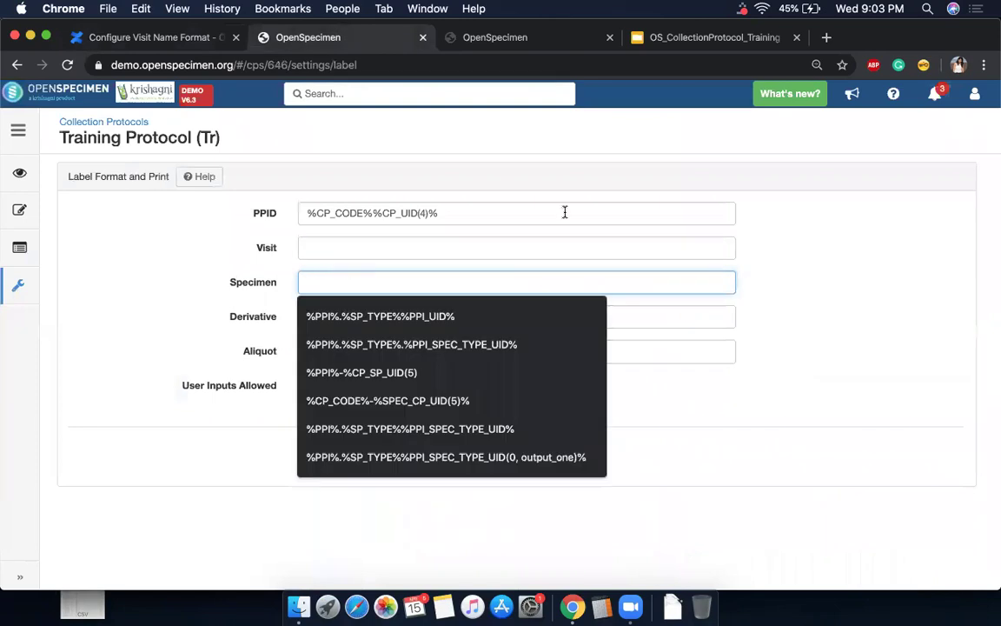
left_click(735, 39)
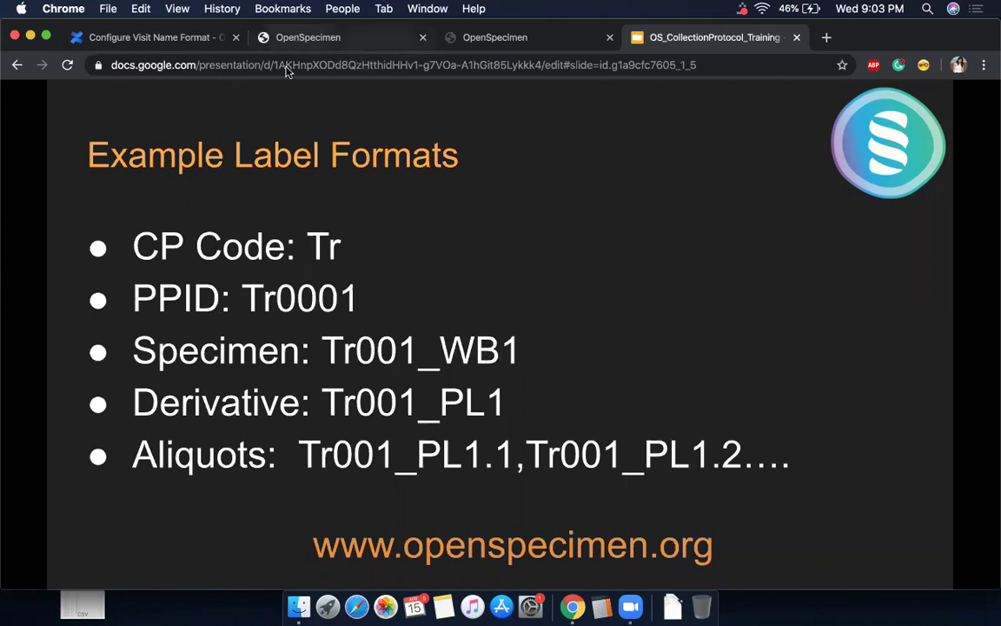
key("super+2")
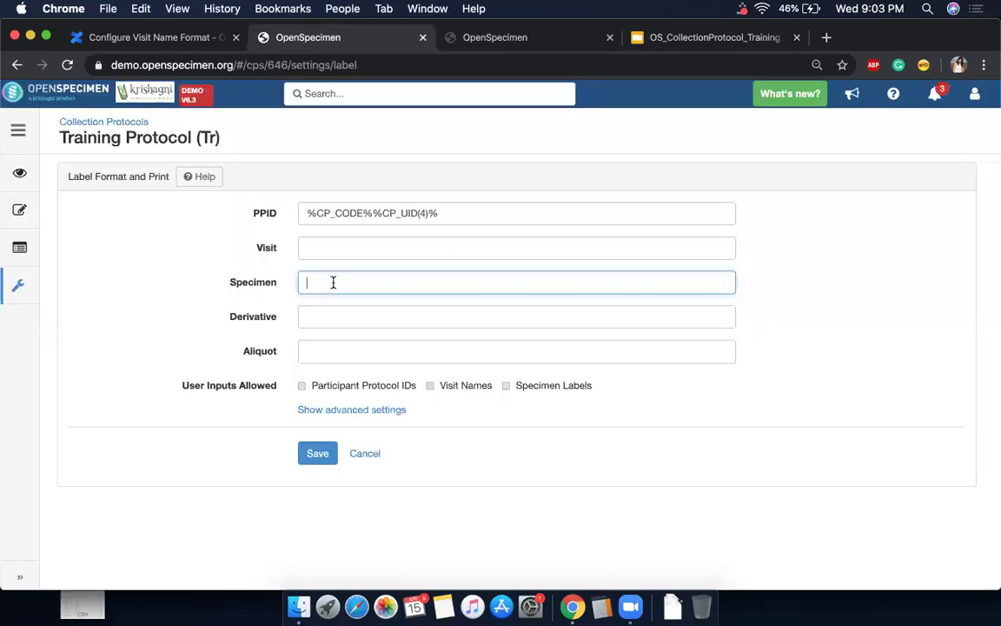
type("%PPI%")
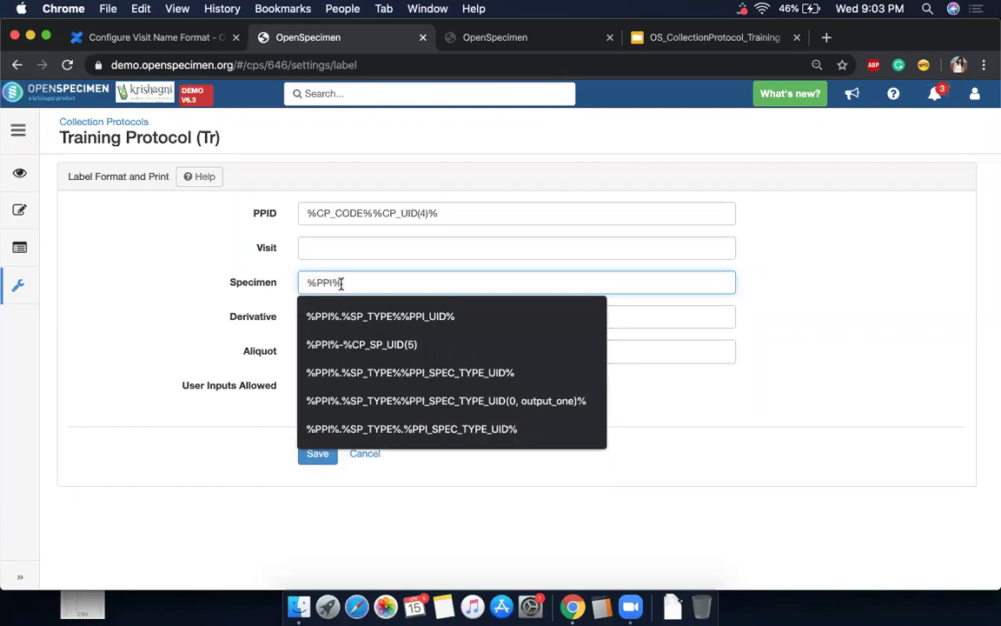
Compare with the slide's specimen example and append _%SP_TYPE% to the specimen label format.
left_click(722, 38)
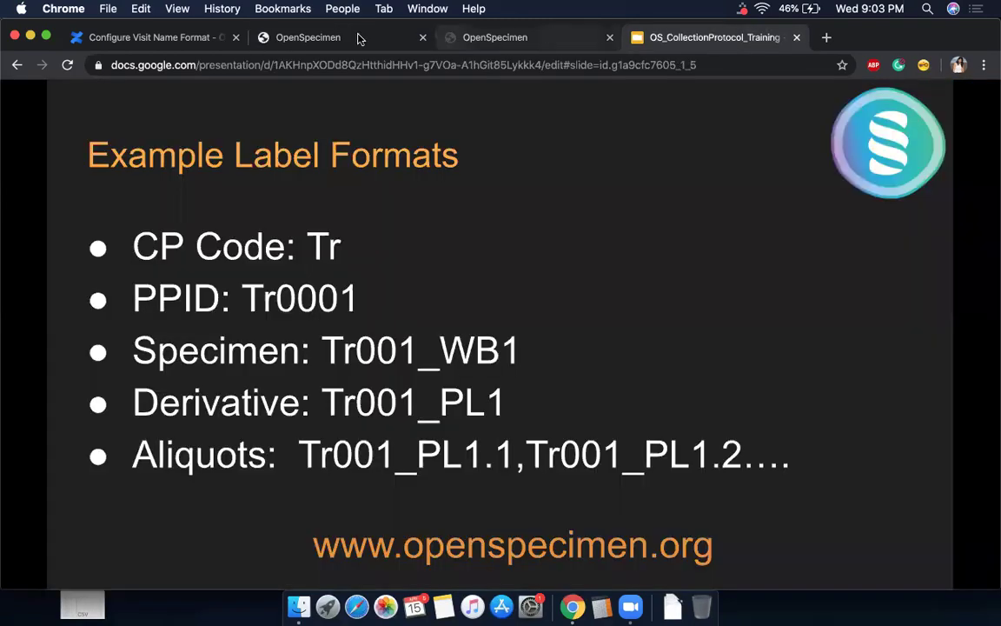
left_click(357, 37)
type("_")
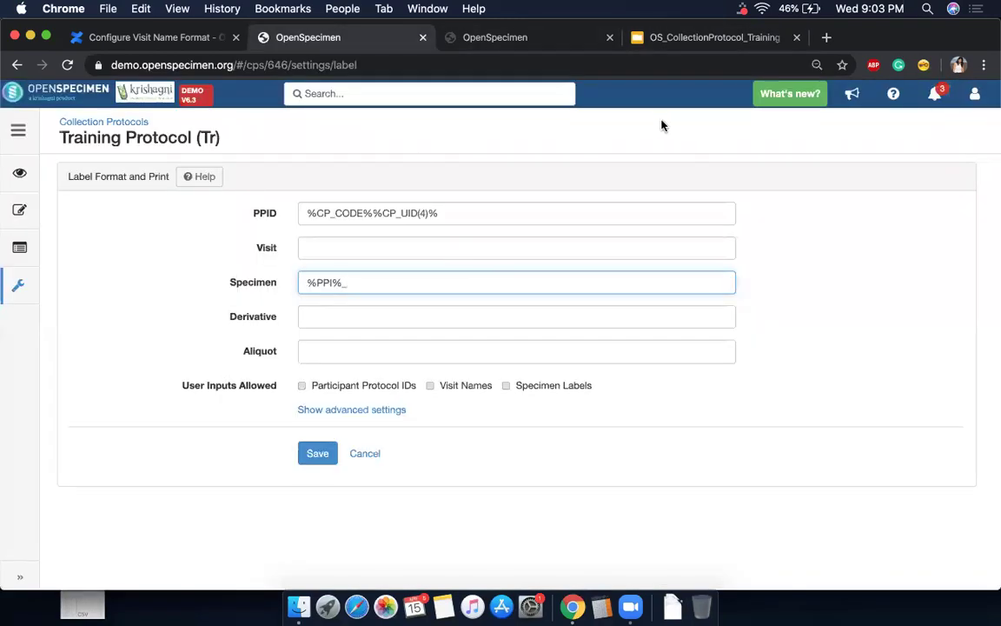
left_click(706, 38)
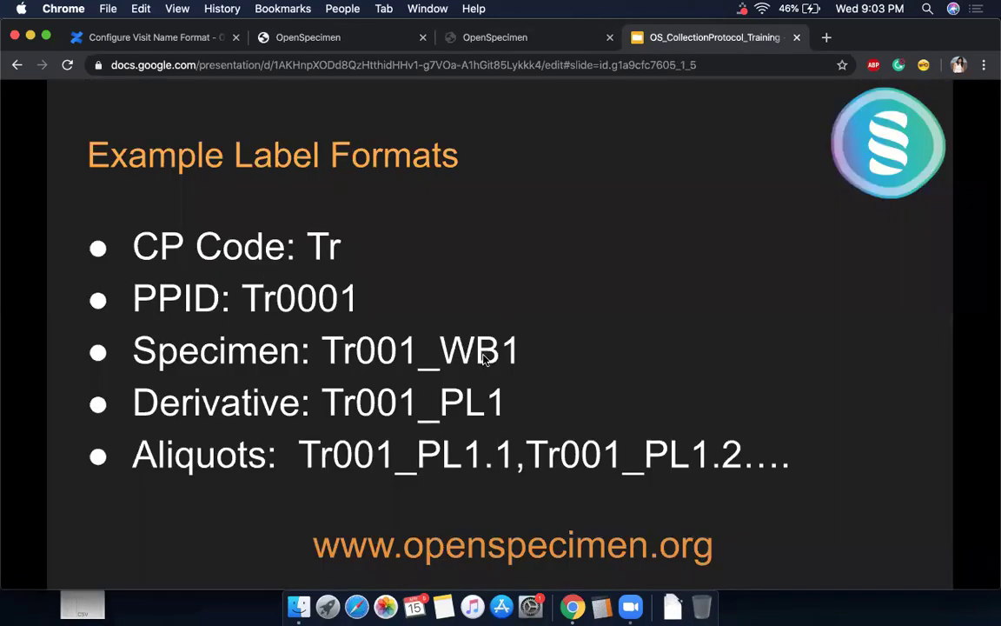
left_click(322, 39)
type("%PPI%_%")
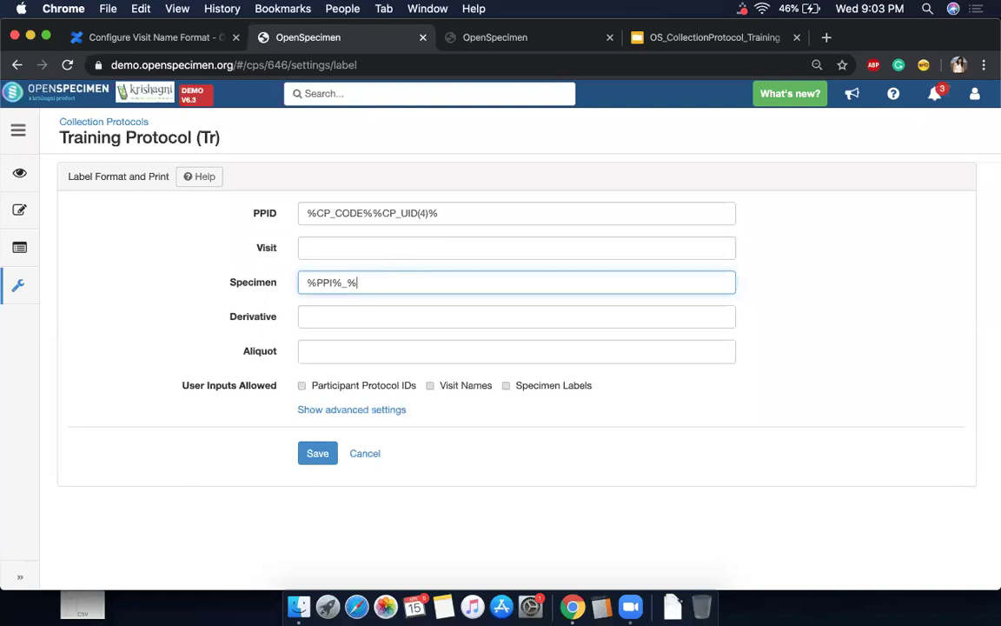
type("SP_TYPE%")
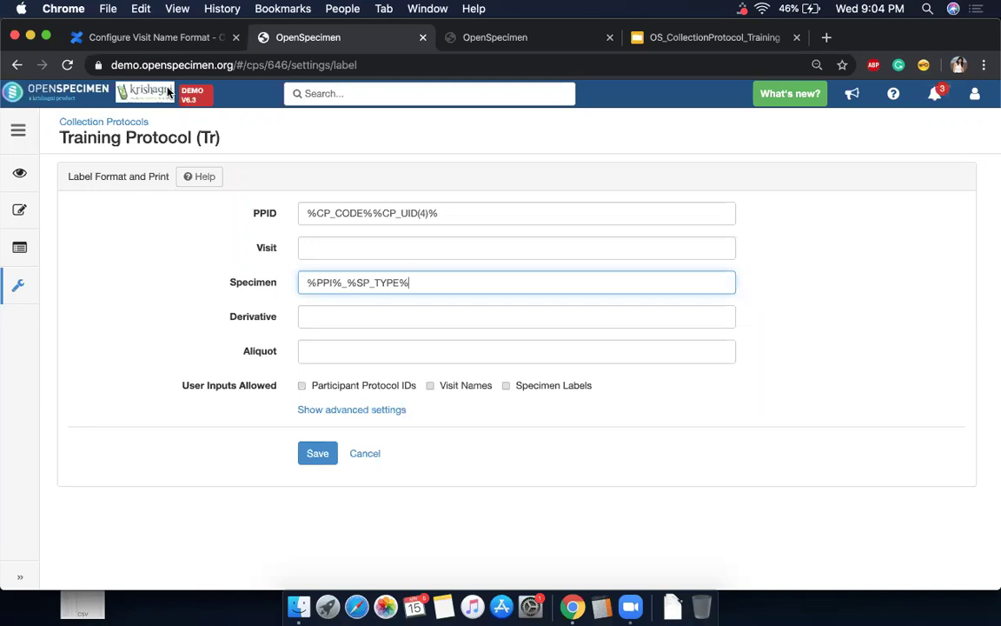
Open the Configure Specimen Label Format wiki page, expand its token table and review the SP_TYPE token with its Whole Blood abbreviation example.
left_click(134, 37)
scroll(226, 359, "down", 3)
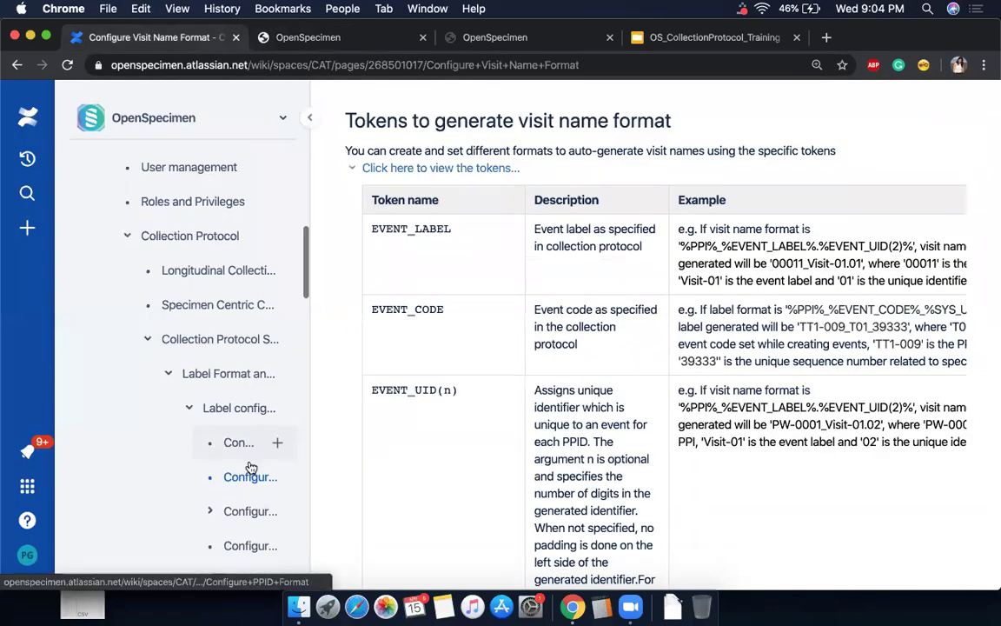
left_click(235, 418)
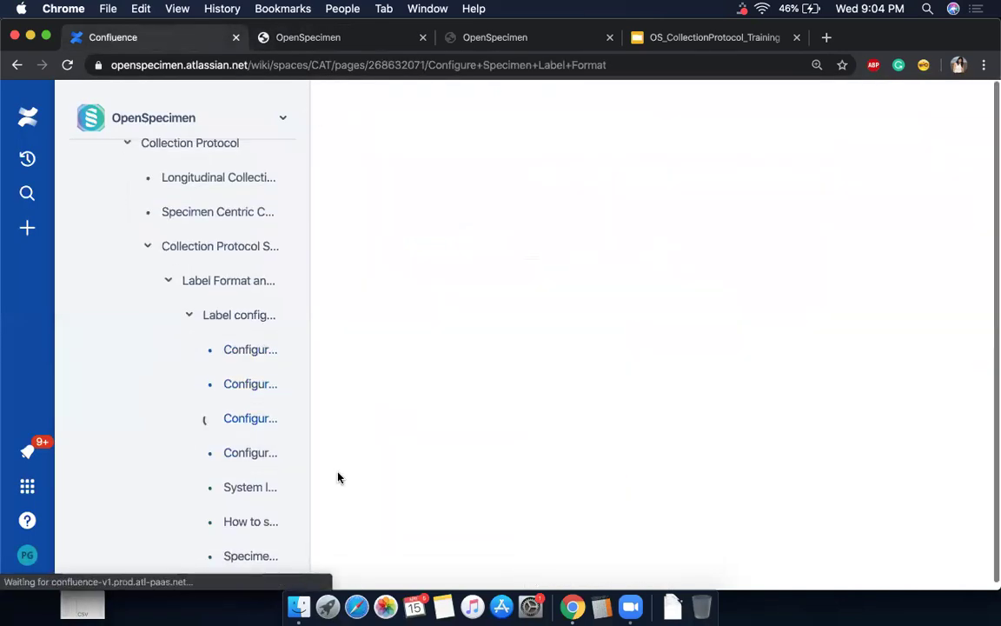
scroll(435, 382, "down", 5)
left_click(393, 403)
scroll(494, 472, "down", 8)
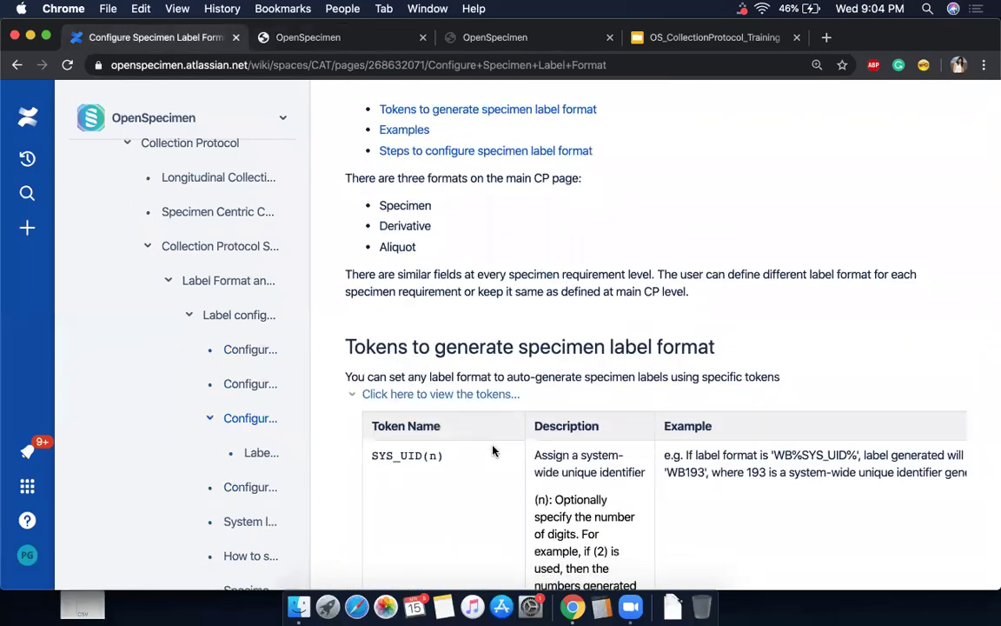
left_click_drag(374, 352, 424, 353)
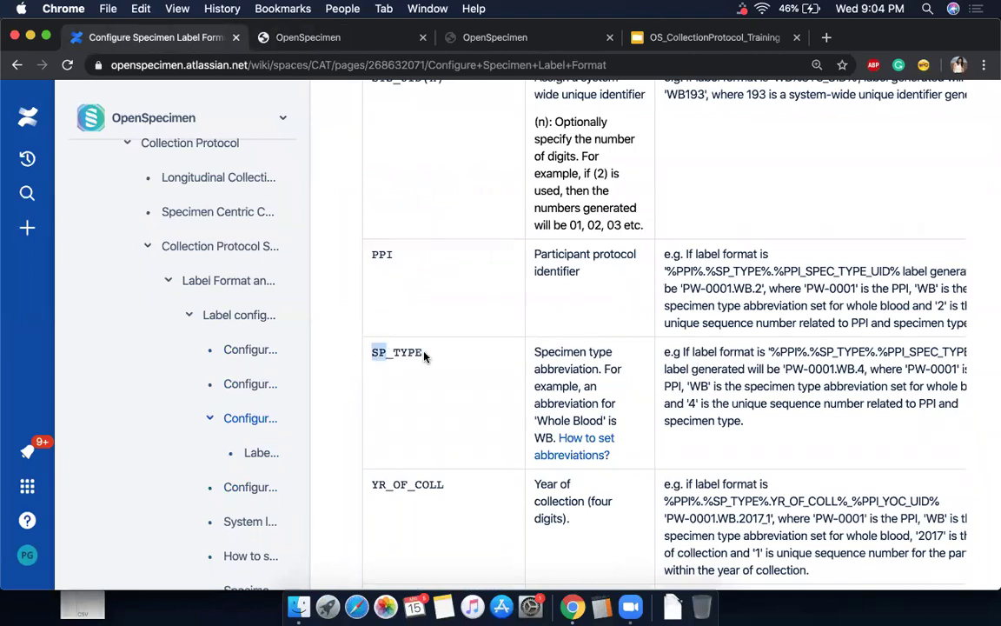
left_click(447, 384)
left_click_drag(536, 420, 604, 421)
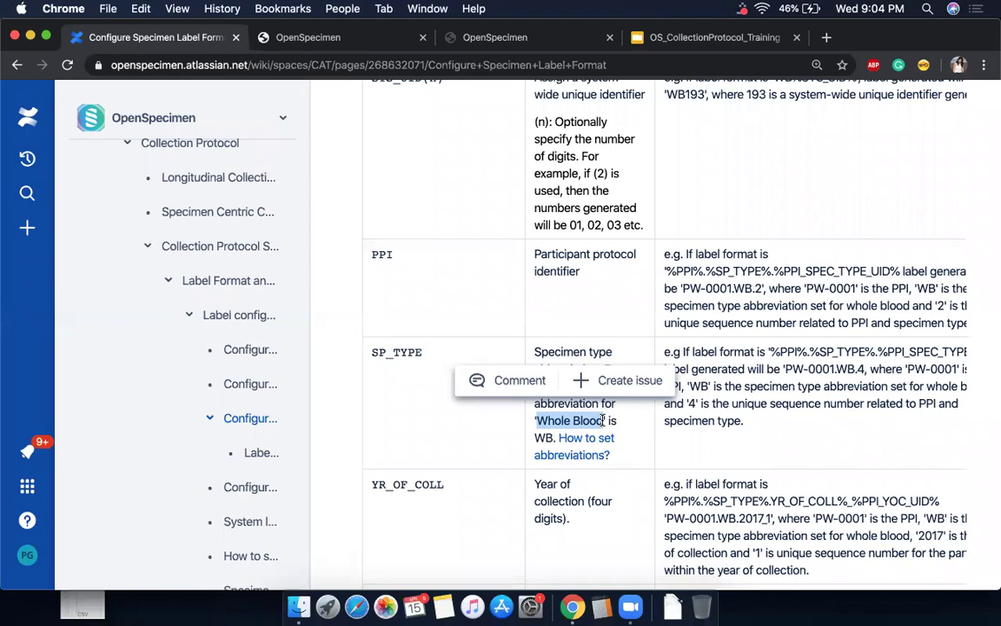
left_click(539, 439)
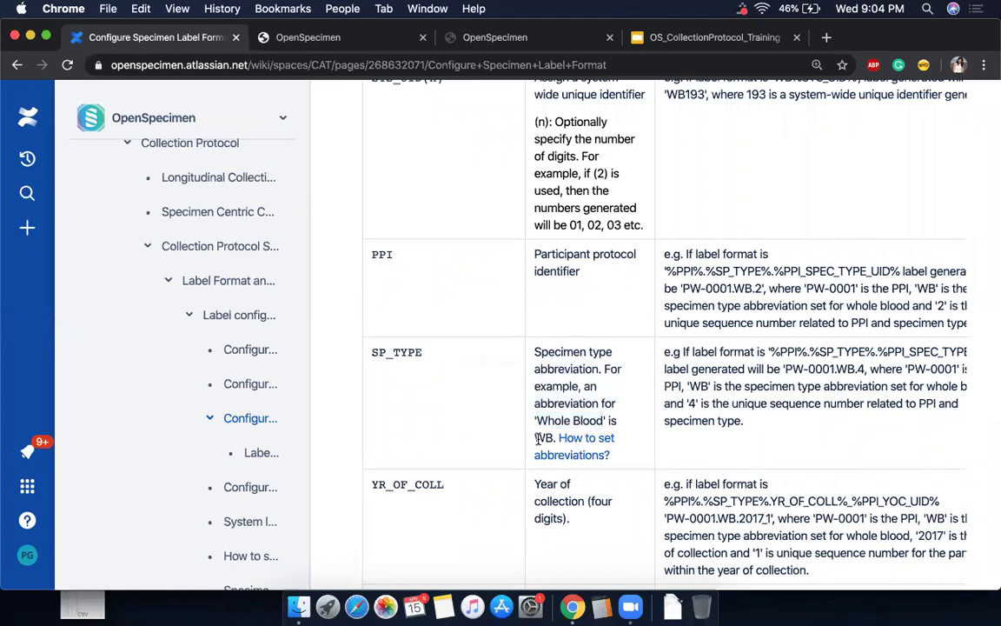
left_click_drag(536, 439, 553, 439)
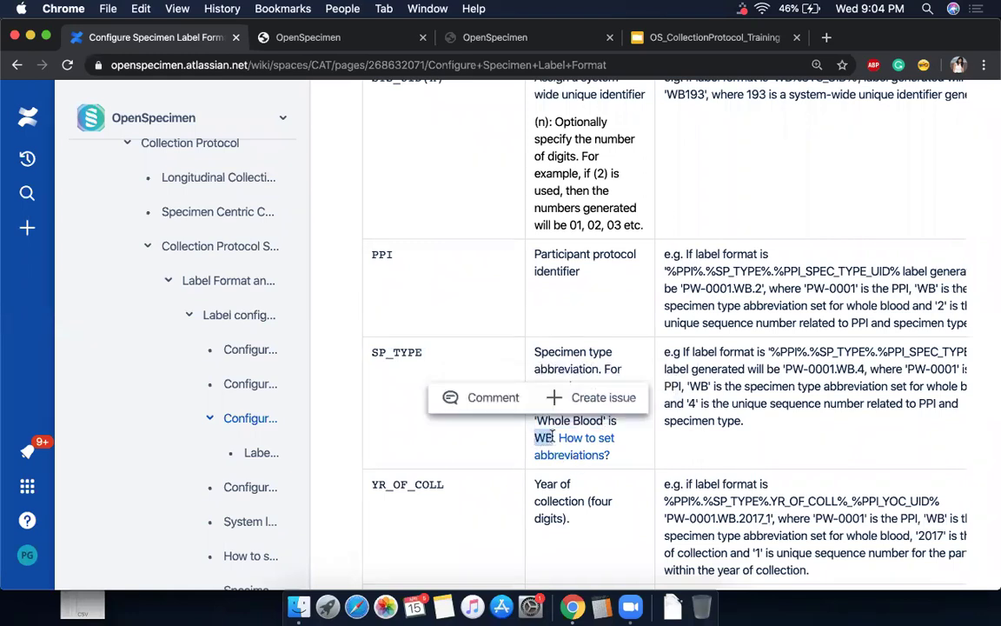
Open the Specimen Type dropdown in the Dropdown Manager under Extras and look through its values.
left_click(524, 37)
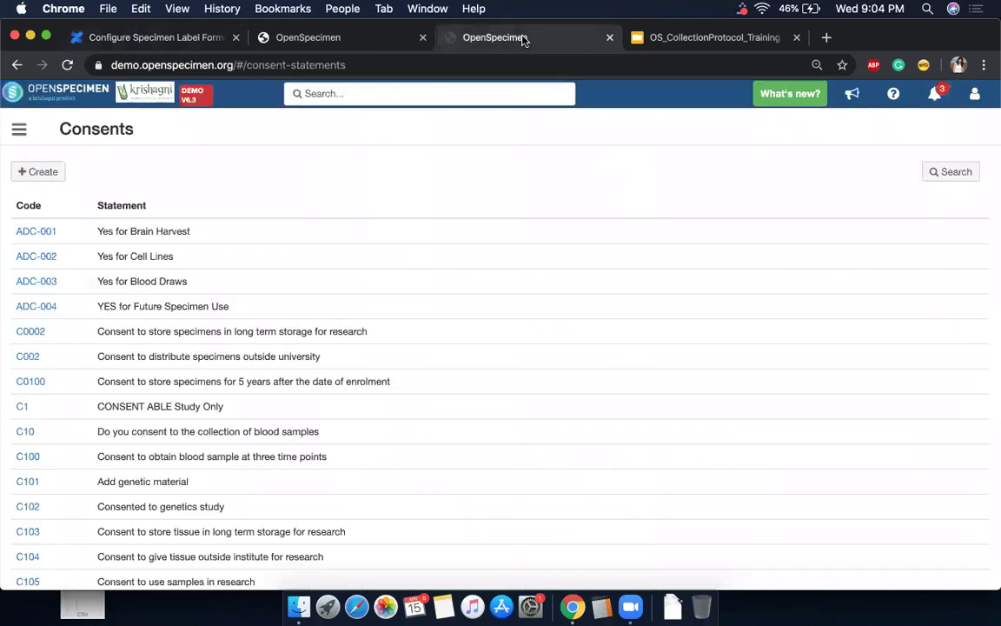
left_click(19, 129)
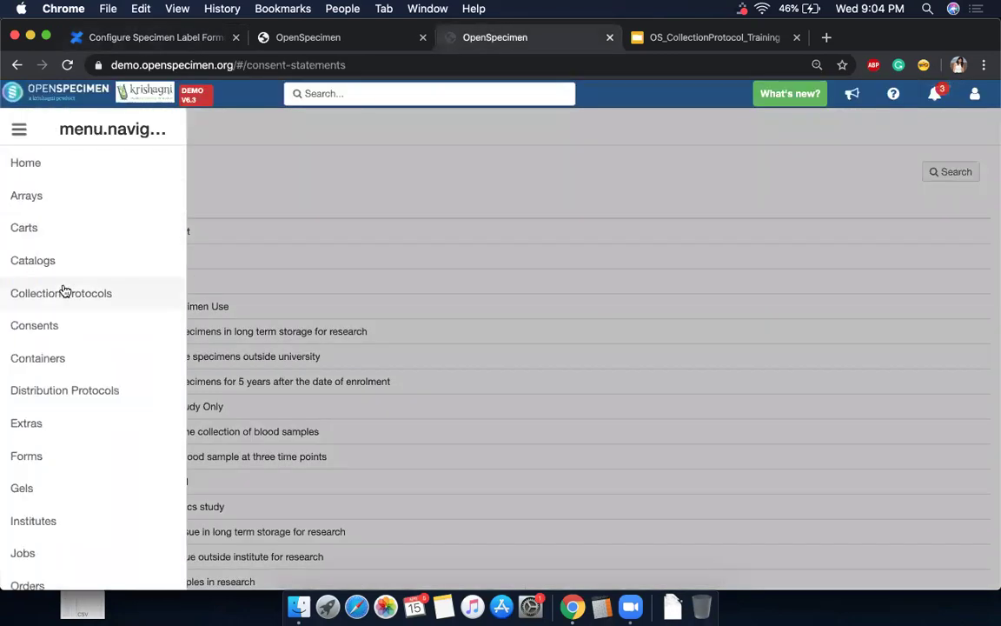
left_click(55, 430)
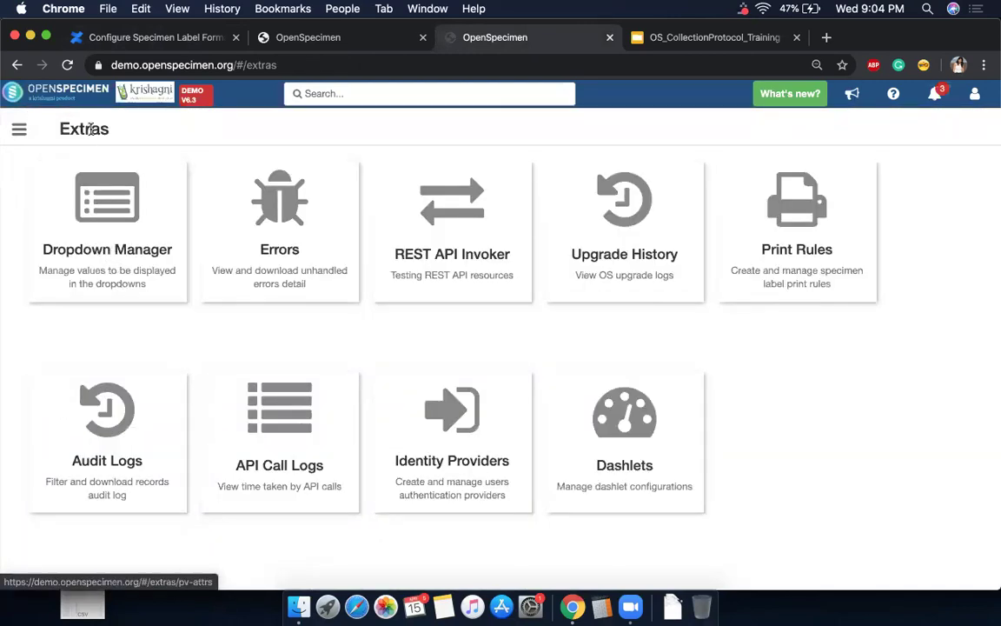
left_click(101, 240)
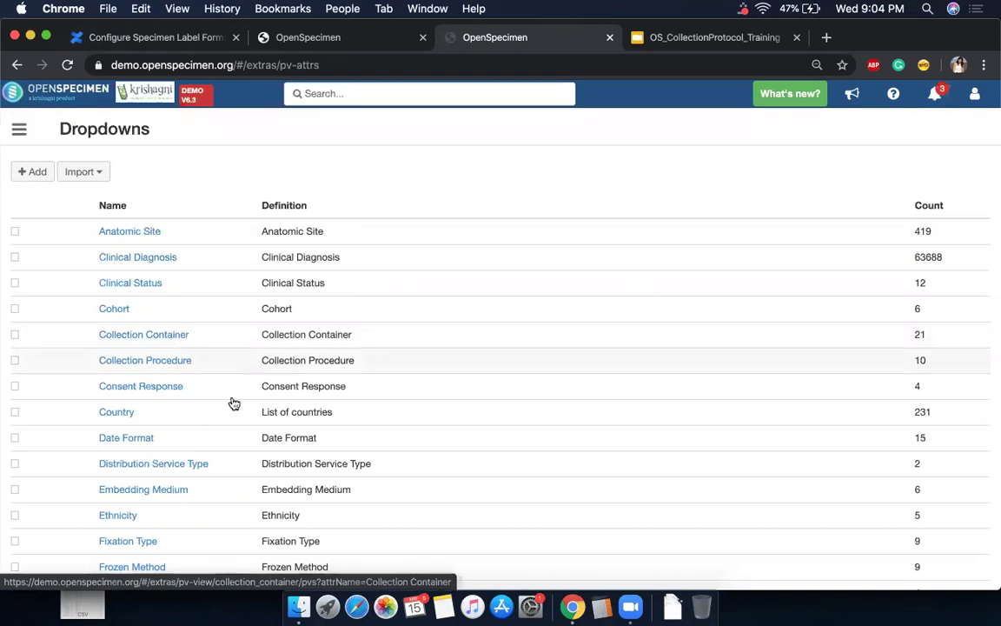
scroll(232, 404, "down", 5)
scroll(157, 517, "down", 3)
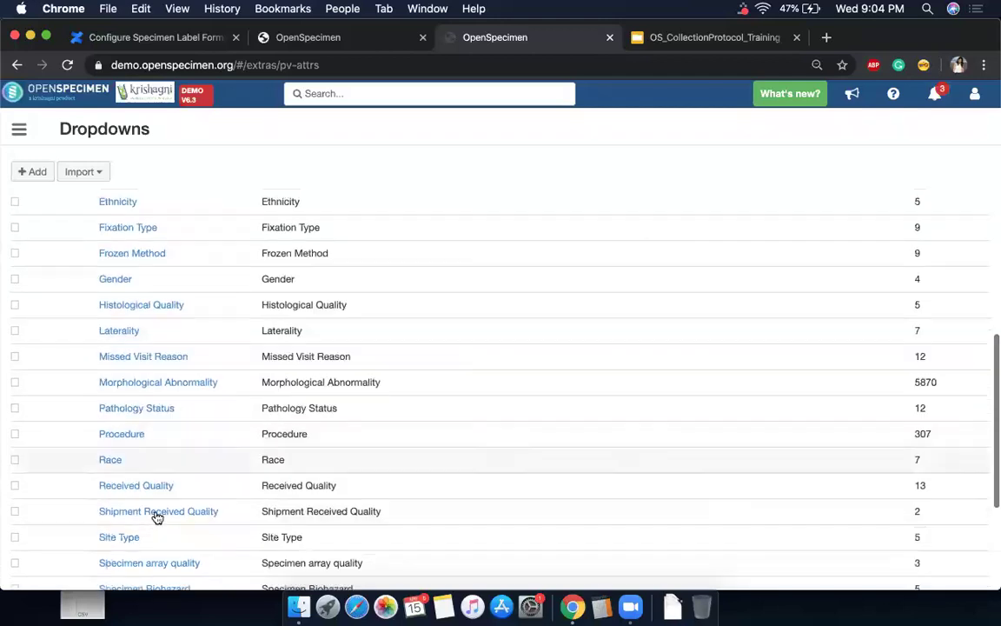
scroll(166, 493, "down", 1)
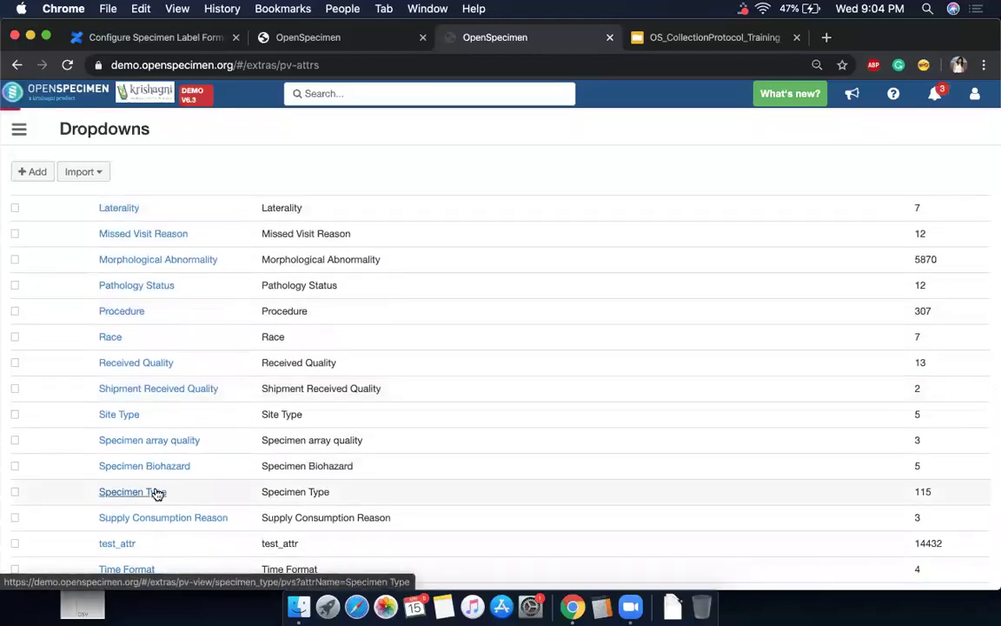
left_click(159, 493)
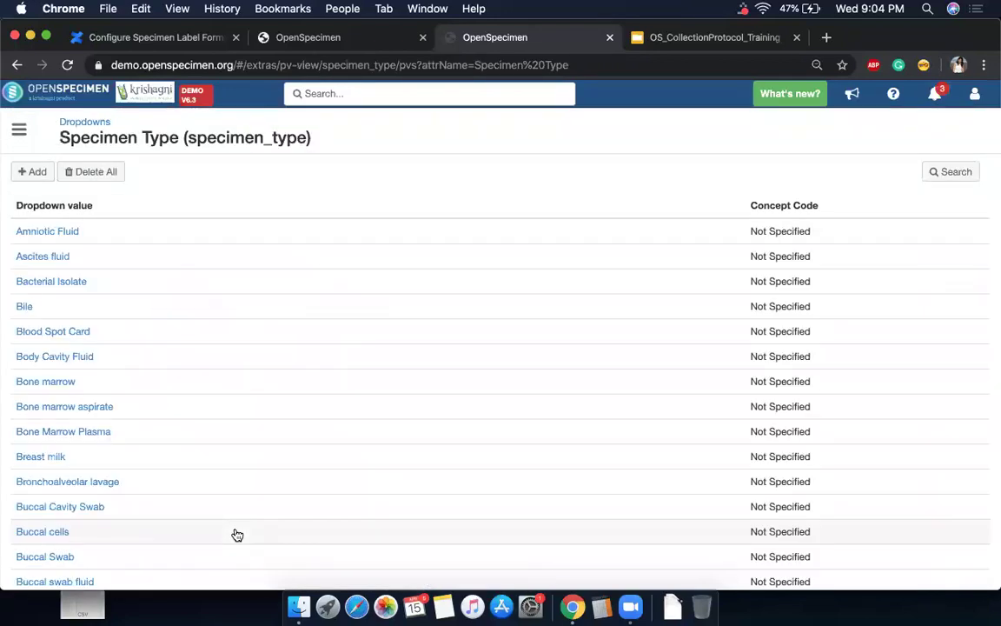
scroll(104, 567, "down", 7)
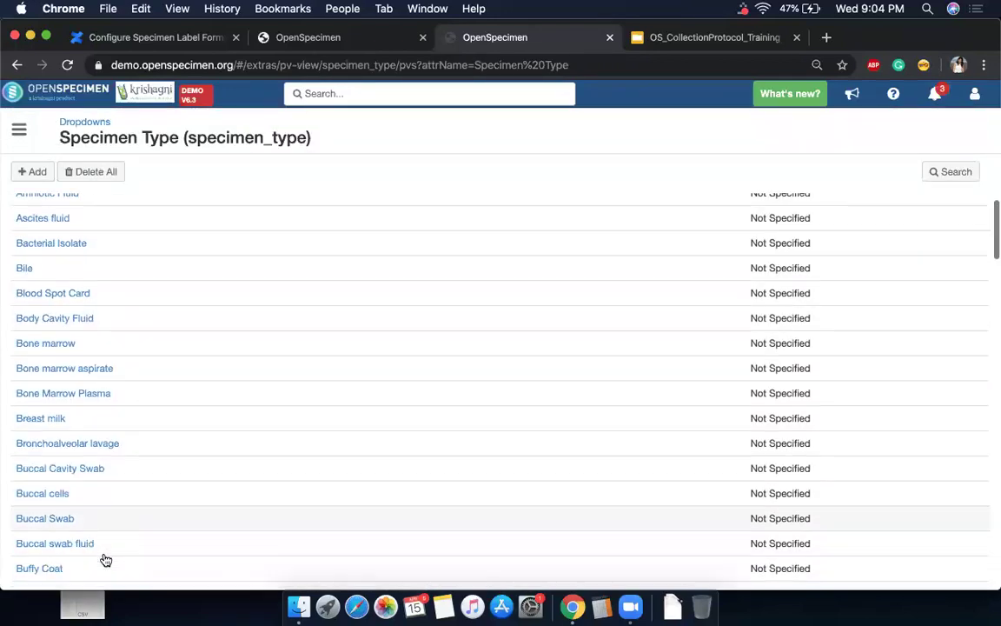
scroll(106, 560, "up", 8)
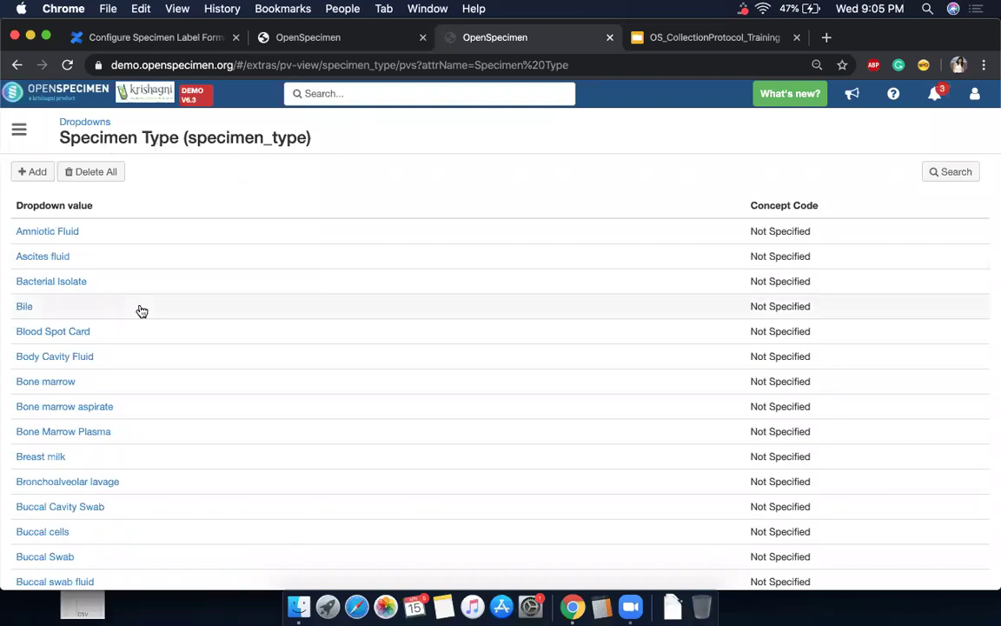
Search the specimen types for "whole" and open Whole Blood to check its abbreviation property.
left_click(941, 173)
type("whole")
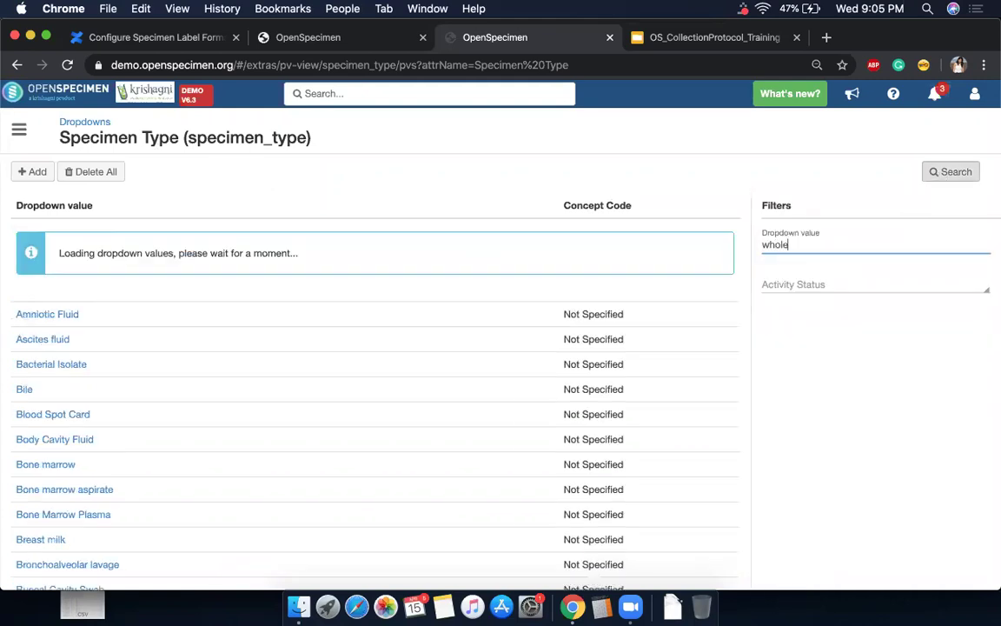
left_click(47, 231)
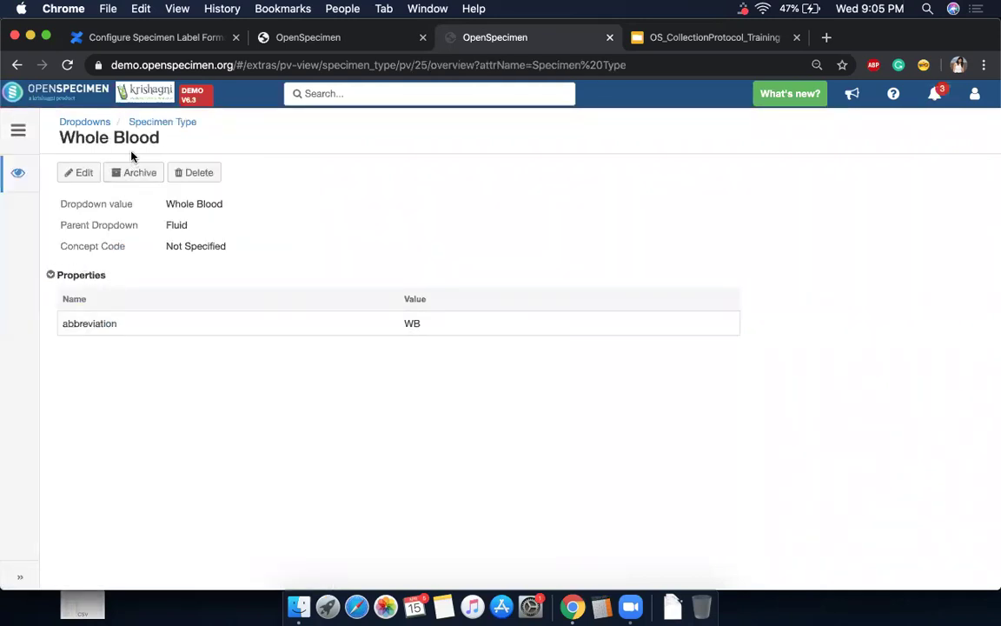
double_click(68, 323)
double_click(410, 324)
left_click(339, 385)
Return to the Specimen Type values, search for "plas" and open Plasma to check its abbreviation property.
left_click(334, 38)
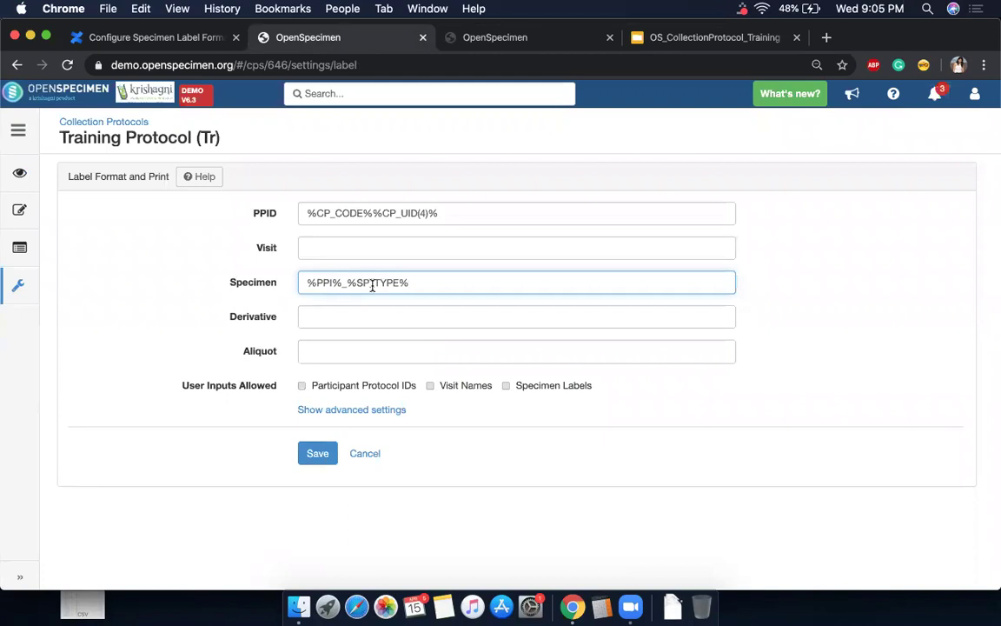
left_click(530, 37)
left_click(153, 121)
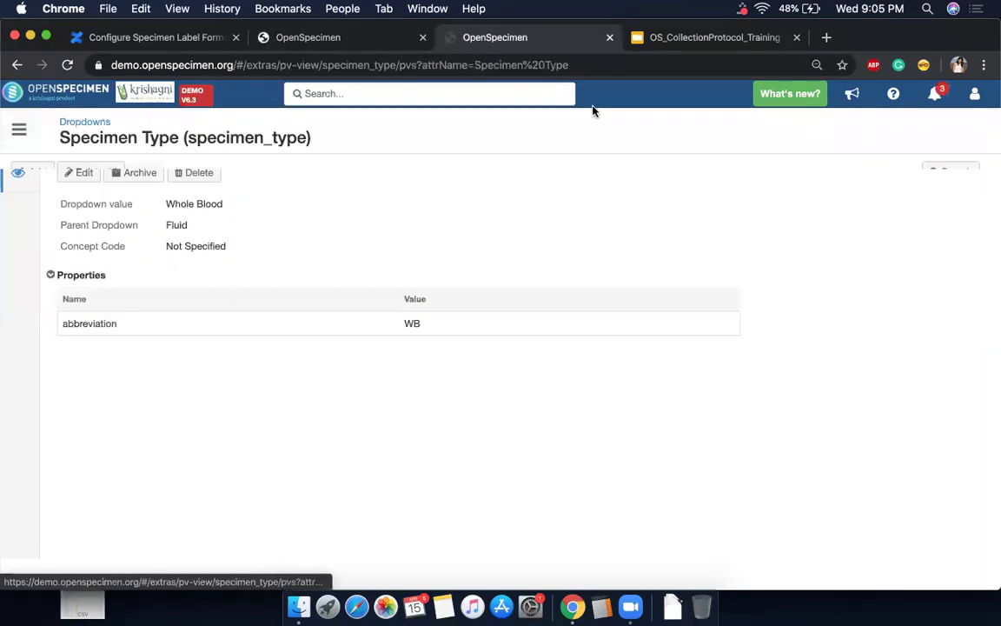
left_click(956, 173)
type("plas")
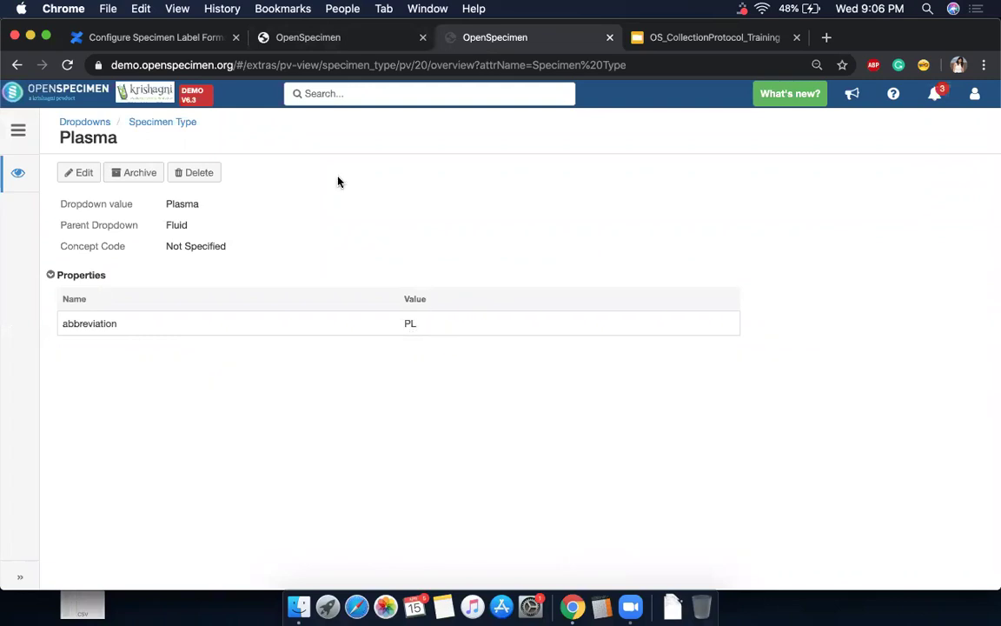
Examine the wiki's specimen label token table for the unique sequence number tokens, from SP_TYPE down to CP_CODE.
left_click(305, 38)
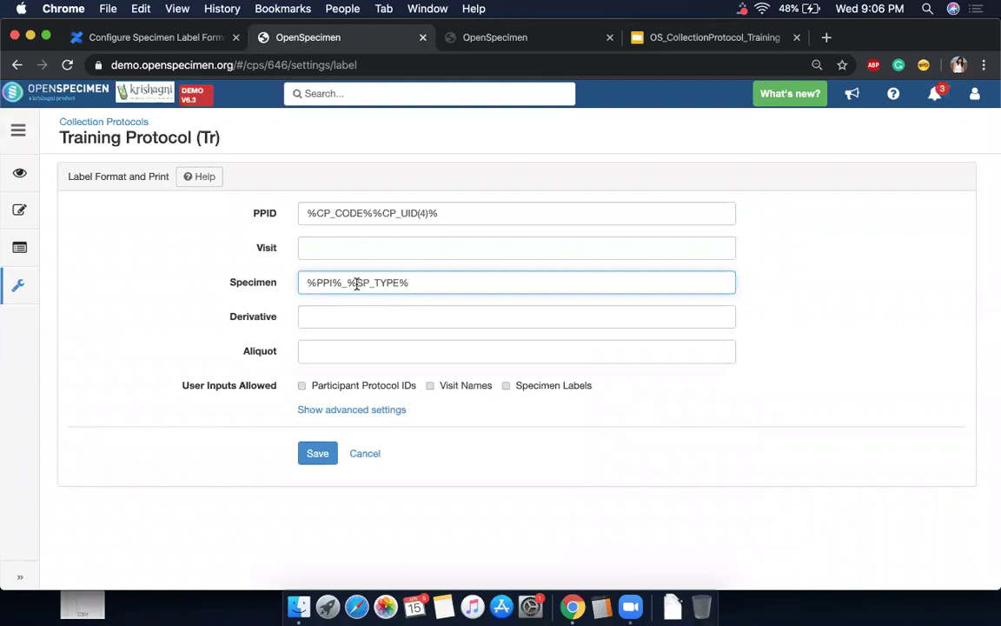
left_click(165, 38)
left_click(331, 379)
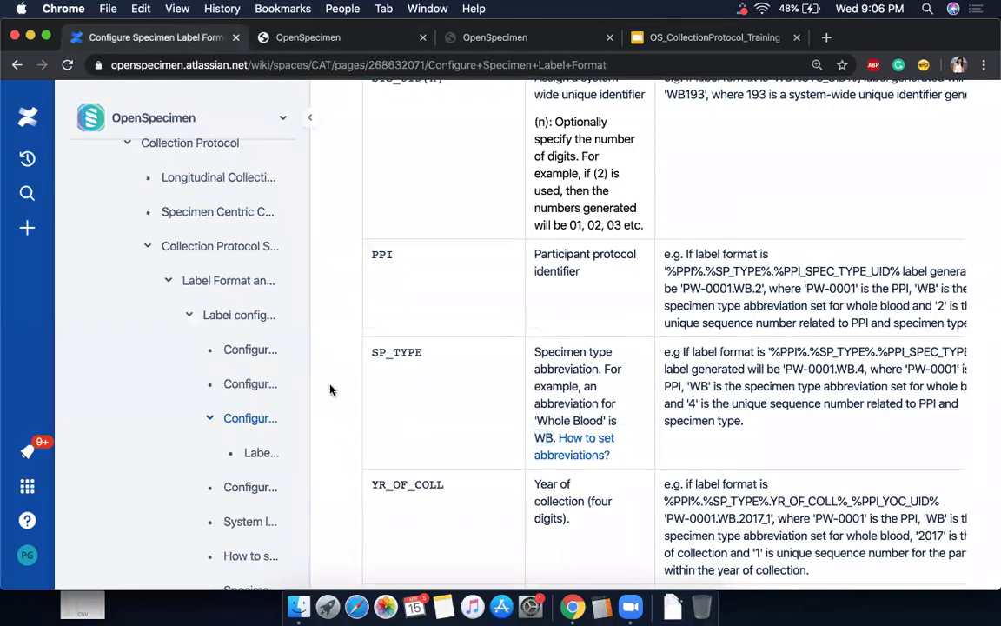
scroll(330, 388, "down", 6)
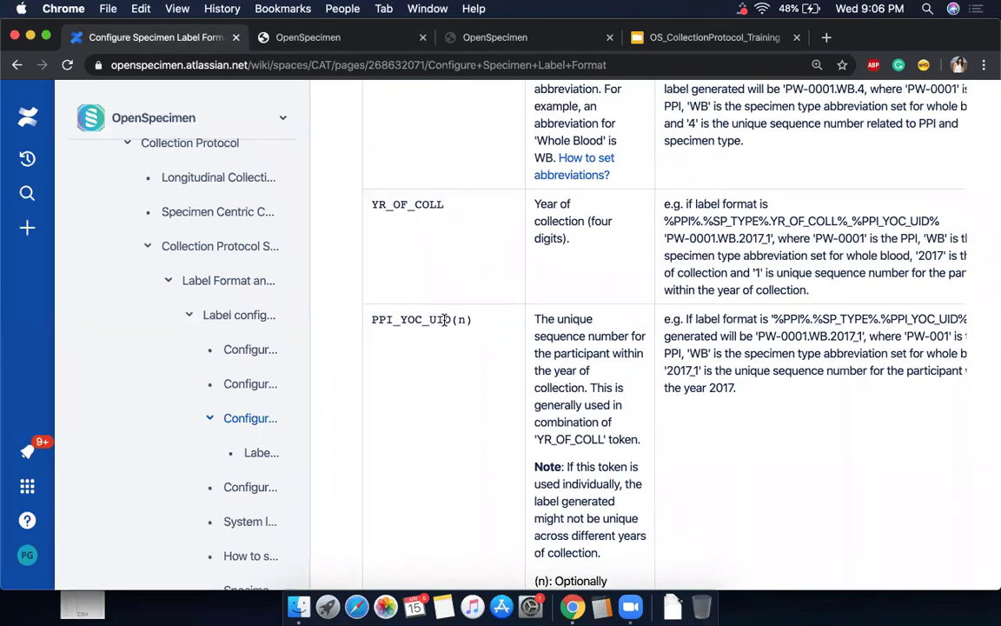
scroll(424, 422, "down", 5)
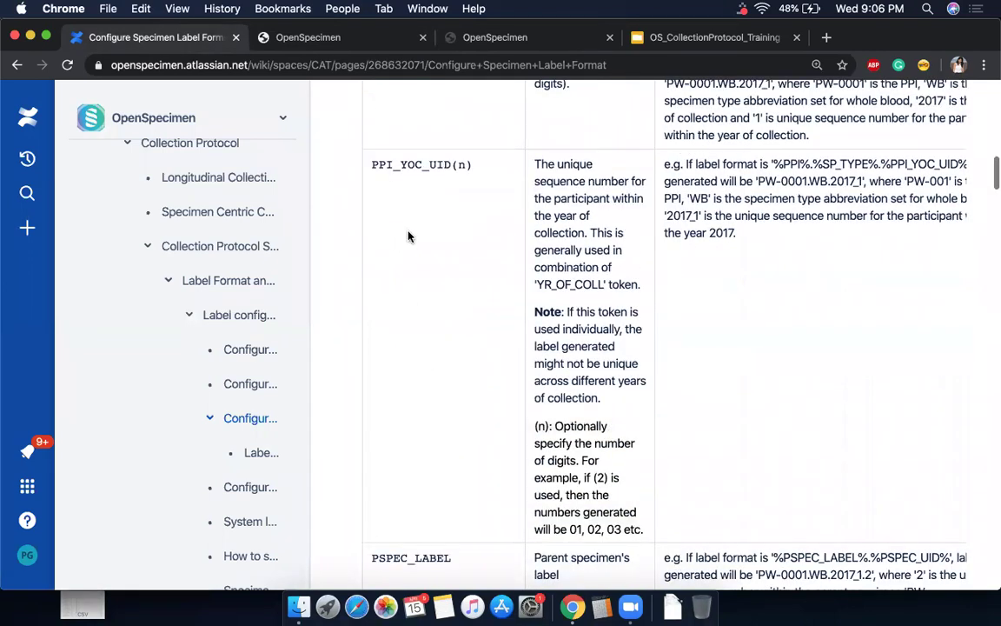
scroll(481, 441, "down", 10)
scroll(483, 442, "down", 12)
scroll(483, 441, "down", 8)
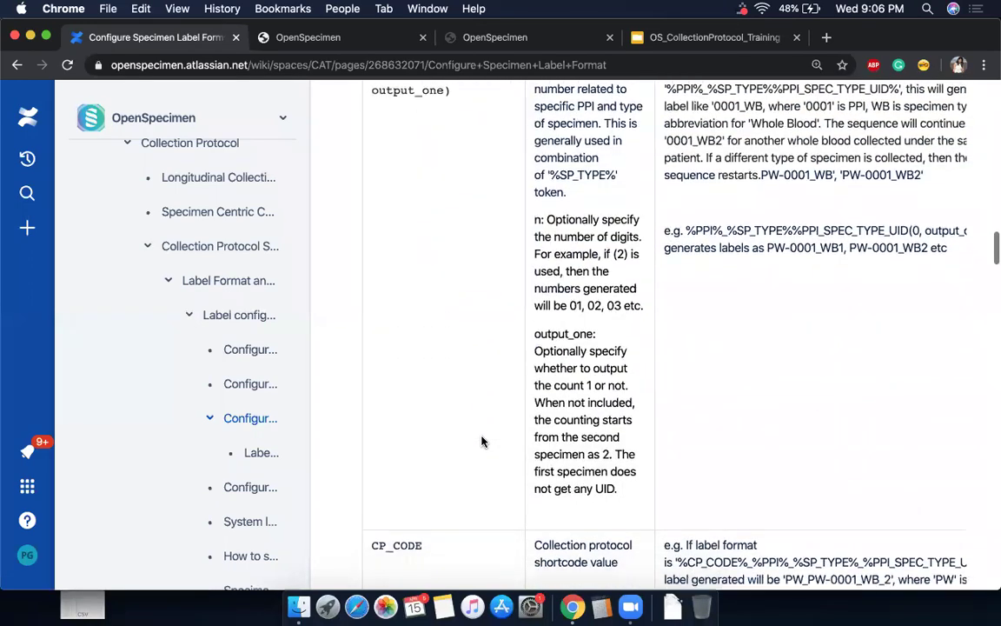
Complete the Specimen label format as %PPI%_%SP_TYPE%%PPI_UID% and copy the same format into the Derivative label format.
left_click(325, 37)
type("%PPI%_%SP_TYPE%%")
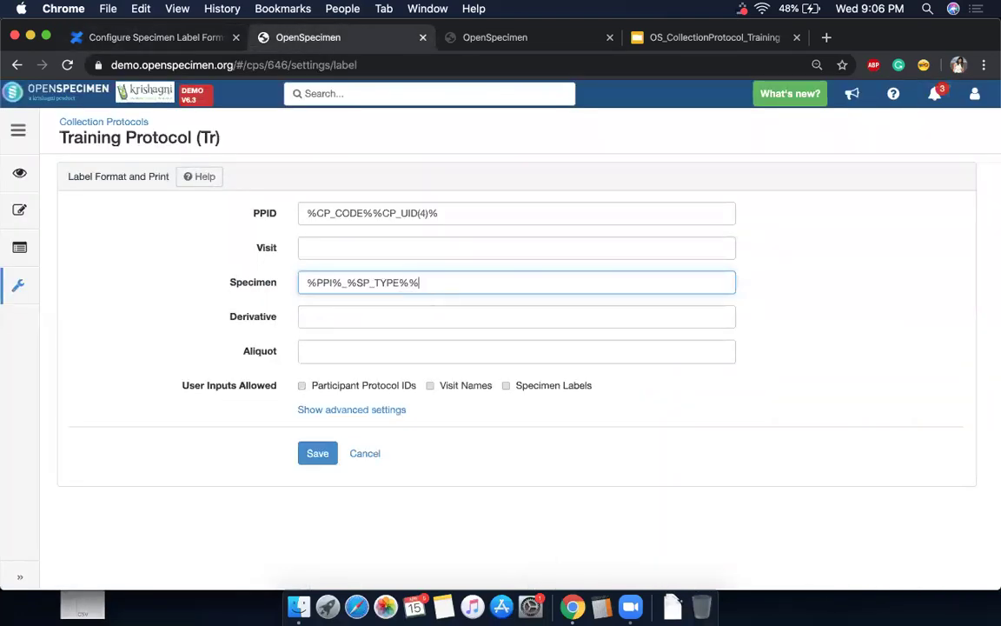
type("PPI_UID%")
key("cmd+a")
key("cmd+c")
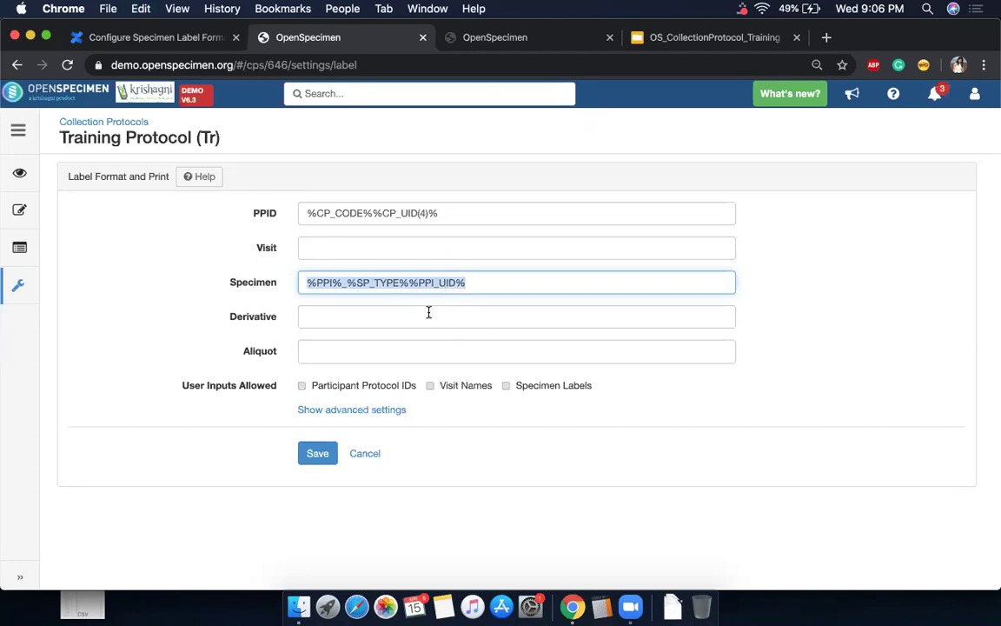
left_click(429, 318)
key("cmd+v")
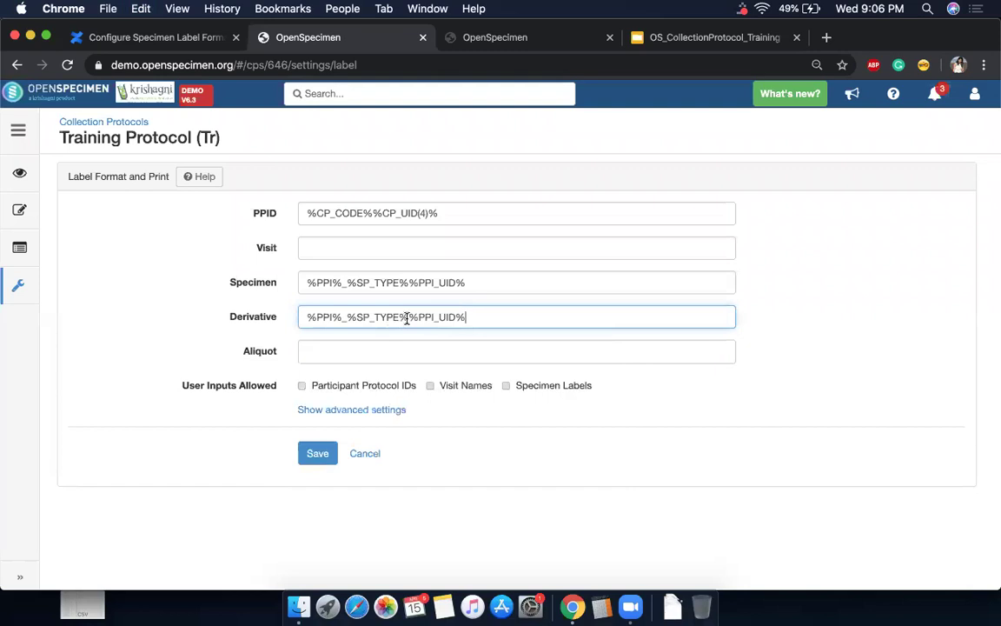
Set the Aliquot label format to %PSPEC_LABEL%.%PSPEC_UID%.
left_click(404, 349)
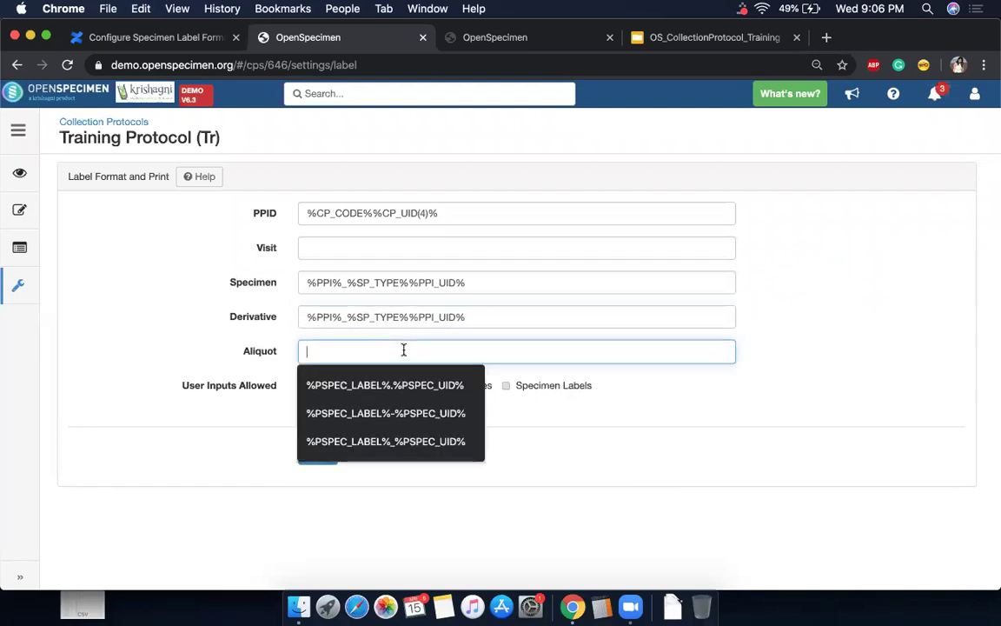
type("%PSPEC_Labe")
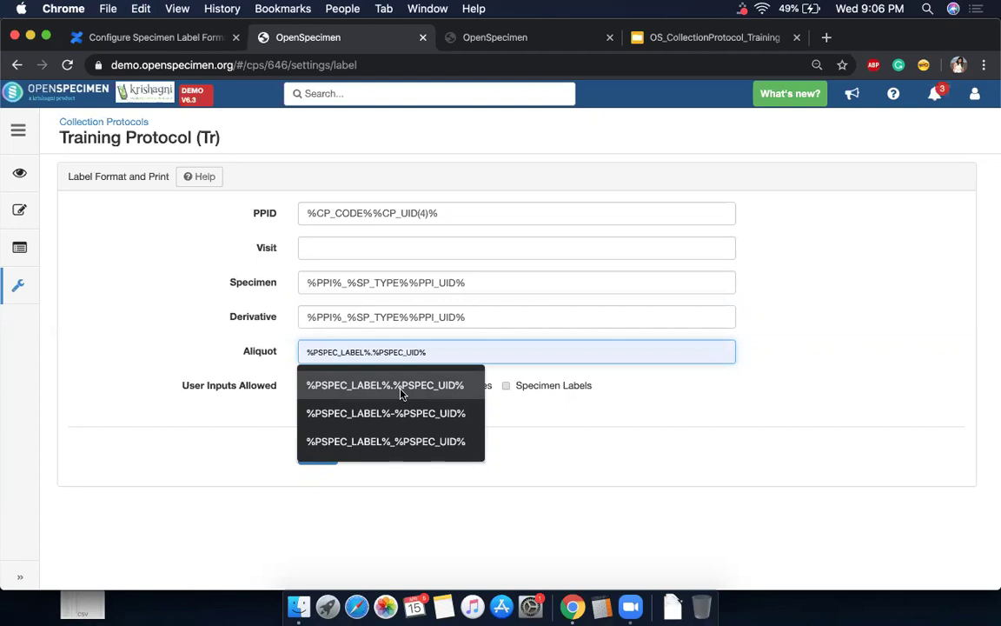
left_click(400, 394)
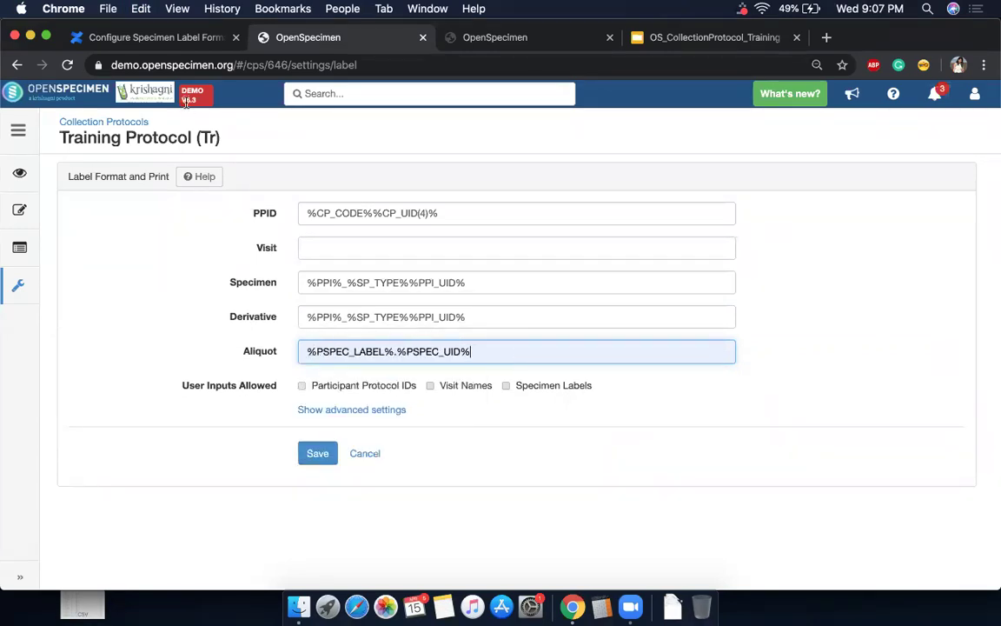
Compare the label formats with the Example Label Formats slide and the wiki's PSPEC_LABEL and PSPEC_UID token descriptions.
left_click(150, 39)
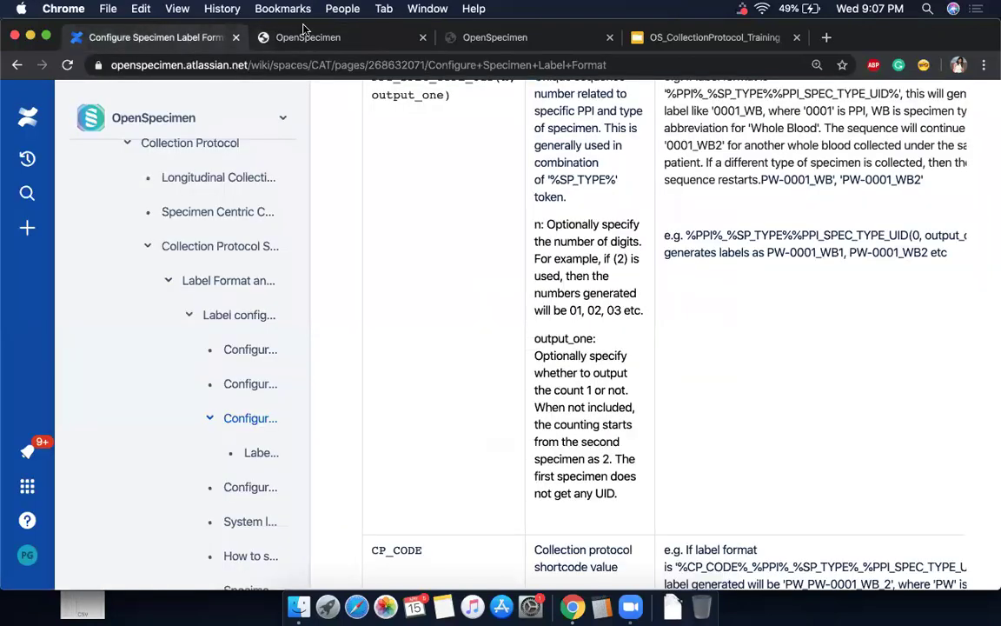
left_click(276, 35)
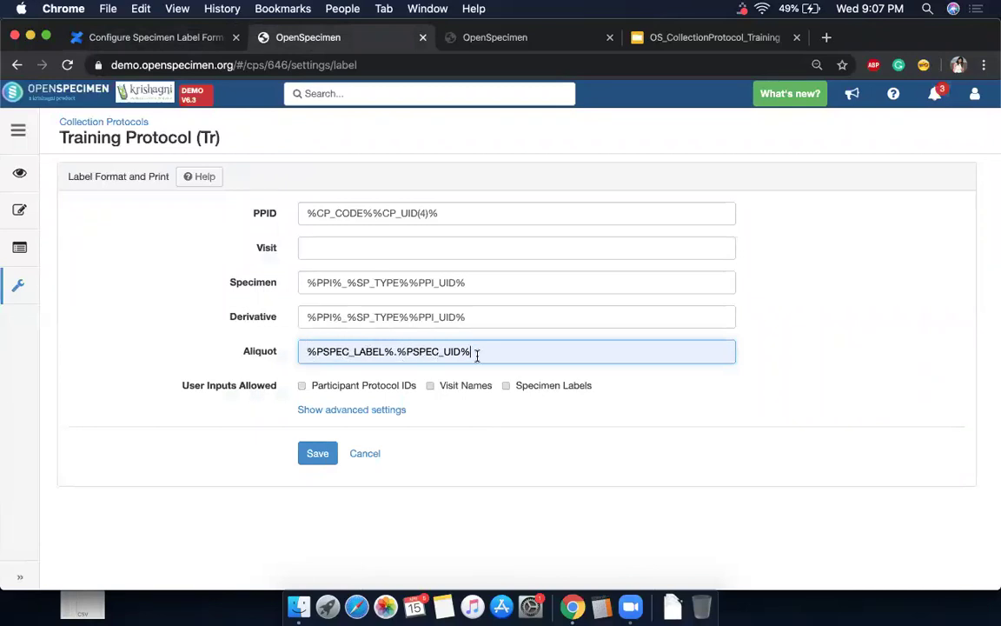
left_click(674, 37)
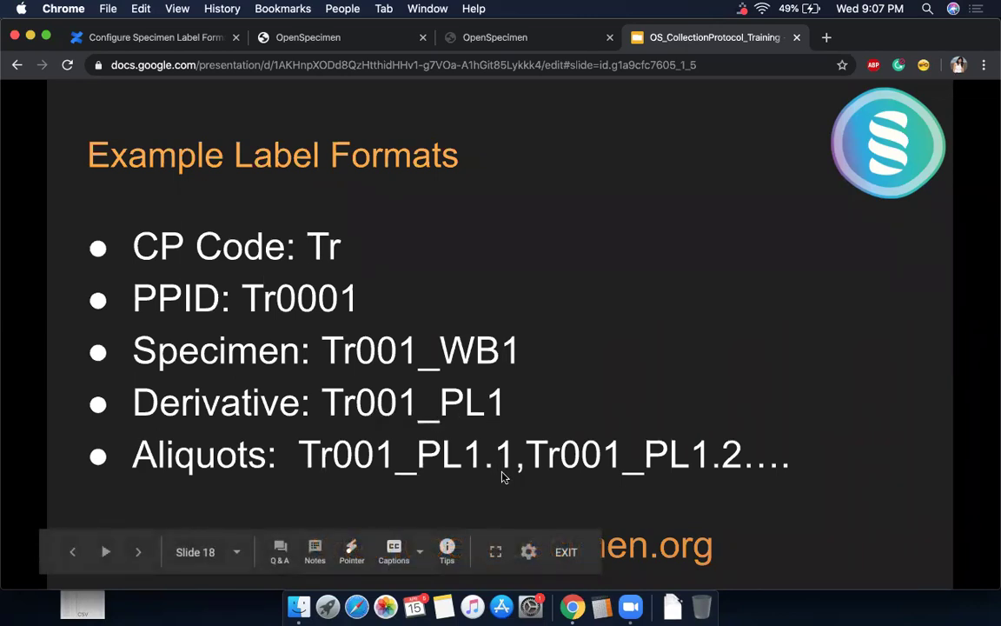
left_click(322, 38)
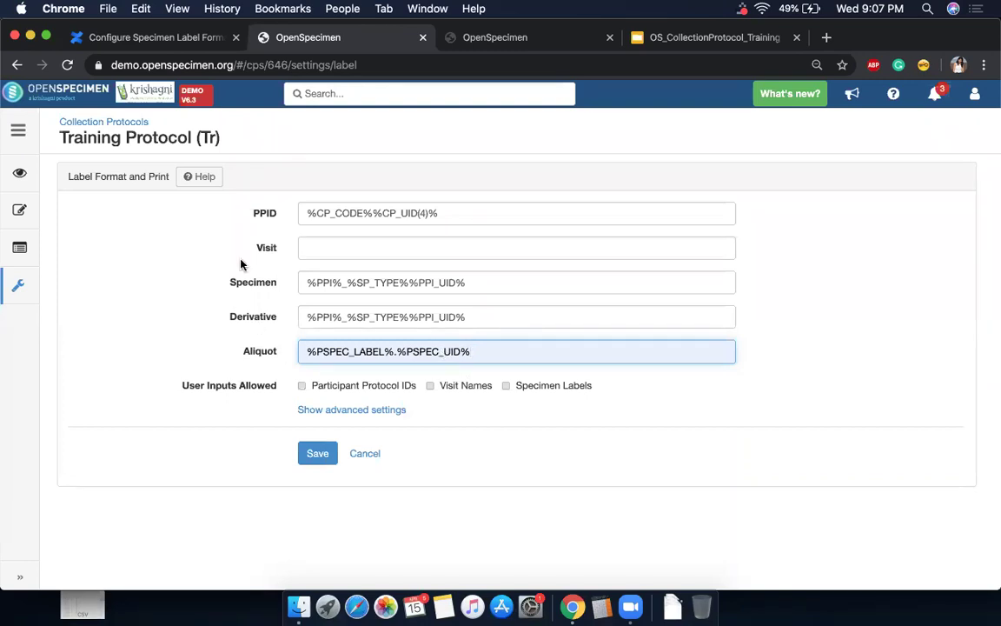
left_click(196, 37)
scroll(482, 431, "up", 10)
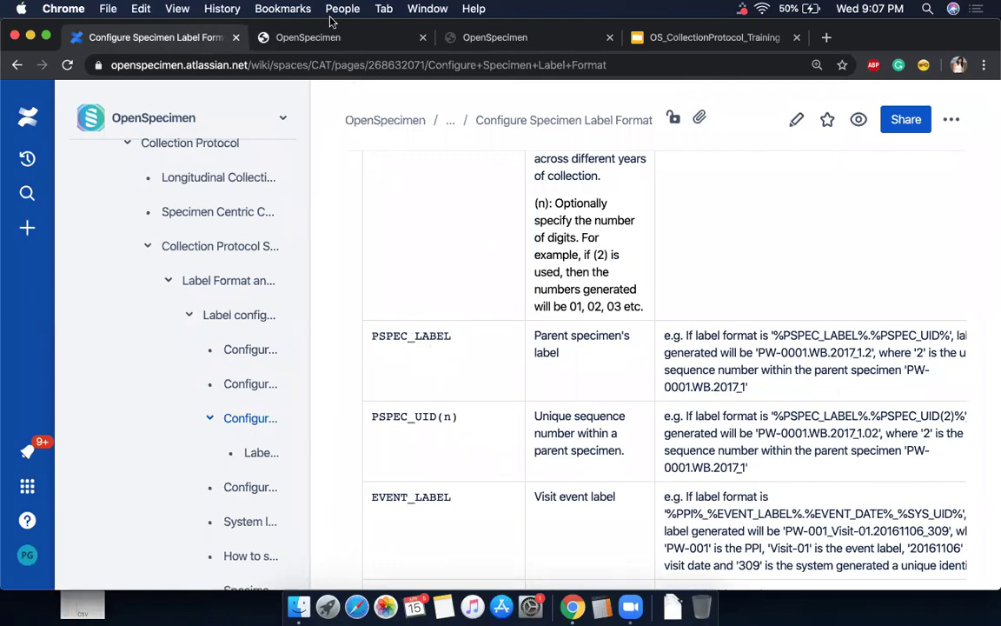
left_click(306, 36)
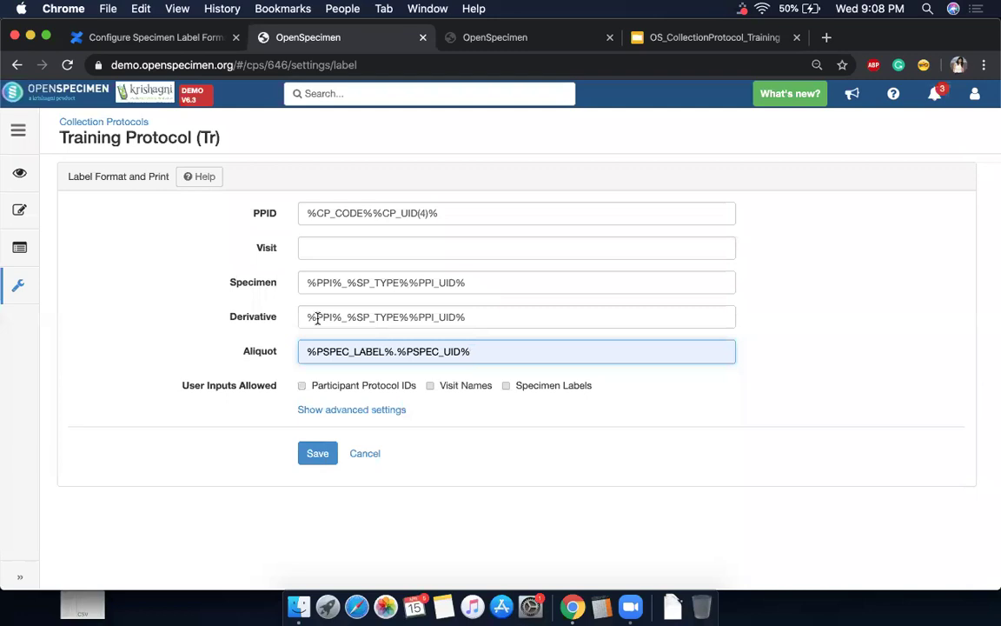
Show the advanced label settings and review the user input, miscellaneous, visit print and specimen print options.
left_click(346, 412)
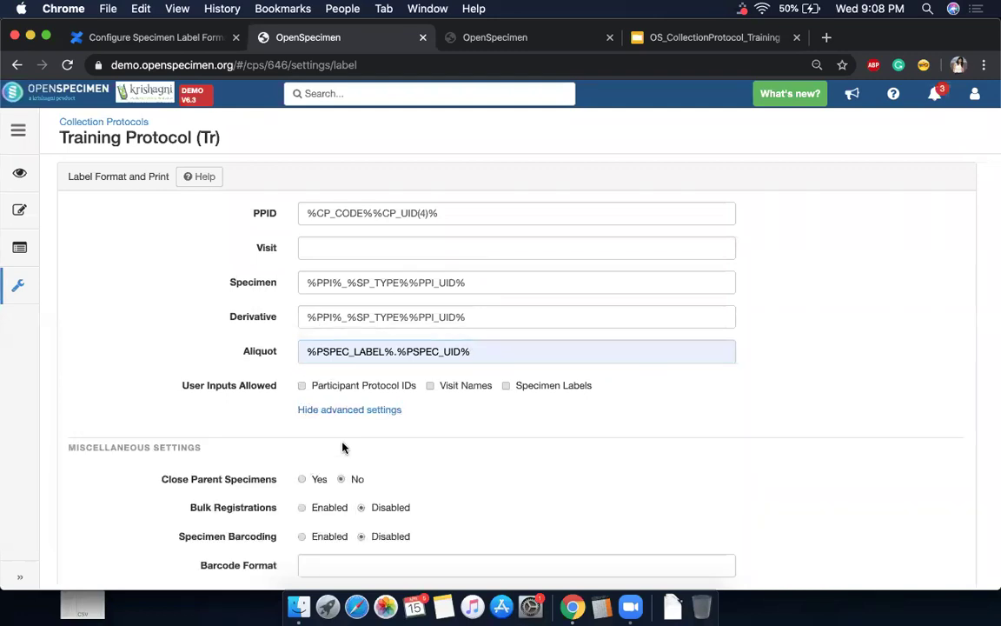
scroll(342, 444, "down", 4)
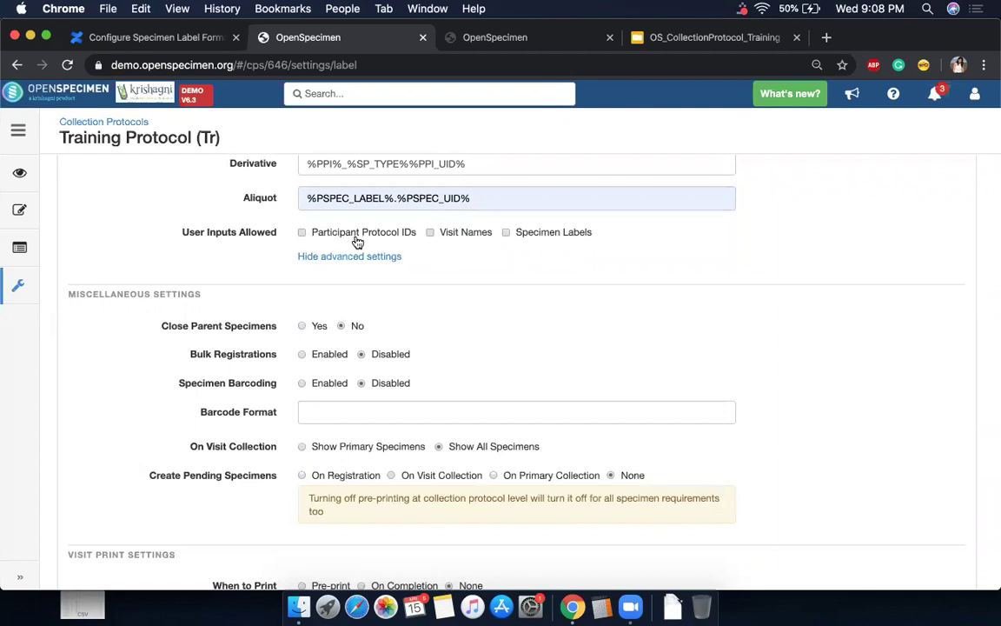
scroll(356, 242, "up", 4)
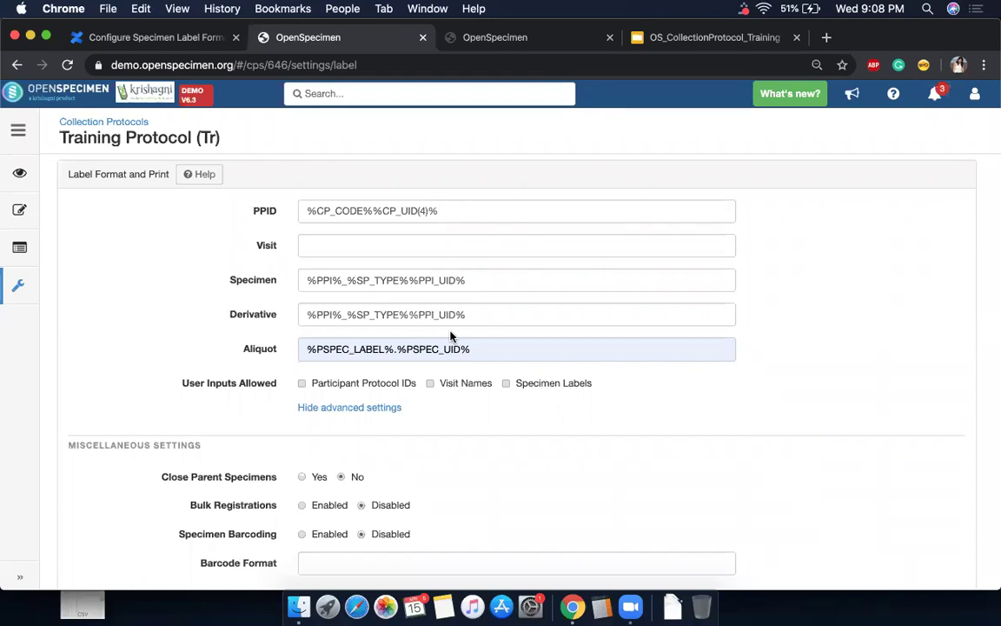
scroll(452, 336, "down", 5)
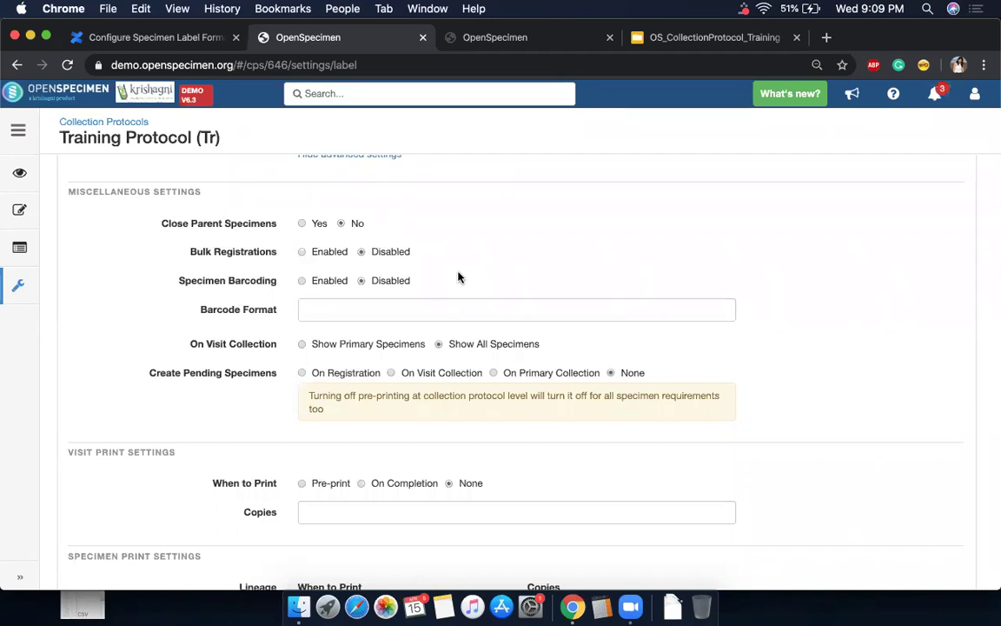
left_click(355, 310)
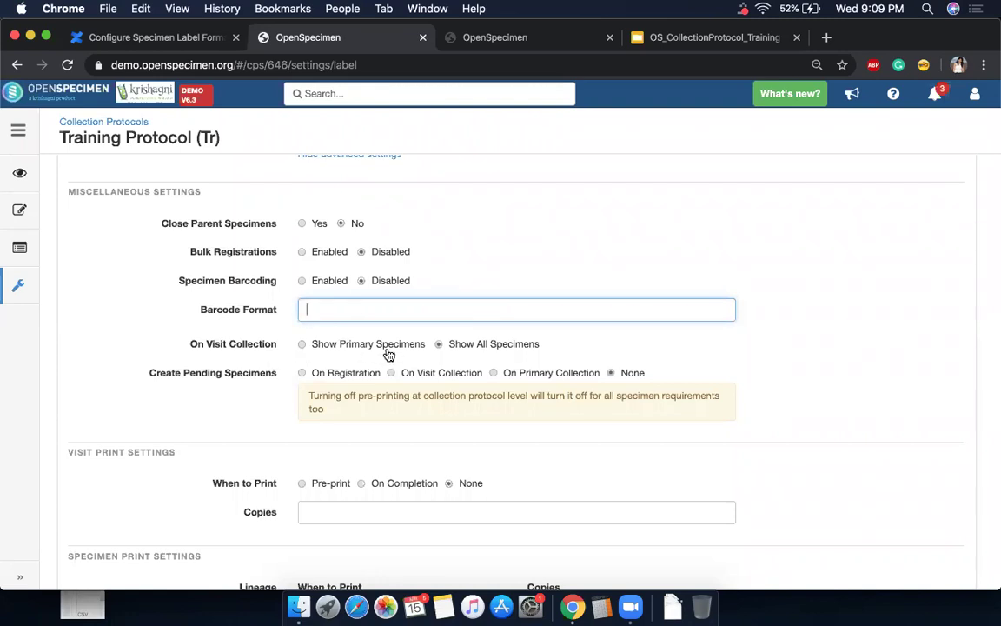
scroll(240, 508, "down", 4)
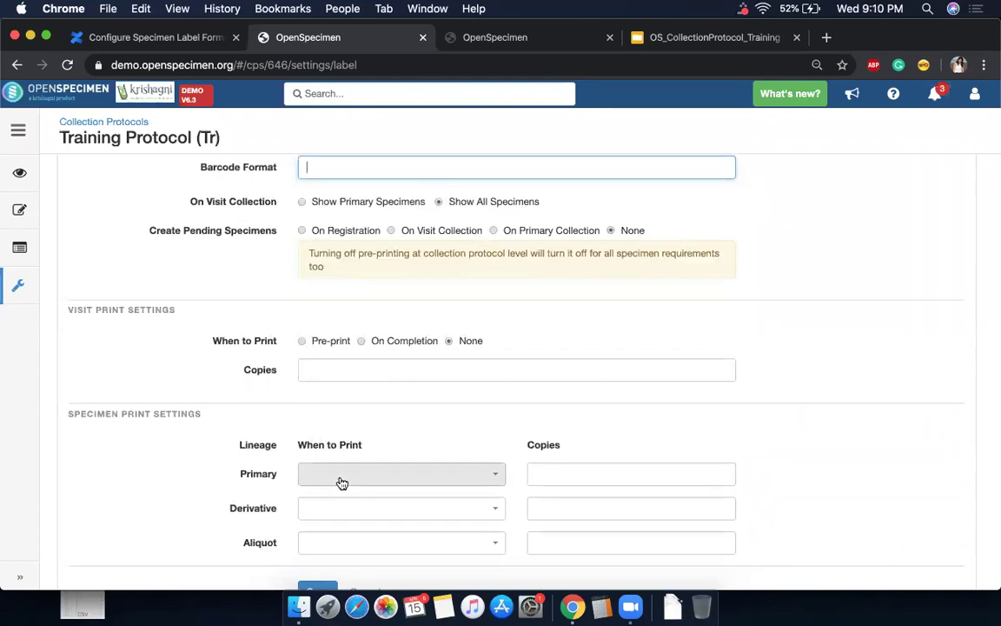
Set Create Pending Specimens to On Registration and the visit labels' When to Print option to Pre-print.
left_click(414, 473)
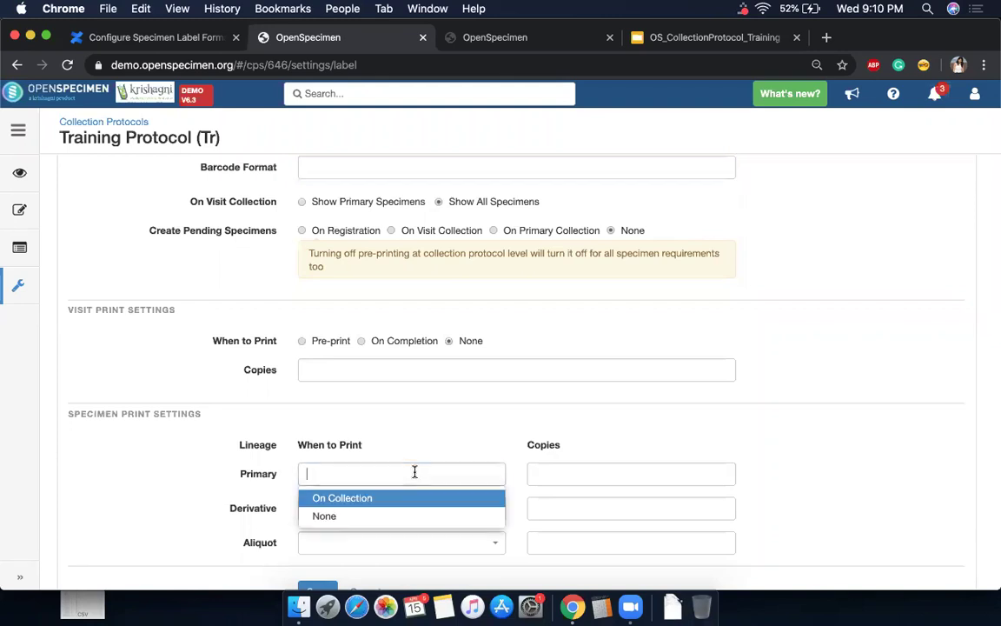
left_click(302, 230)
left_click(303, 300)
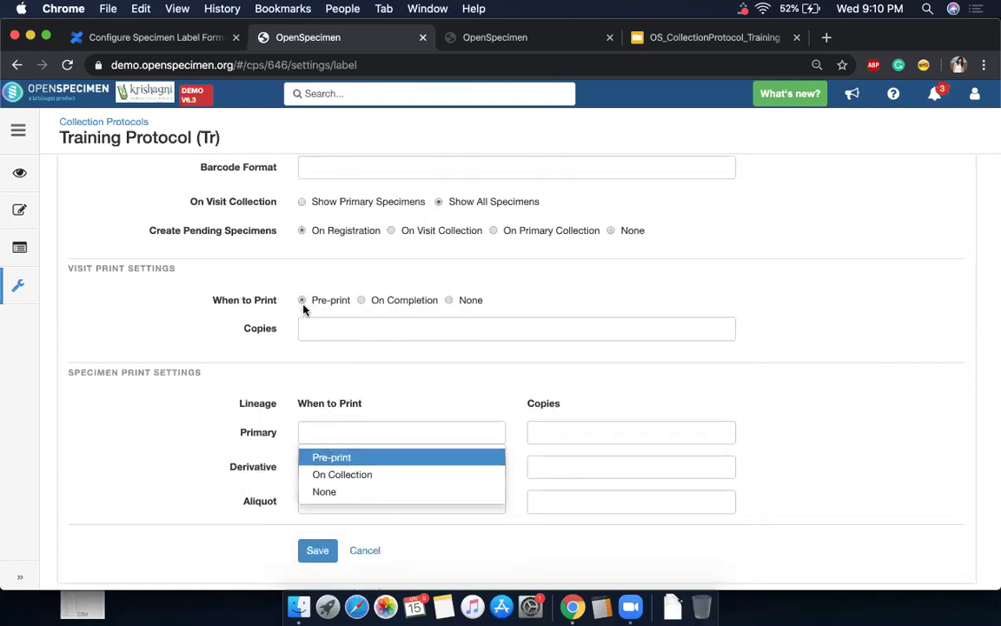
Set When to Print to Pre-print for Primary and Aliquot specimens, and save the label settings.
left_click(346, 462)
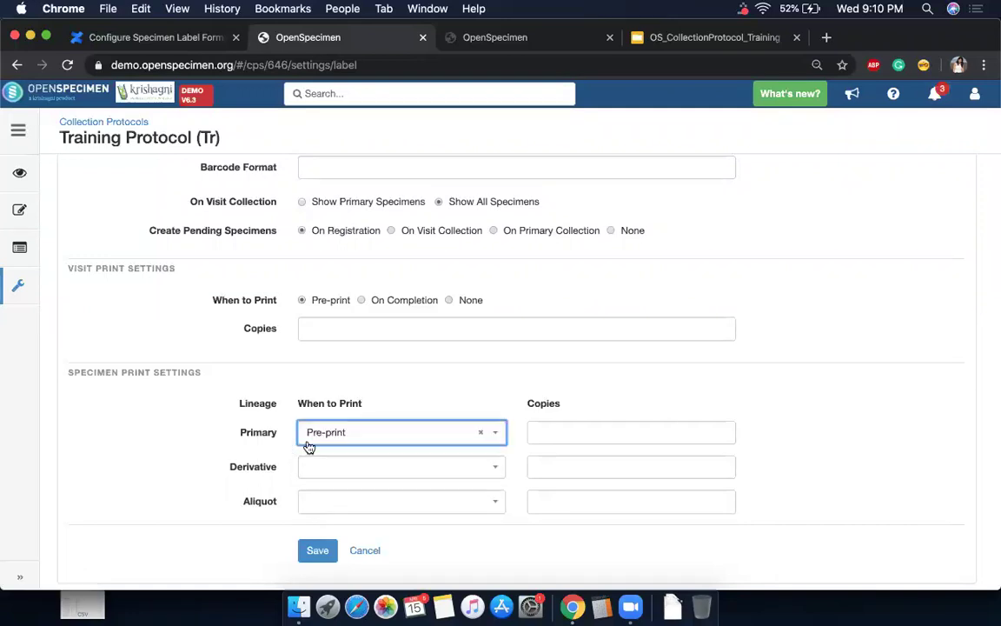
left_click(337, 503)
left_click(355, 528)
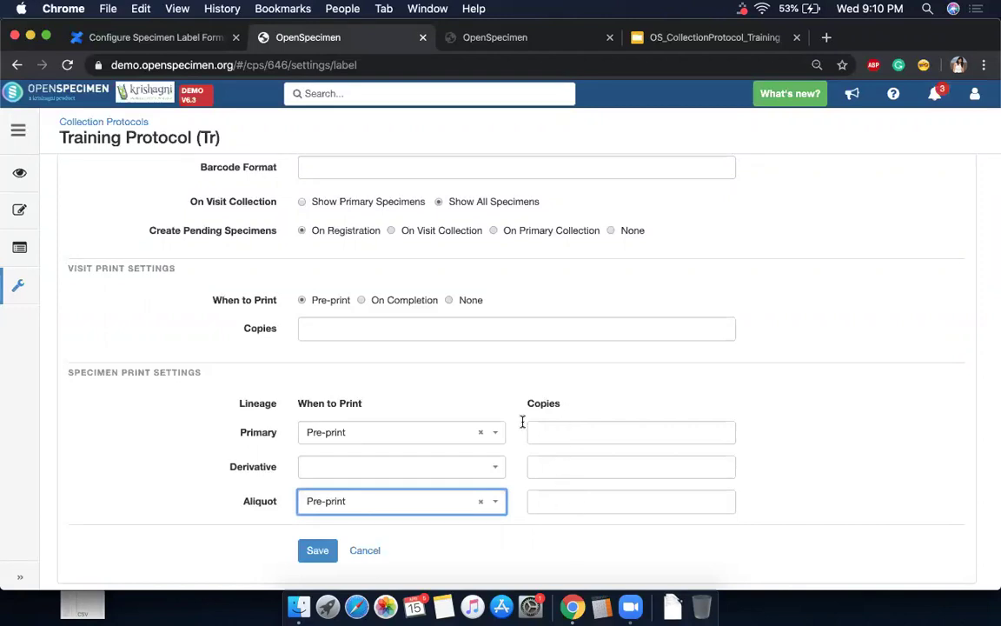
left_click(318, 552)
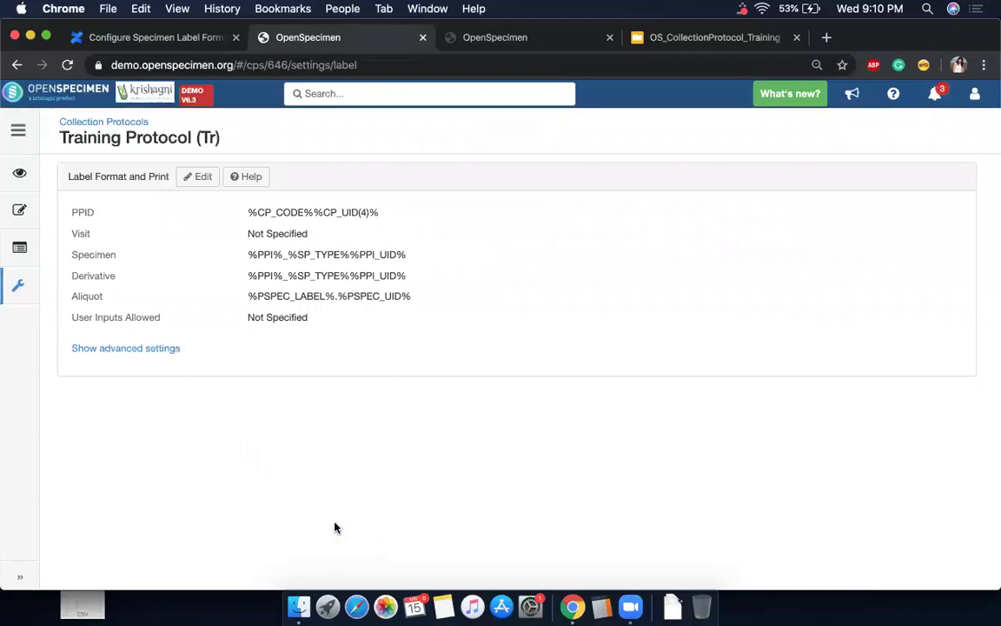
Show the advanced settings of the saved label configuration and review the miscellaneous, visit print and specimen print values.
left_click(130, 349)
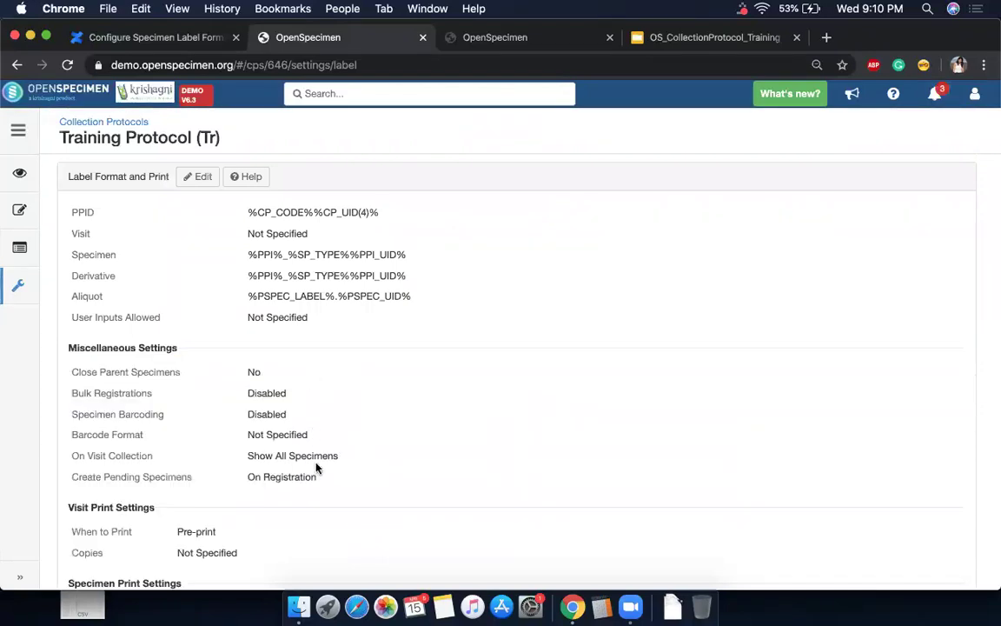
scroll(317, 469, "down", 3)
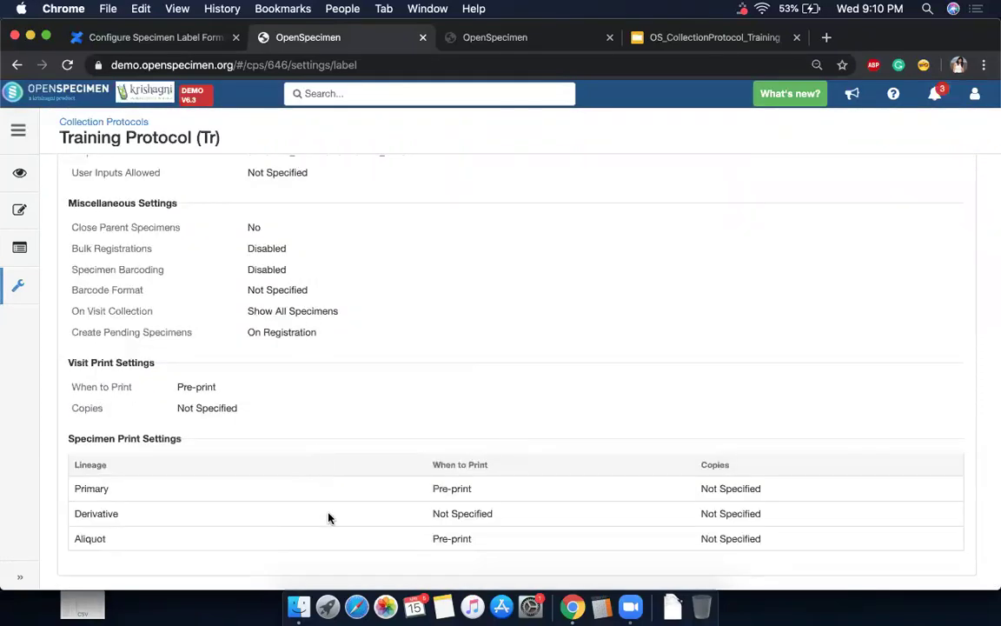
scroll(328, 518, "up", 3)
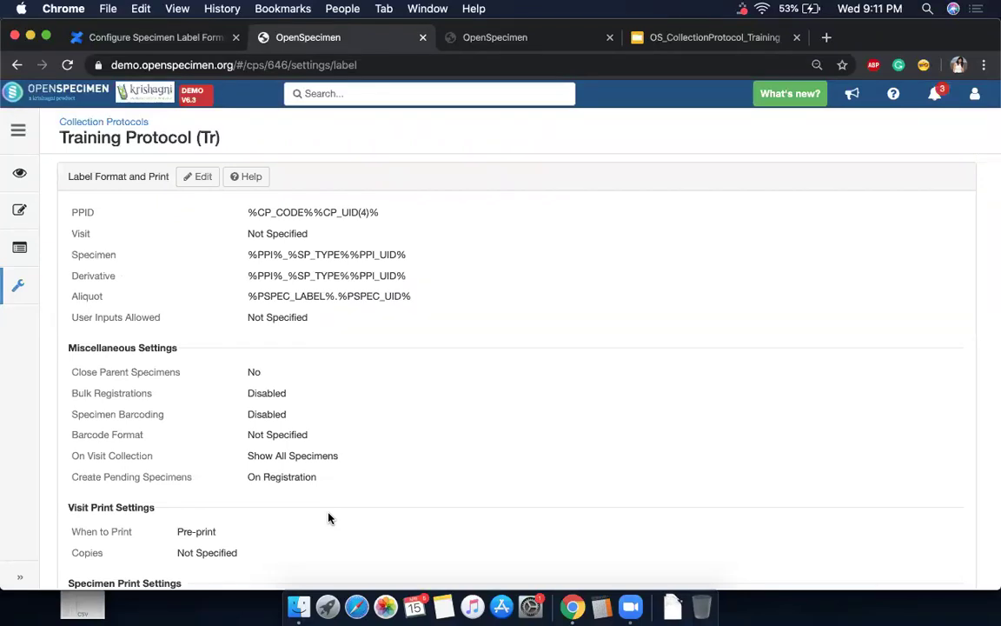
scroll(329, 518, "down", 3)
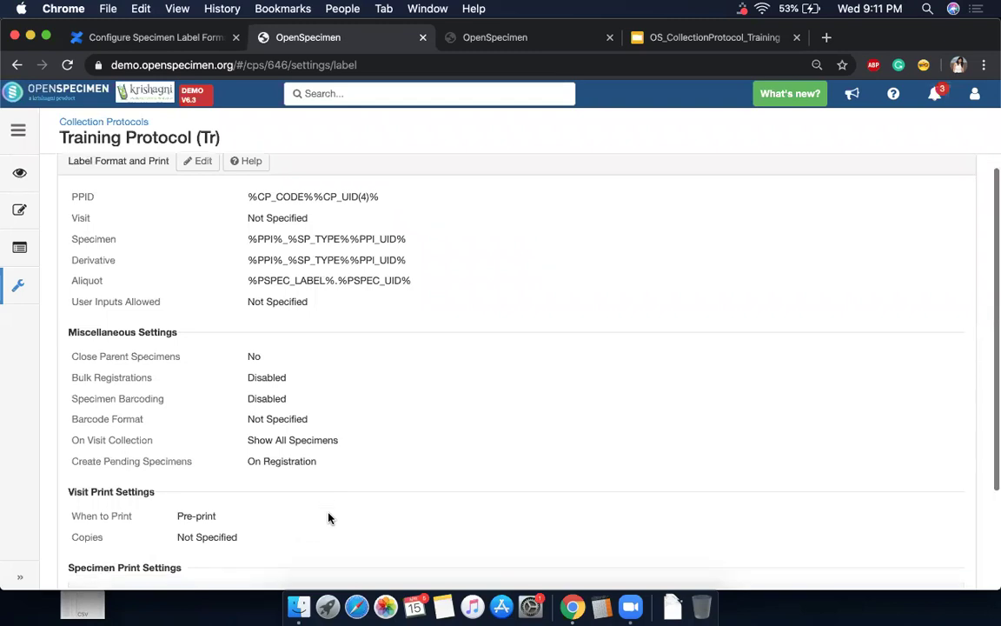
Search the OpenSpecimen wiki for "prin" and open the Label printing configuration page.
left_click(132, 39)
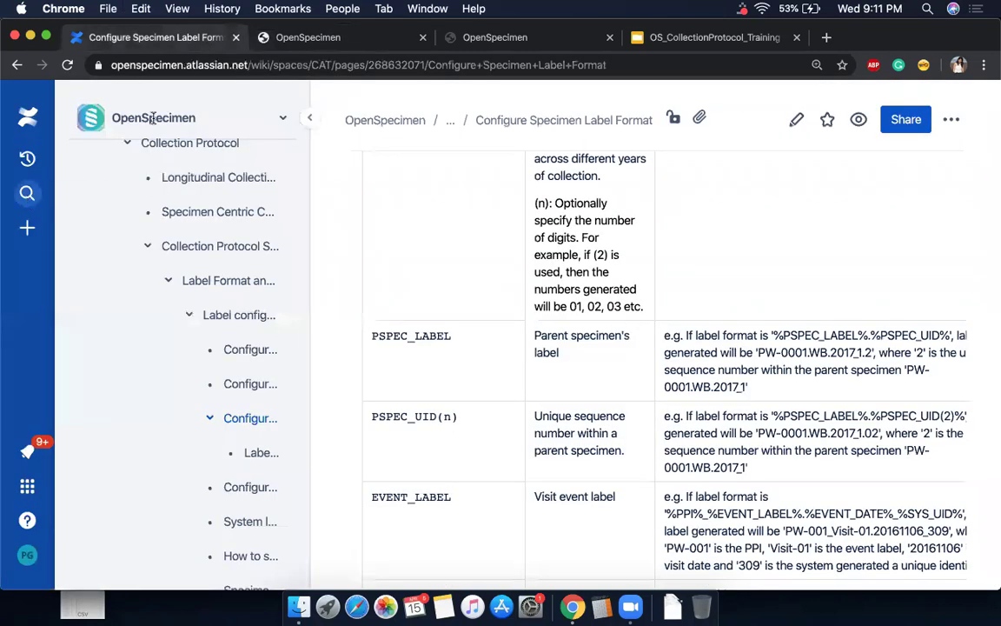
type("/")
type("prin")
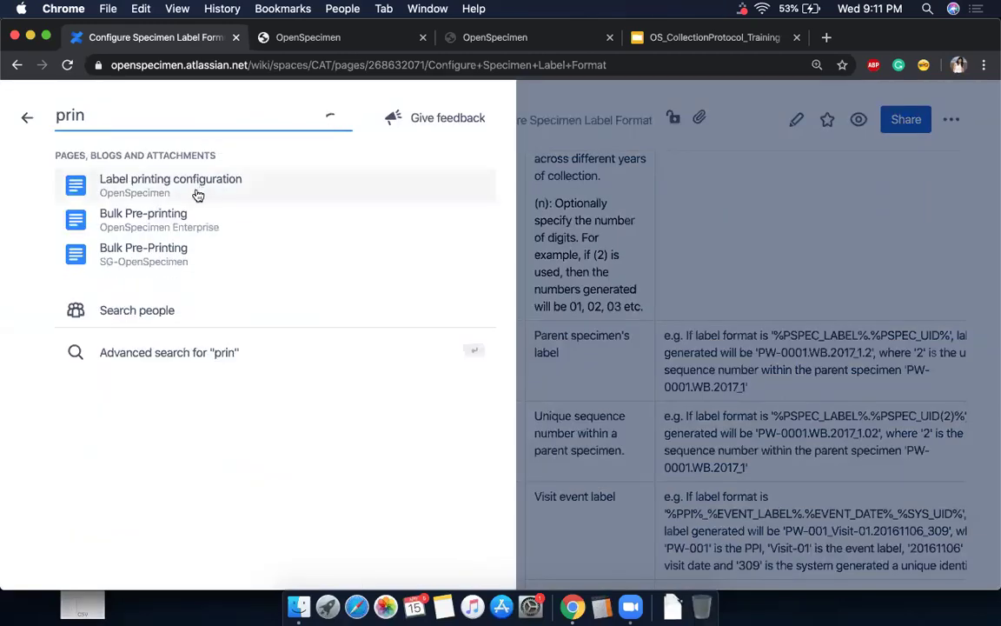
left_click(196, 193)
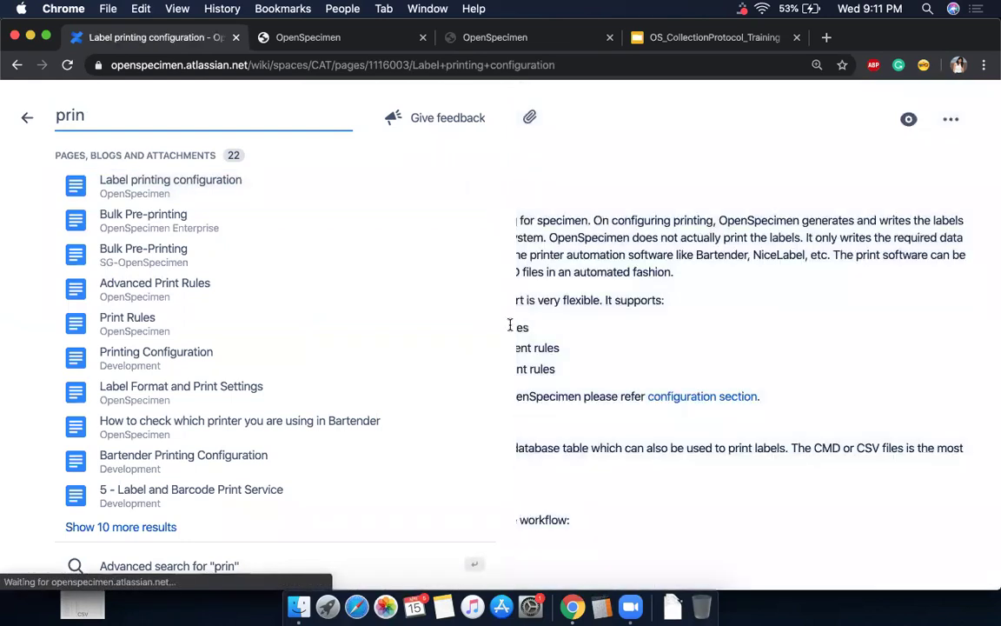
Skim the wiki's label printing configuration page, then switch back to OpenSpecimen and review the protocol's saved label formats, including the aliquot format.
scroll(511, 329, "down", 8)
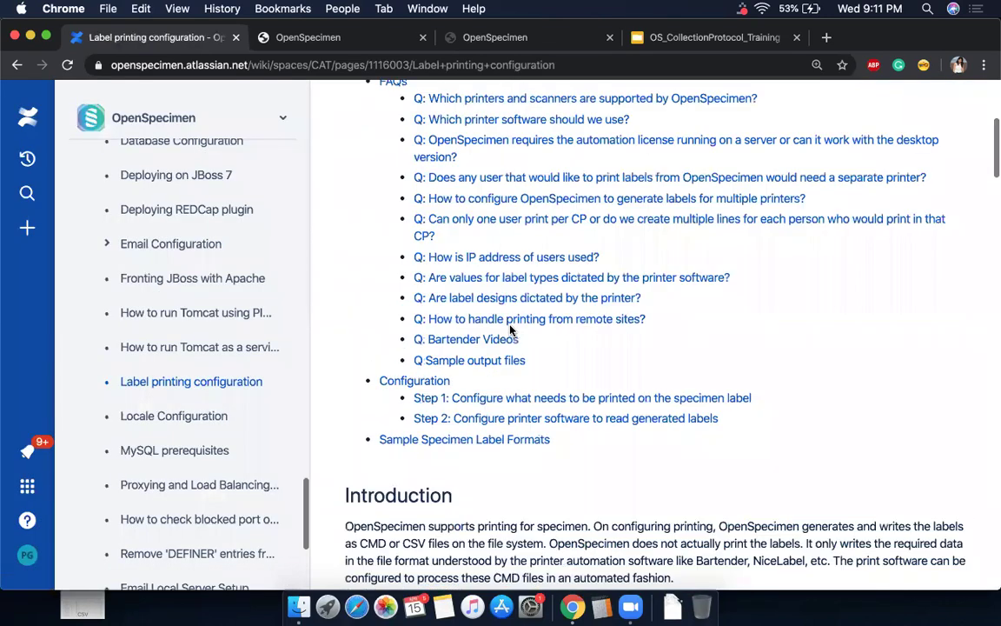
scroll(511, 329, "up", 4)
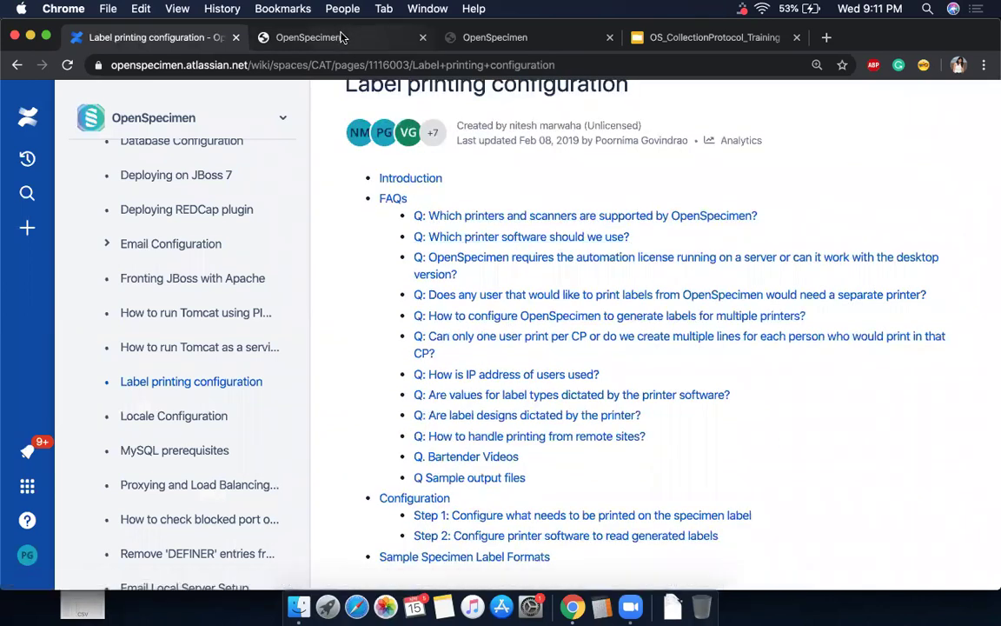
left_click(341, 36)
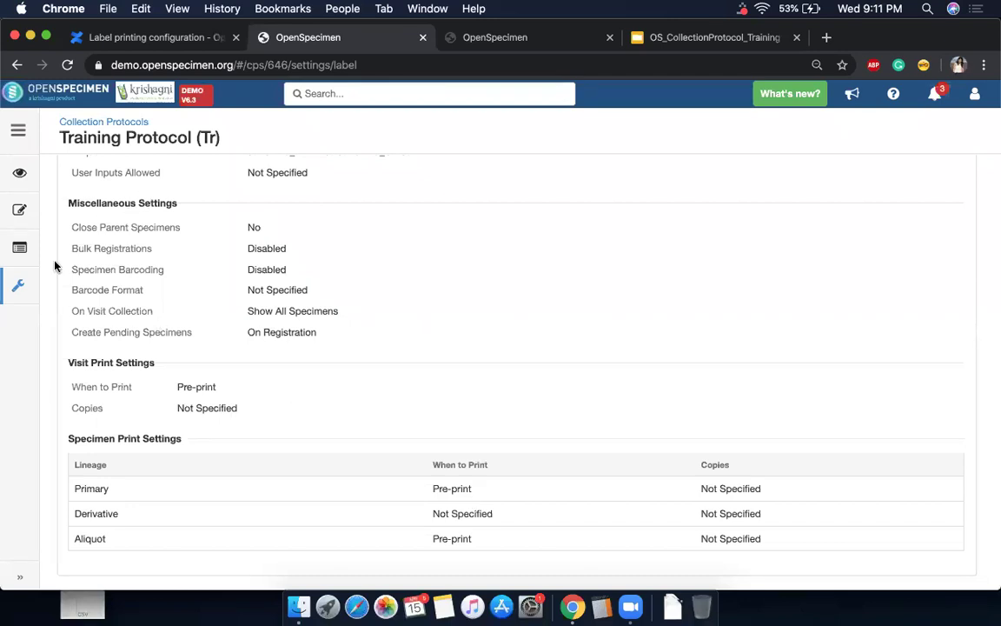
scroll(242, 263, "up", 3)
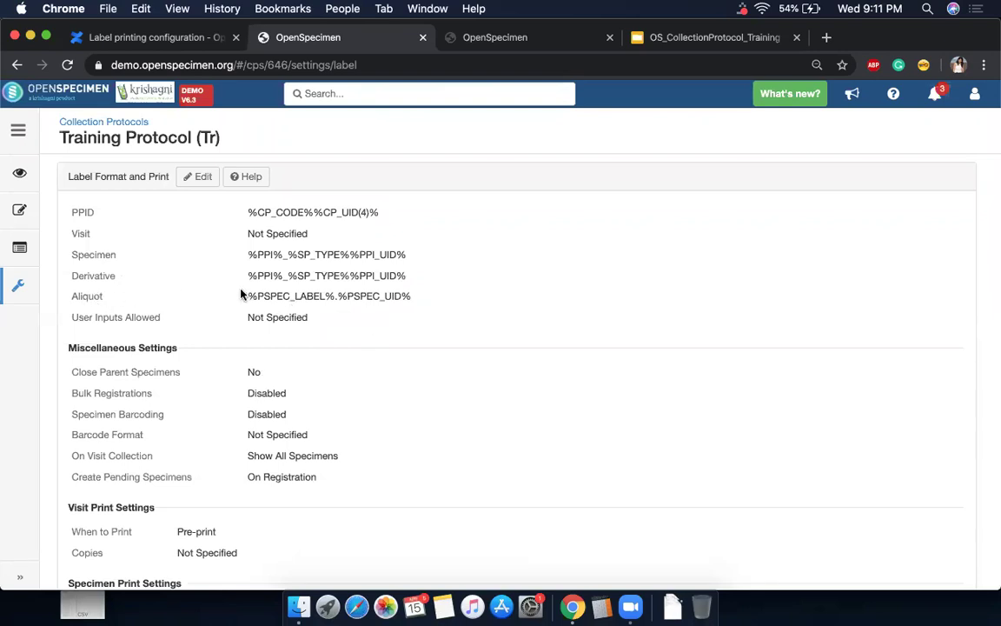
left_click_drag(249, 294, 436, 299)
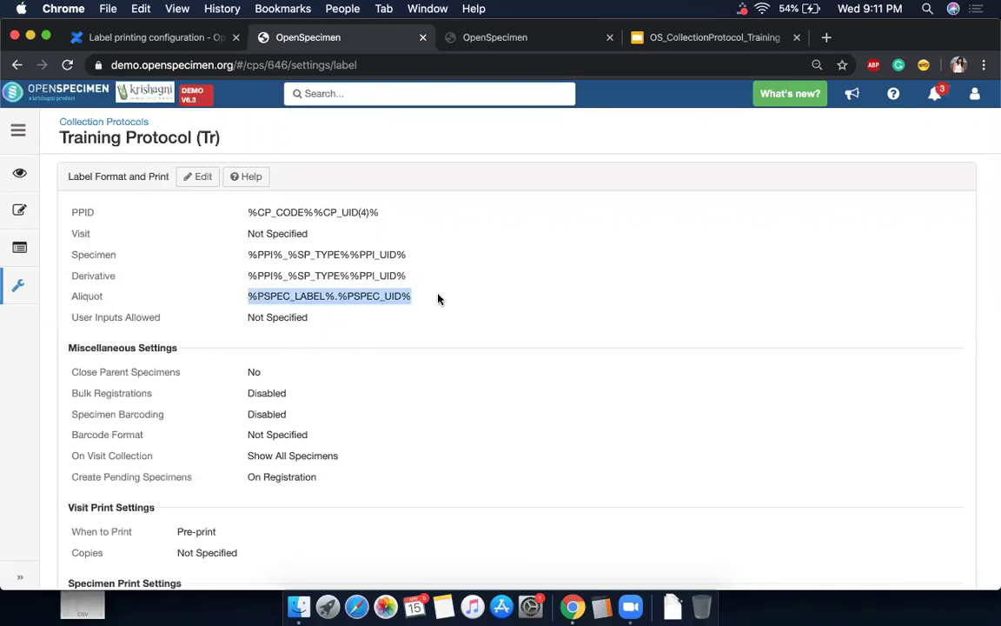
left_click(434, 296)
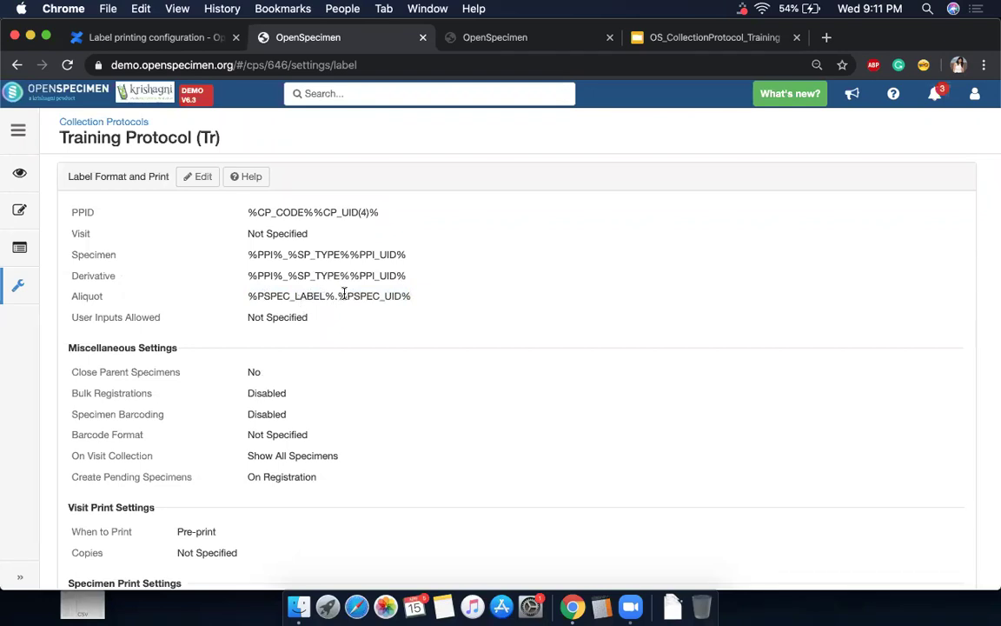
In the protocol's form settings, reorder the participant forms so Primary Vitals comes after Smoking History, and save the order.
left_click(19, 298)
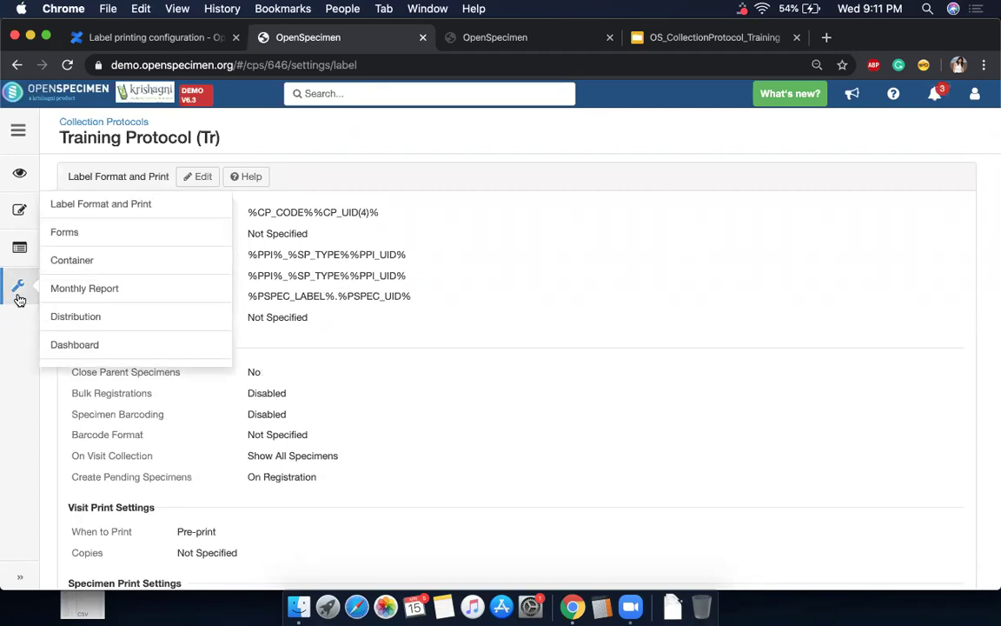
left_click(69, 232)
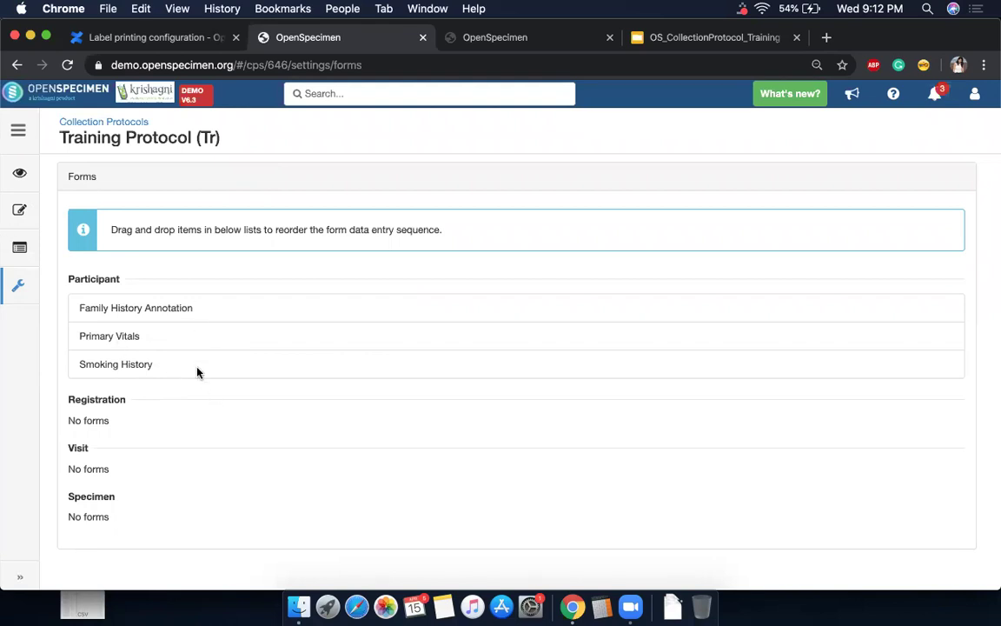
left_click_drag(139, 345, 143, 376)
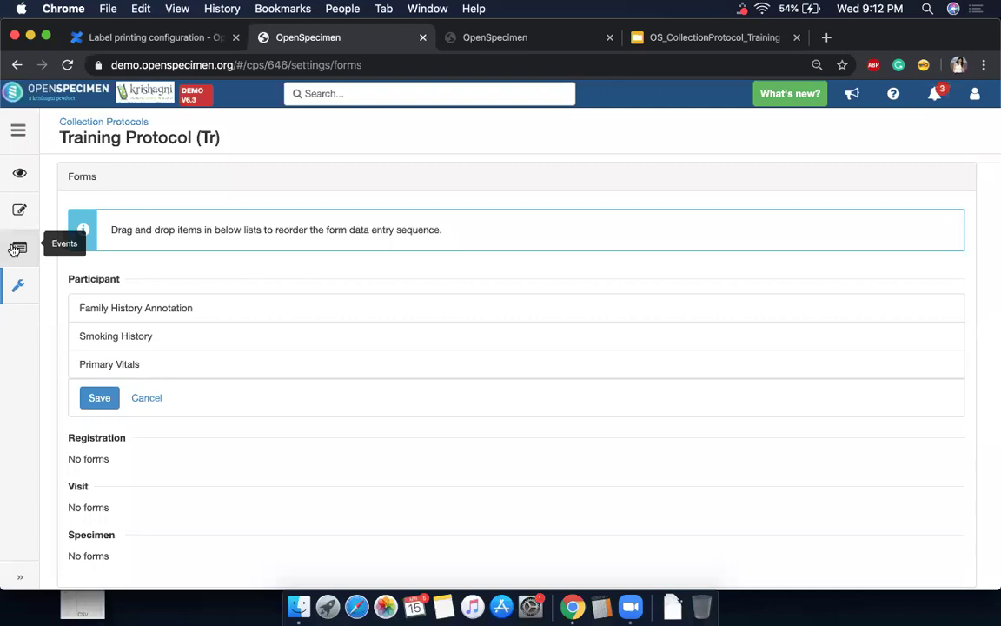
left_click(99, 401)
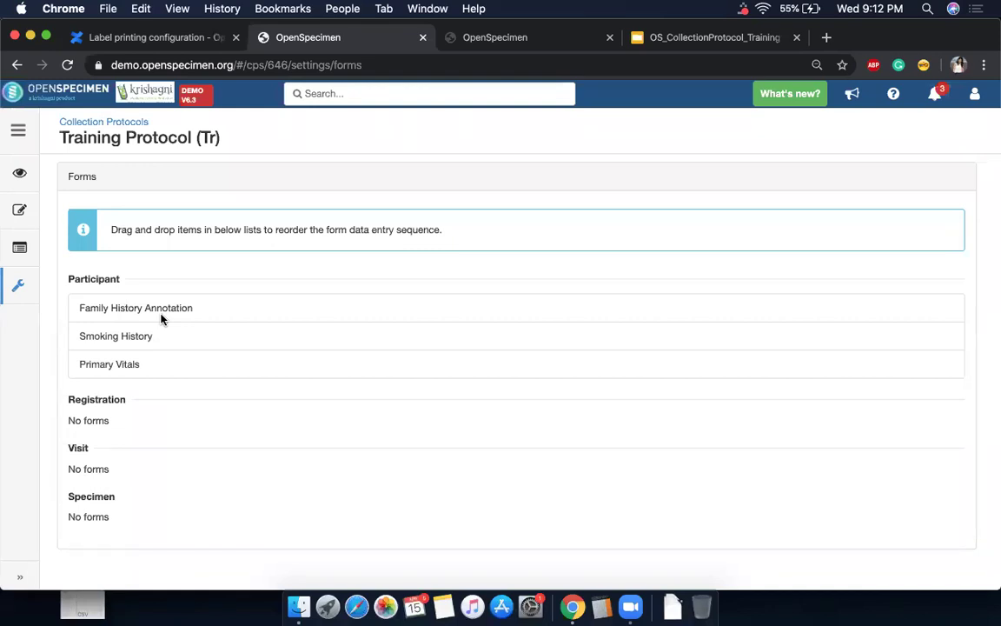
Set the protocol's container Auto Allocation to Recently Used Container, enable Store aliquots in same box, and save.
left_click(19, 286)
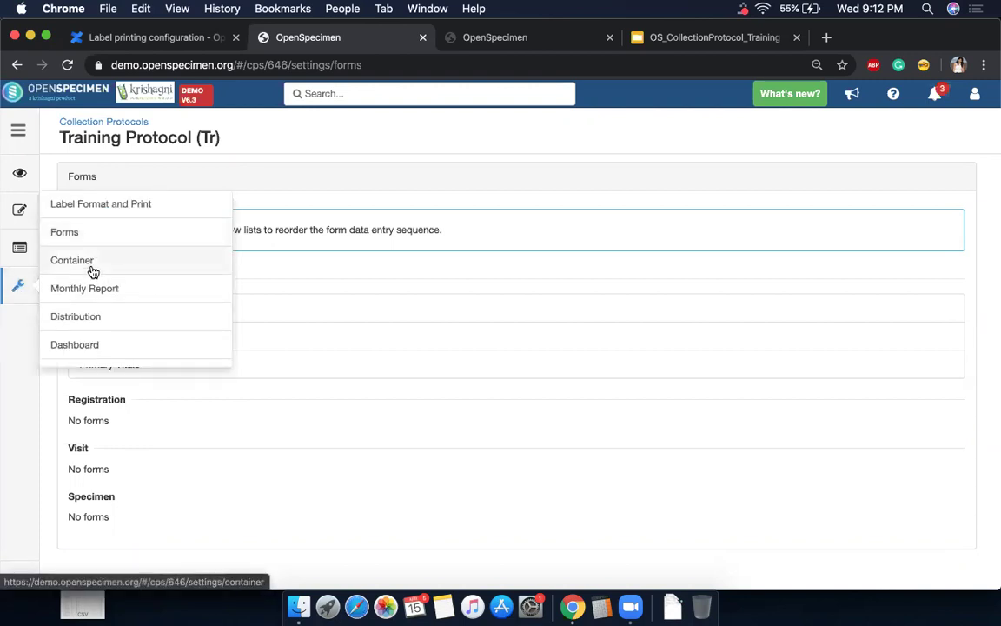
left_click(91, 270)
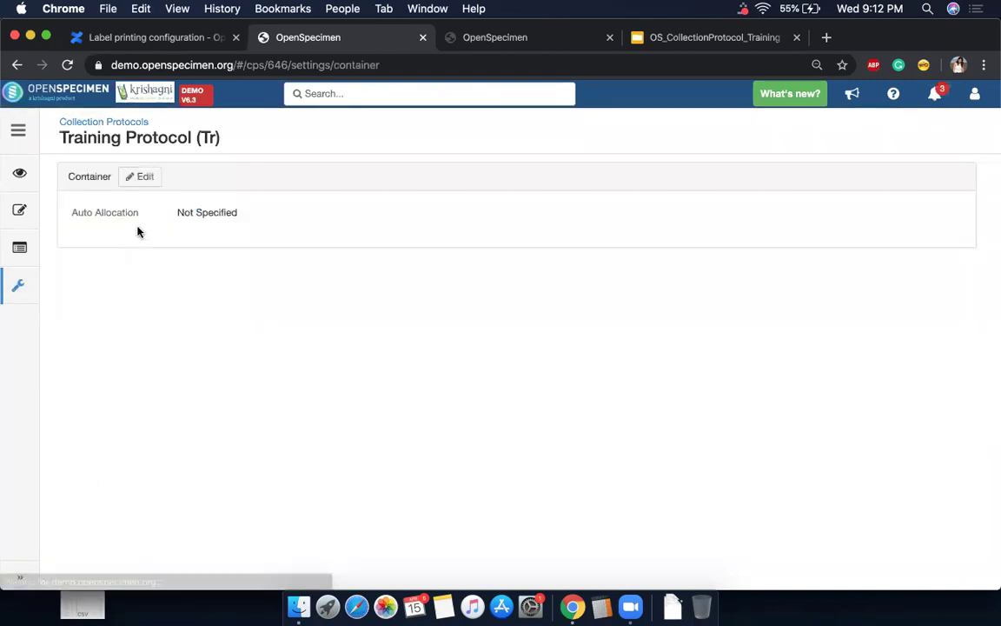
left_click(144, 178)
left_click(342, 217)
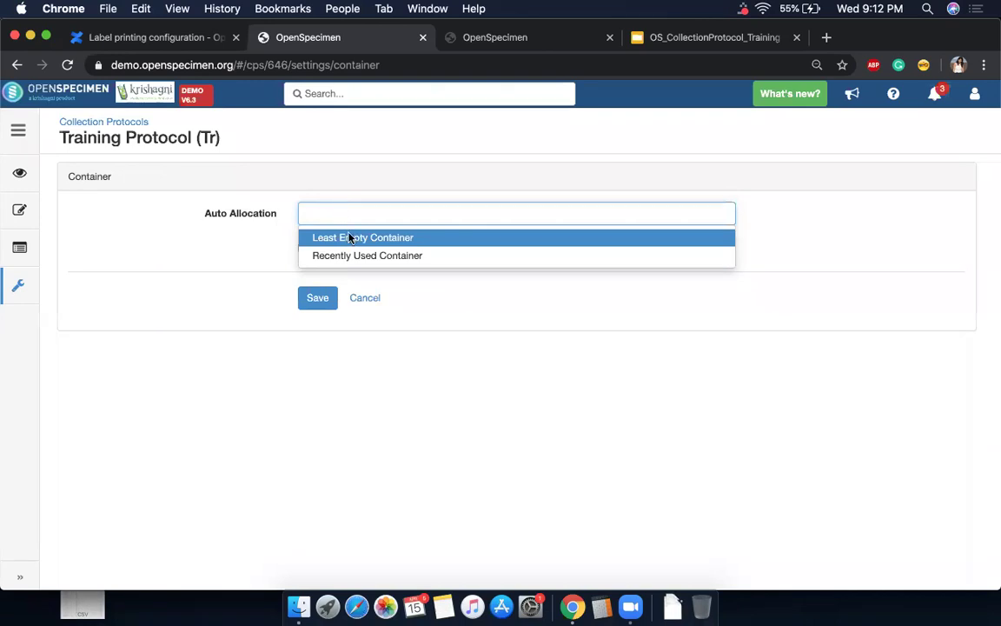
left_click(350, 238)
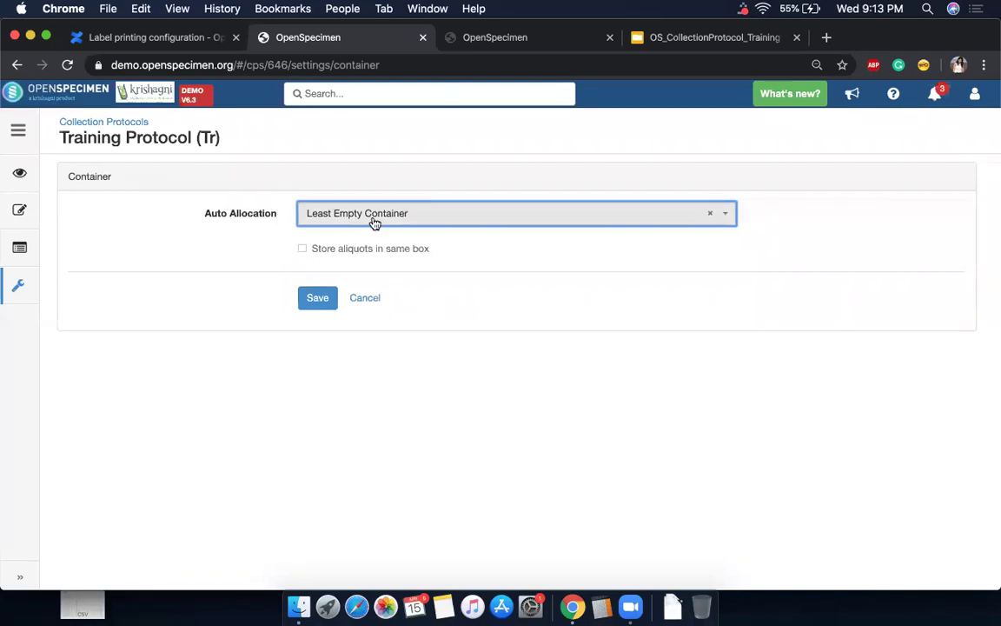
left_click(374, 223)
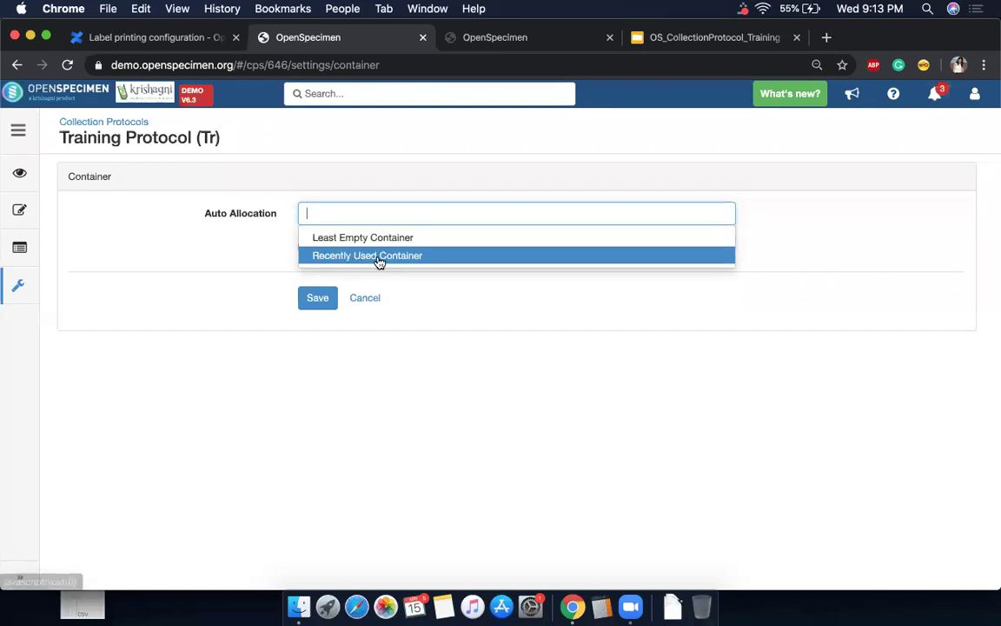
left_click(380, 260)
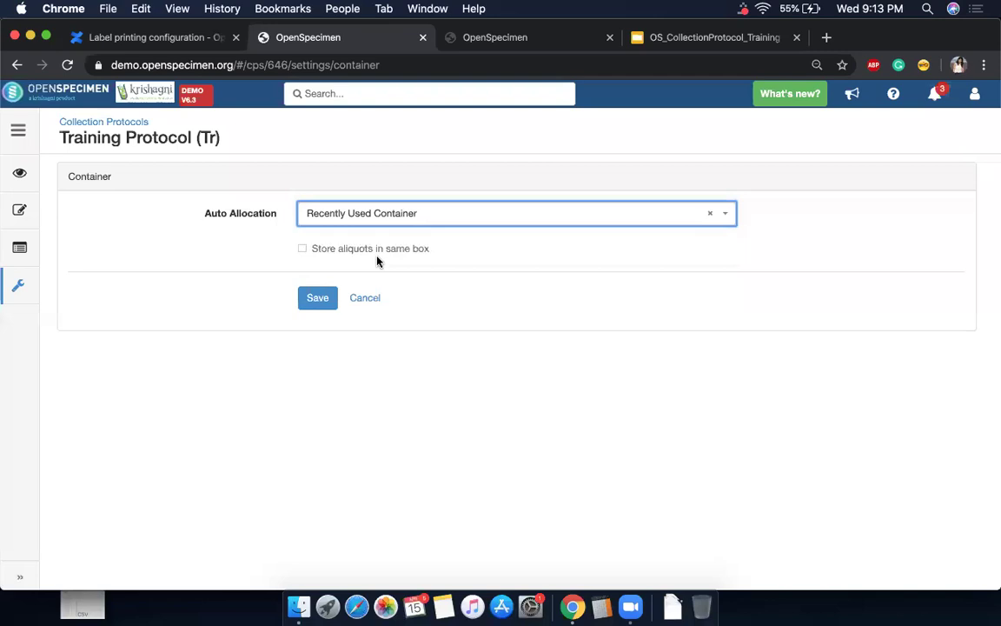
left_click(303, 251)
left_click(303, 250)
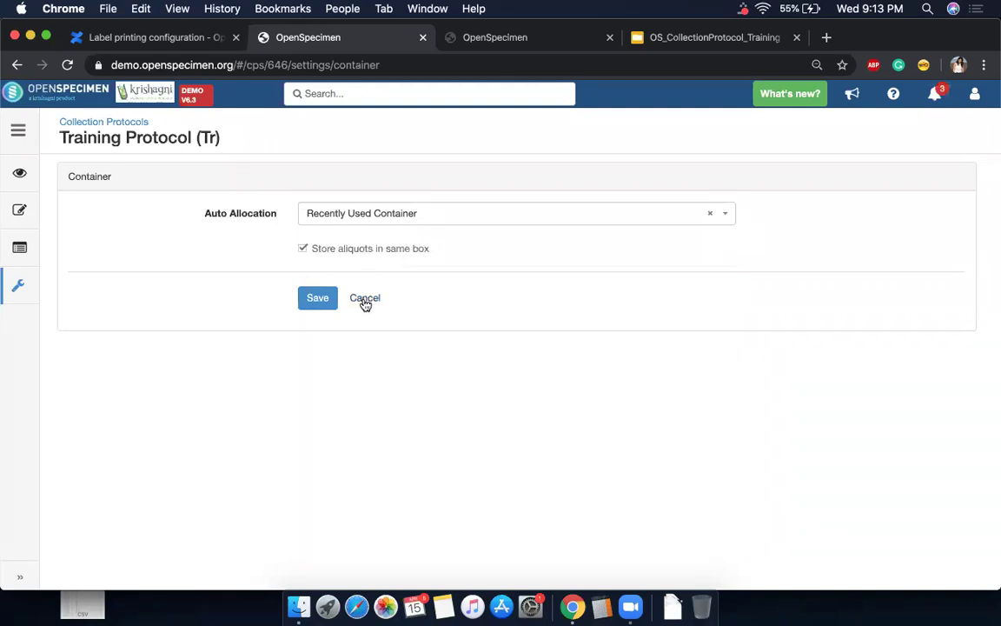
left_click(319, 298)
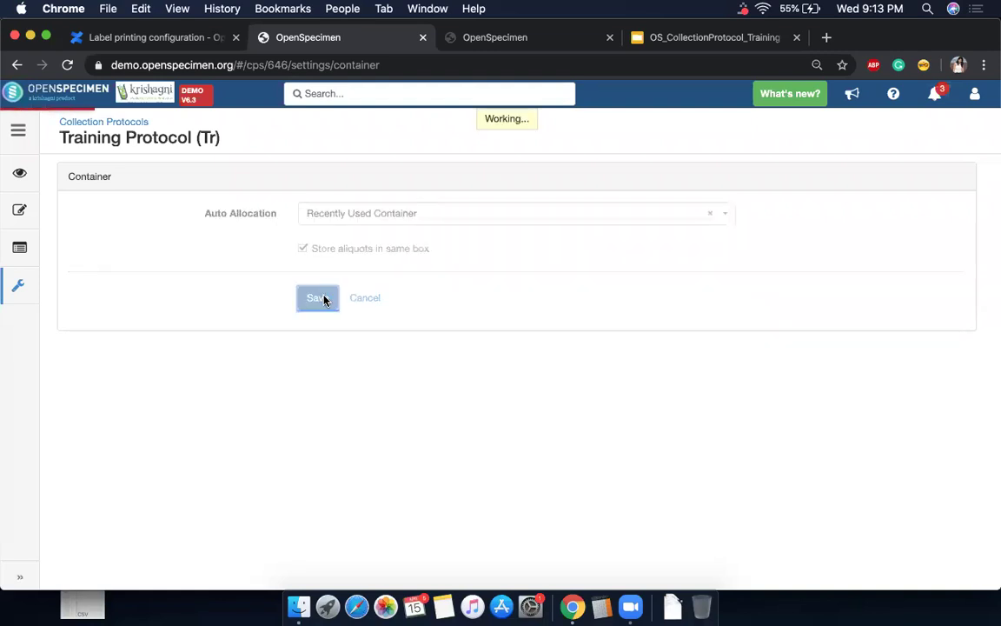
Look through the remaining protocol settings, the consents and the overview, and check the Example Label Formats slide in the training presentation.
left_click(19, 287)
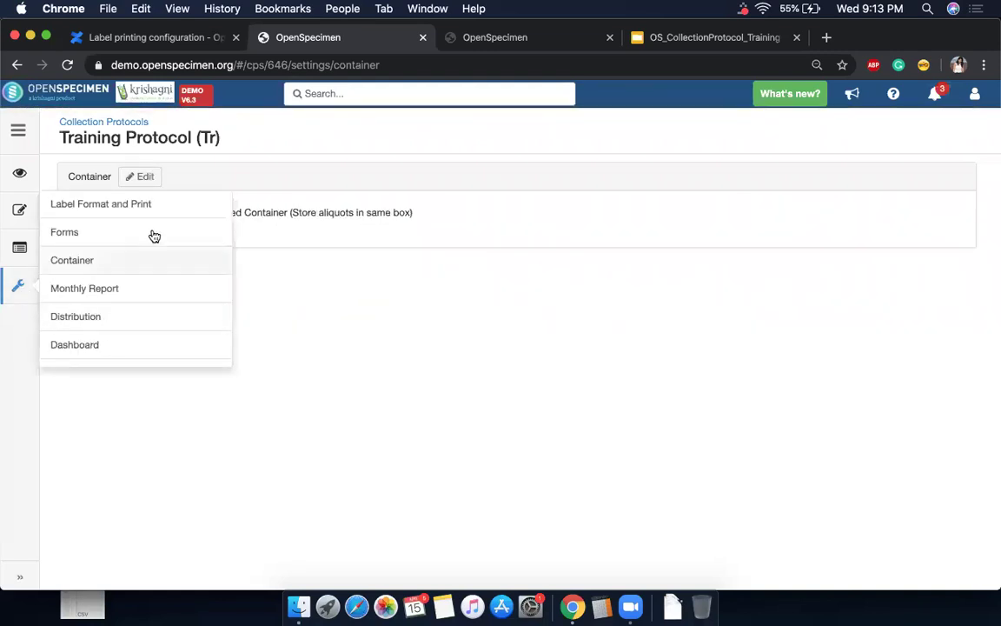
scroll(156, 334, "down", 3)
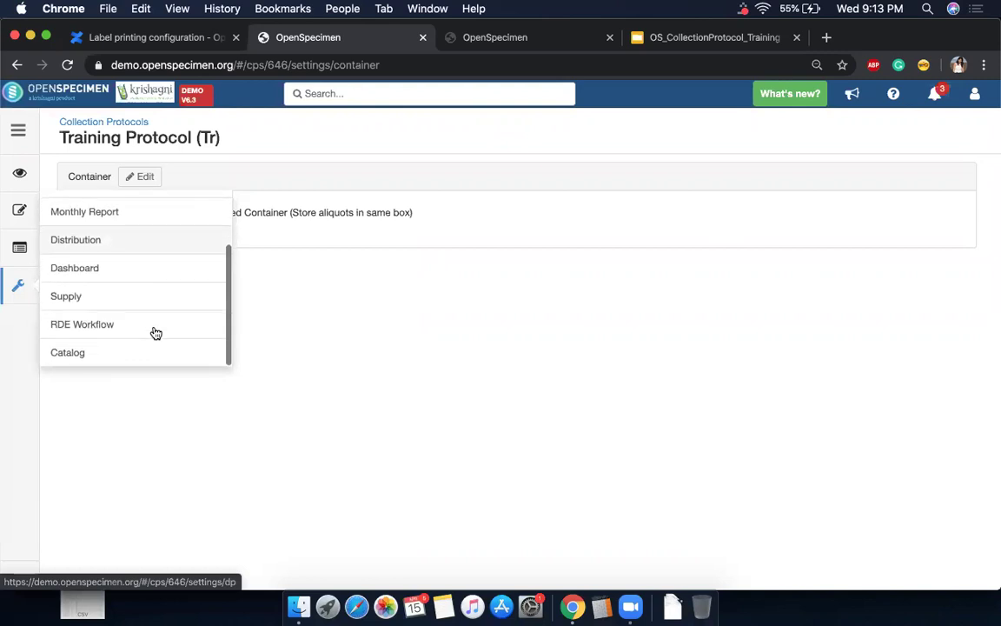
scroll(156, 334, "up", 3)
scroll(156, 333, "up", 1)
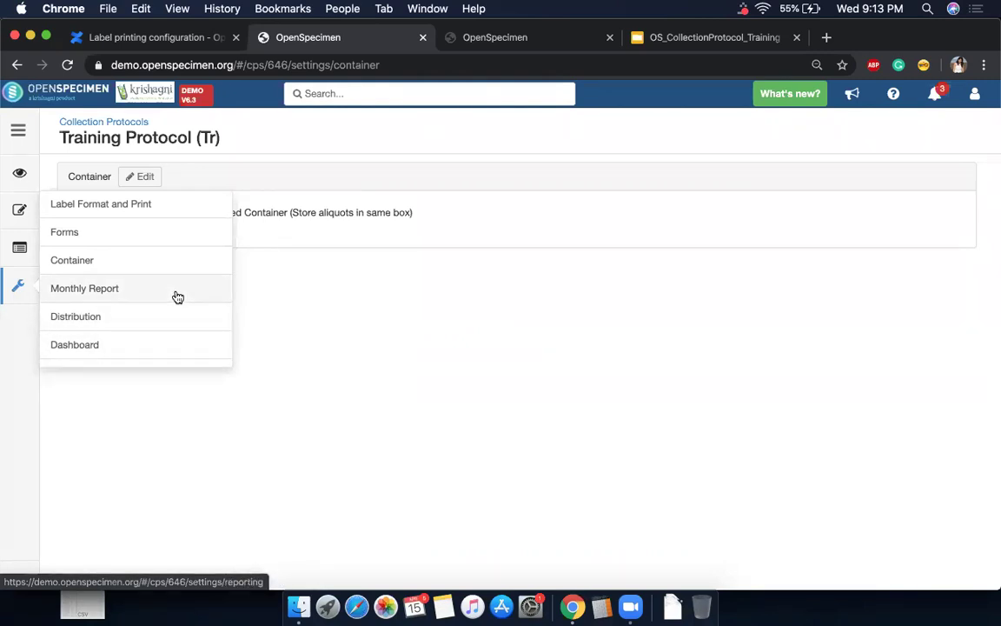
left_click(19, 213)
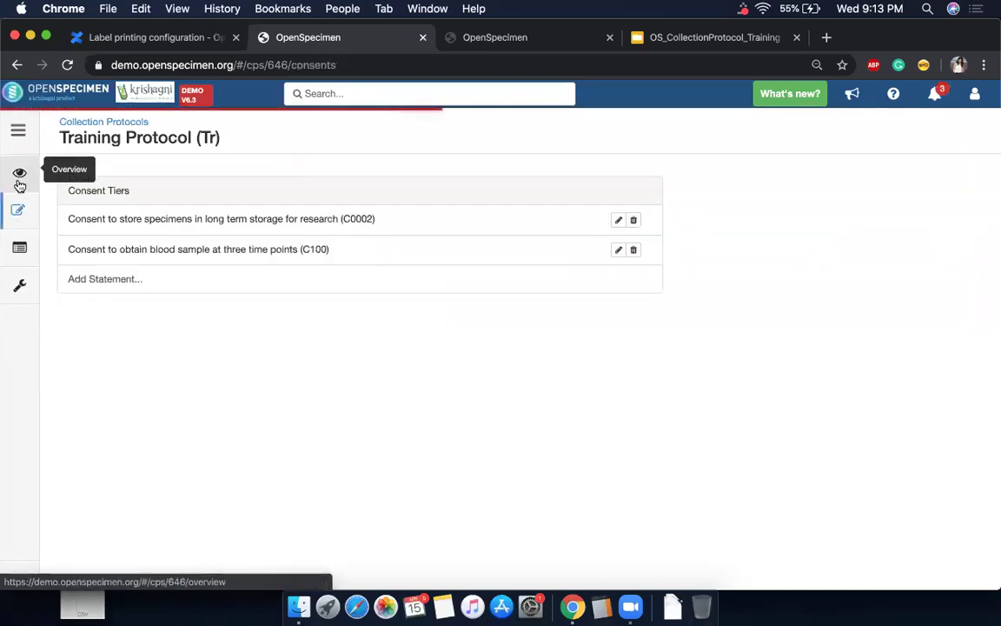
left_click(19, 178)
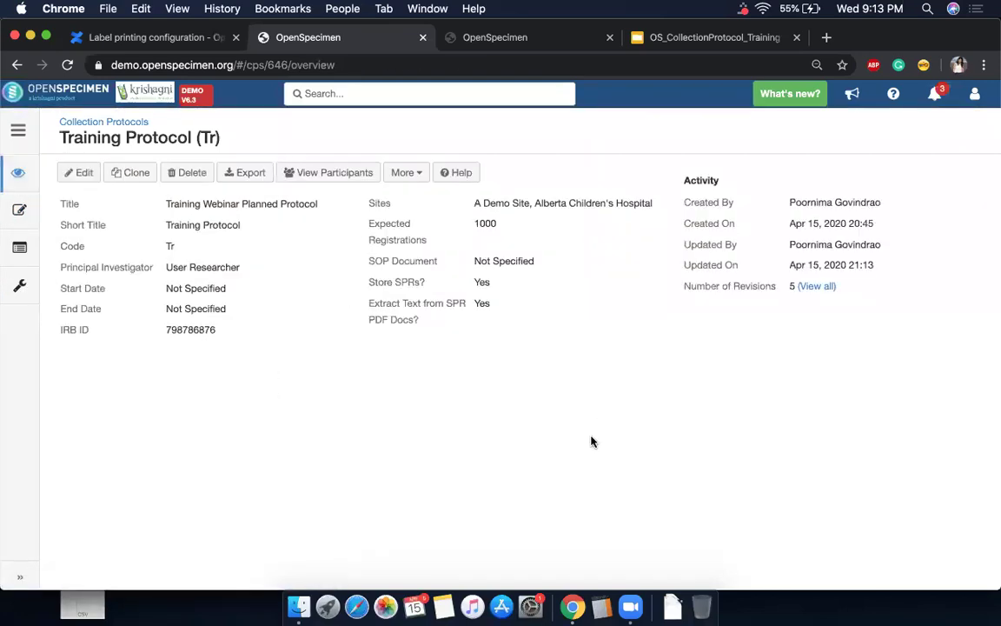
left_click(710, 40)
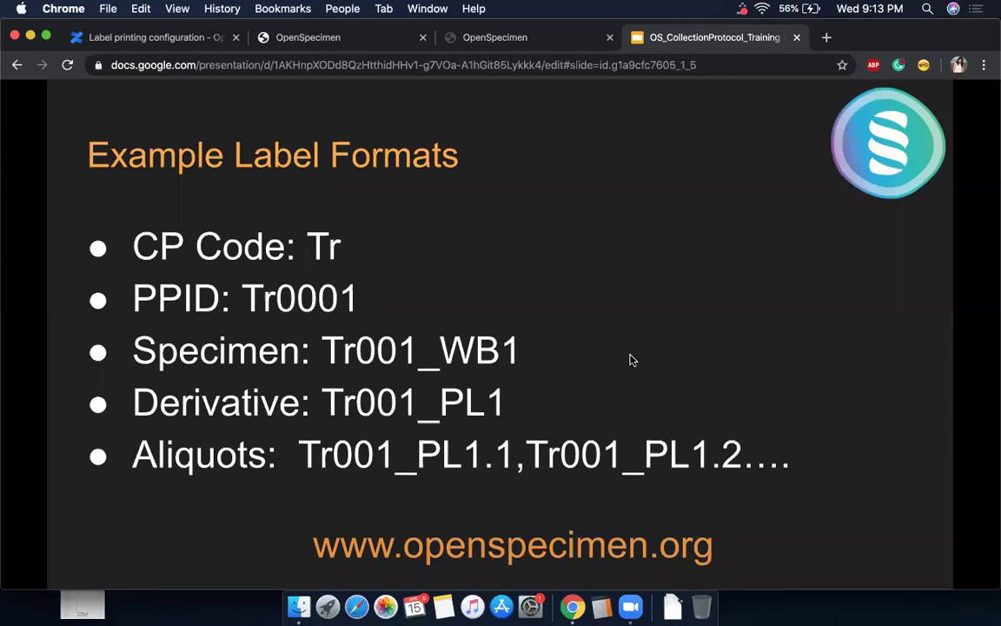
left_click(351, 37)
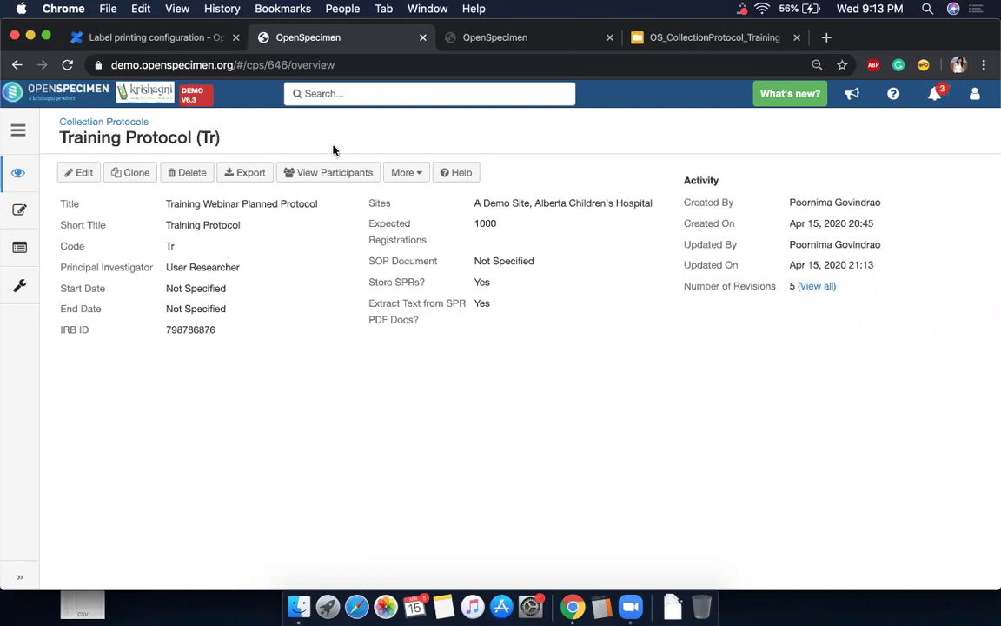
Open the Training Protocol's participants list, start registering a single participant, and look over the registration form.
left_click(330, 178)
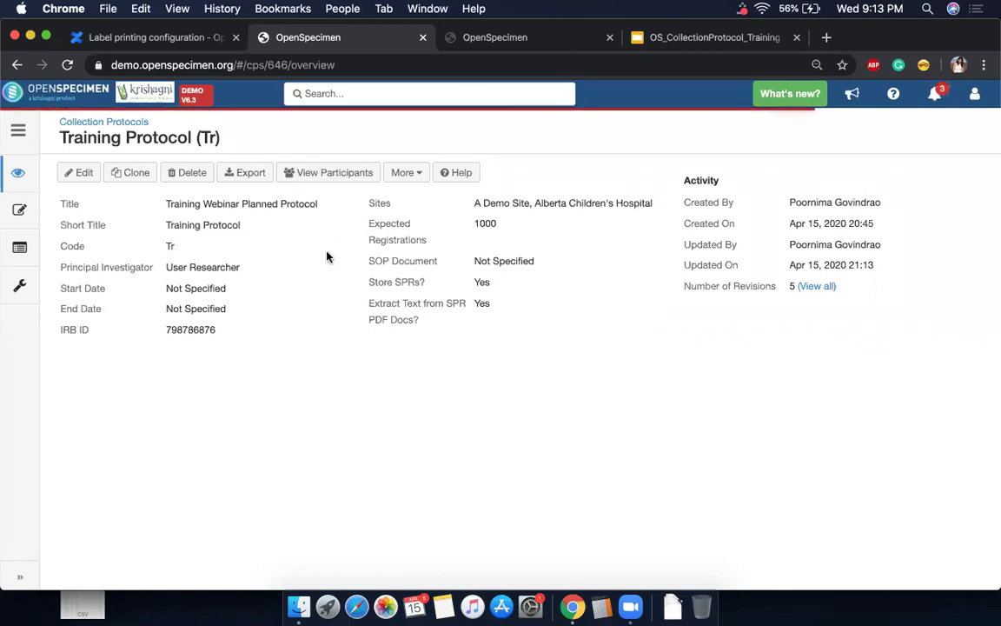
left_click(83, 176)
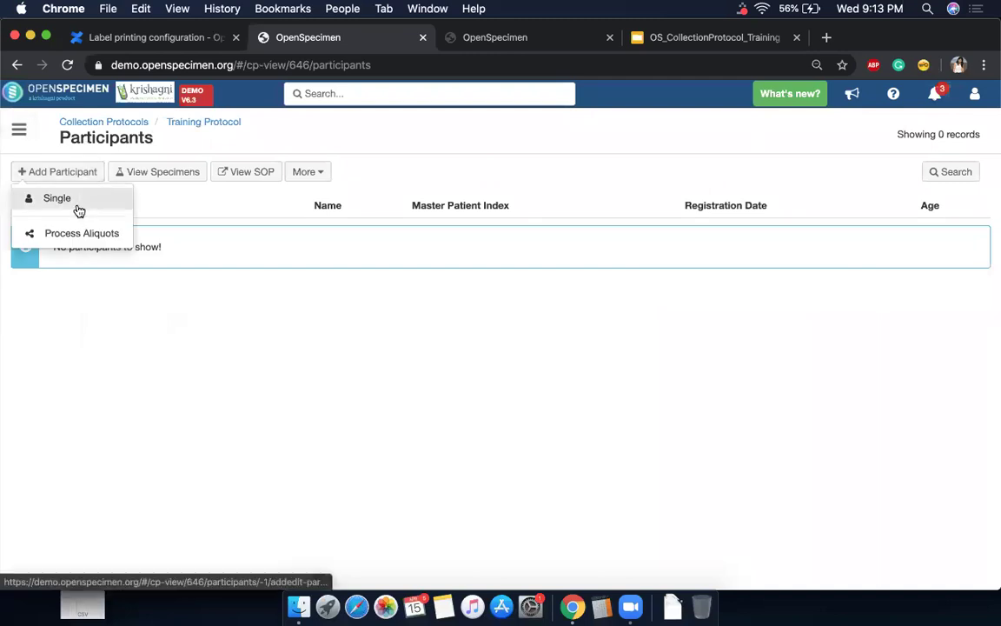
left_click(78, 209)
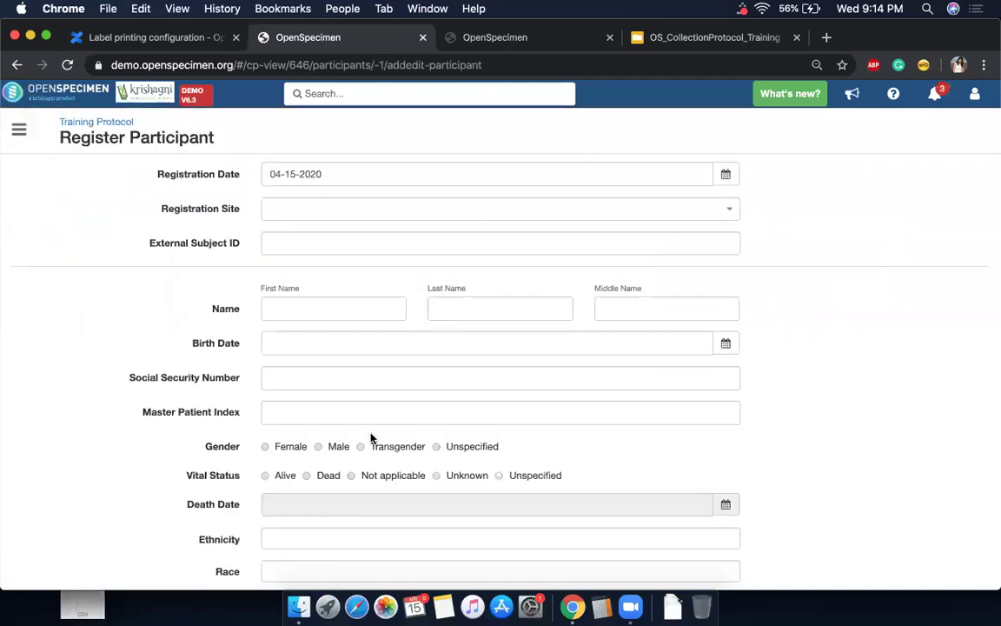
scroll(371, 438, "down", 5)
scroll(372, 437, "up", 2)
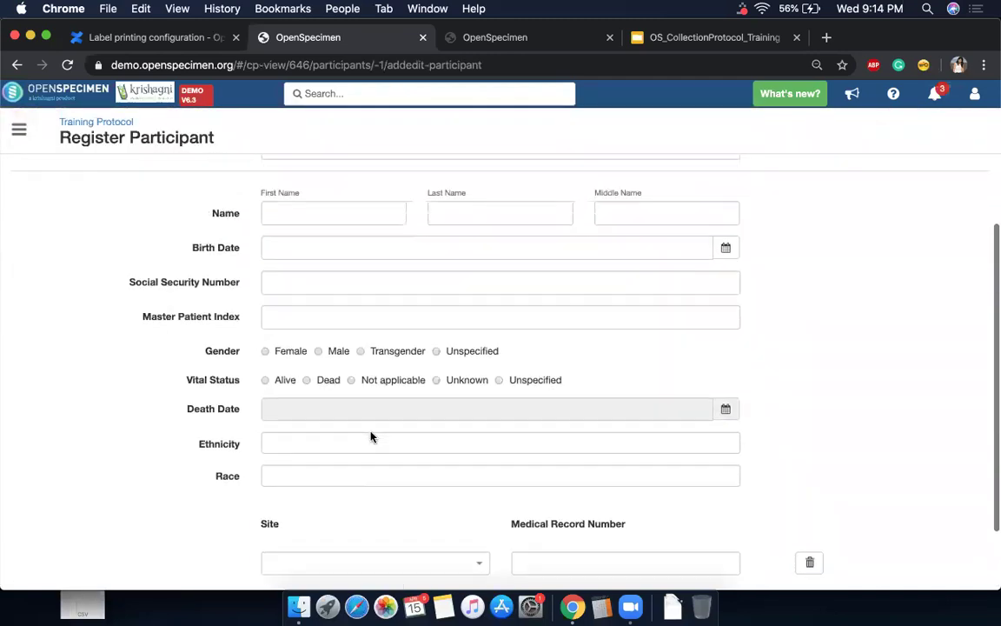
scroll(371, 437, "up", 3)
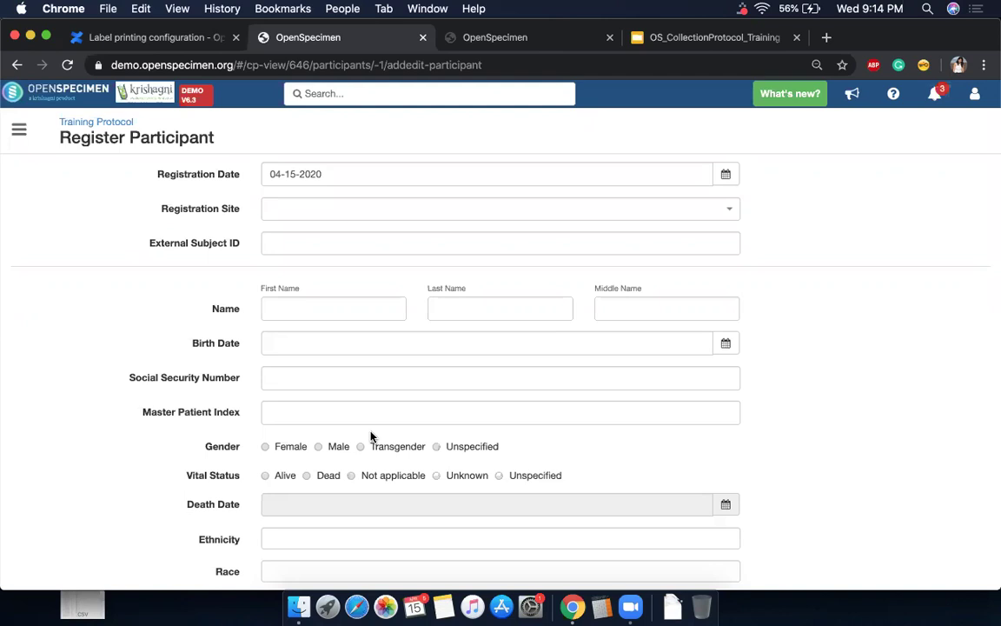
Enter the participant's first and last name, and set Gender to Female, Vital Status to Alive and Race to White.
left_click(342, 306)
type("Training")
key("Tab")
type("Patient")
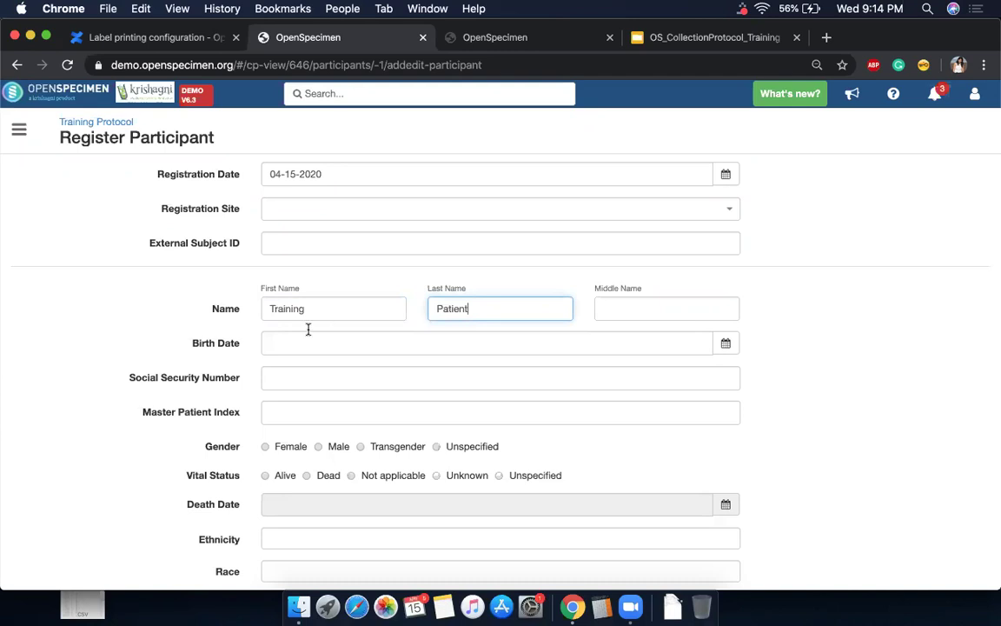
left_click(265, 446)
left_click(265, 475)
scroll(287, 461, "down", 3)
left_click(303, 429)
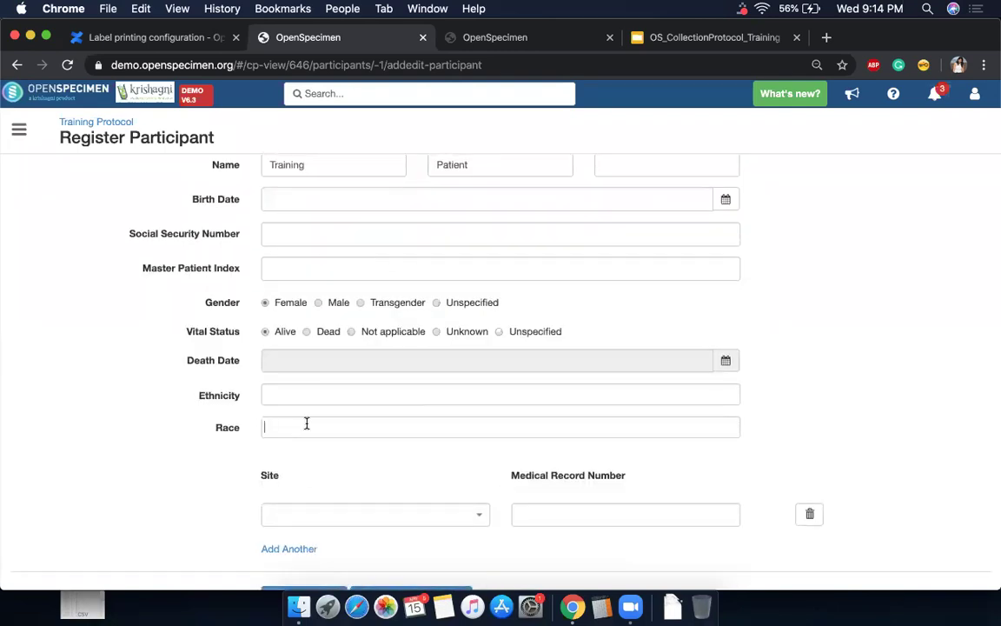
left_click(300, 467)
scroll(297, 509, "down", 1)
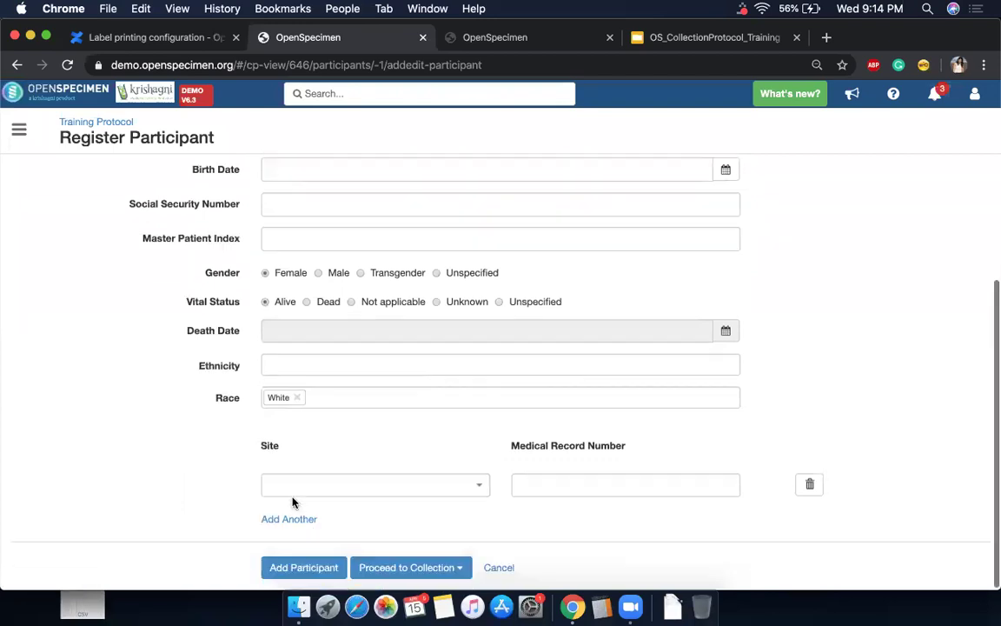
Add the participant to the protocol and open the specimens of the pending T0D: Baseline visit.
left_click(296, 572)
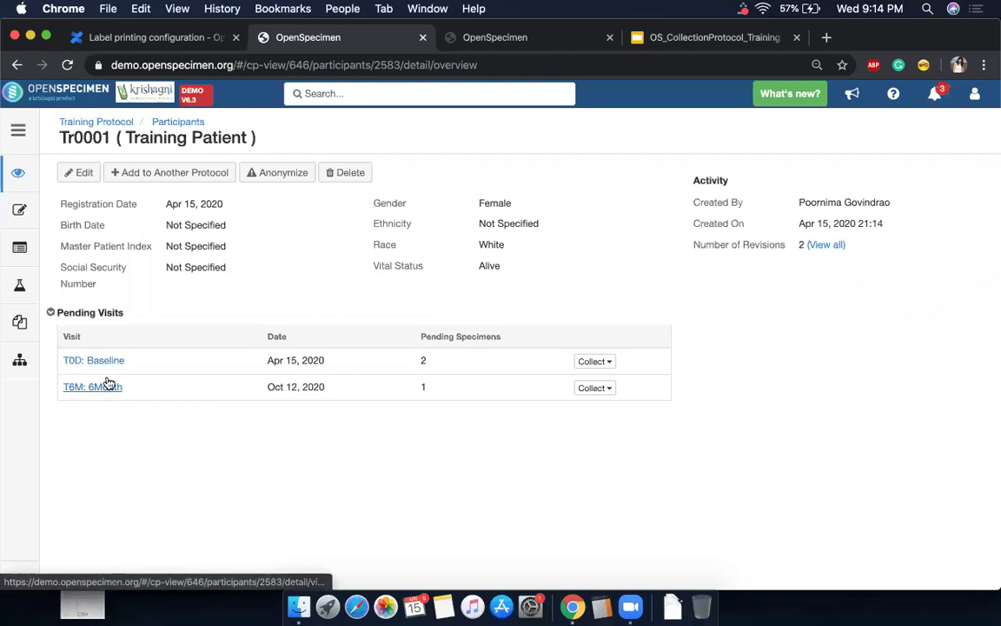
left_click(107, 362)
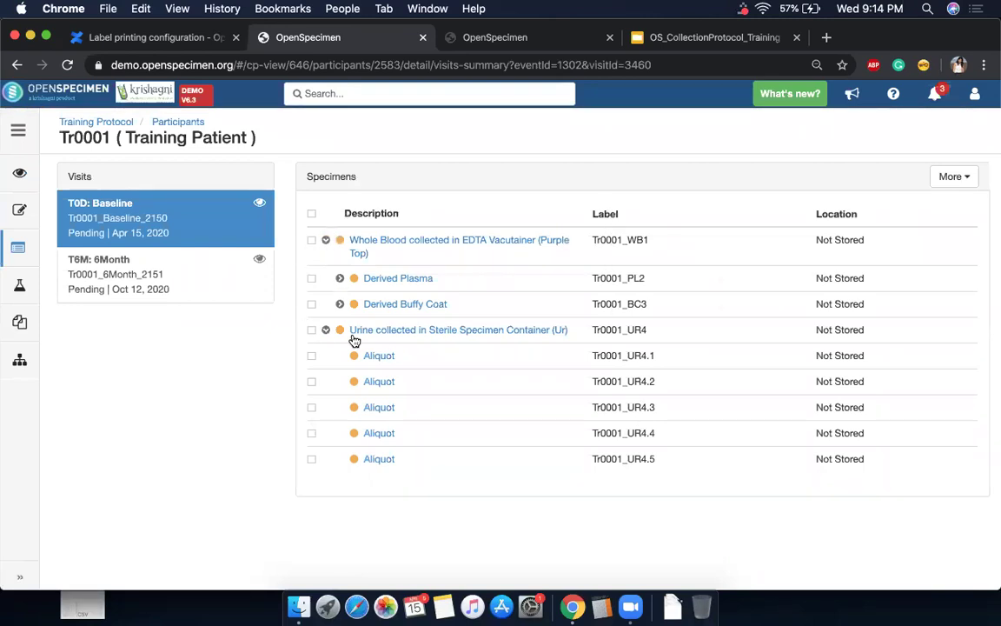
Open the collection form for all T0D: Baseline specimens, examine the aliquot number option of the derived plasma, and cancel the collection.
left_click(312, 215)
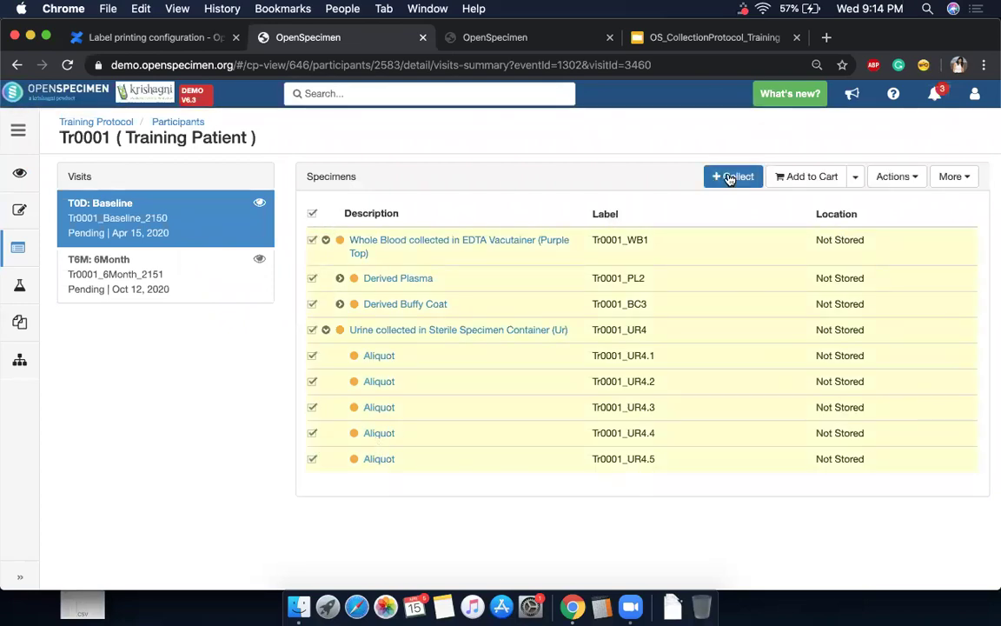
left_click(731, 177)
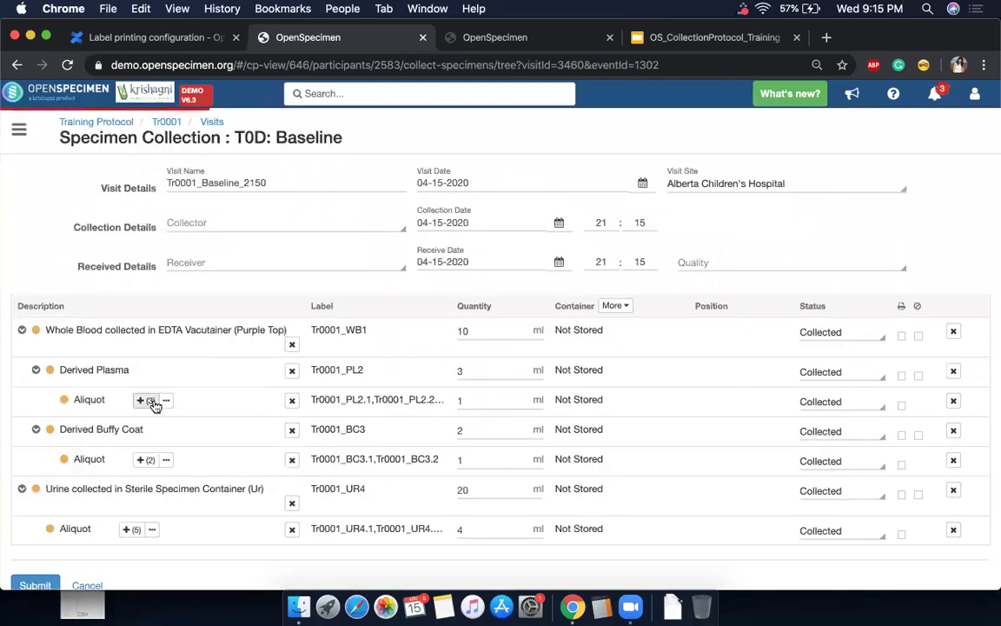
left_click(166, 400)
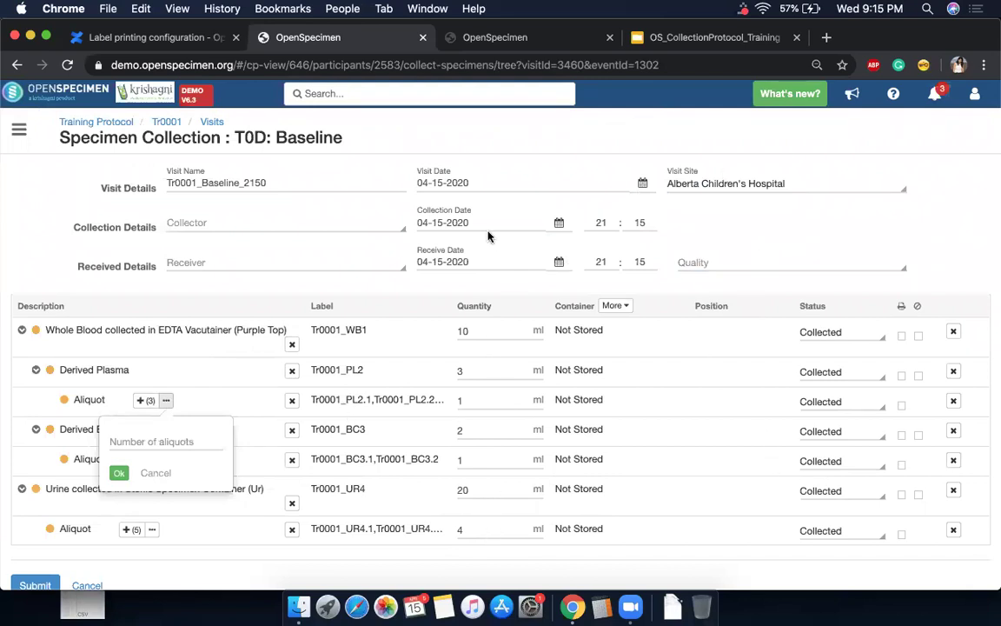
left_click(91, 586)
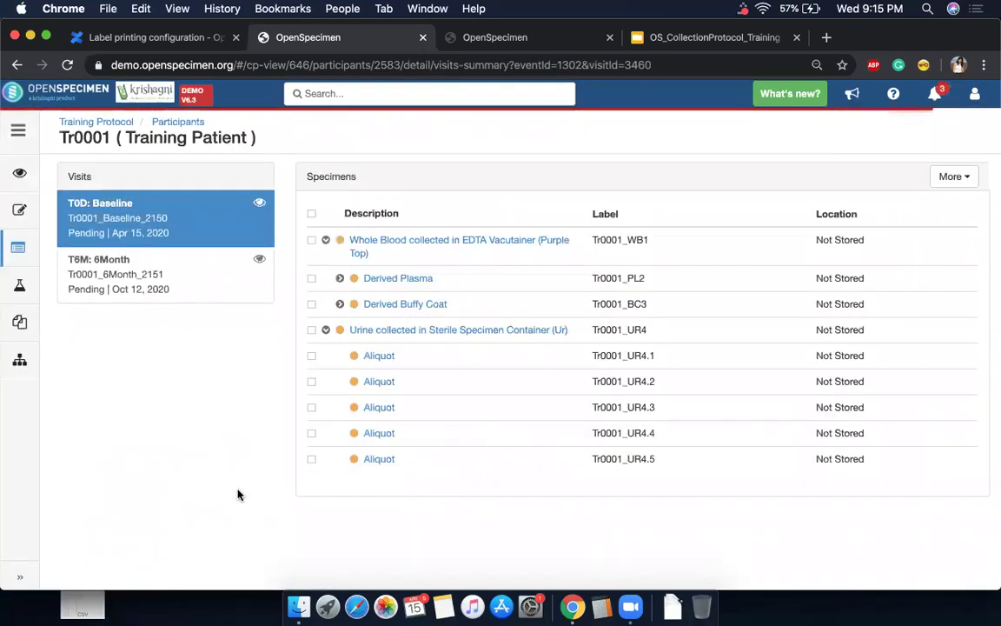
Look over the participant's consent response form, and reopen the T0D: Baseline visit's specimens through the participants list.
left_click(24, 217)
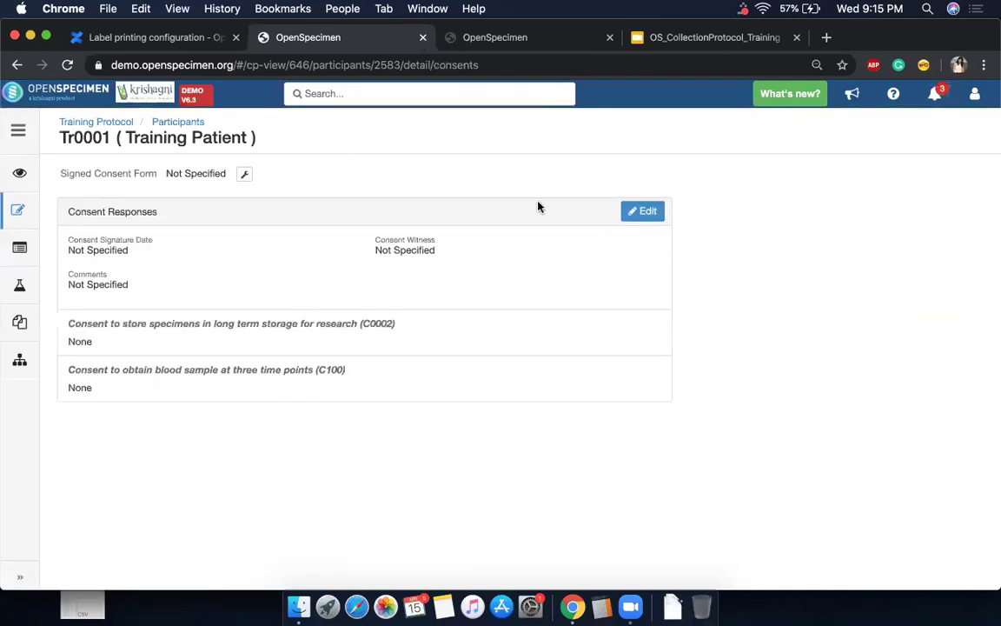
left_click(648, 212)
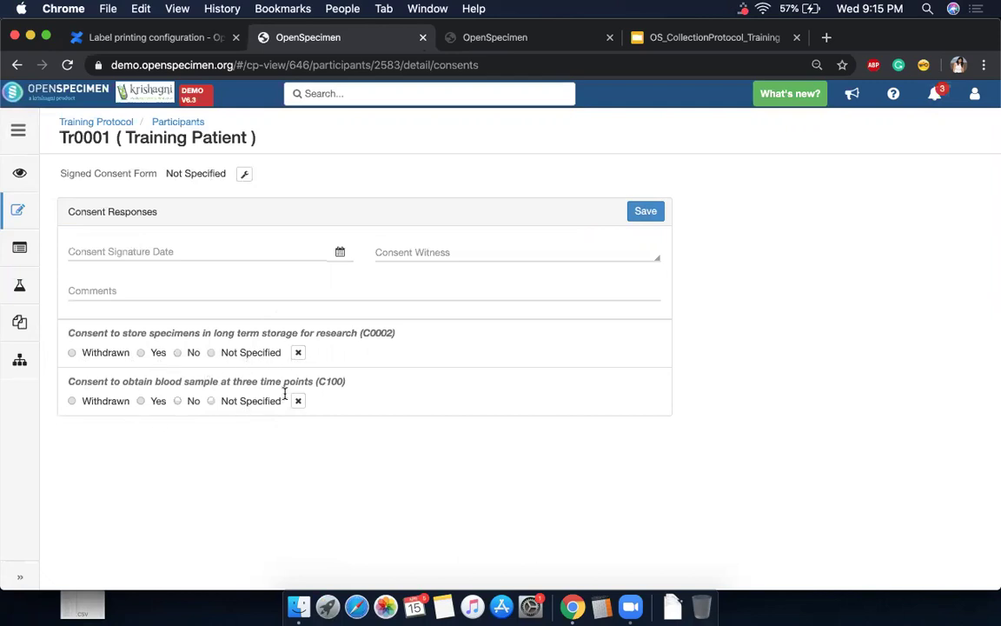
left_click(179, 122)
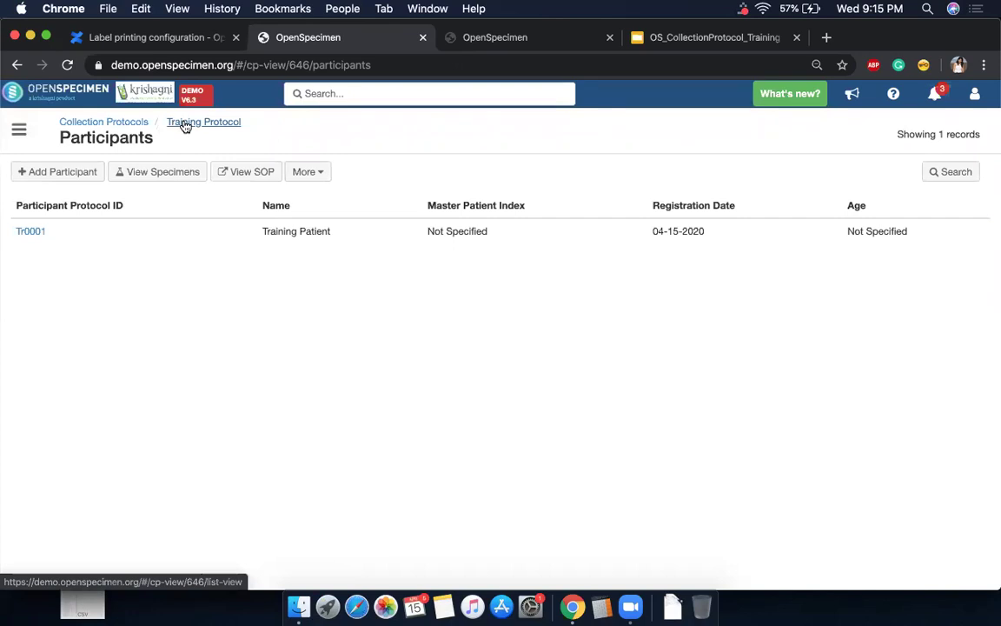
left_click(34, 232)
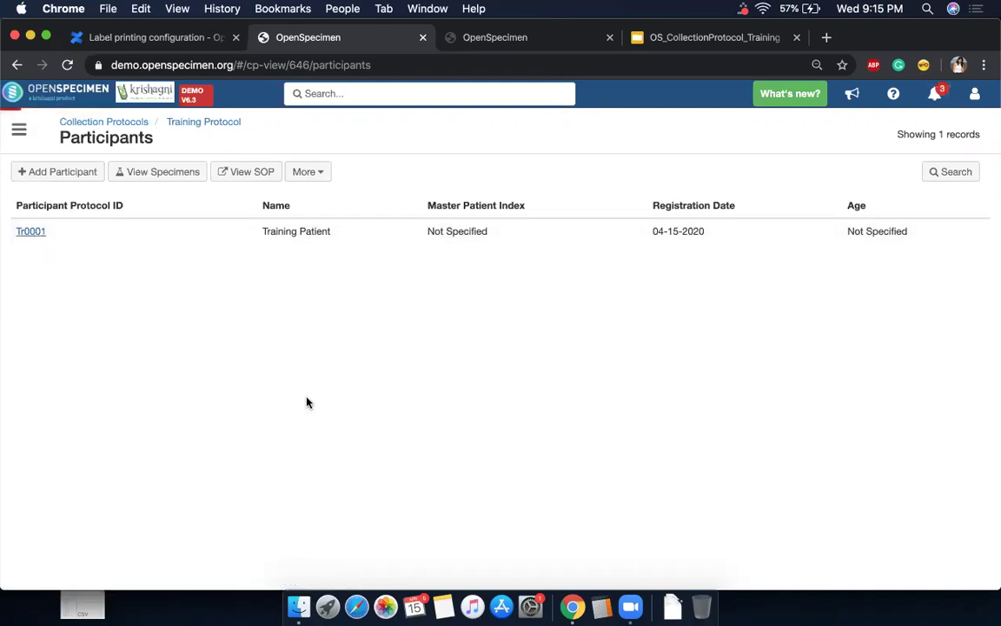
left_click(105, 361)
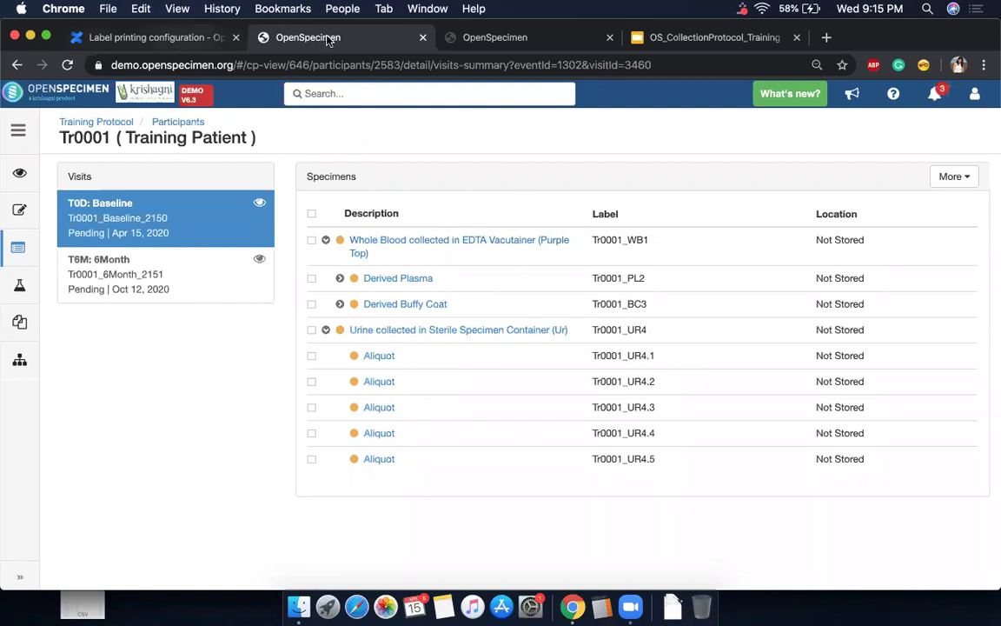
Check the Edit Collection Protocol slide in the training presentation, and open the Training Protocol's events and specimen requirements.
left_click(663, 39)
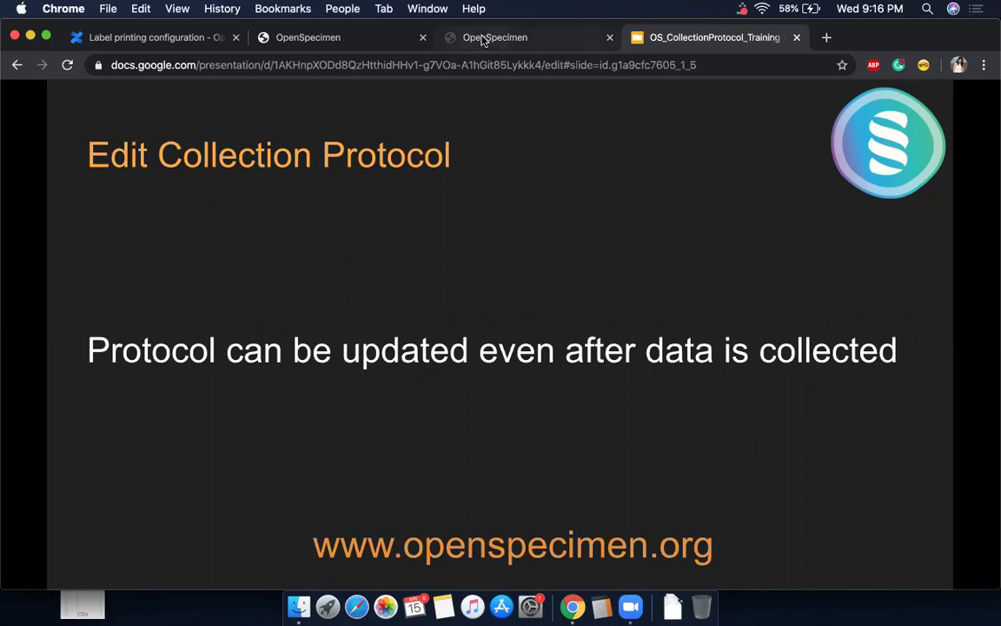
left_click(373, 38)
left_click(19, 172)
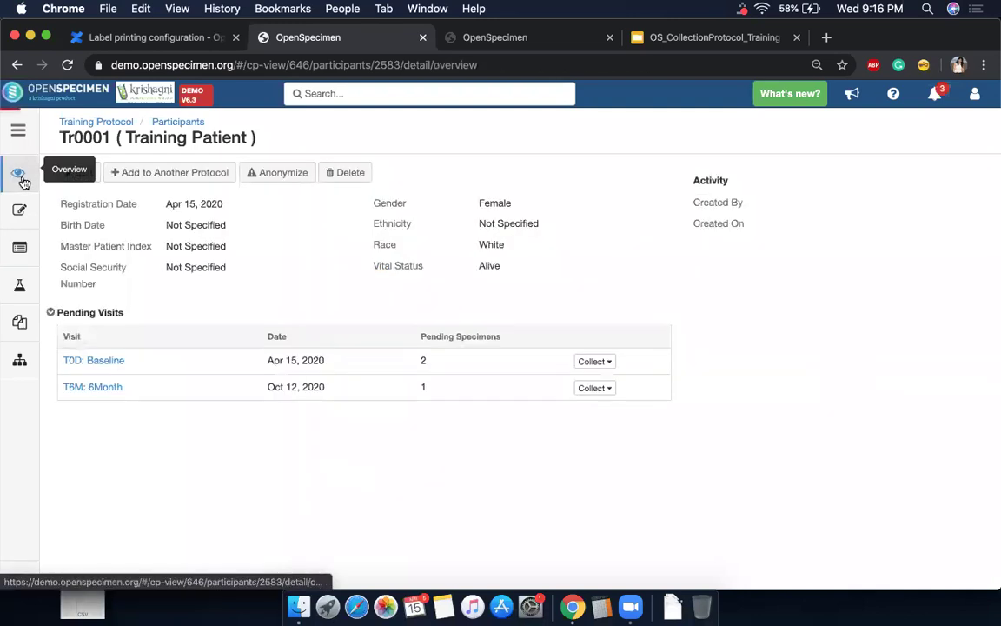
left_click(166, 122)
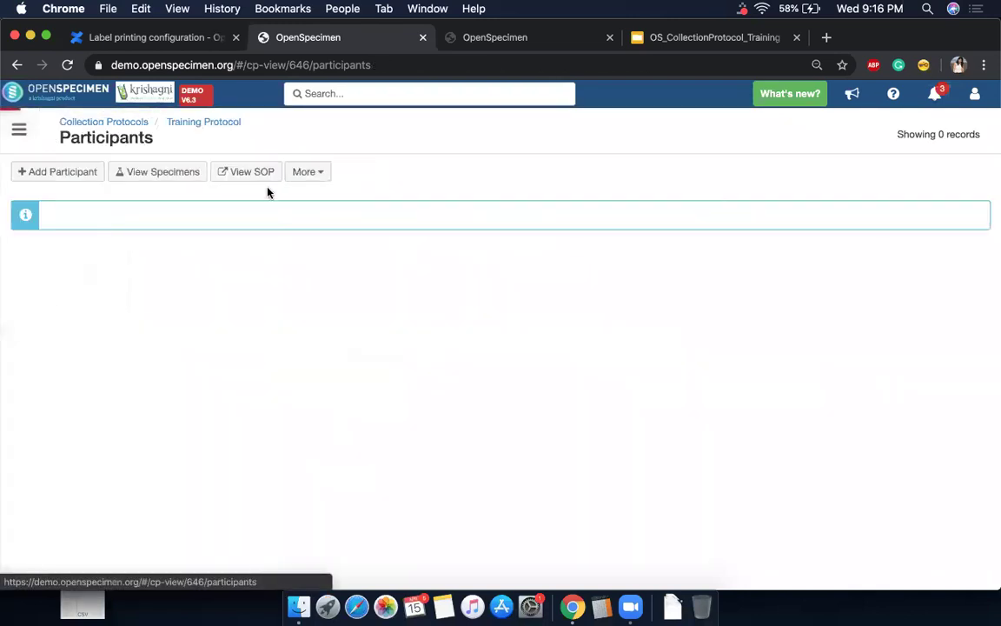
left_click(314, 178)
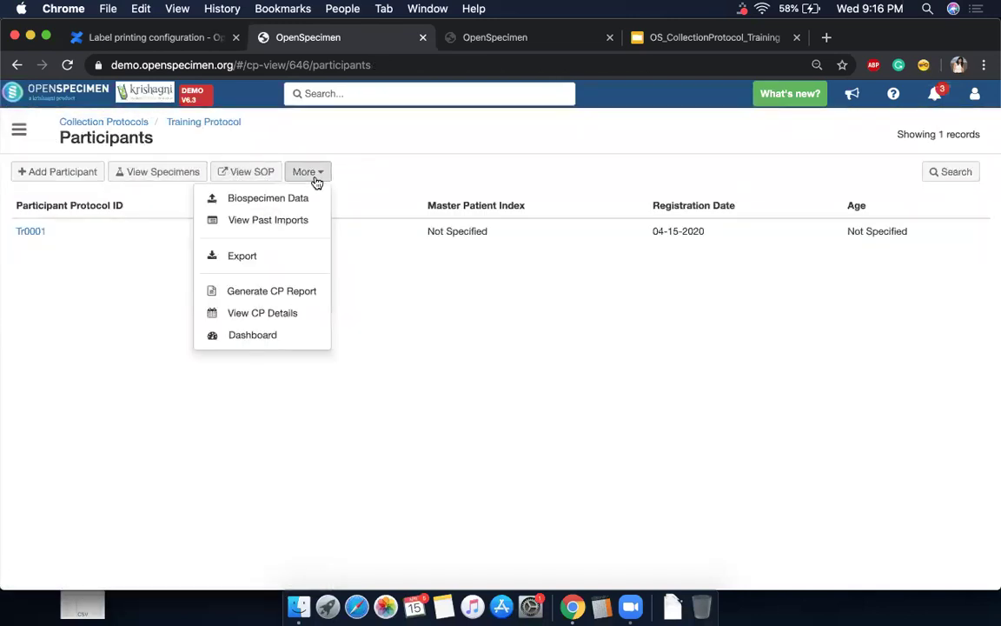
left_click(283, 314)
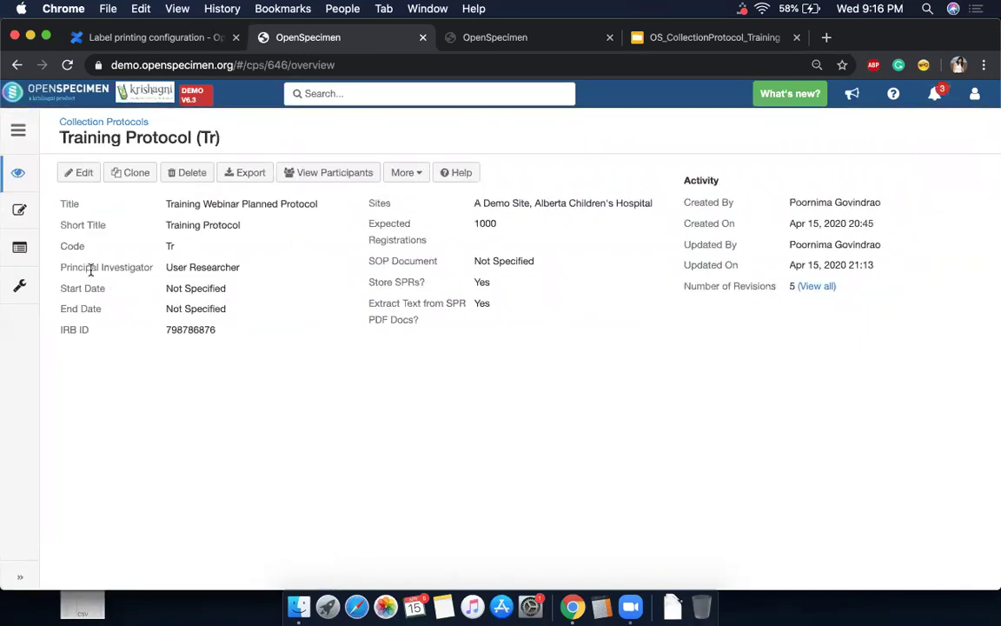
left_click(26, 256)
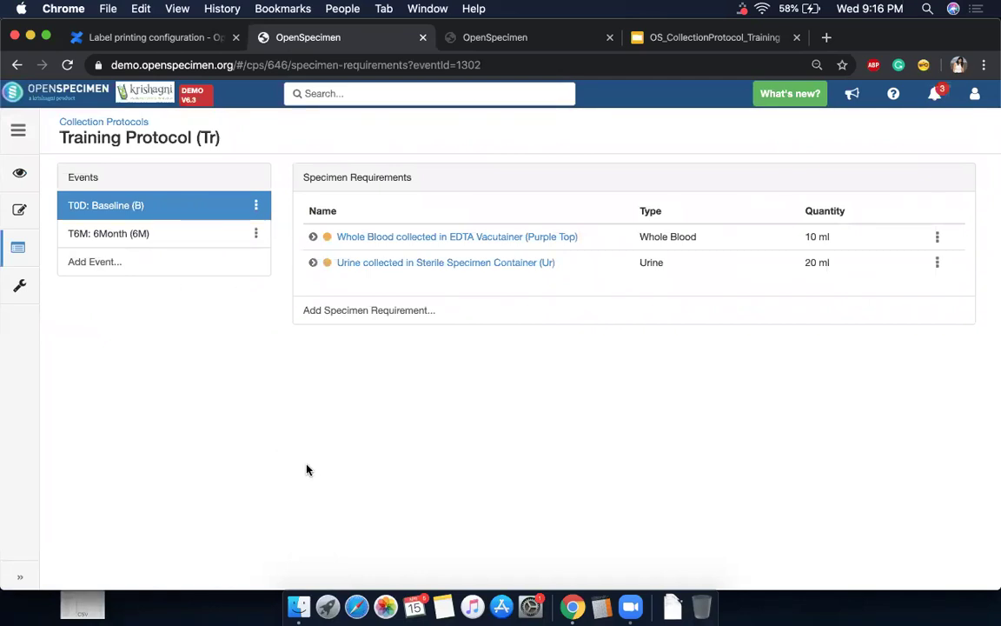
Review the available actions for the T6M: 6Month event and for the baseline Whole Blood specimen requirement.
left_click(255, 233)
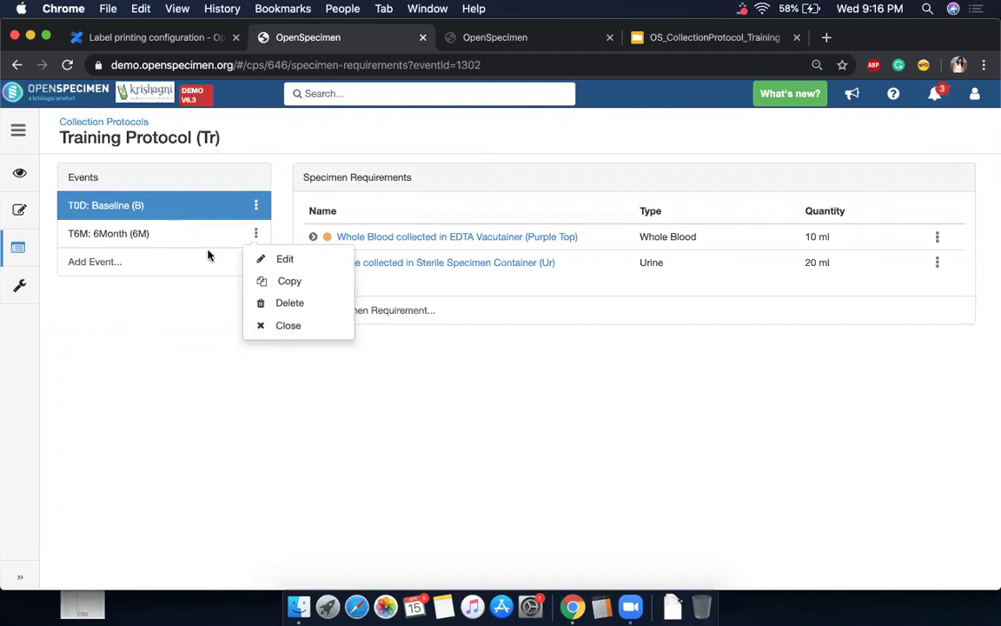
left_click(186, 324)
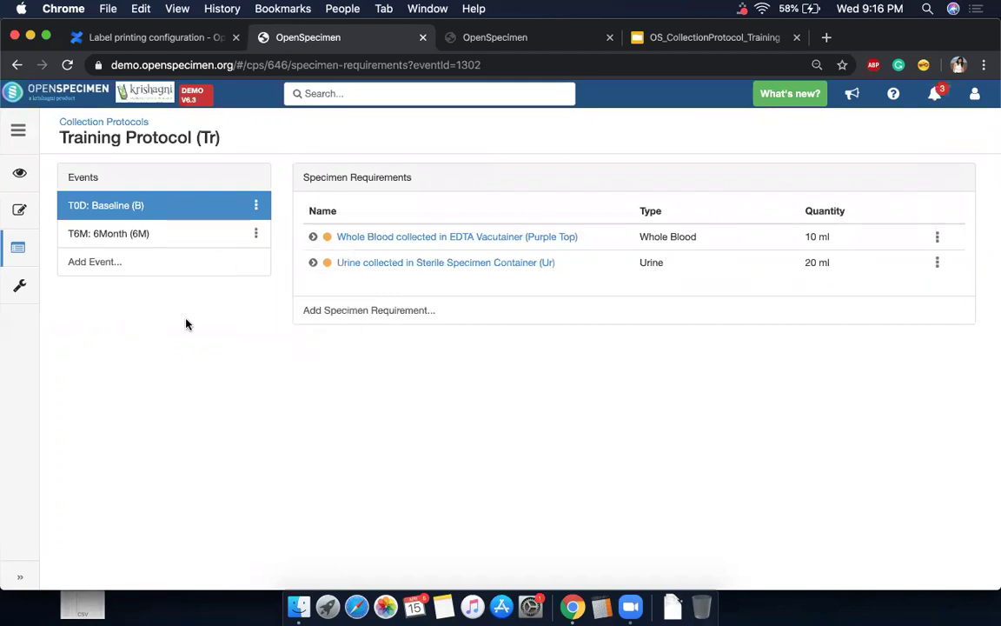
left_click(256, 234)
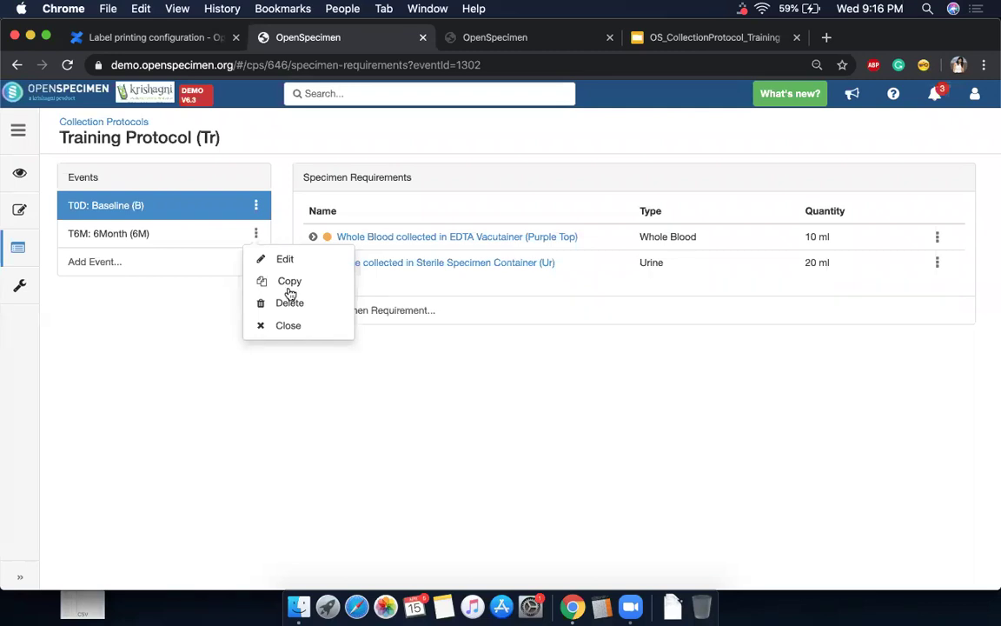
left_click(447, 405)
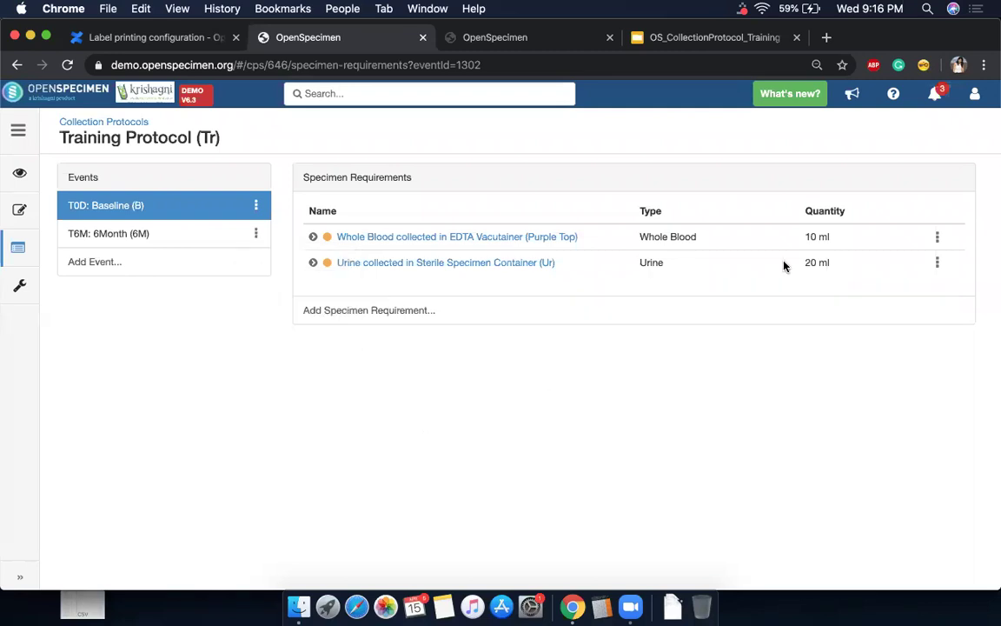
left_click(937, 236)
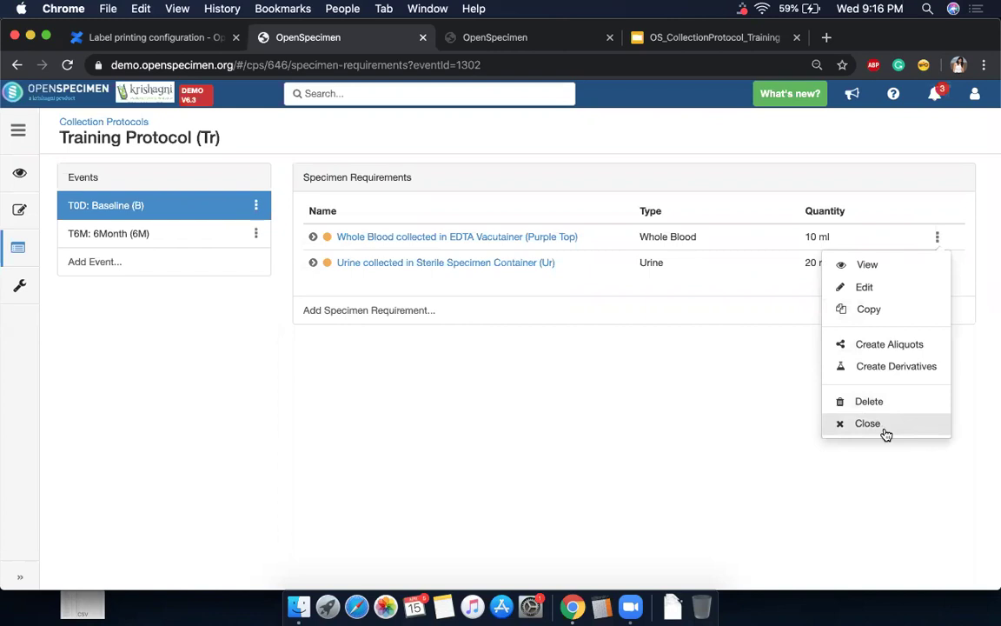
left_click(732, 376)
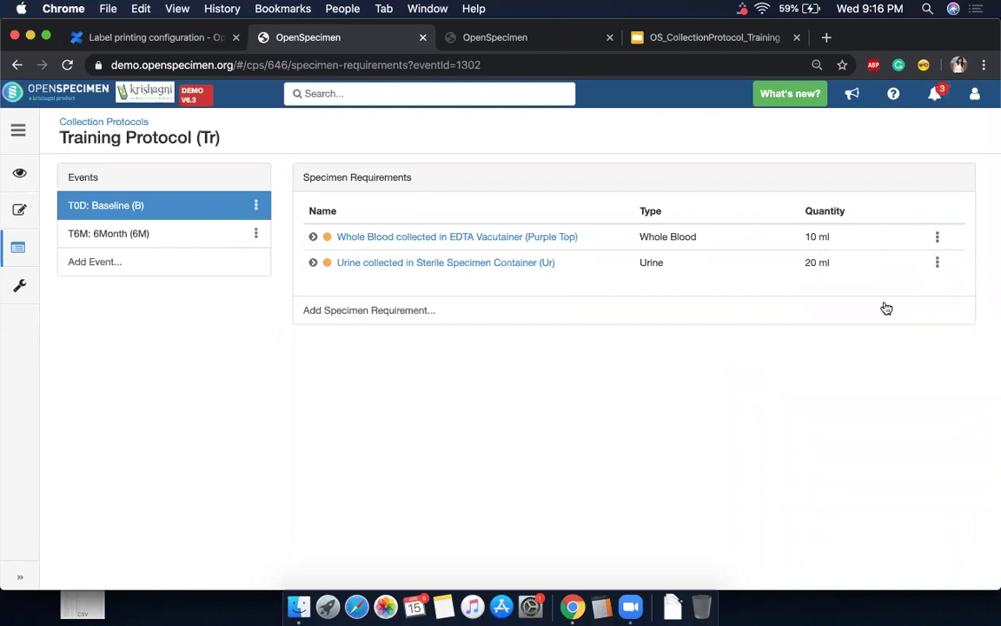
Close the baseline Urine specimen requirement together with its child requirements, and expand it to show its aliquots.
left_click(937, 263)
left_click(880, 450)
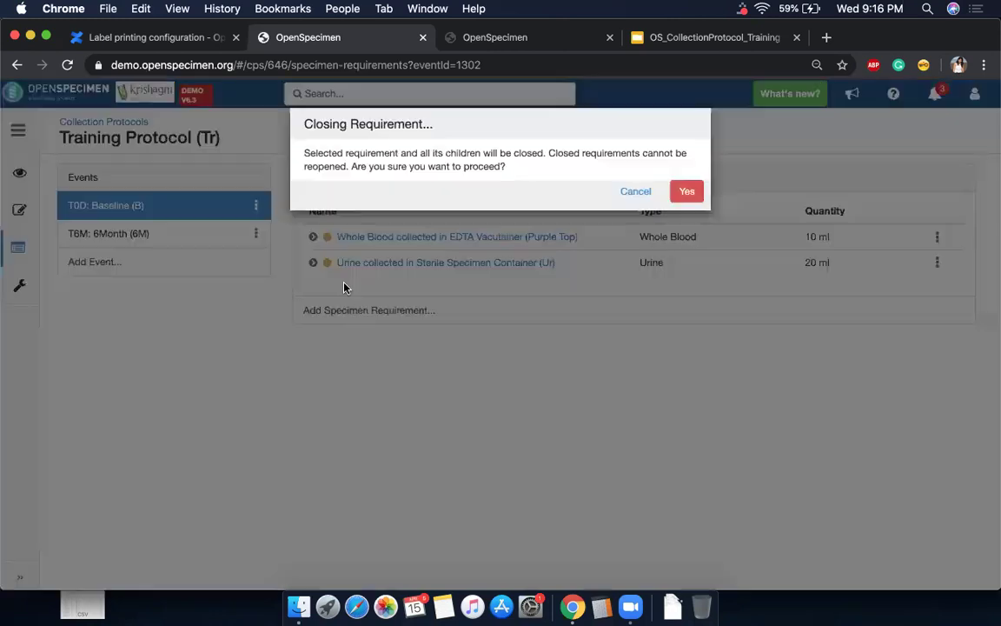
left_click(698, 192)
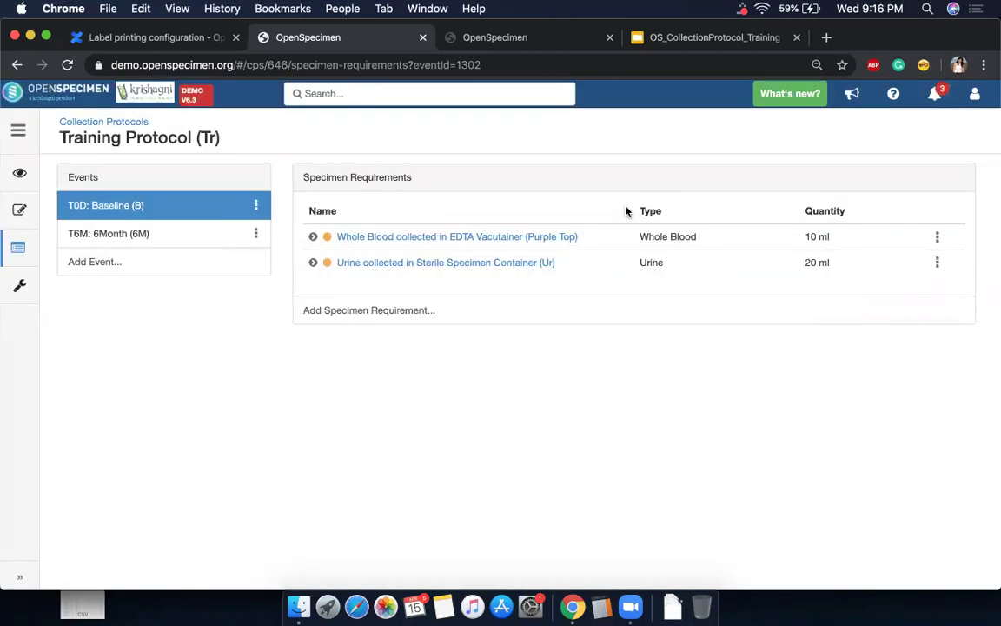
left_click(313, 262)
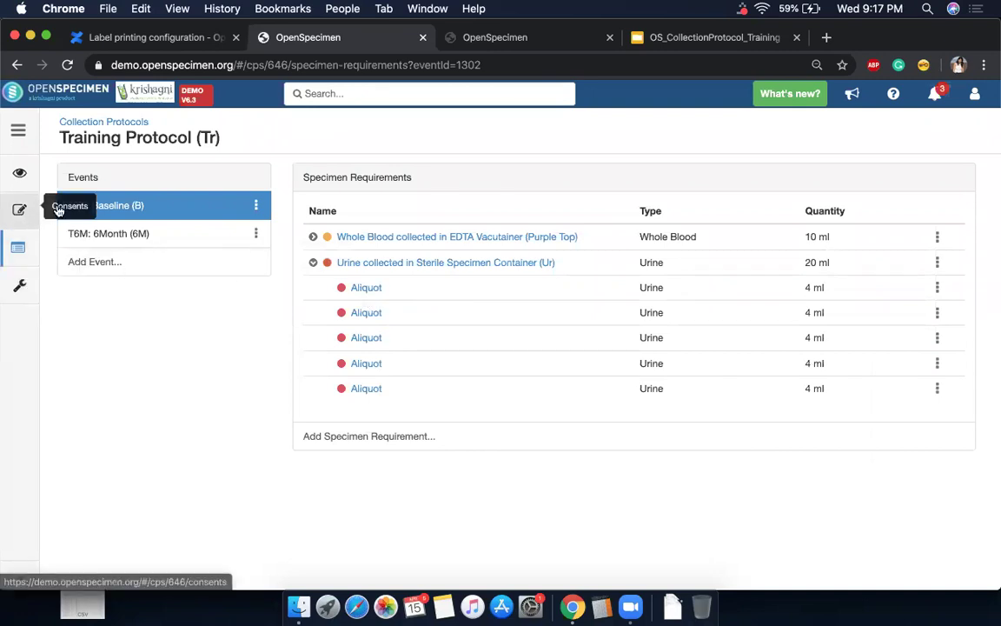
Close the browser page showing the Plasma specimen type, and return from the Training Protocol to the collection protocols list.
left_click(20, 174)
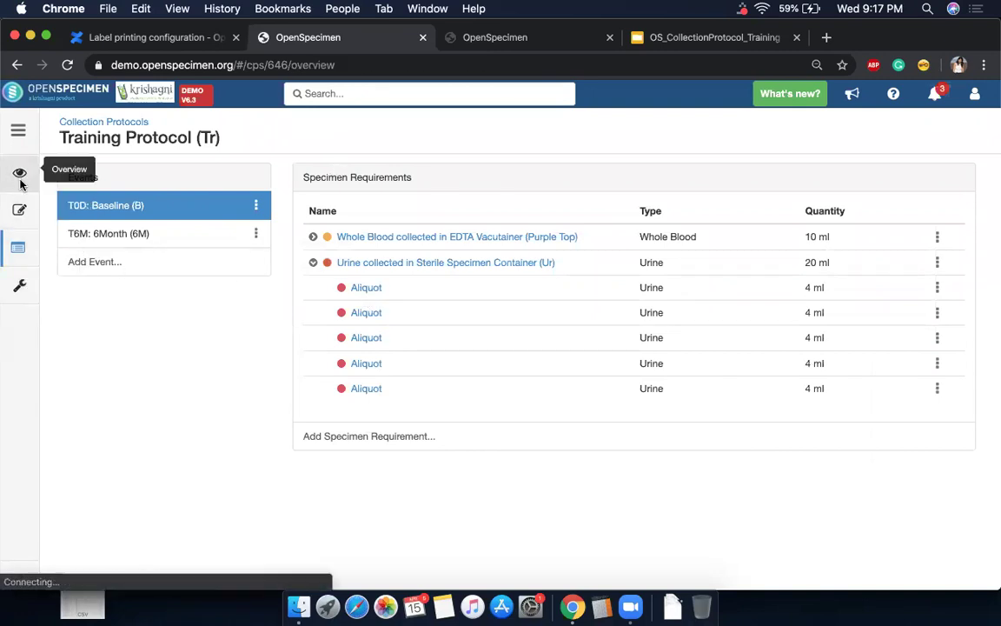
left_click(675, 39)
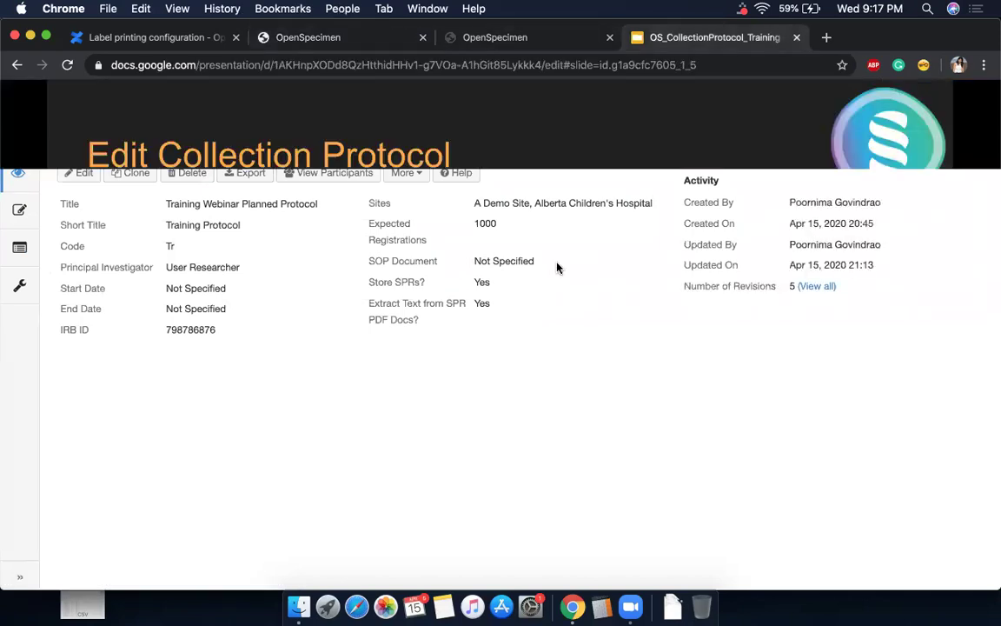
left_click(559, 41)
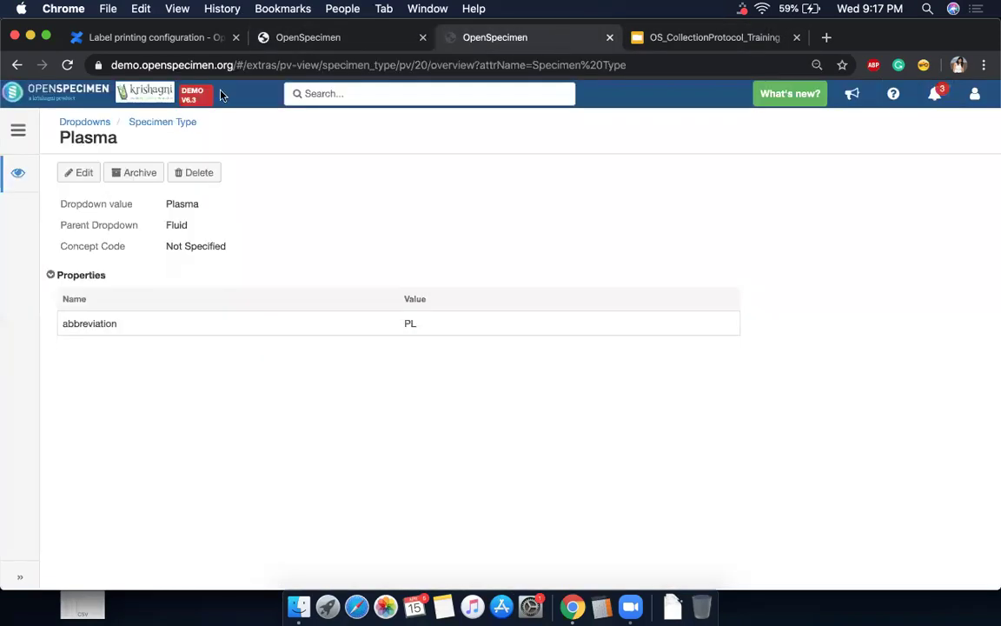
left_click(609, 38)
left_click(357, 44)
left_click(87, 122)
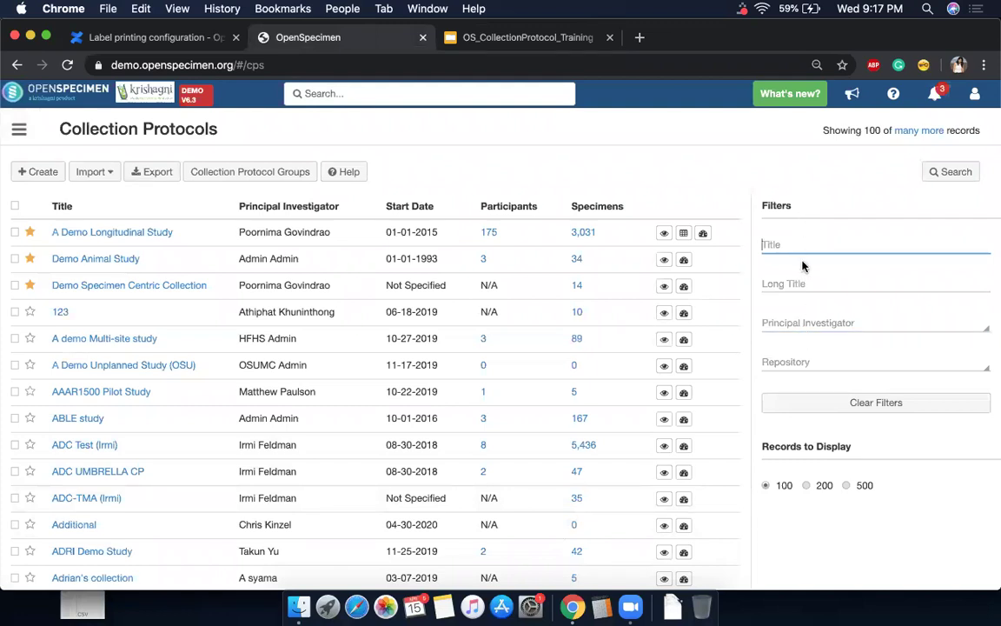
Star the Training Protocol as a favourite after filtering the collection protocols by the title "training", and clear the filter.
type("tr")
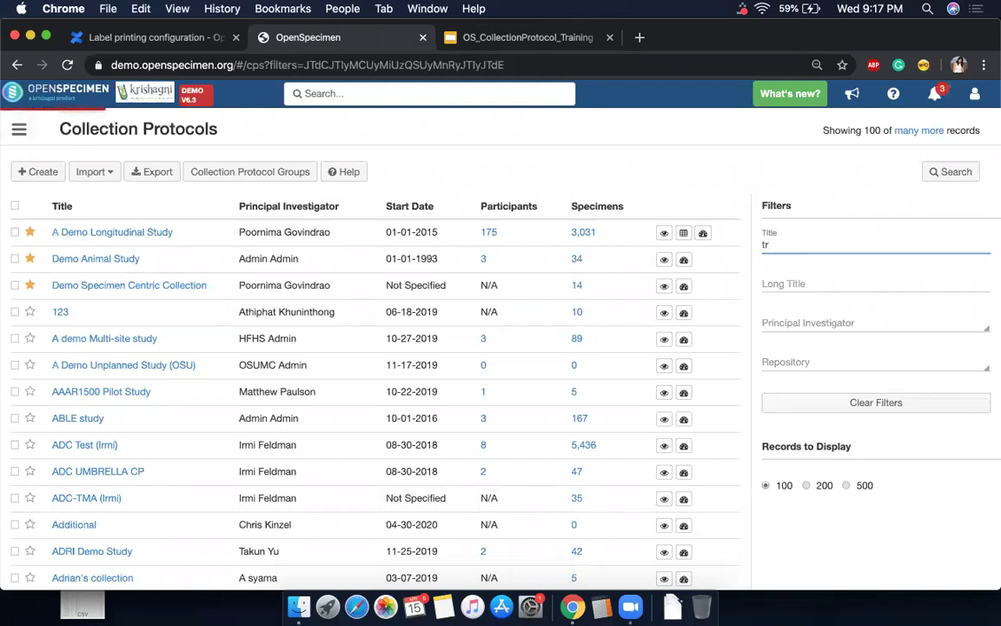
type("aining")
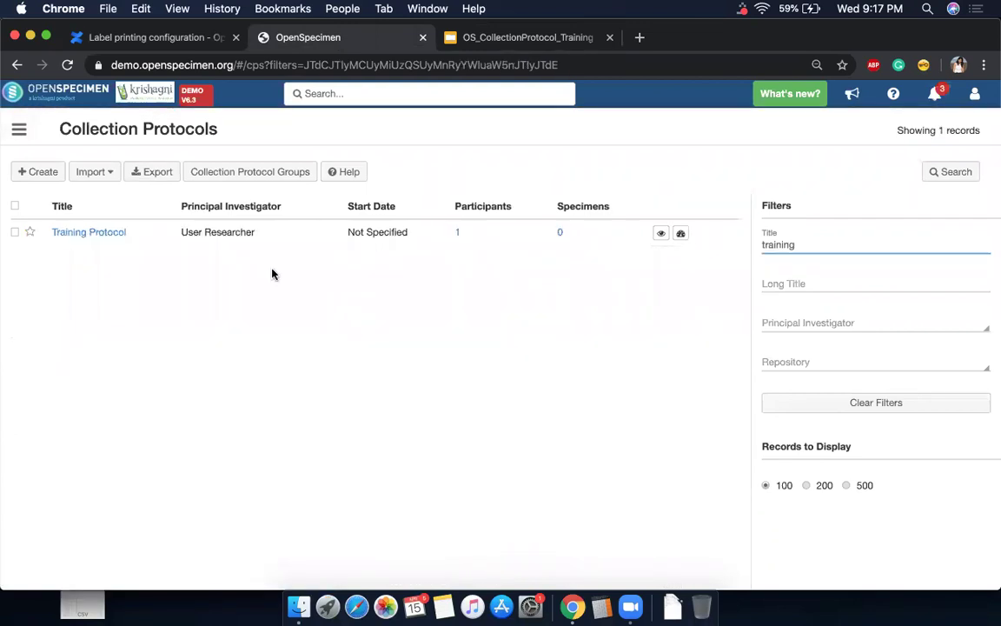
left_click(30, 233)
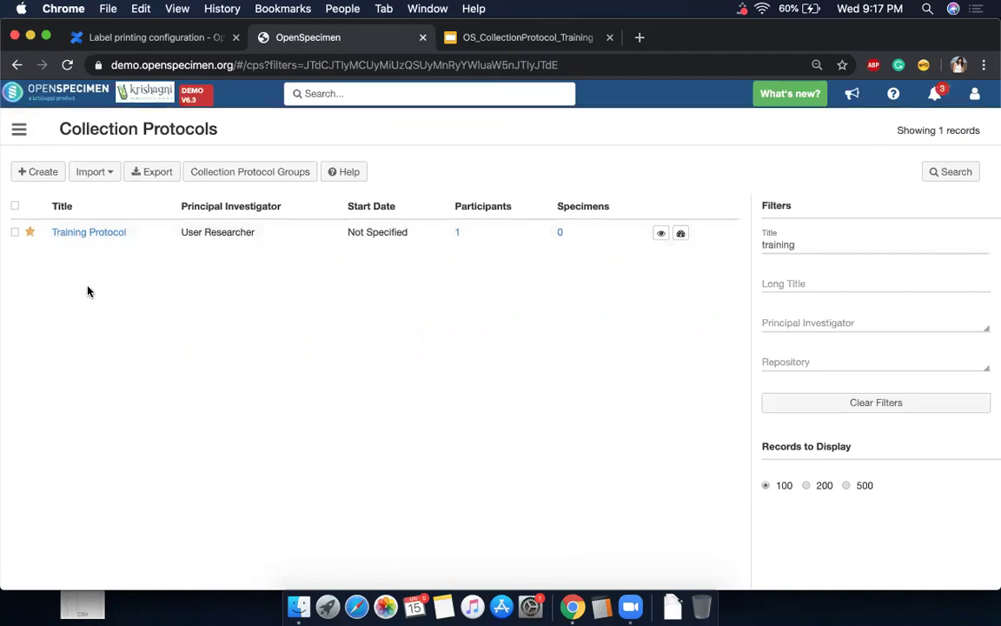
double_click(782, 244)
key("BackSpace")
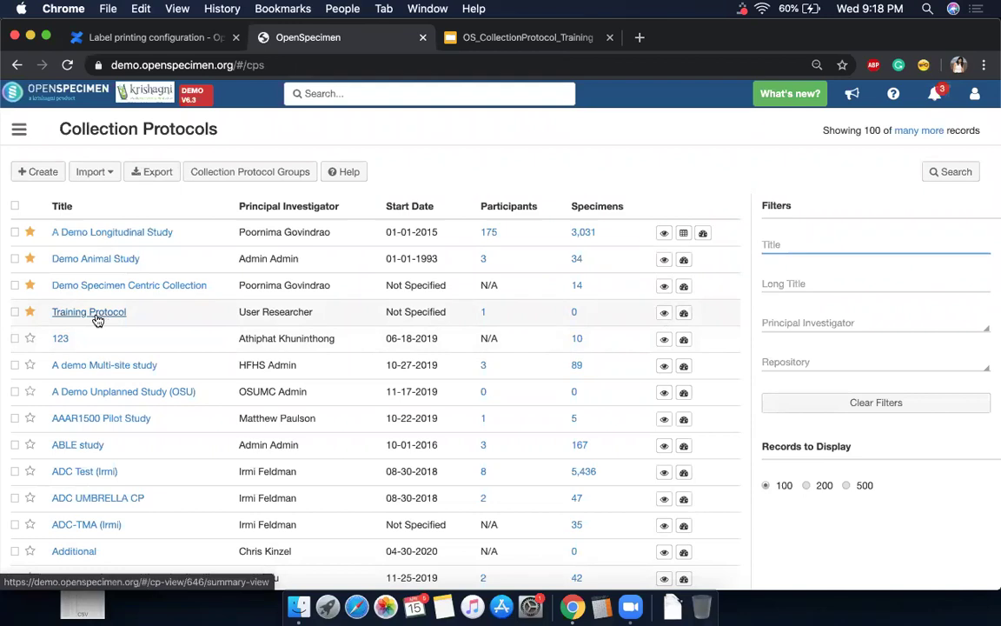
Open the Training Protocol's overview, examine the delete confirmation with its reason field, and cancel the deletion.
left_click(664, 314)
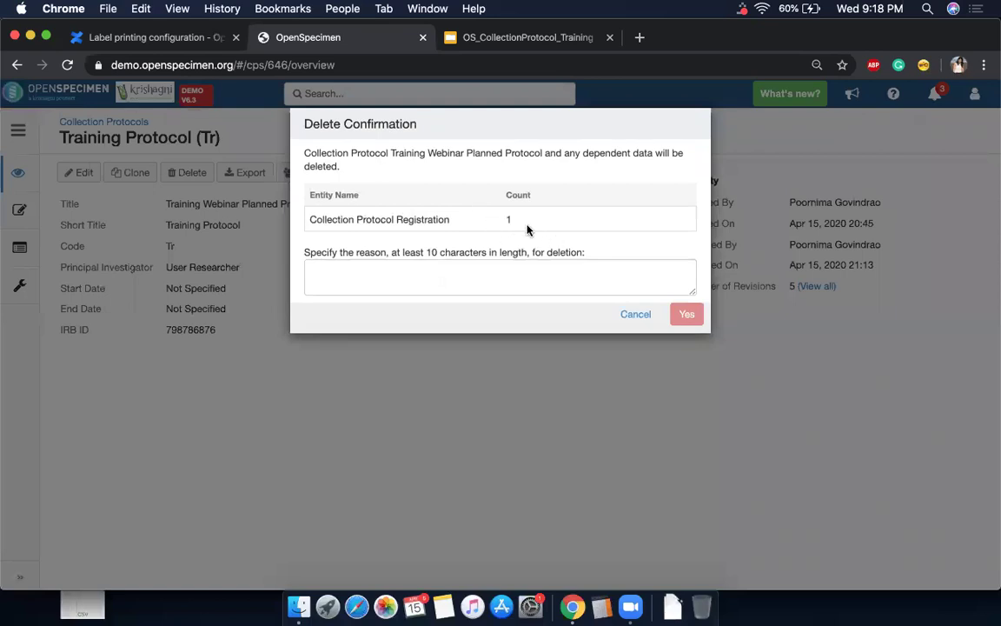
left_click(406, 277)
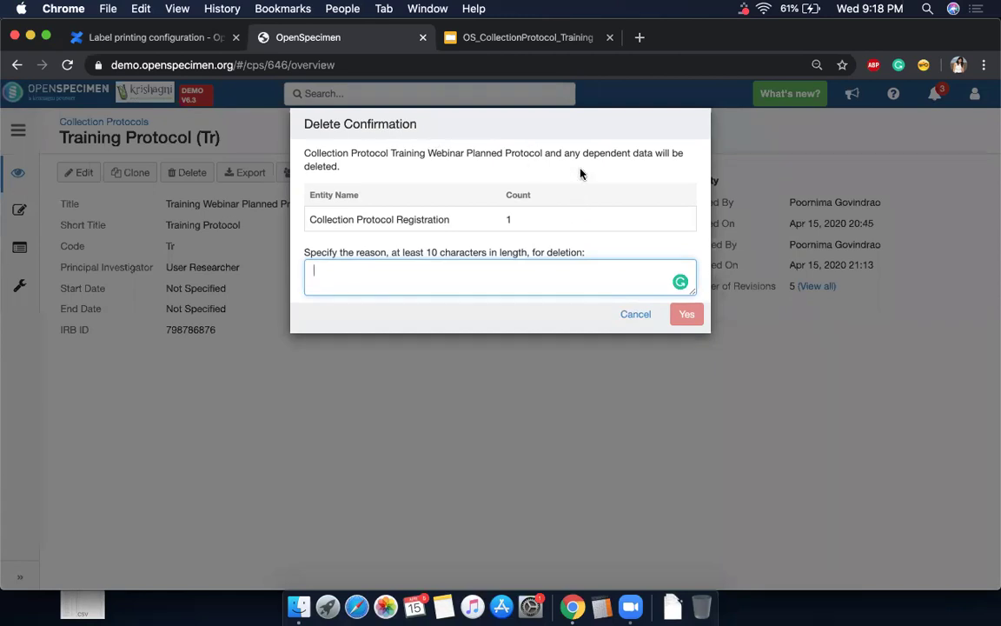
left_click(633, 315)
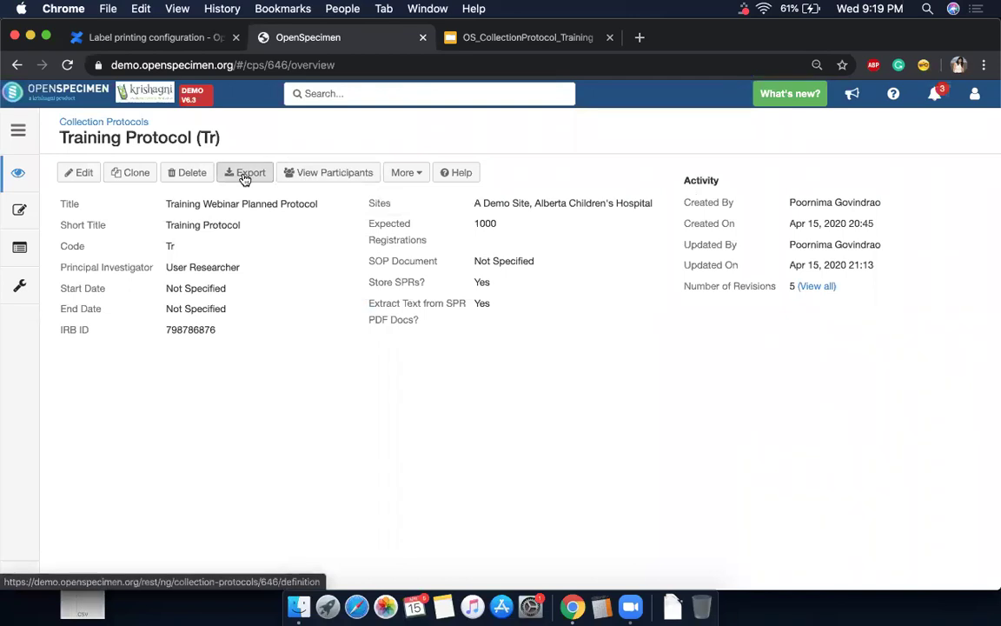
Examine the import options in the collection protocols list, and reopen the Training Protocol's overview.
left_click(113, 122)
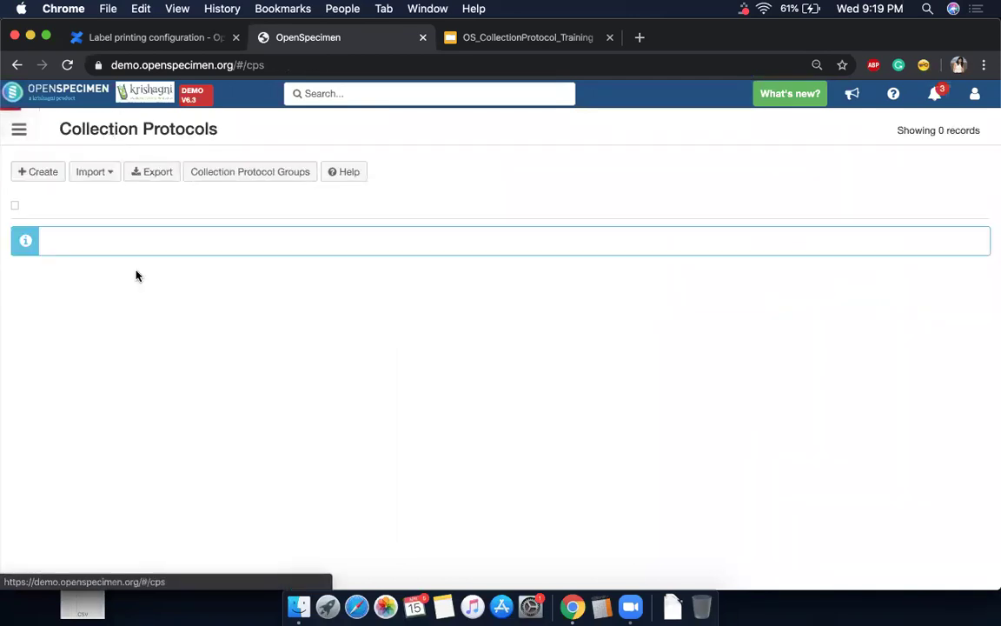
left_click(106, 179)
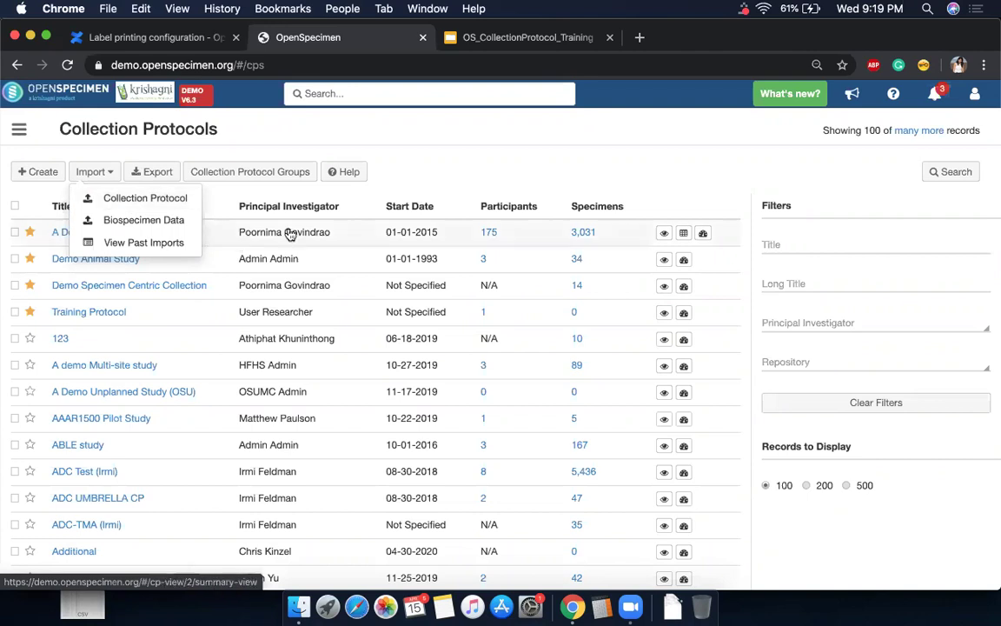
left_click(664, 318)
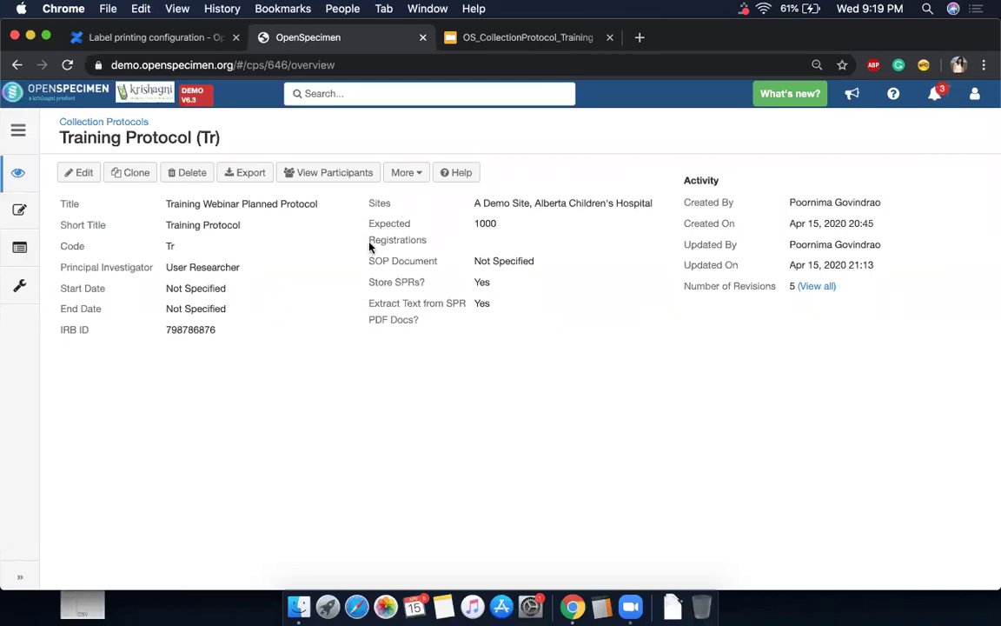
Switch to the Google Slides training presentation and advance through the protocol management and deletion slides to the Resources slide.
left_click(518, 39)
key("Right")
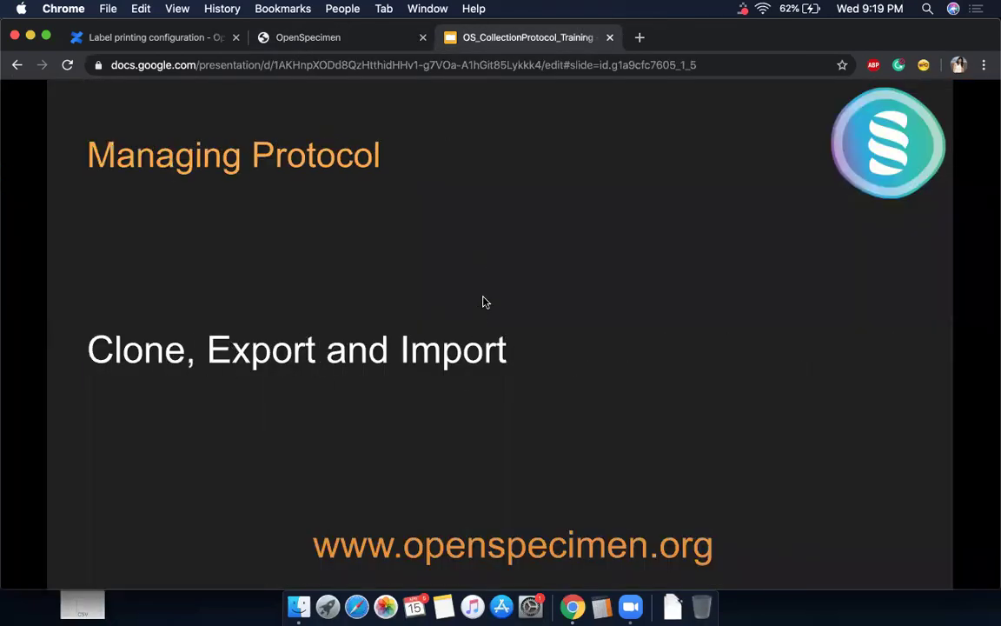
key("Right")
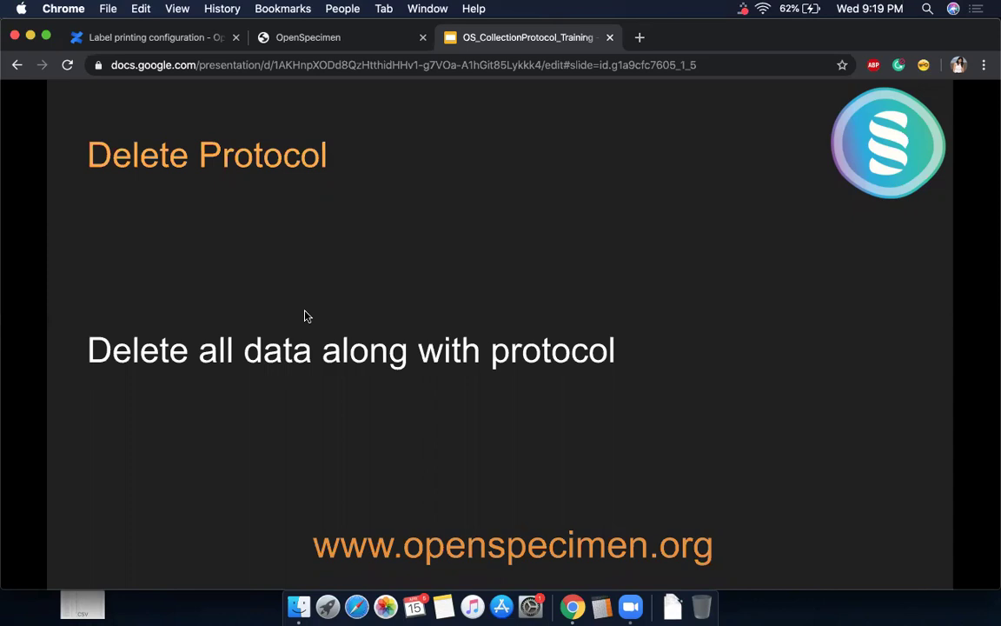
key("Right")
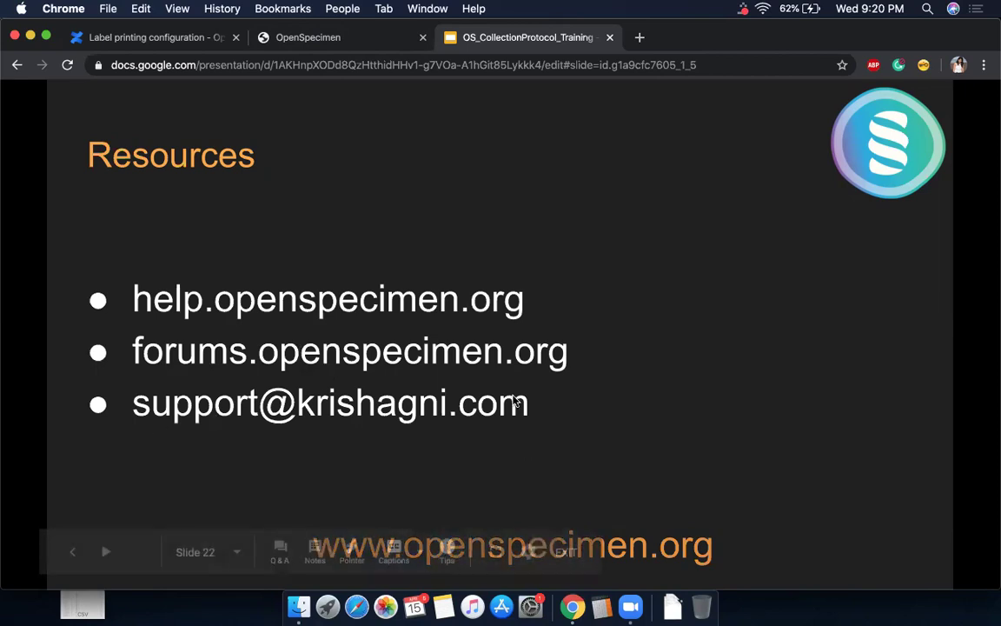
Switch back to OpenSpecimen, examine the Training Protocol's edit form, and return to its overview without saving.
left_click(339, 37)
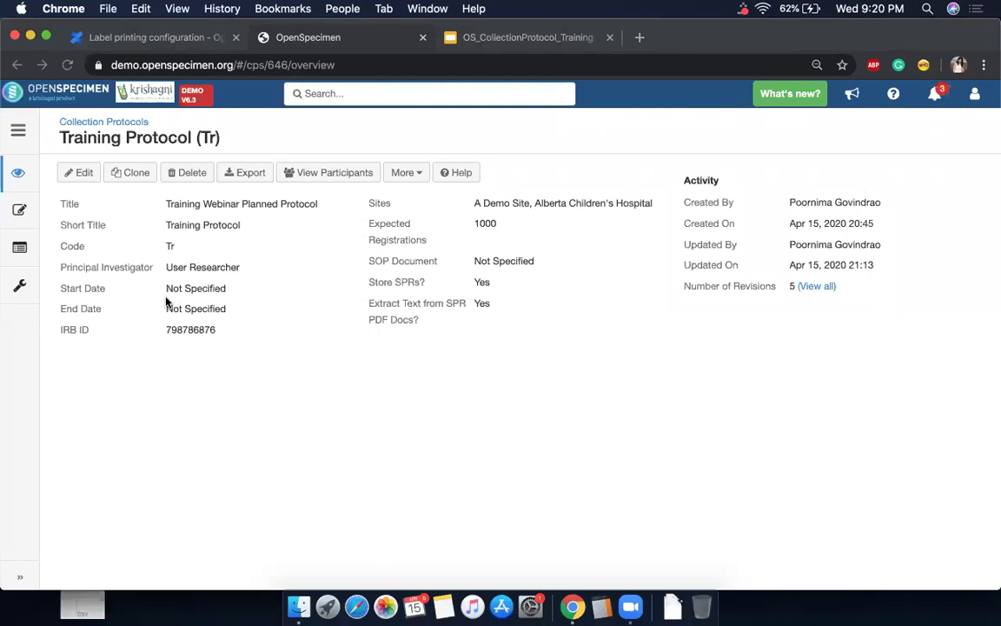
left_click(78, 173)
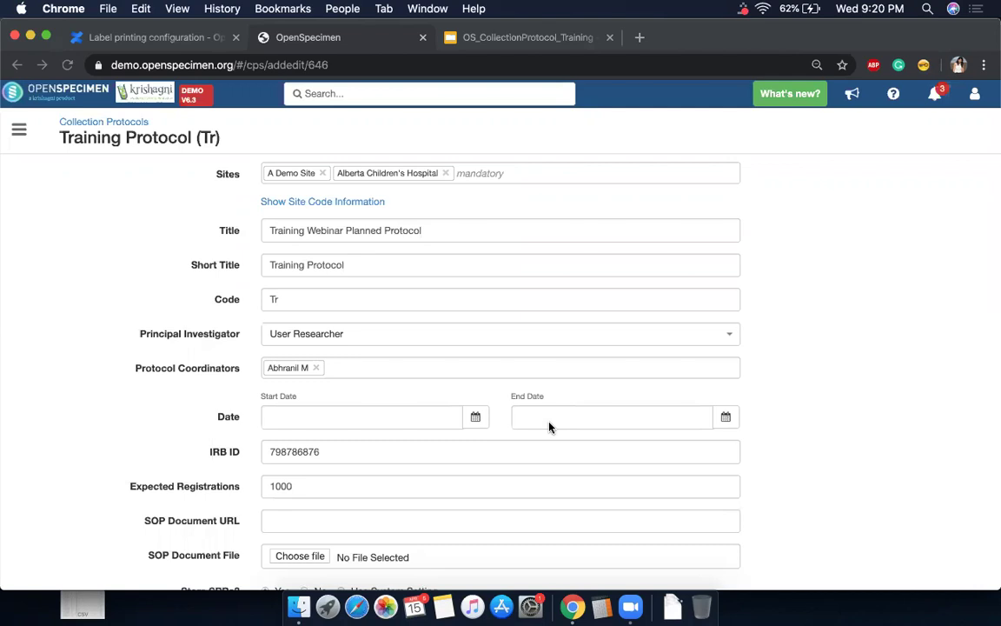
left_click(17, 64)
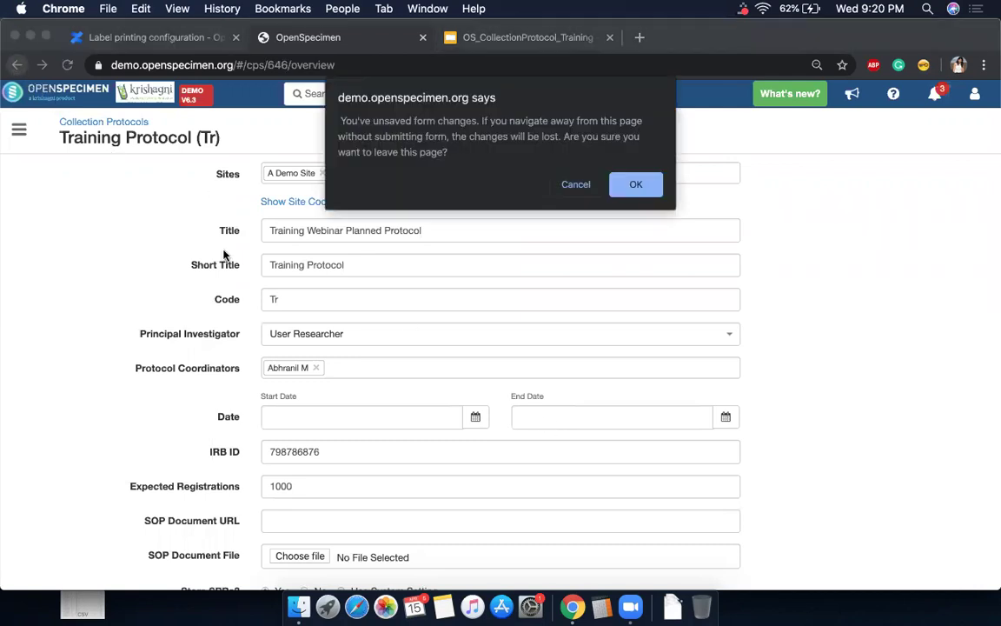
left_click(630, 188)
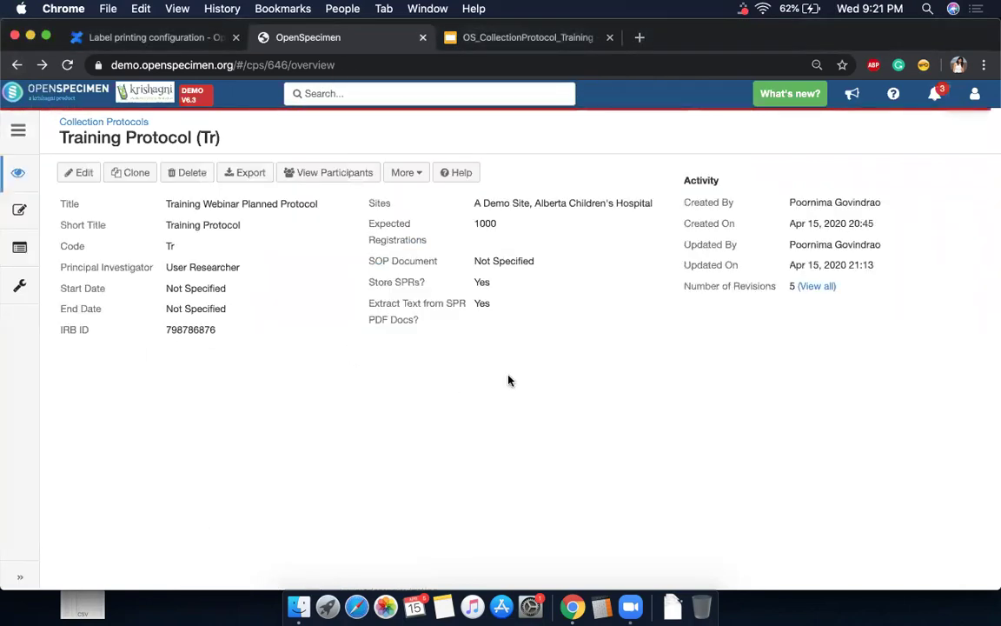